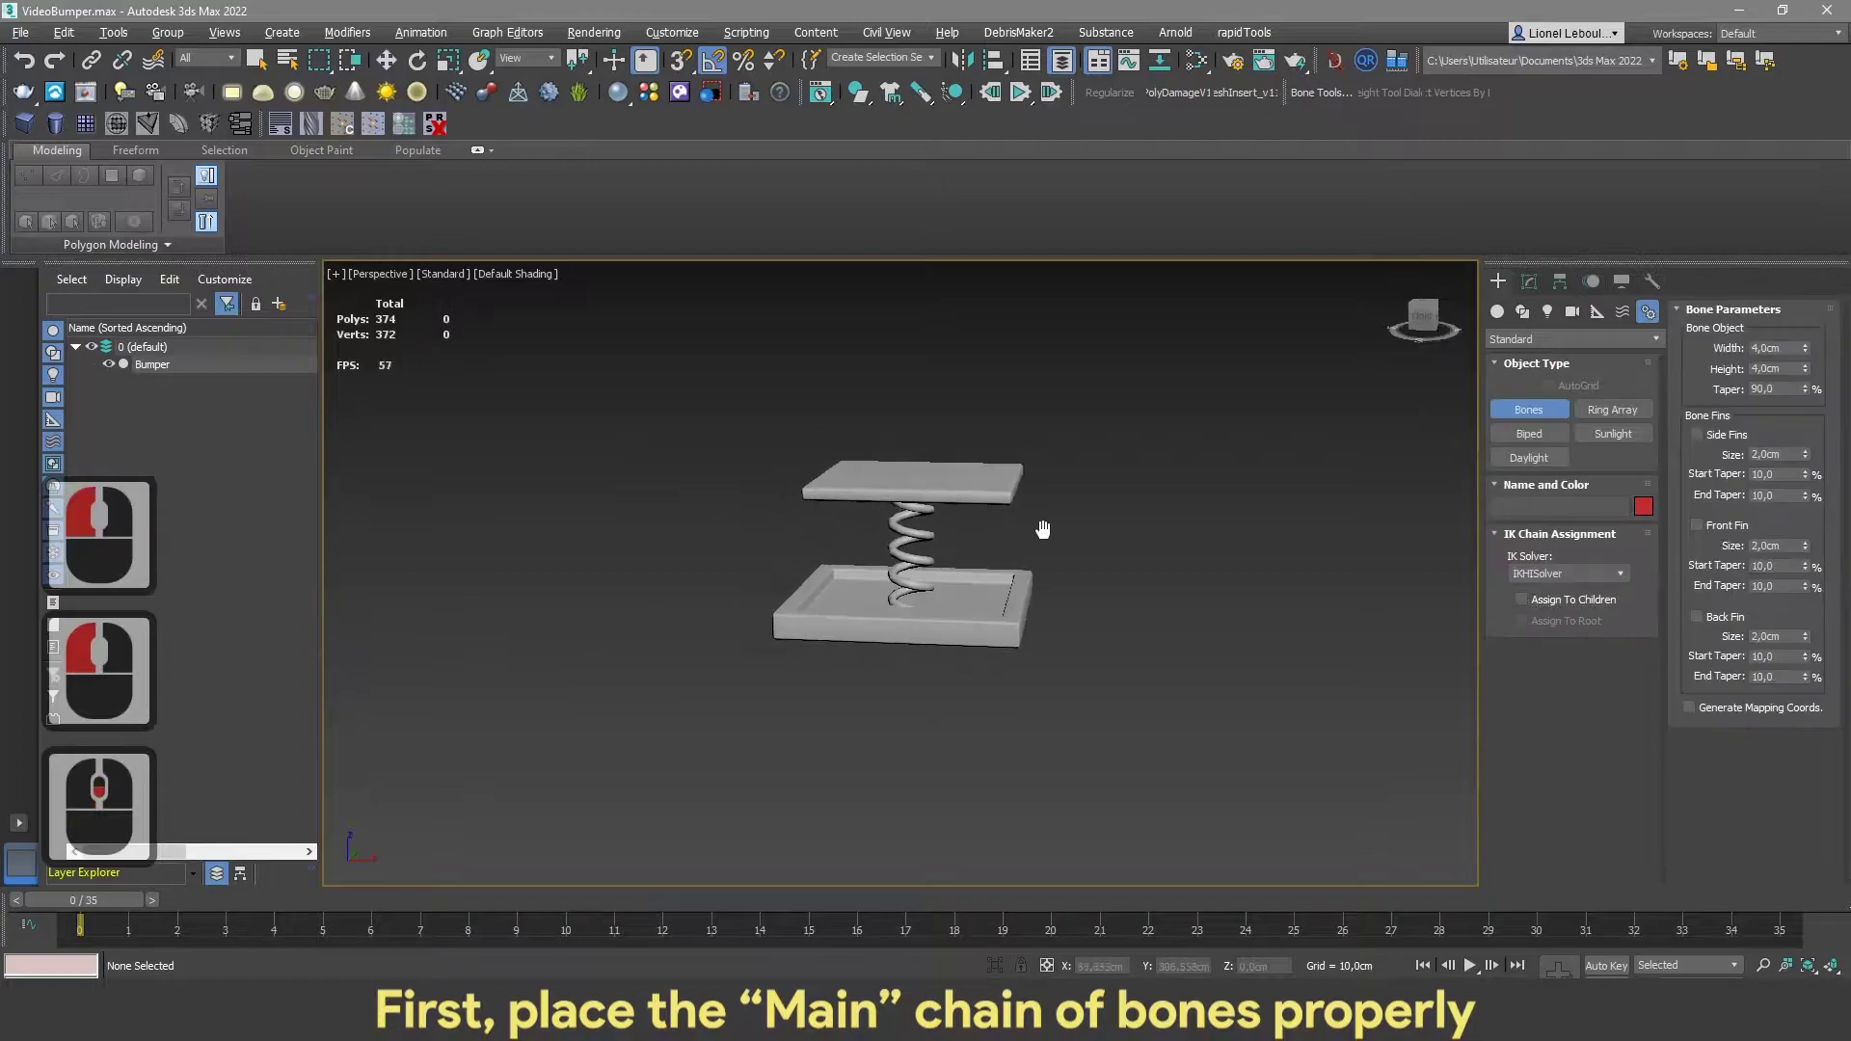
Draw a vertical chain of bones in the Front view from the bumper's base up through the spring to the top plate
left_click(909, 696)
left_click(909, 648)
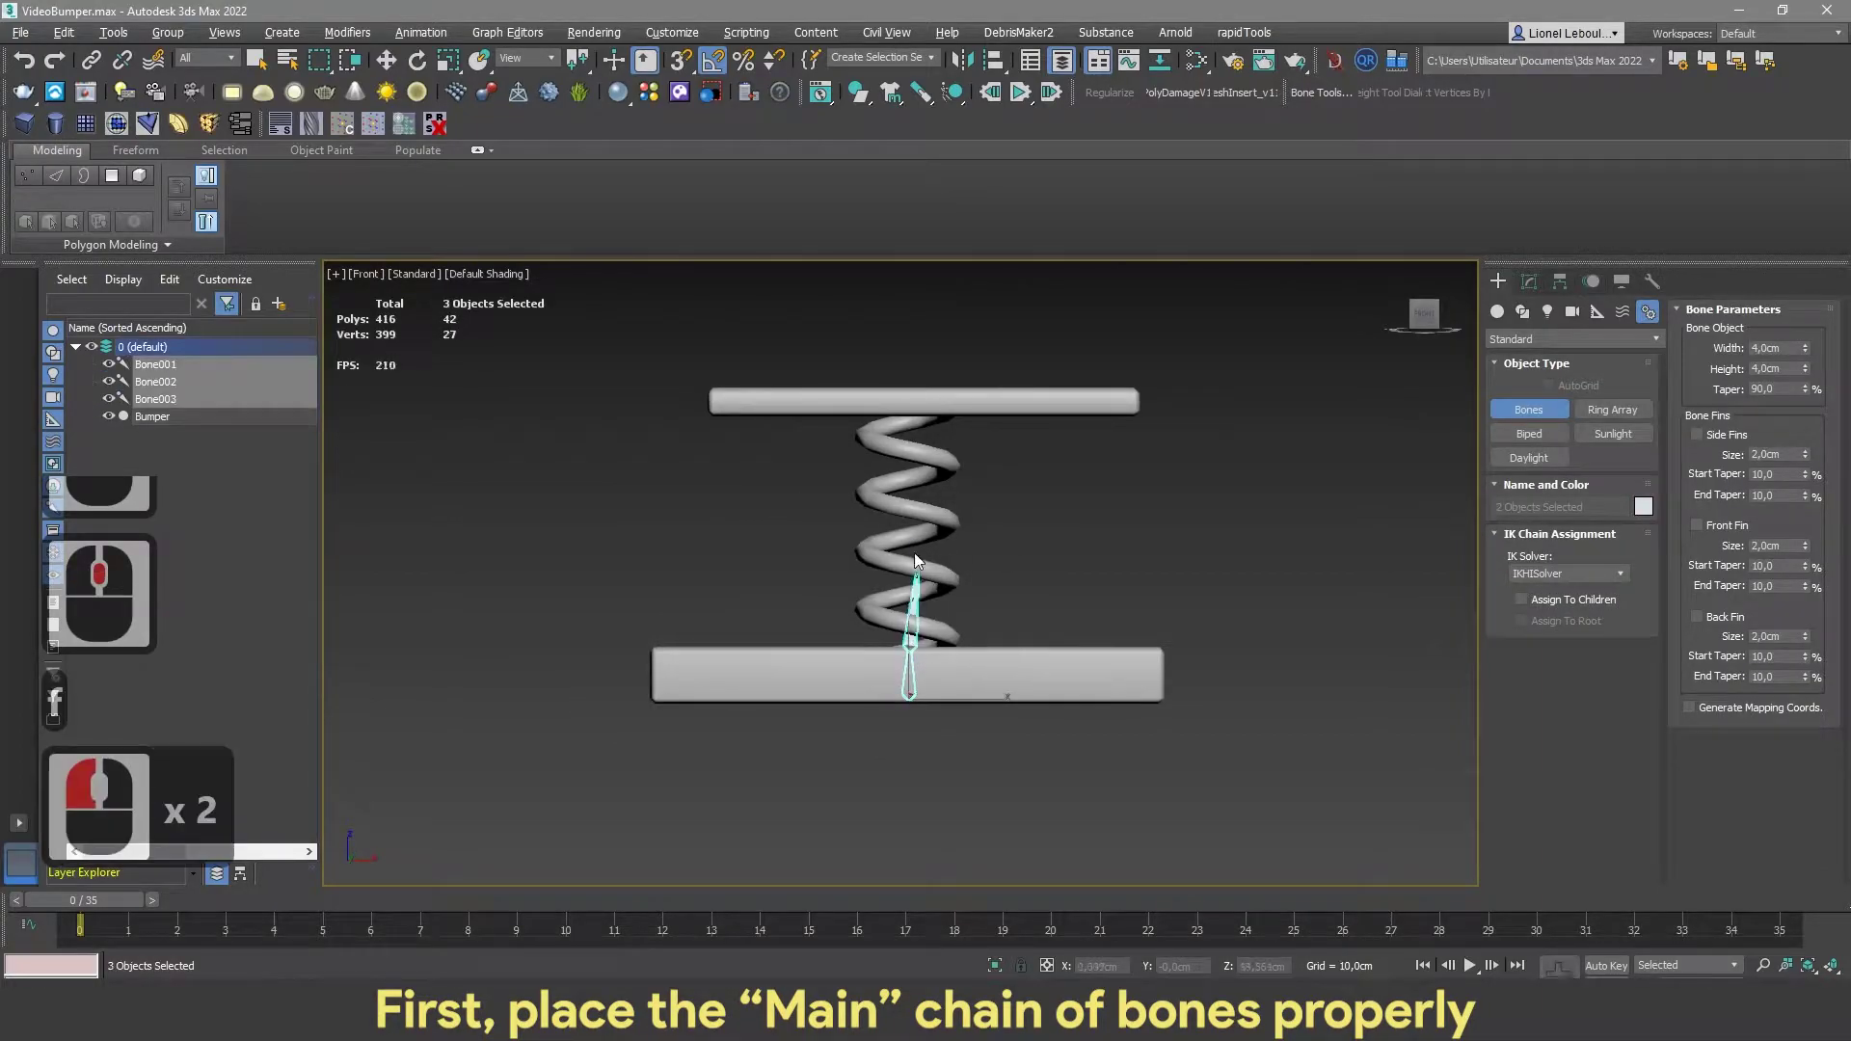
left_click(914, 416)
left_click(915, 381)
right_click(915, 374)
right_click(915, 374)
Open Bone Tools and turn on Bone Edit Mode
left_click(1320, 94)
left_click_drag(431, 319, 469, 321)
left_click(499, 387)
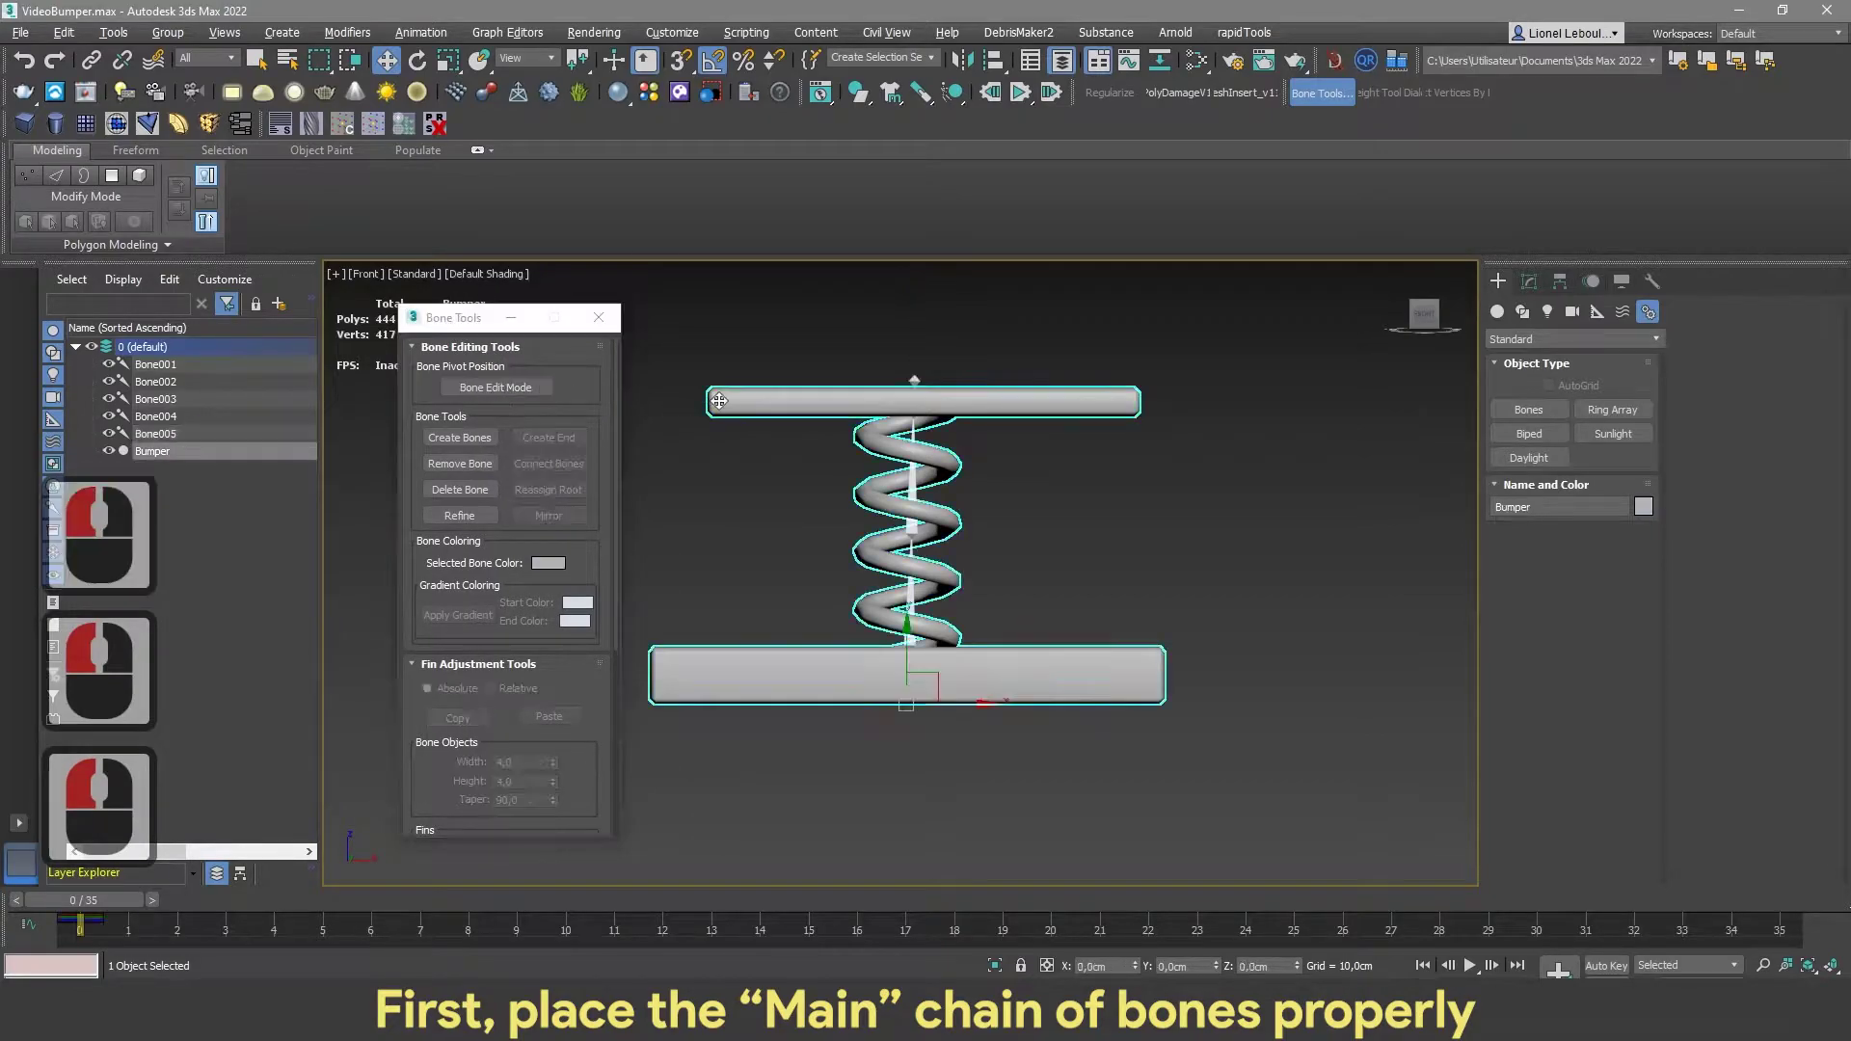
Hide the Bumper mesh and set the X and Y positions of the whole bone chain to 0
left_click(110, 450)
left_click_drag(797, 330, 966, 748)
left_click(1099, 964)
type("0")
key("Return")
left_click(1194, 965)
type("0")
key("Return")
Set the Z position of the lowest bone in the chain to 0
left_click(913, 688)
left_click(913, 688)
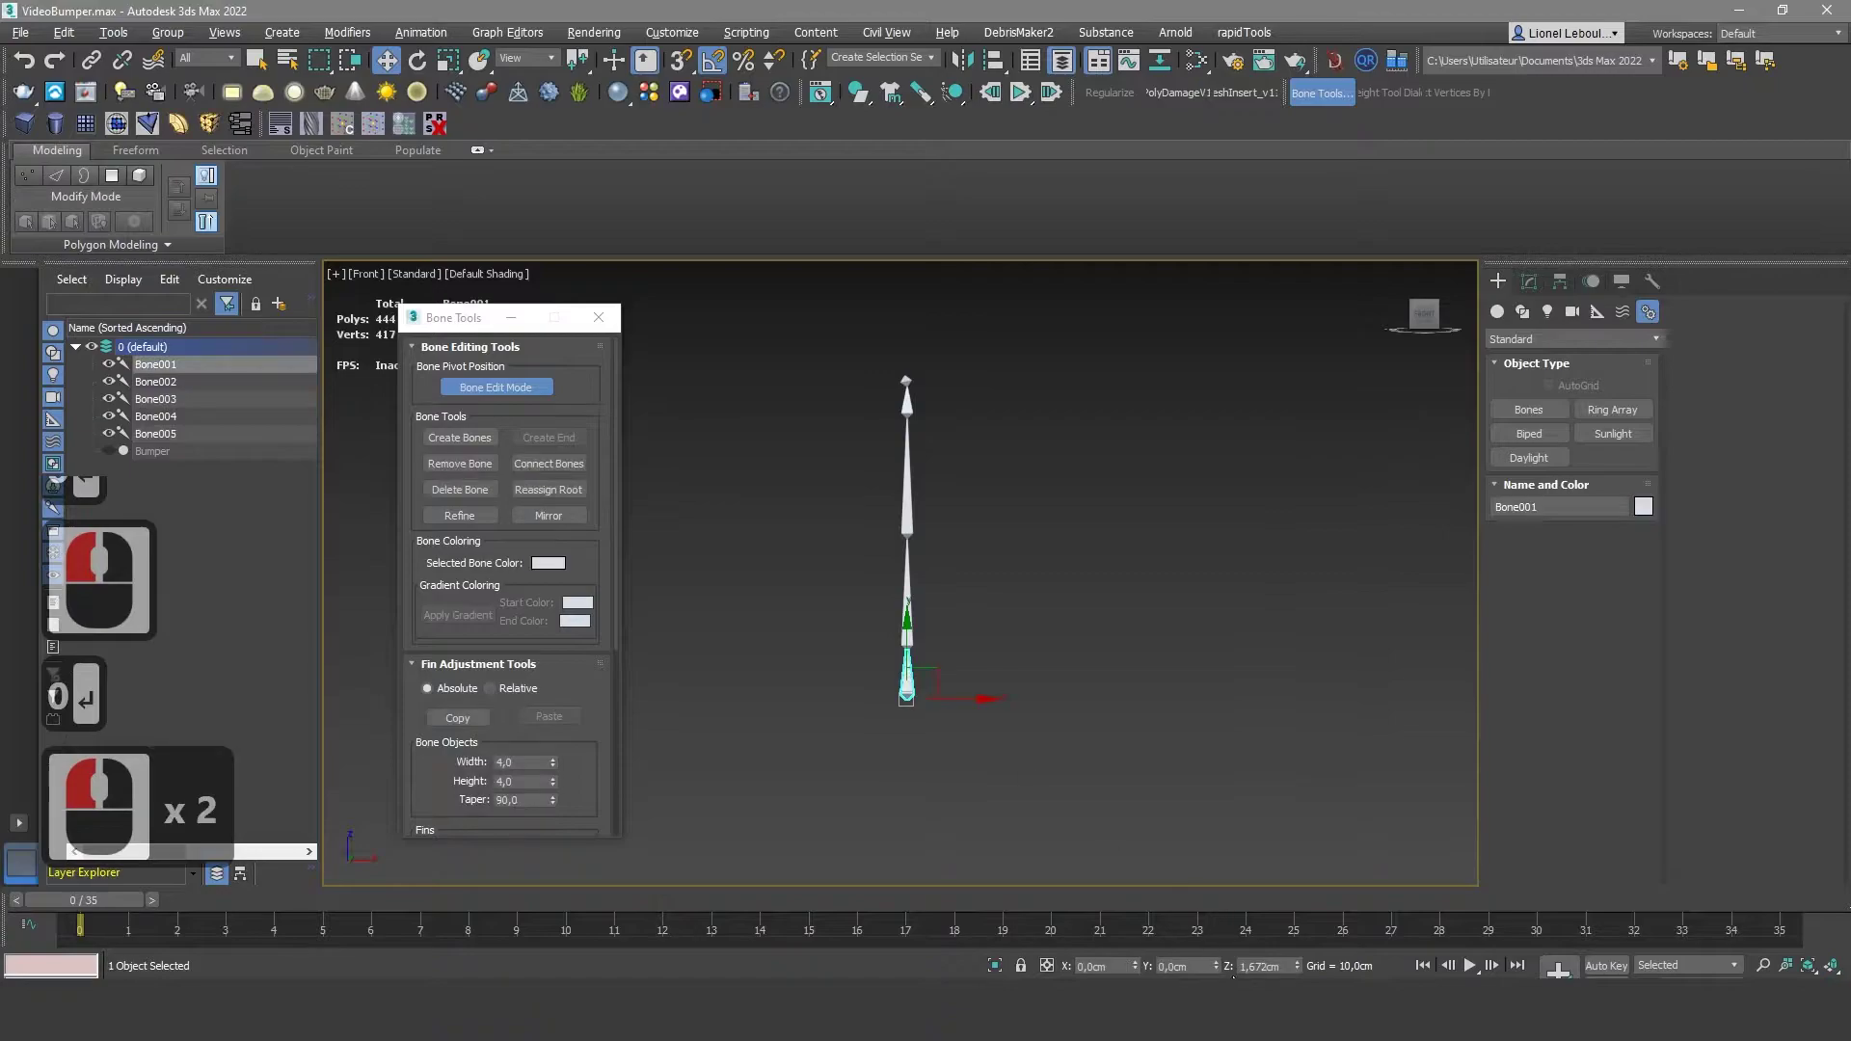
double_click(1260, 965)
type("0")
key("Return")
Delete the small end bone at the tip of the chain and turn off Bone Edit Mode
middle_click_drag(928, 410, 940, 429)
double_click(918, 402)
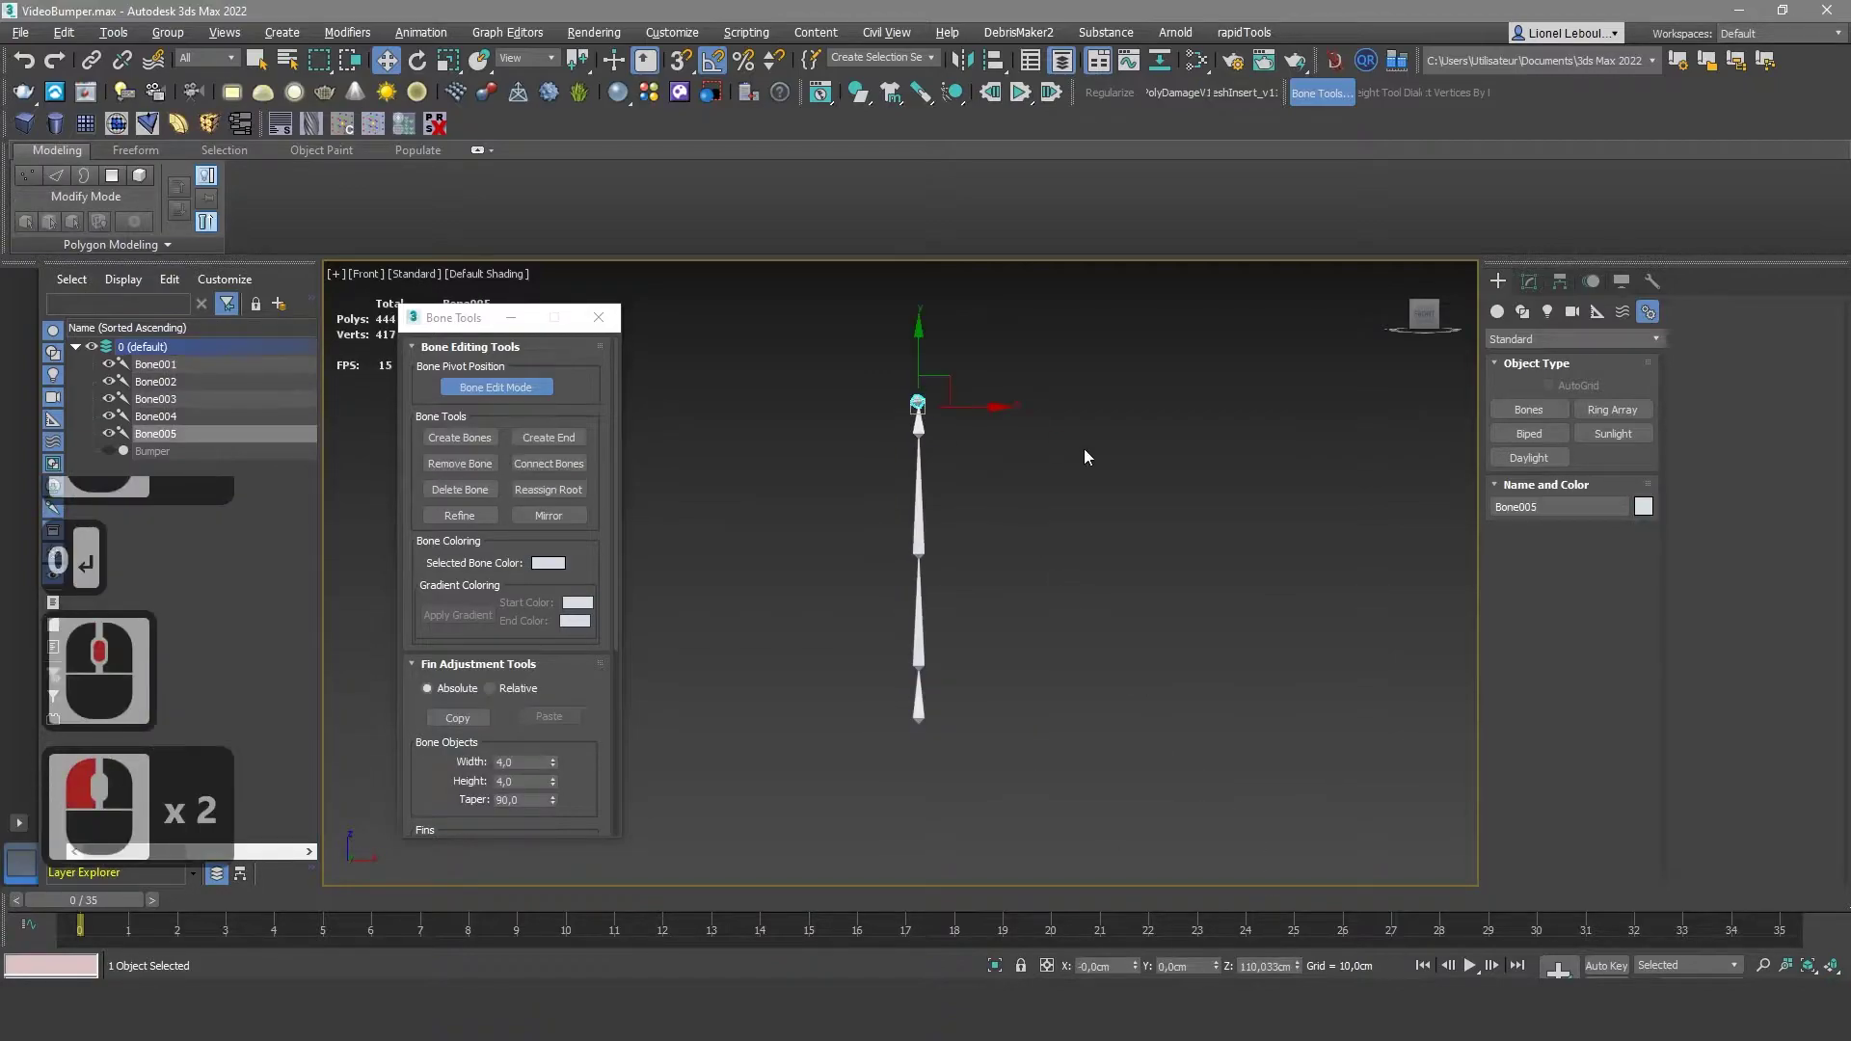
key("Delete")
left_click(495, 387)
Copy the top bone to about X 40 cm and the bone below it to about X 25 cm, beside the chain
mouse_move(869, 374)
left_mouse_down()
mouse_move(882, 424)
mouse_move(1010, 457)
left_mouse_up()
left_click(895, 582)
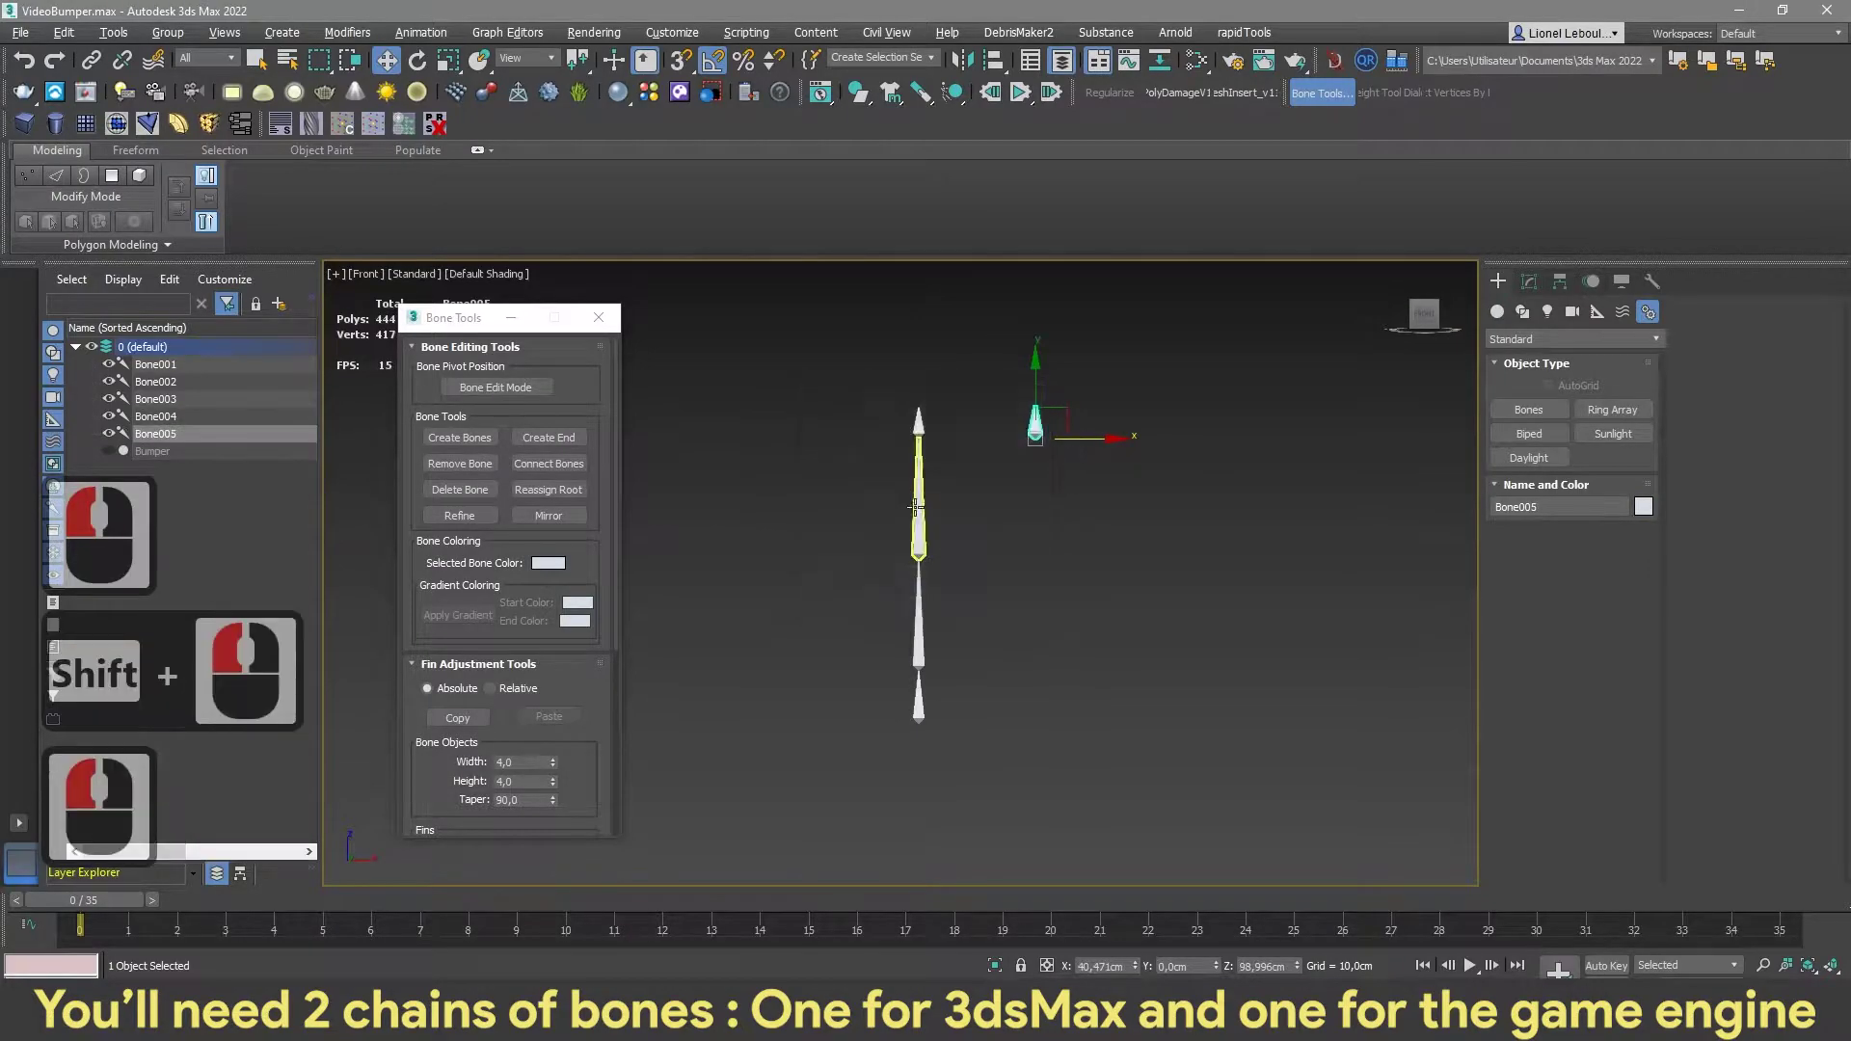
left_click(915, 511)
left_click_drag(970, 560, 1044, 560, "shift")
left_click(901, 584)
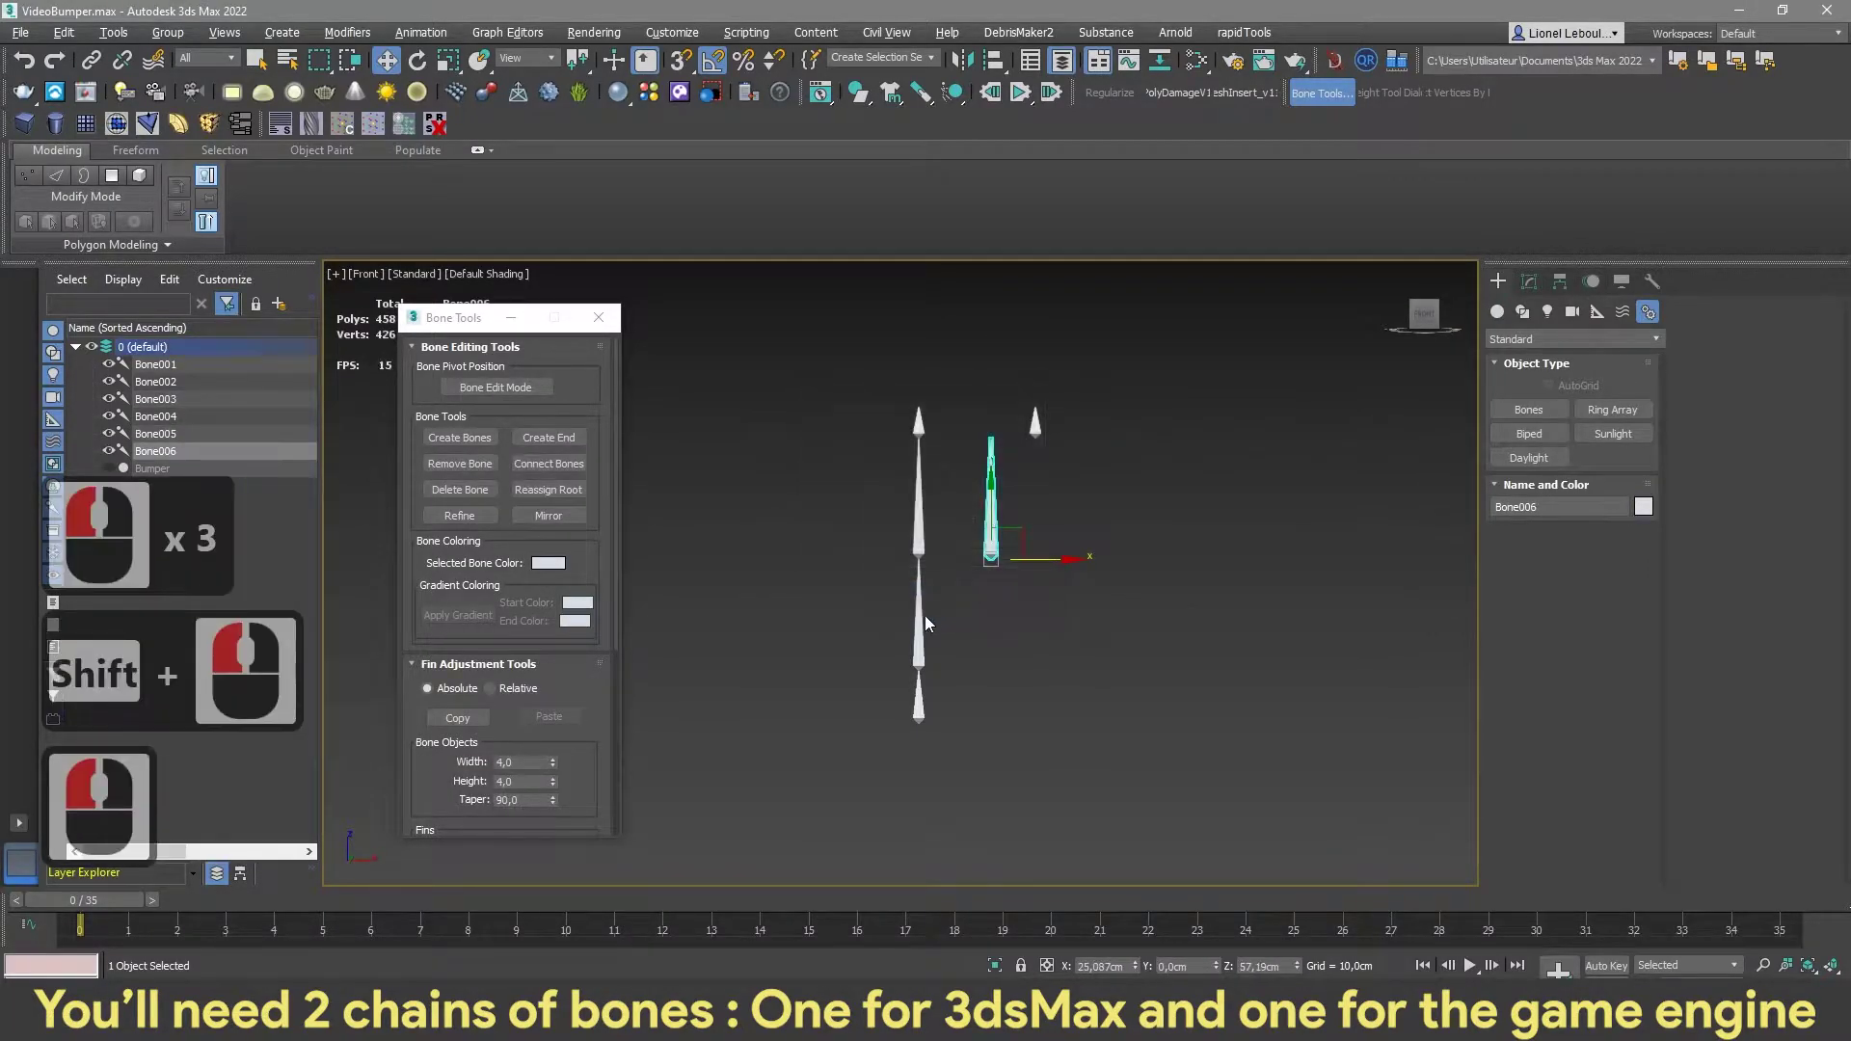
Copy the second bone from the base to about X 34 cm and make two copies of the lowest bone beside the chain
double_click(927, 615)
left_click_drag(964, 662, 1066, 672)
left_click(923, 592)
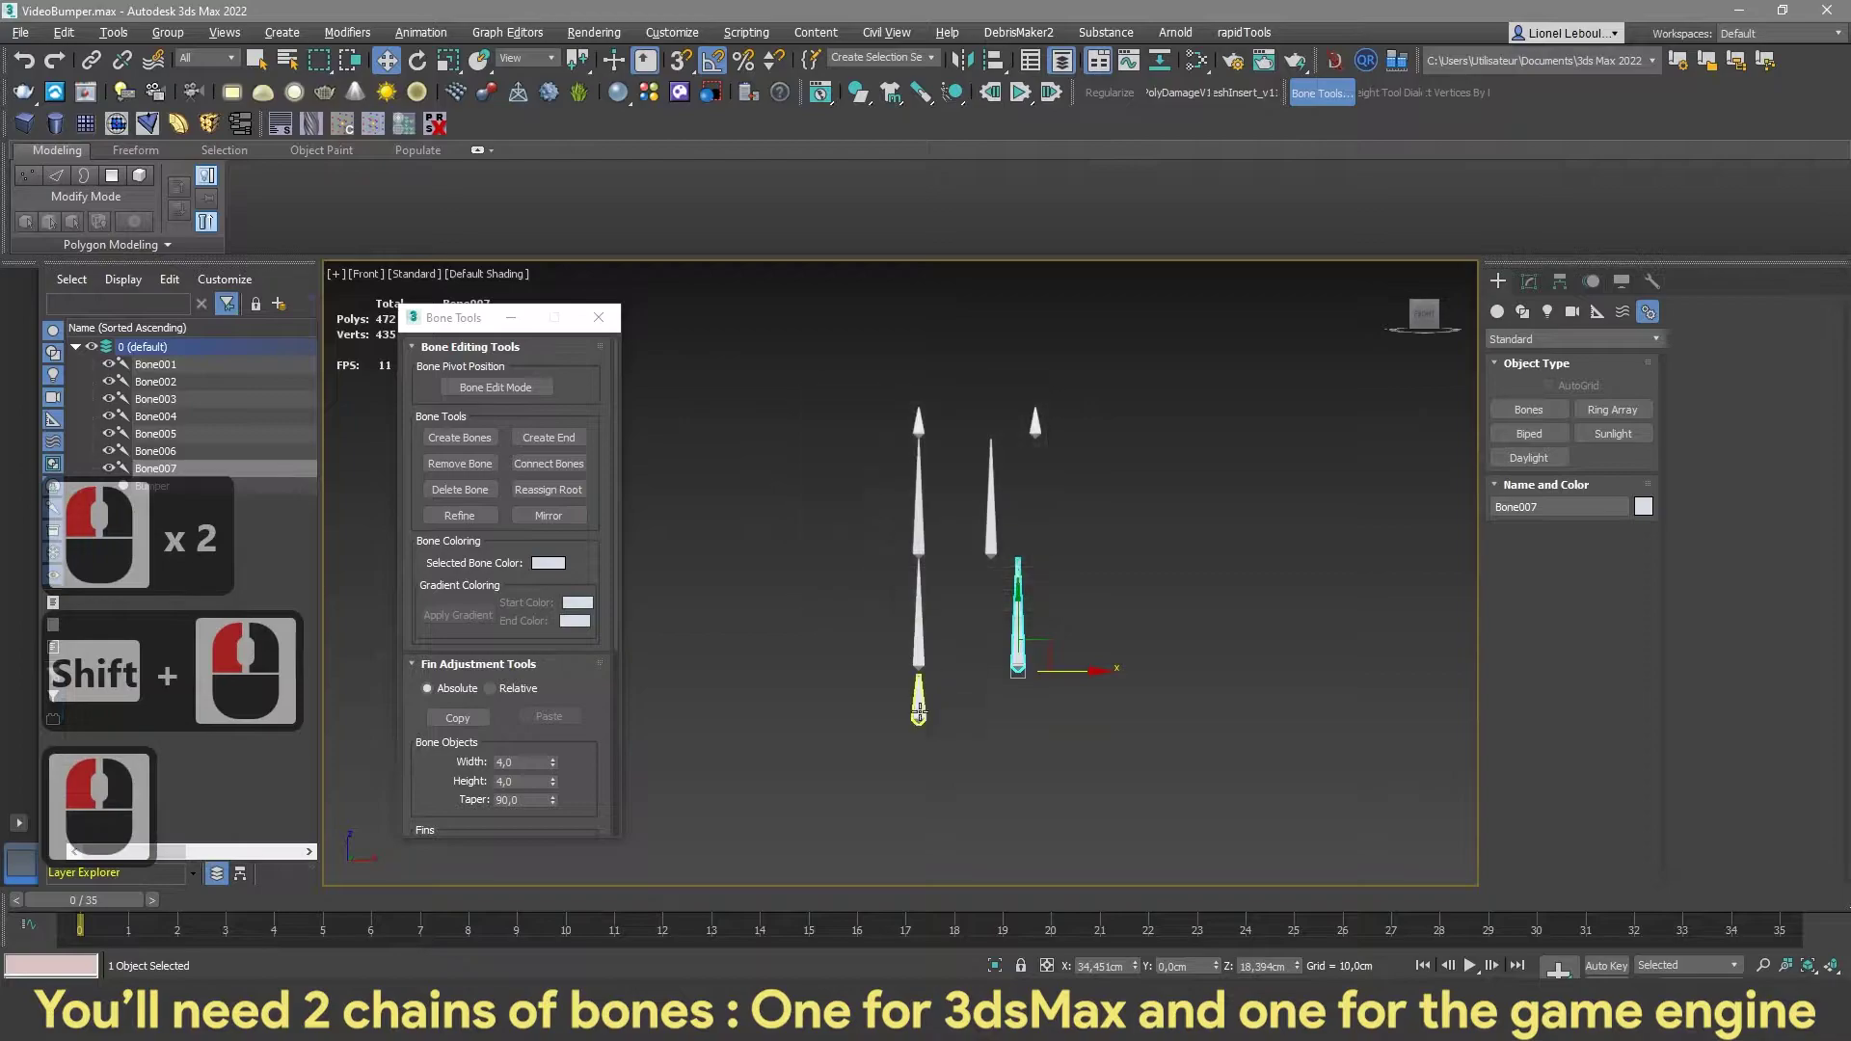
left_click(918, 711)
left_click_drag(991, 723, 1133, 730, "shift")
left_click(928, 592)
left_click(931, 593)
Select the five copied bones and change their object color to red
middle_click_drag(1066, 687, 1049, 689)
key("p")
left_click_drag(1205, 332, 964, 735)
left_click(1530, 282)
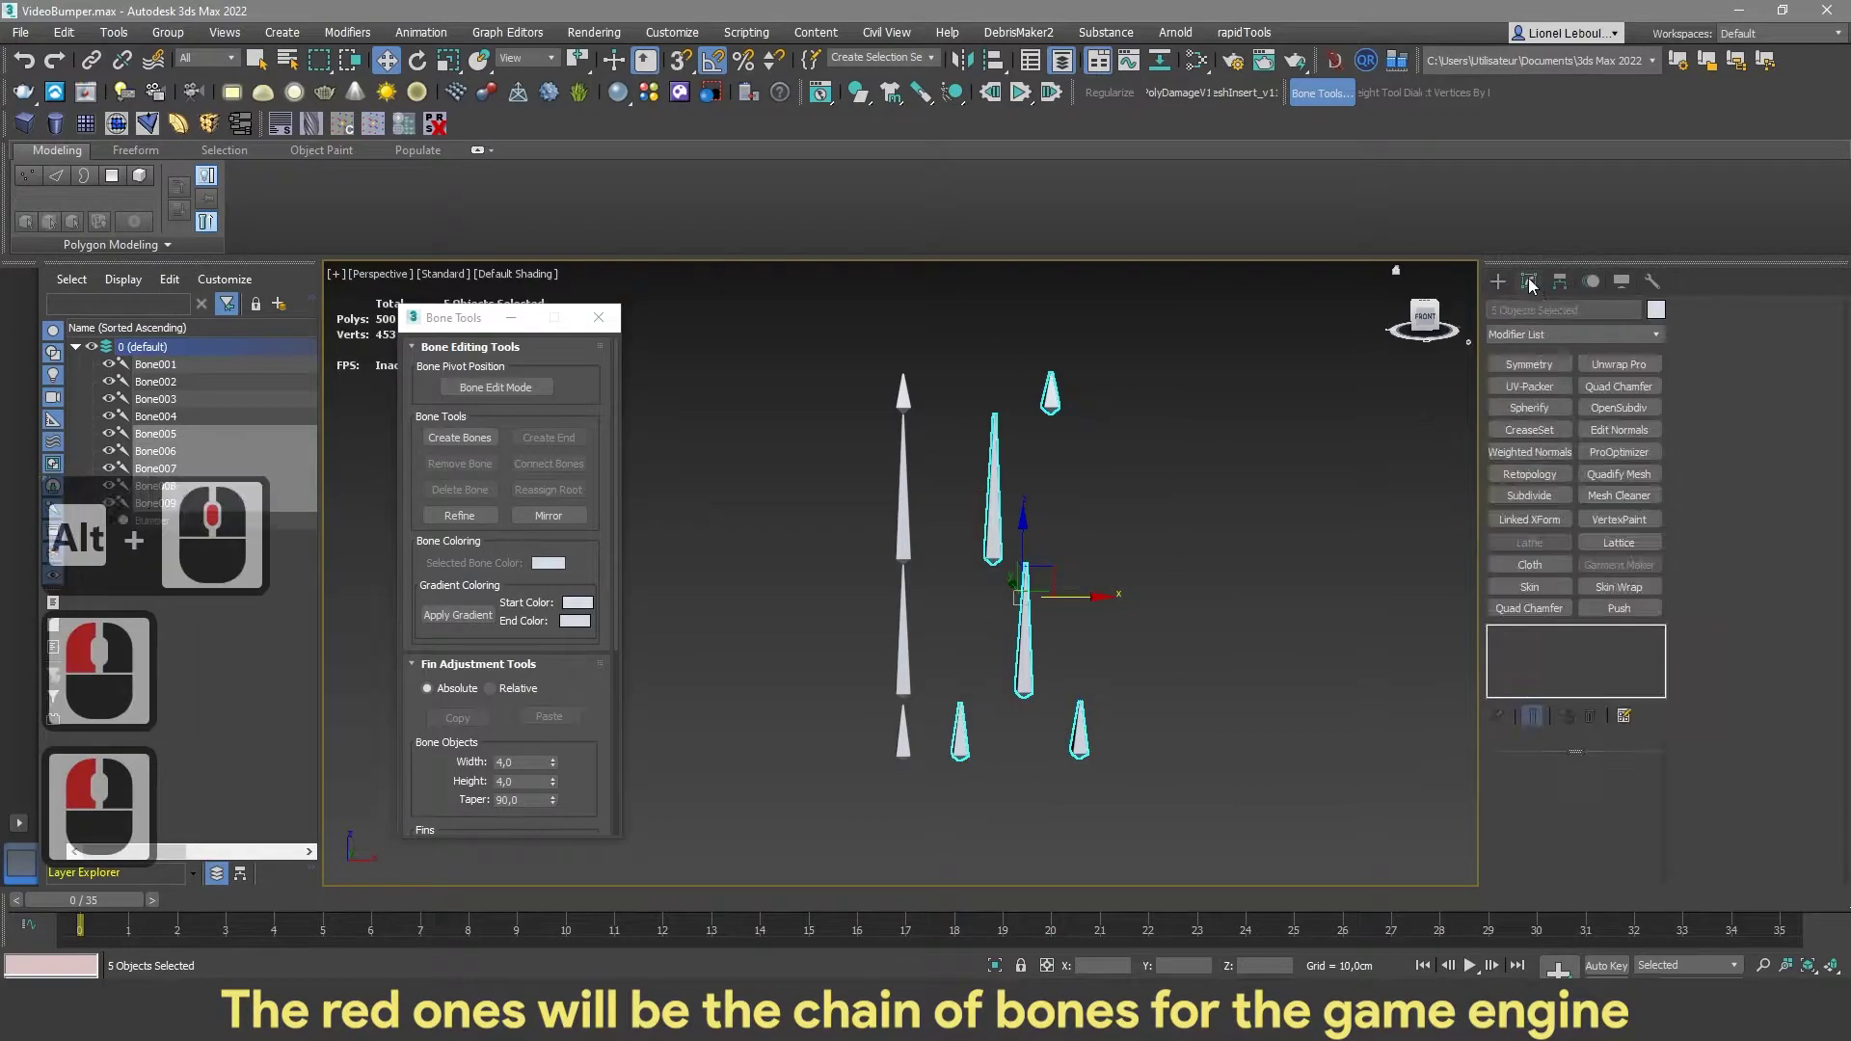
left_click(1656, 310)
left_click(830, 517)
left_click(1039, 619)
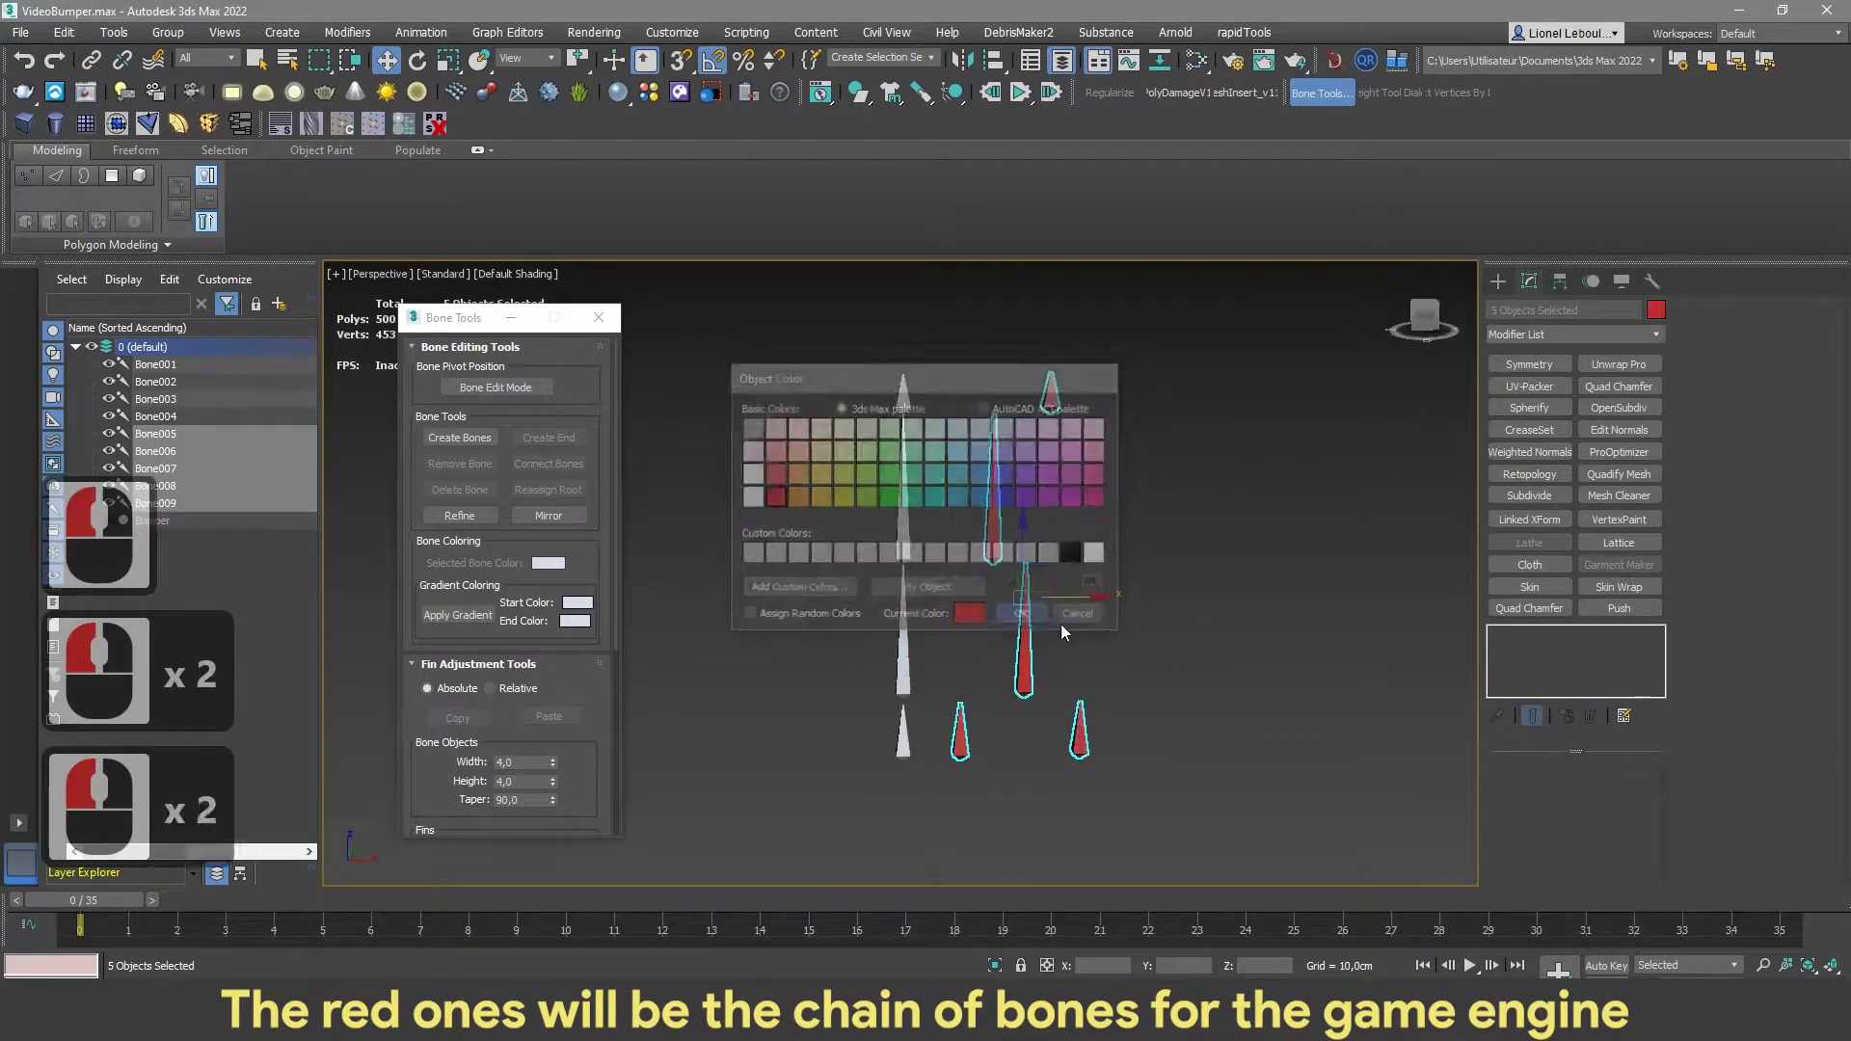
Set the width and height of the small red bone farthest from the chain at the base to 5 cm
left_click(1070, 689)
left_click(1079, 733)
double_click(518, 762)
type("5")
key("Return")
Set the width and height of the other four red bones to 3 cm
left_click(962, 725)
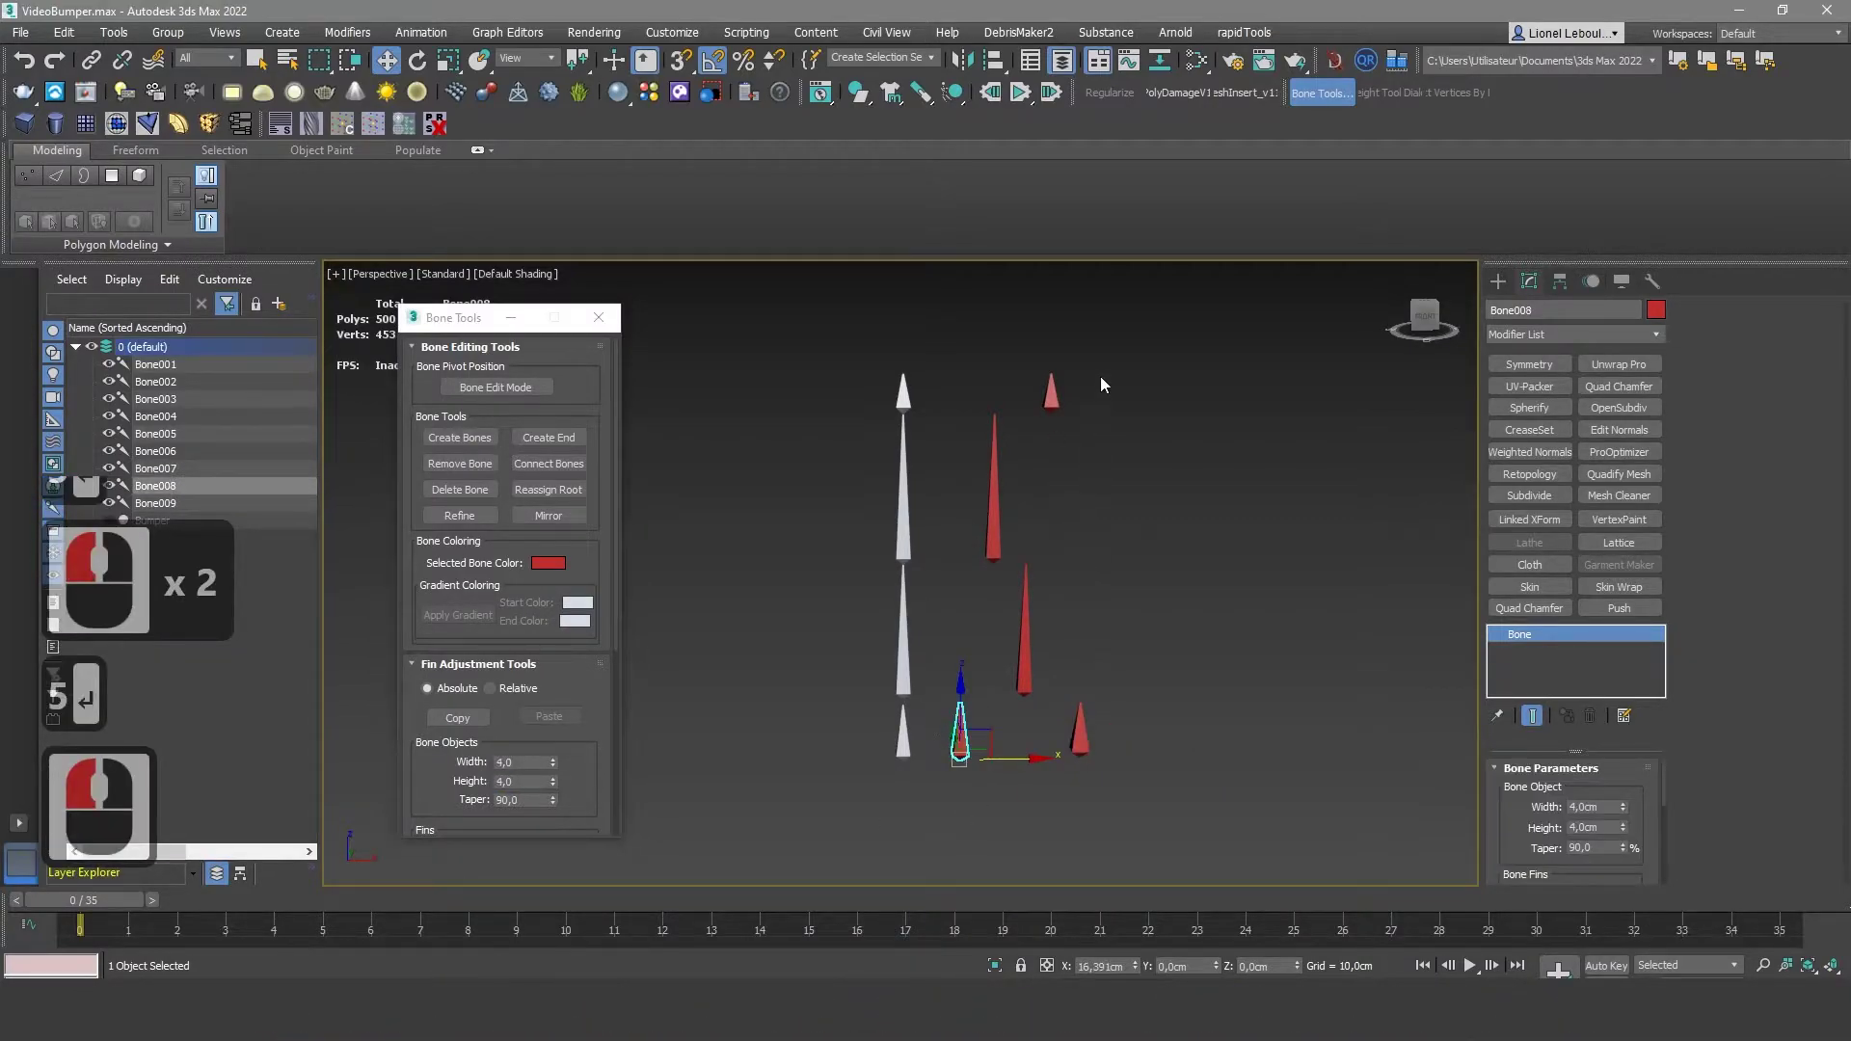
left_click_drag(981, 631, 981, 632, "ctrl")
double_click(518, 762)
type("3")
key("Return")
double_click(518, 781)
type("3")
key("Return")
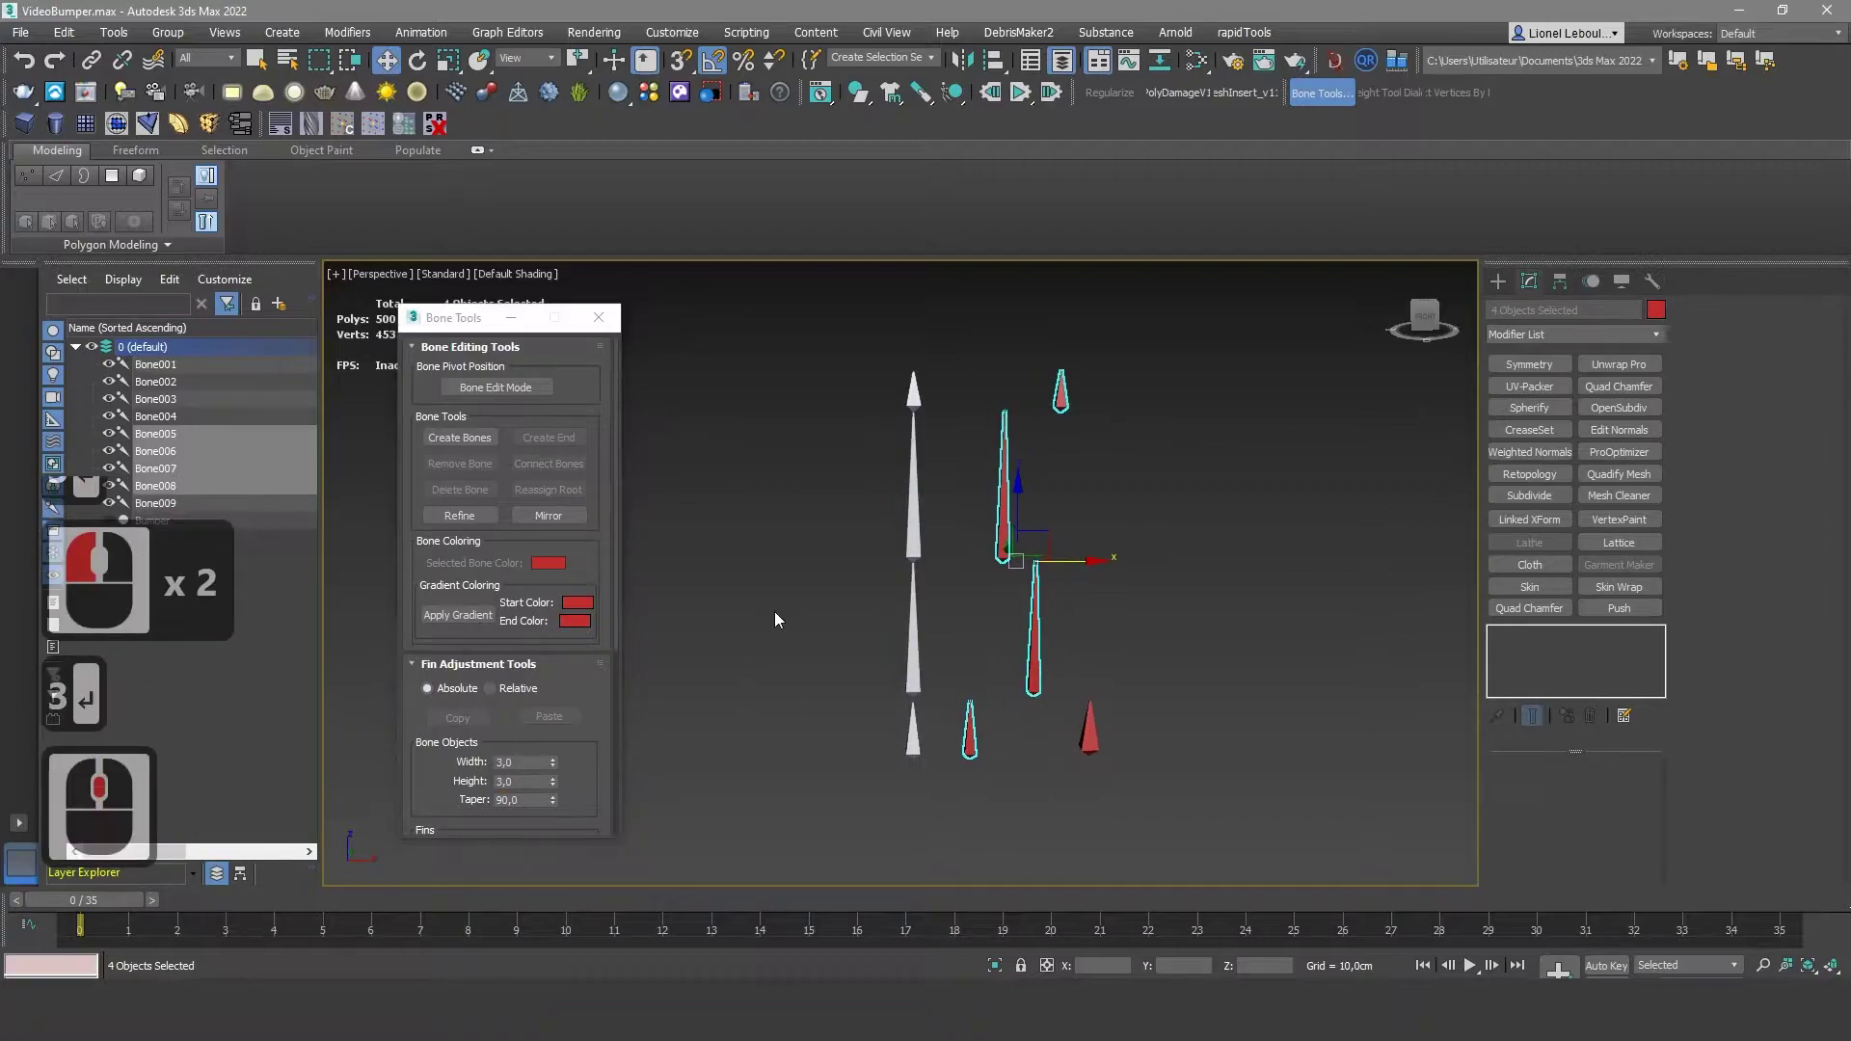
Align the two lower thin red bones to the lowest and second white bones in position and orientation, pivot to pivot
left_click(773, 611)
left_click(964, 731)
key("alt+a")
left_click(913, 734)
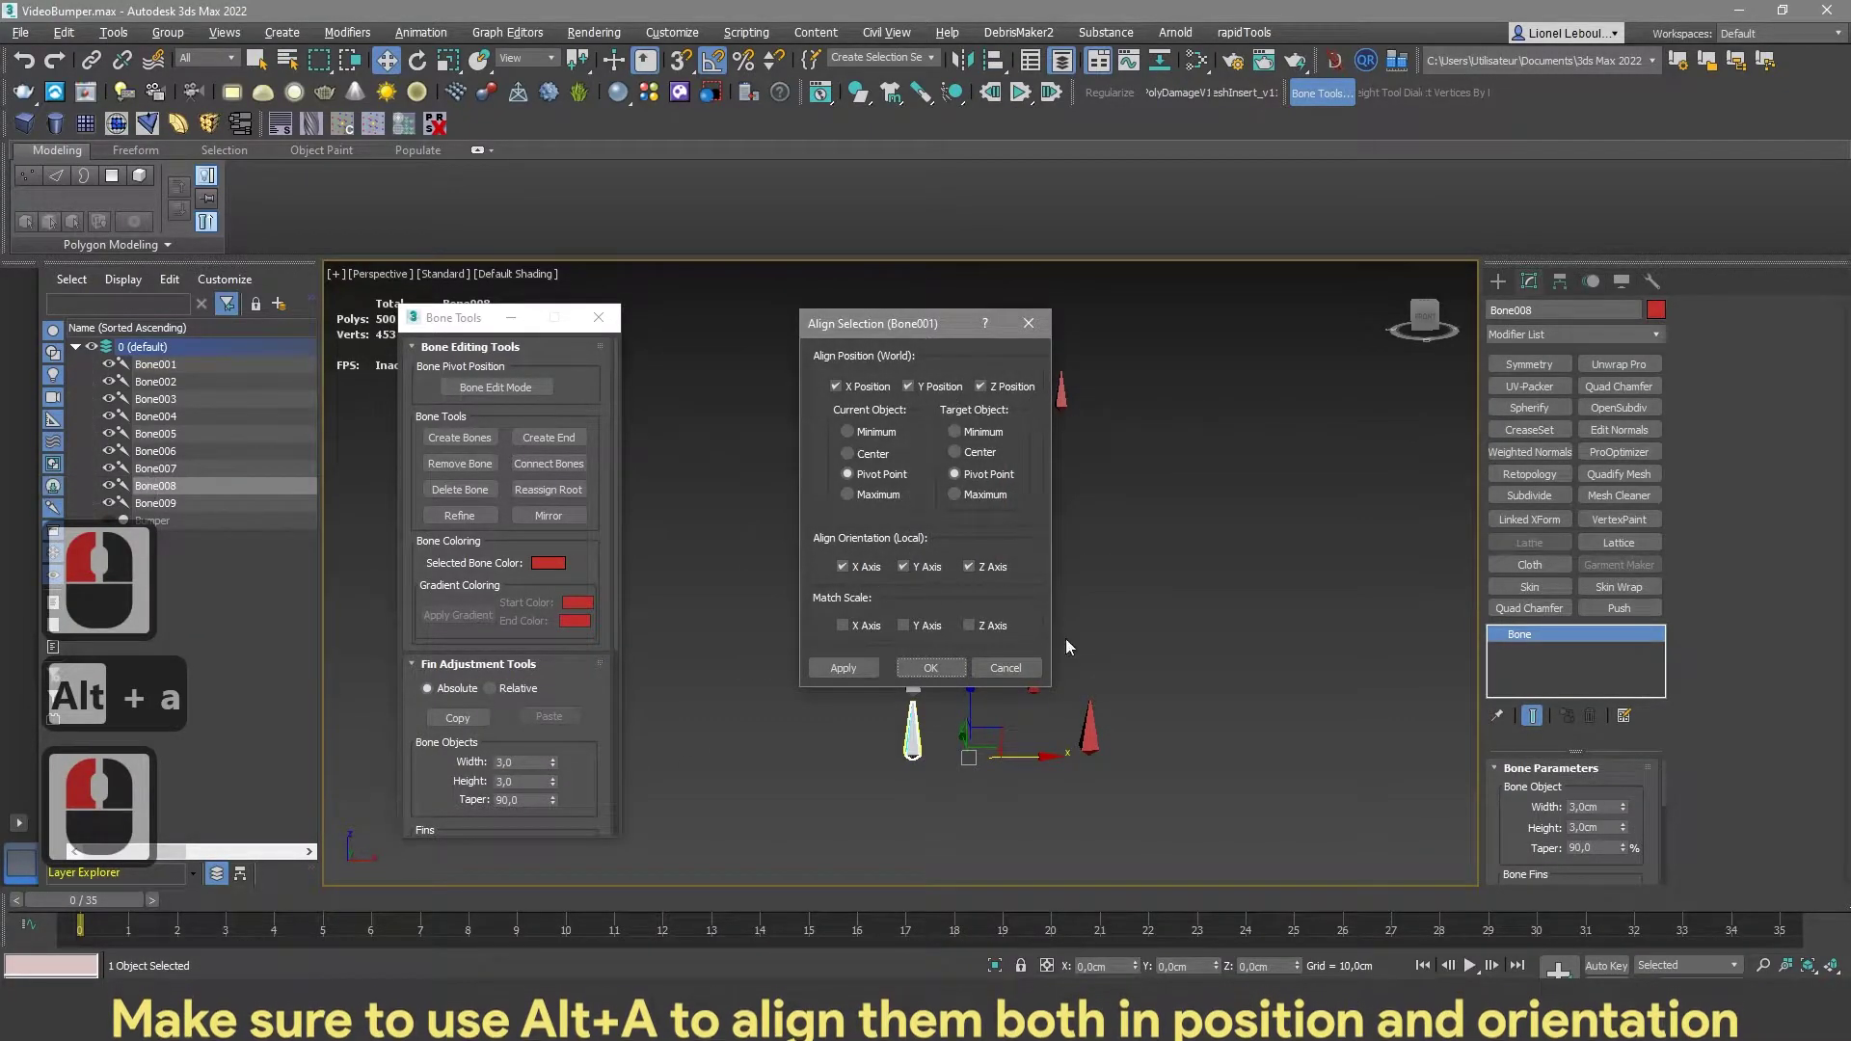
left_click(930, 667)
left_click(1033, 627)
key("alt+a")
left_click(913, 638)
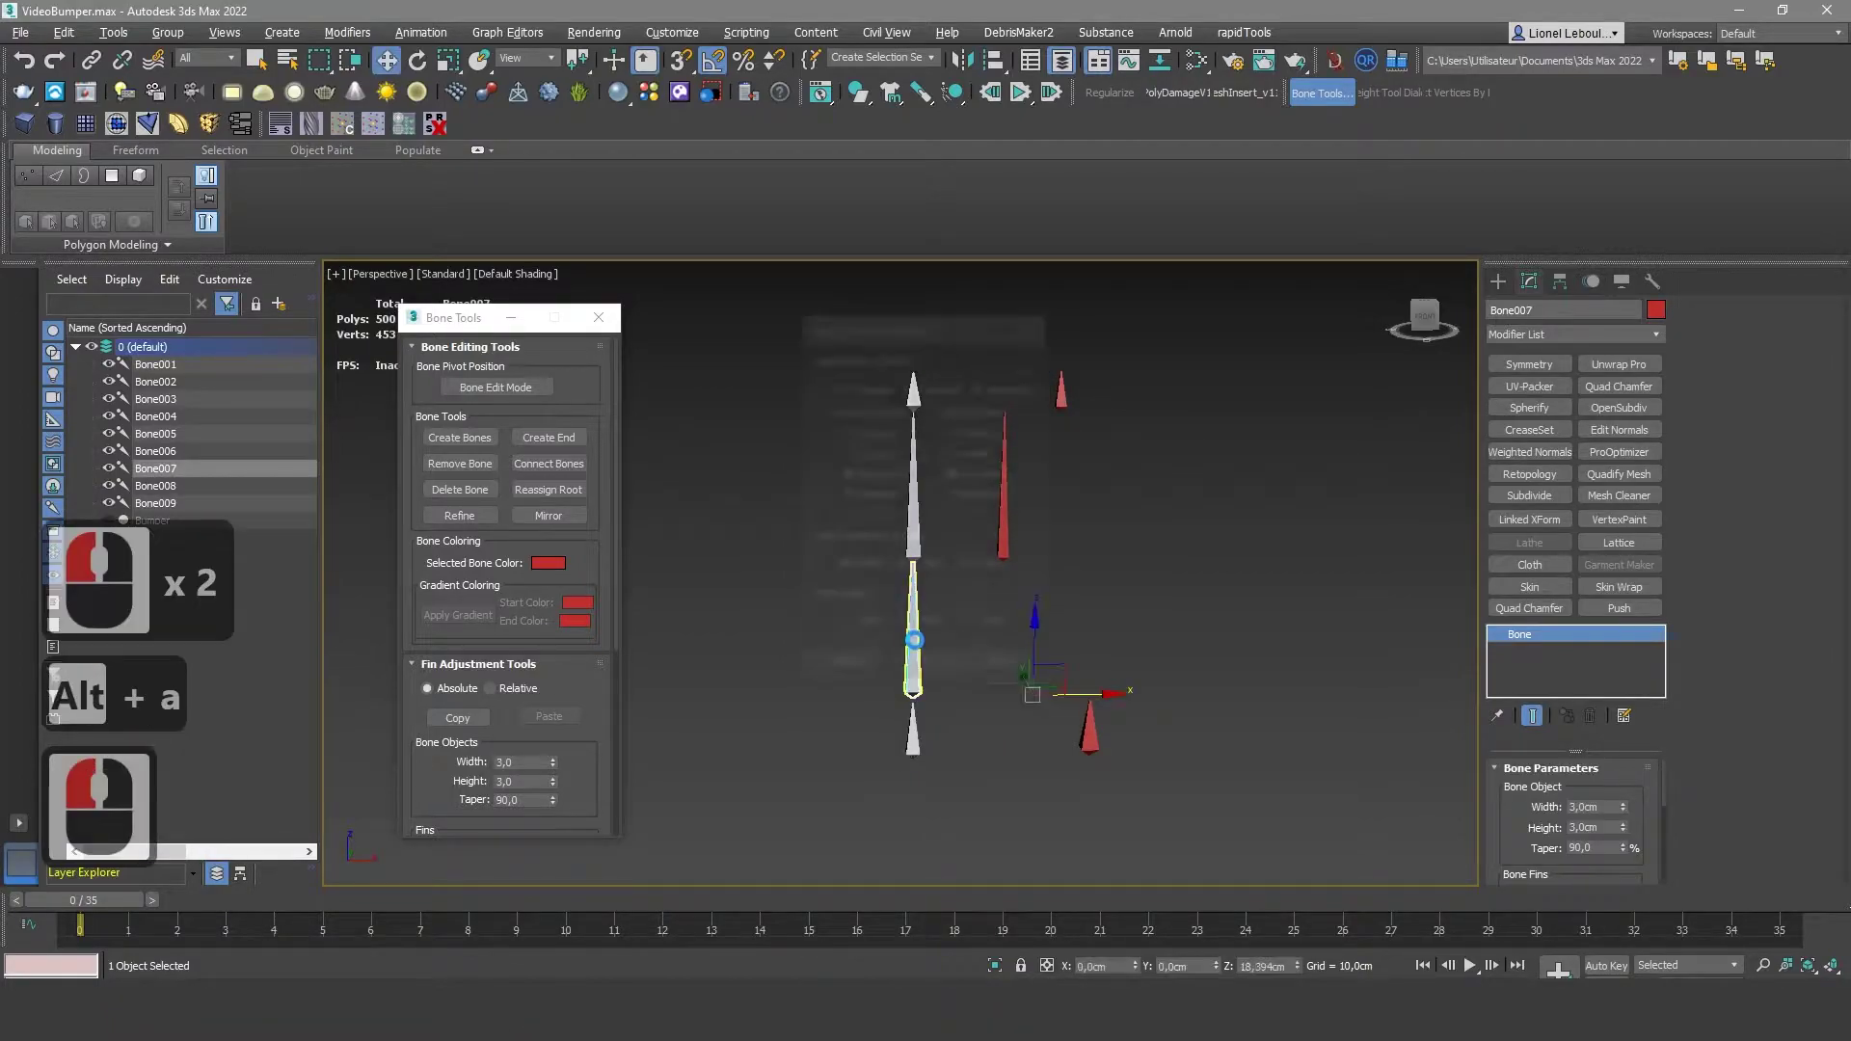
left_click(938, 664)
Align the two upper red bones to the third and top white bones in position and orientation
left_click(1004, 527)
key("alt+a")
left_click(911, 523)
left_click(931, 667)
left_click(1061, 390)
key("alt+a")
left_click(912, 405)
left_click(923, 669)
Place the remaining wide red root bone at the world origin by setting its X and Z positions to 0
left_click(1091, 736)
double_click(1101, 966)
type("0")
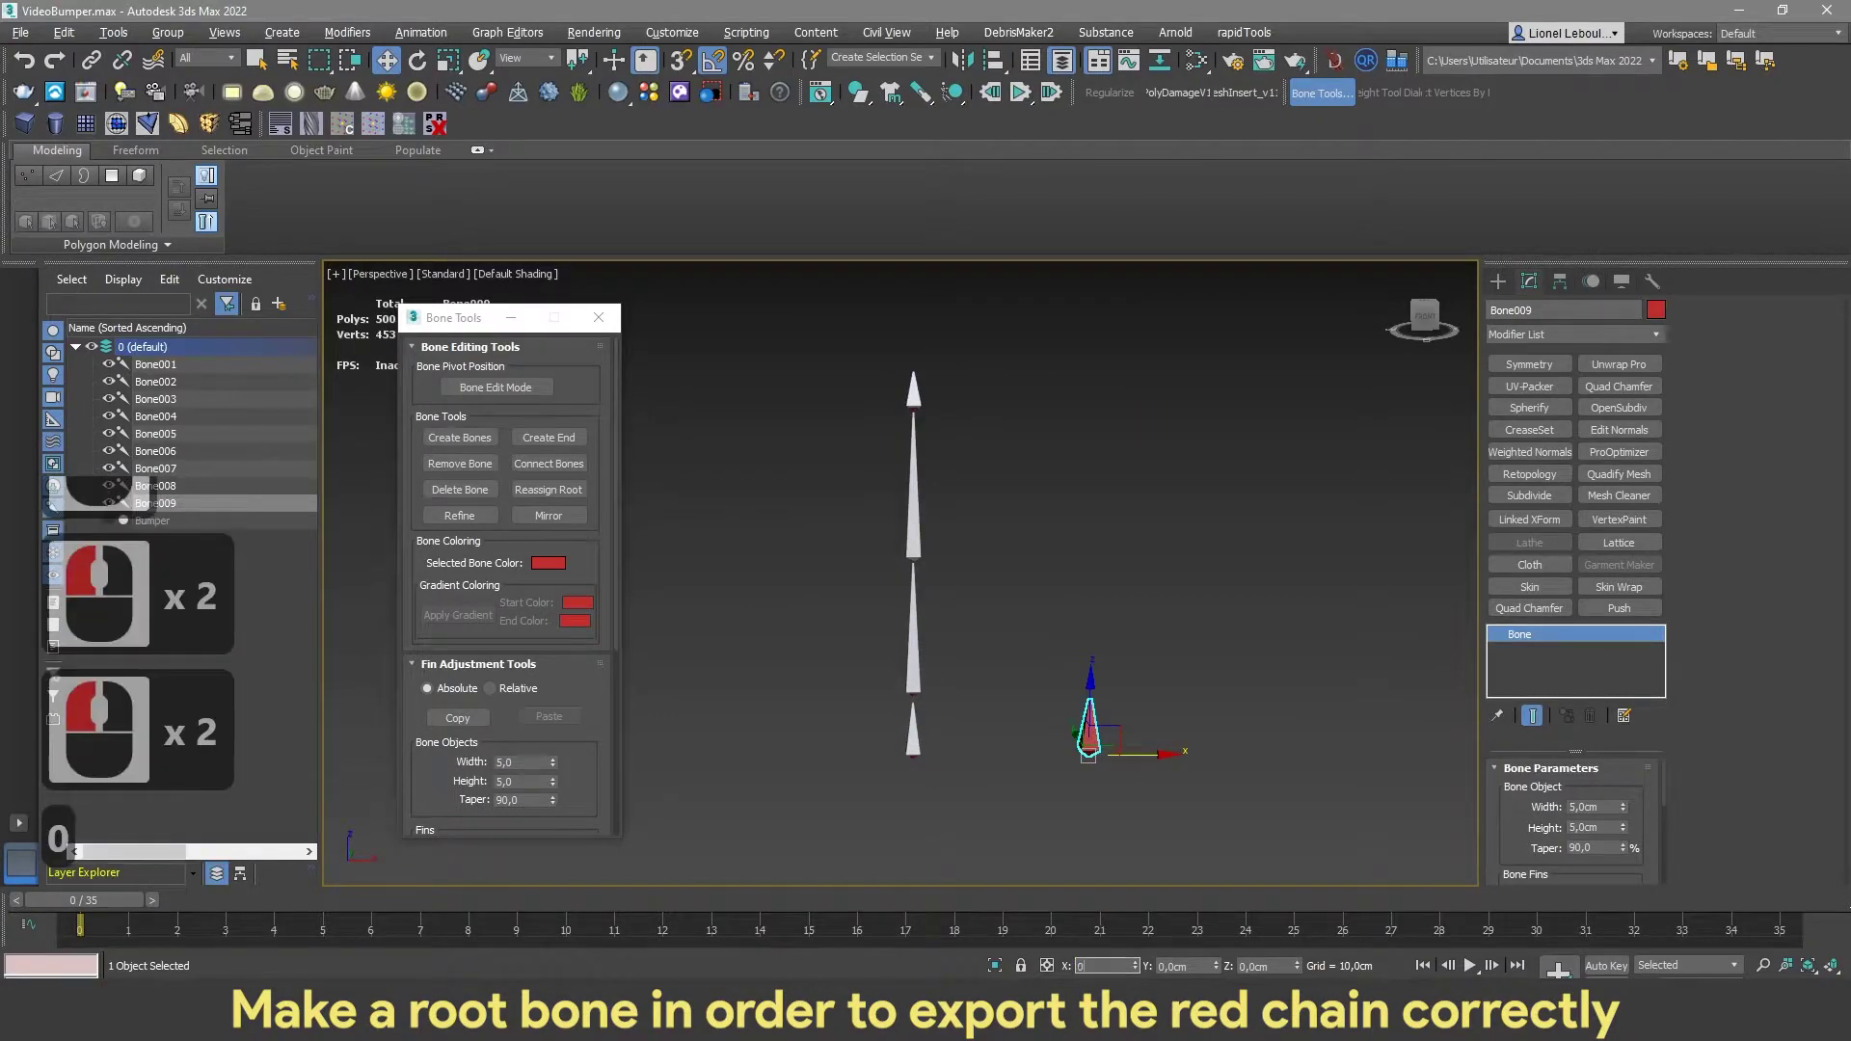
key("Return")
double_click(1263, 965)
type("0")
key("Return")
Close Bone Tools and detach the animation Constraints list as a floating palette in the viewport
left_click(598, 317)
mouse_move(818, 560)
middle_mouse_down()
mouse_move(801, 512)
mouse_move(789, 545)
middle_mouse_up()
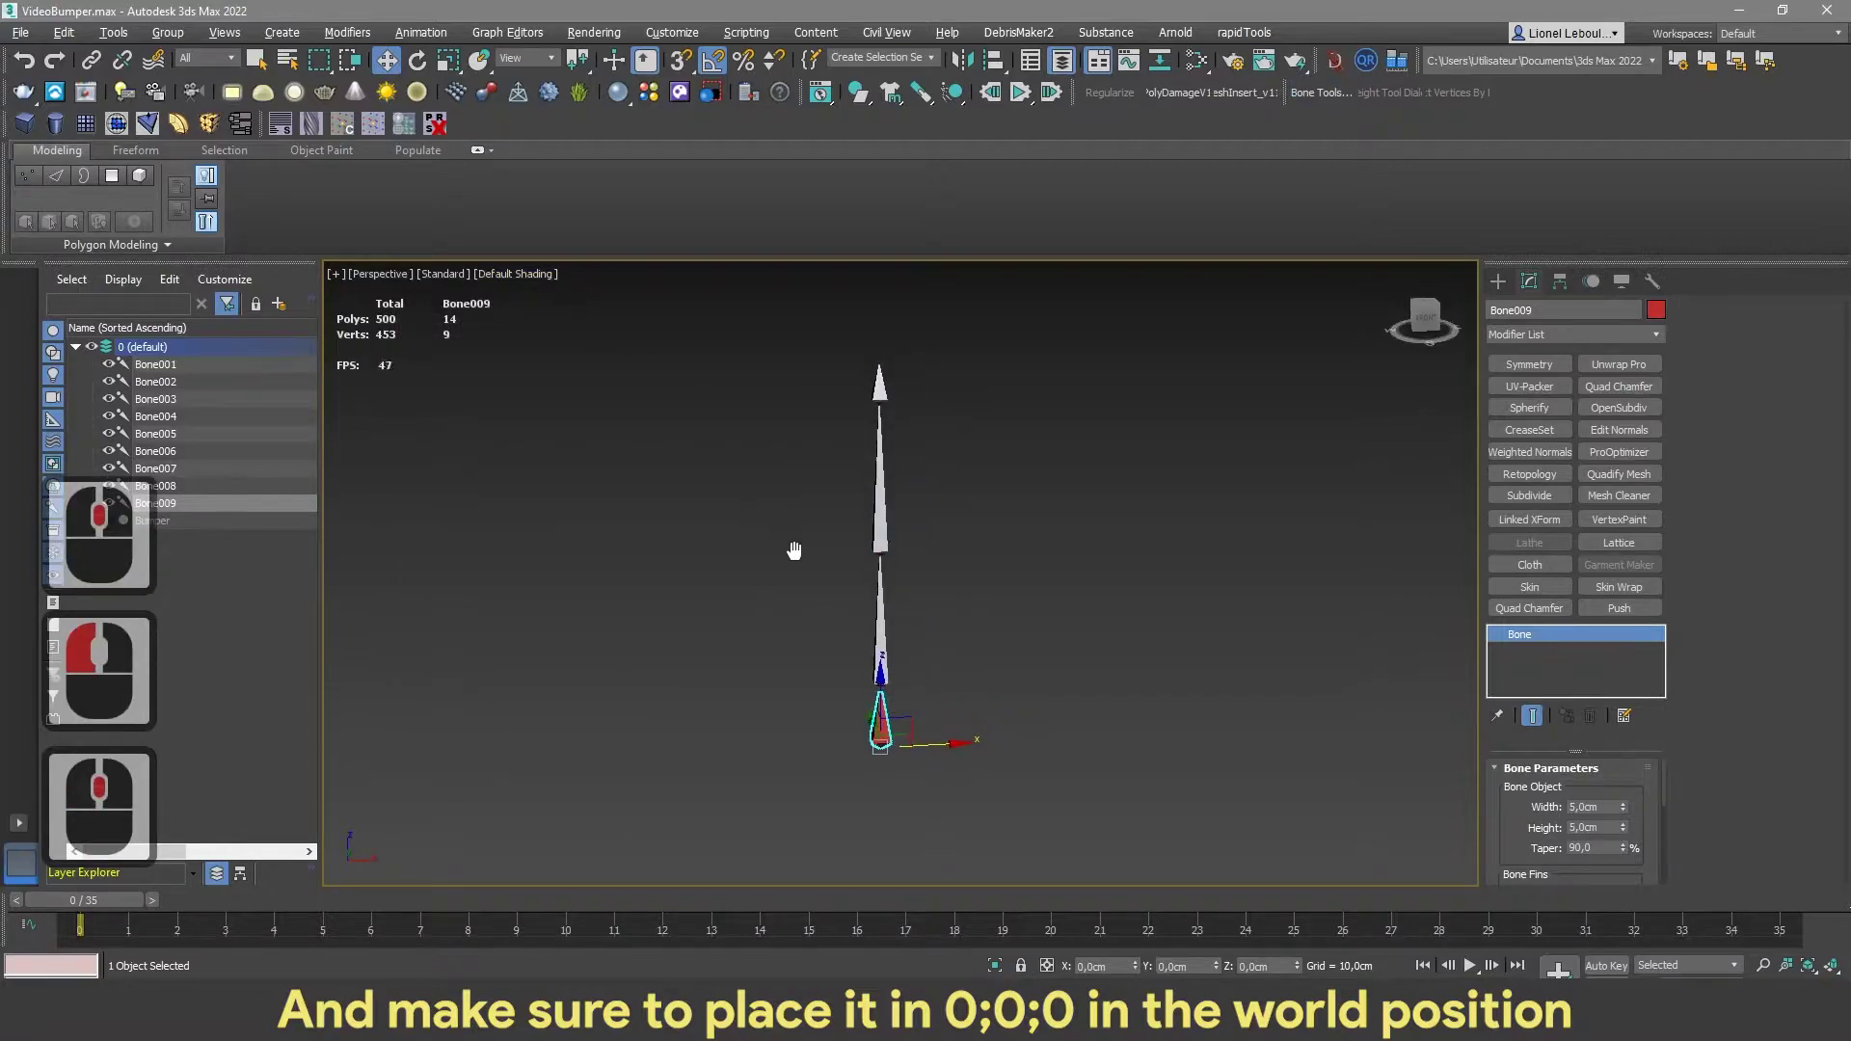
left_click(420, 32)
left_click(559, 136)
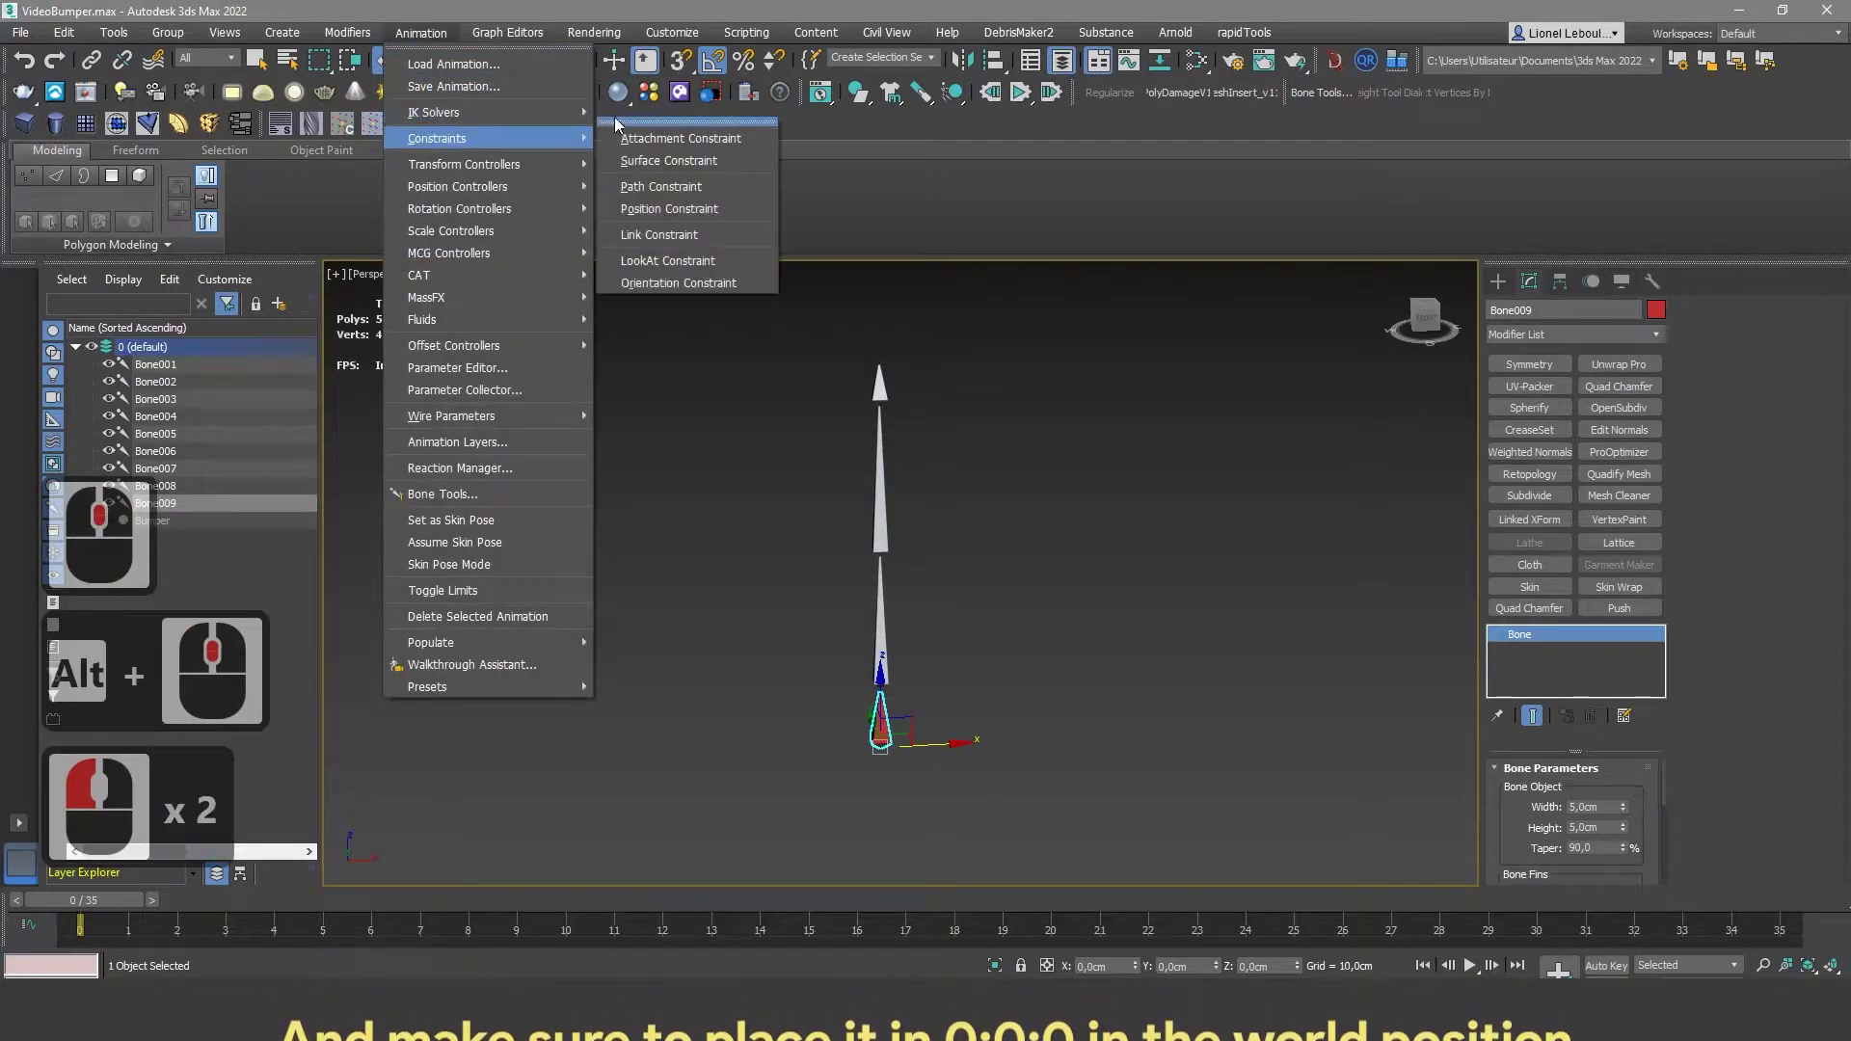
left_click(615, 117)
left_click_drag(617, 96, 466, 428)
Create three Point helpers with Cross and Box display beside the bone chain
scroll(870, 696, "up", 2)
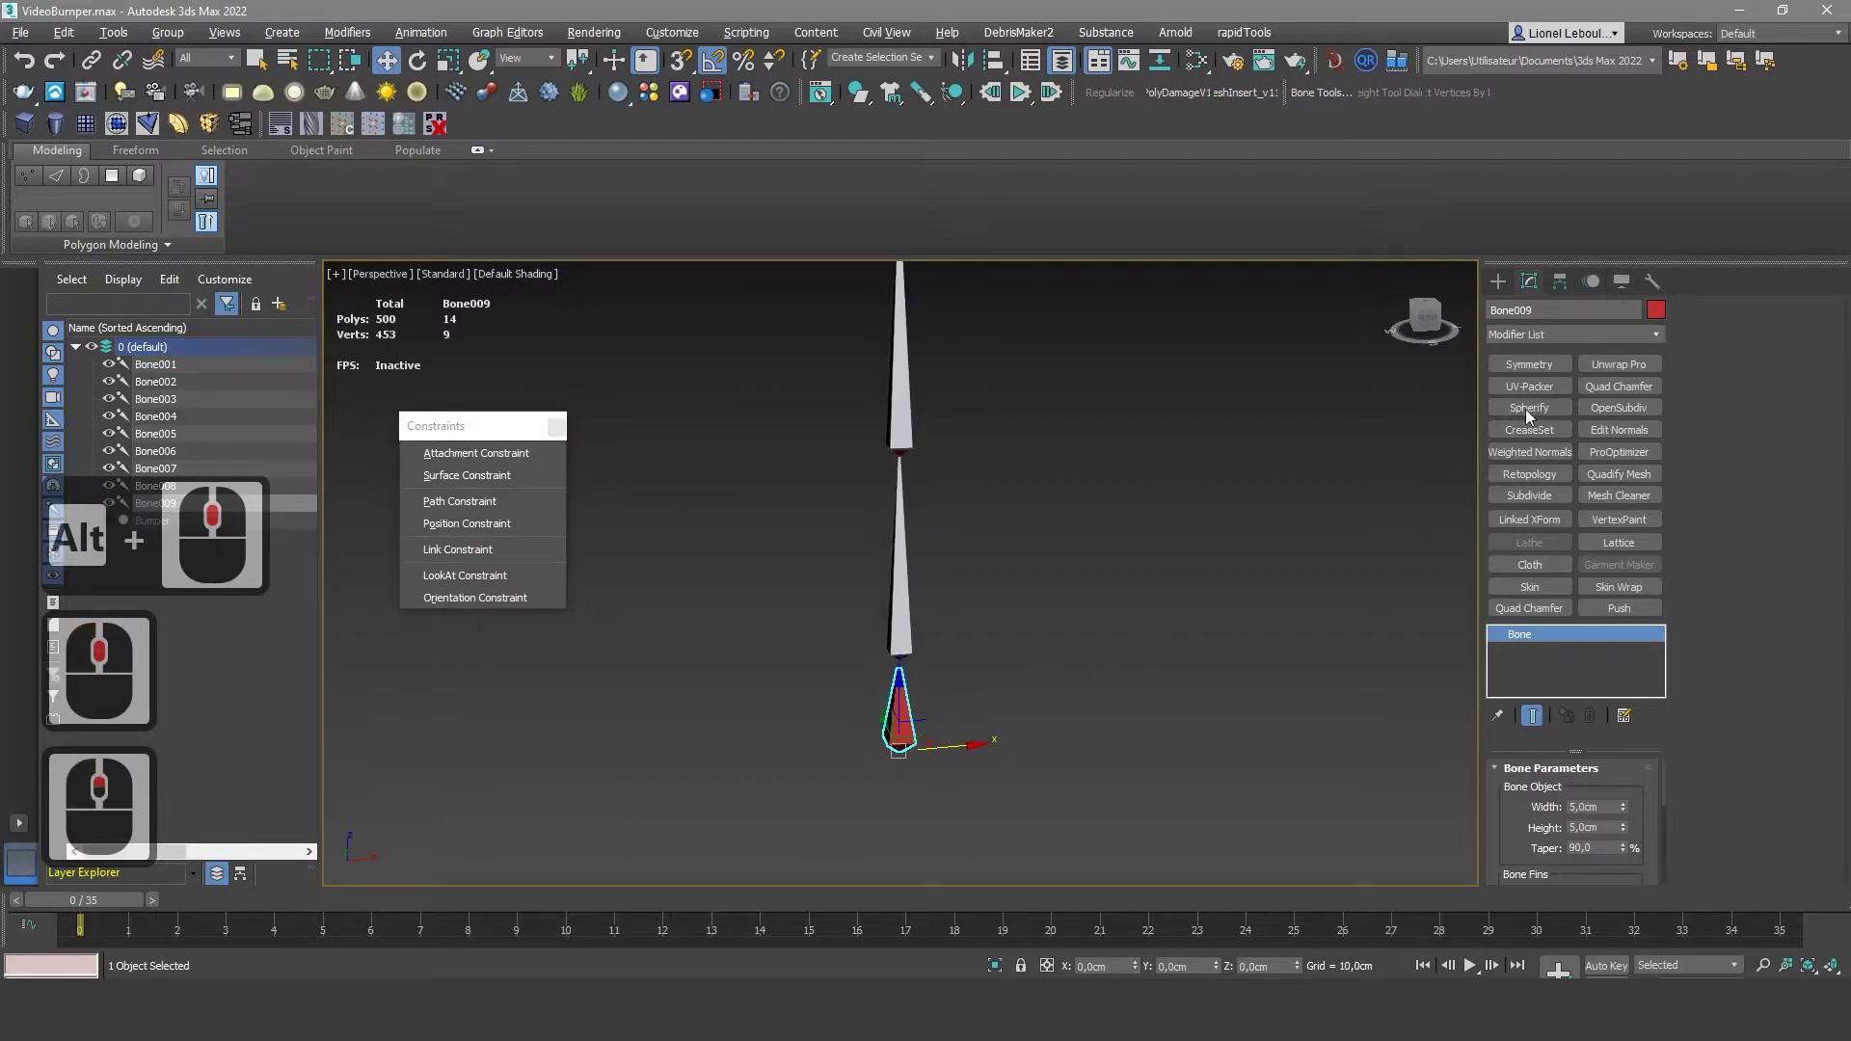
left_click(1497, 281)
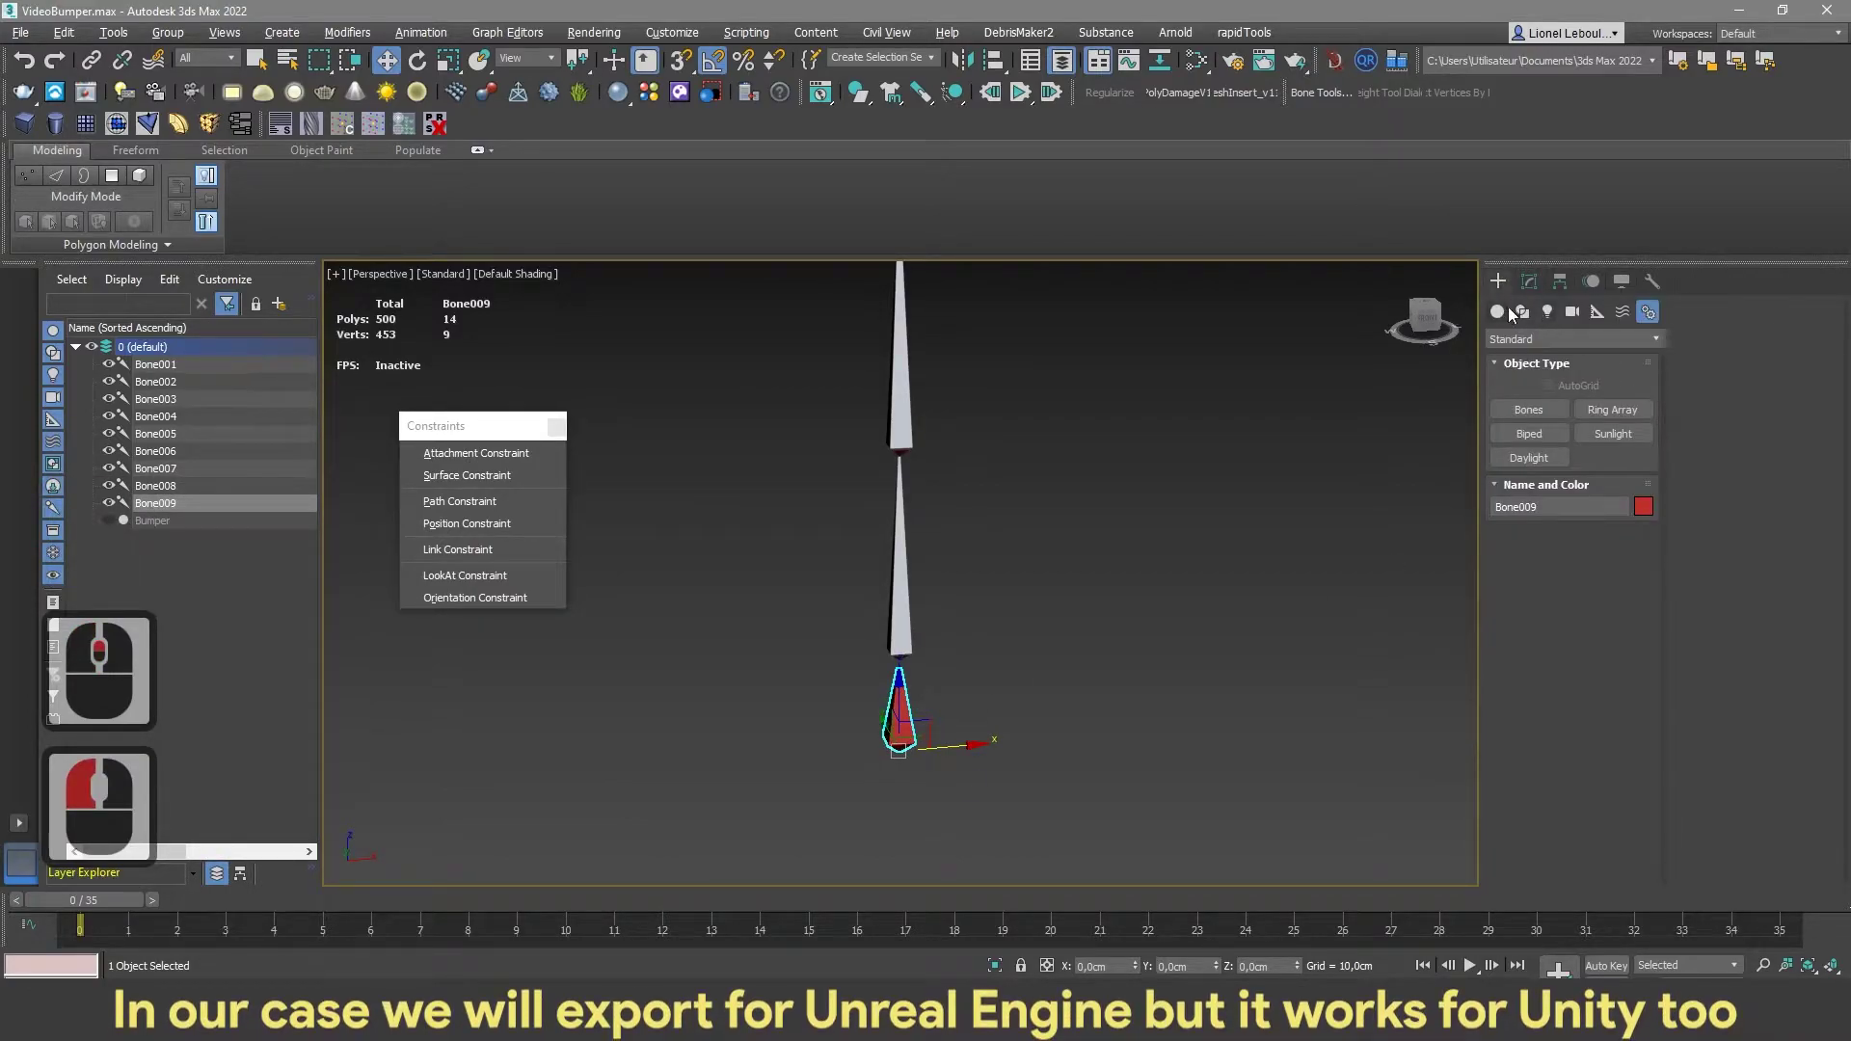
left_click(1597, 311)
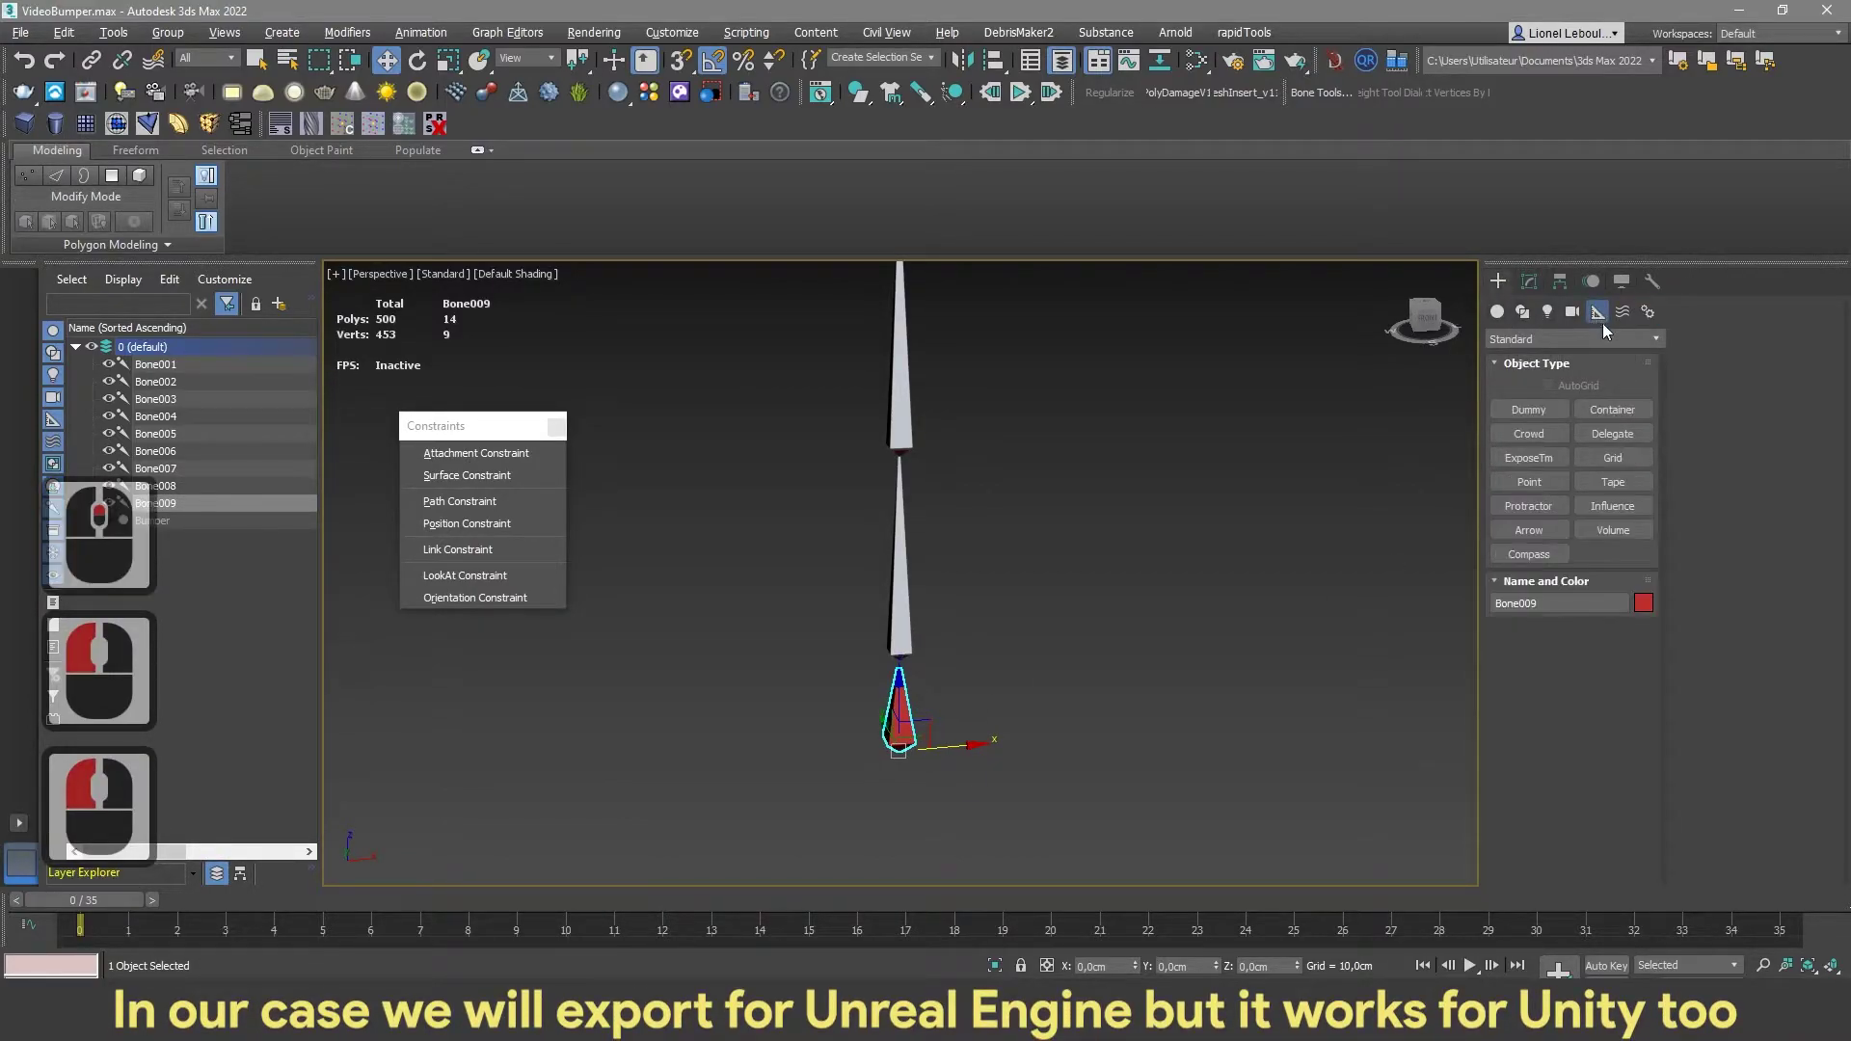
left_click(1519, 482)
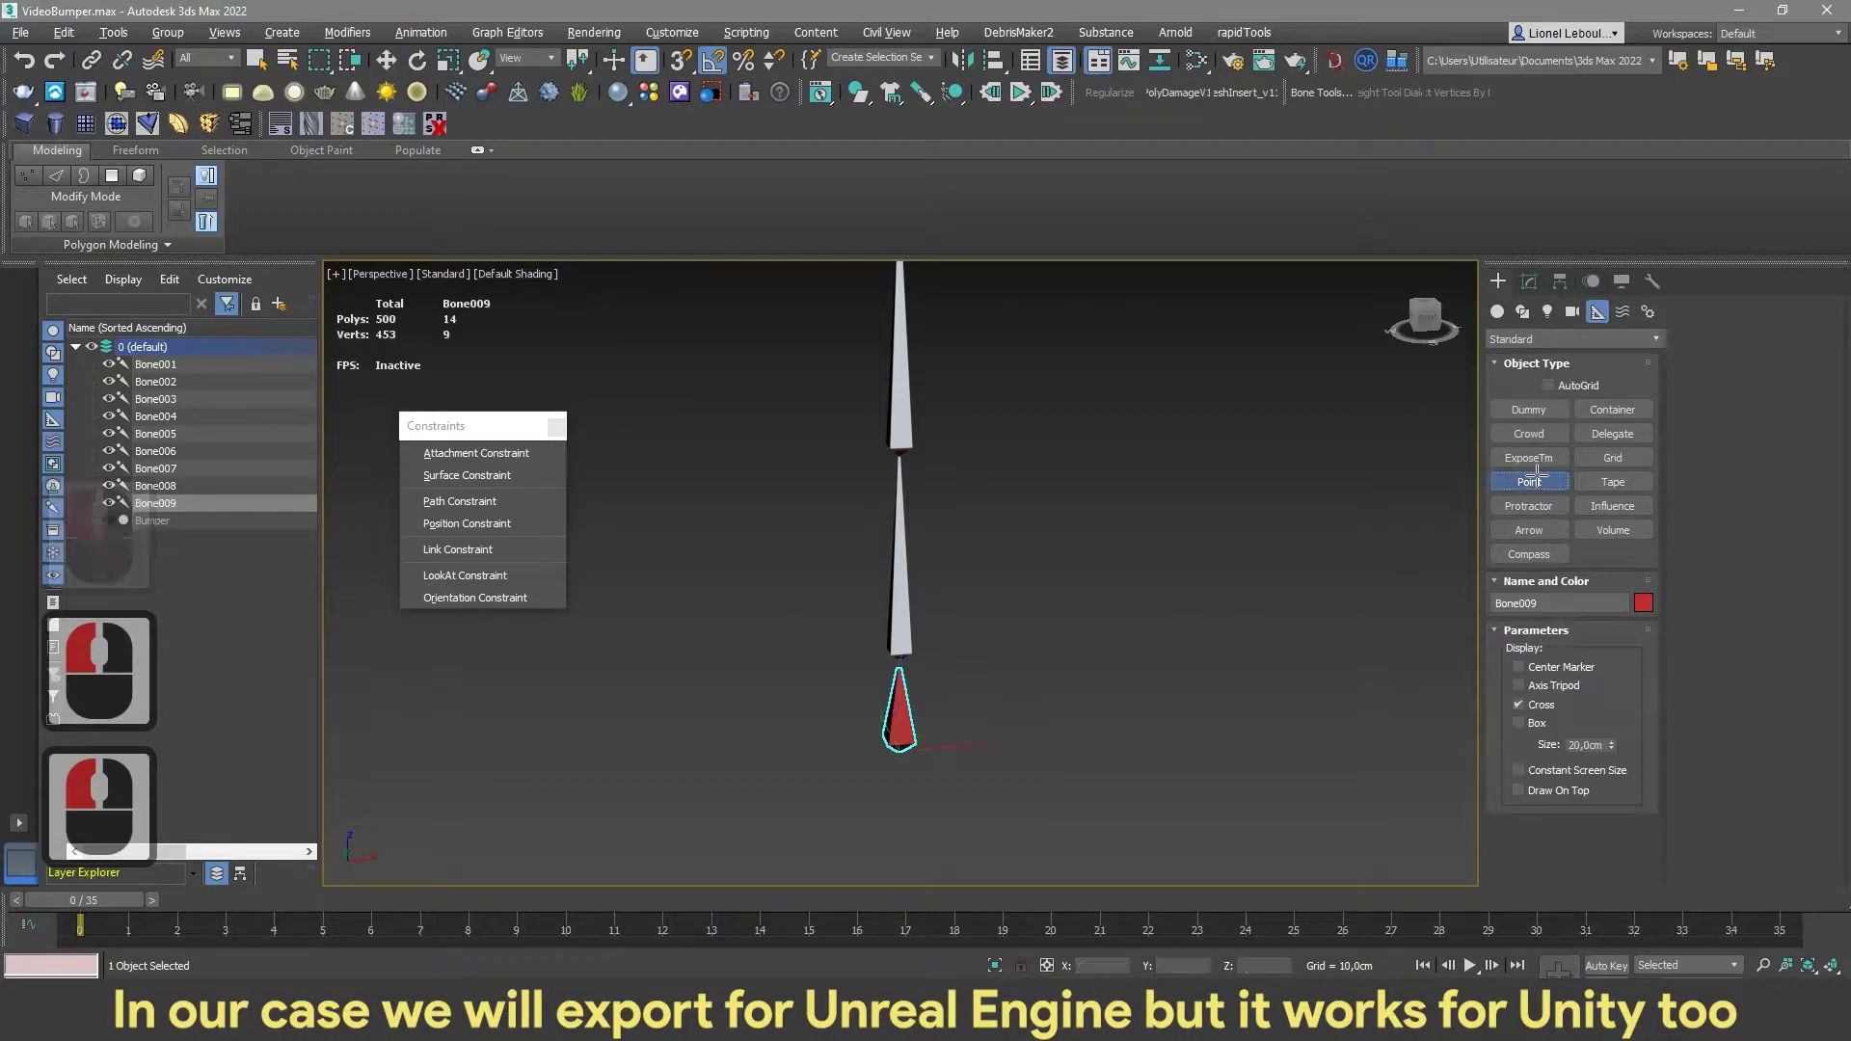
left_click(1518, 723)
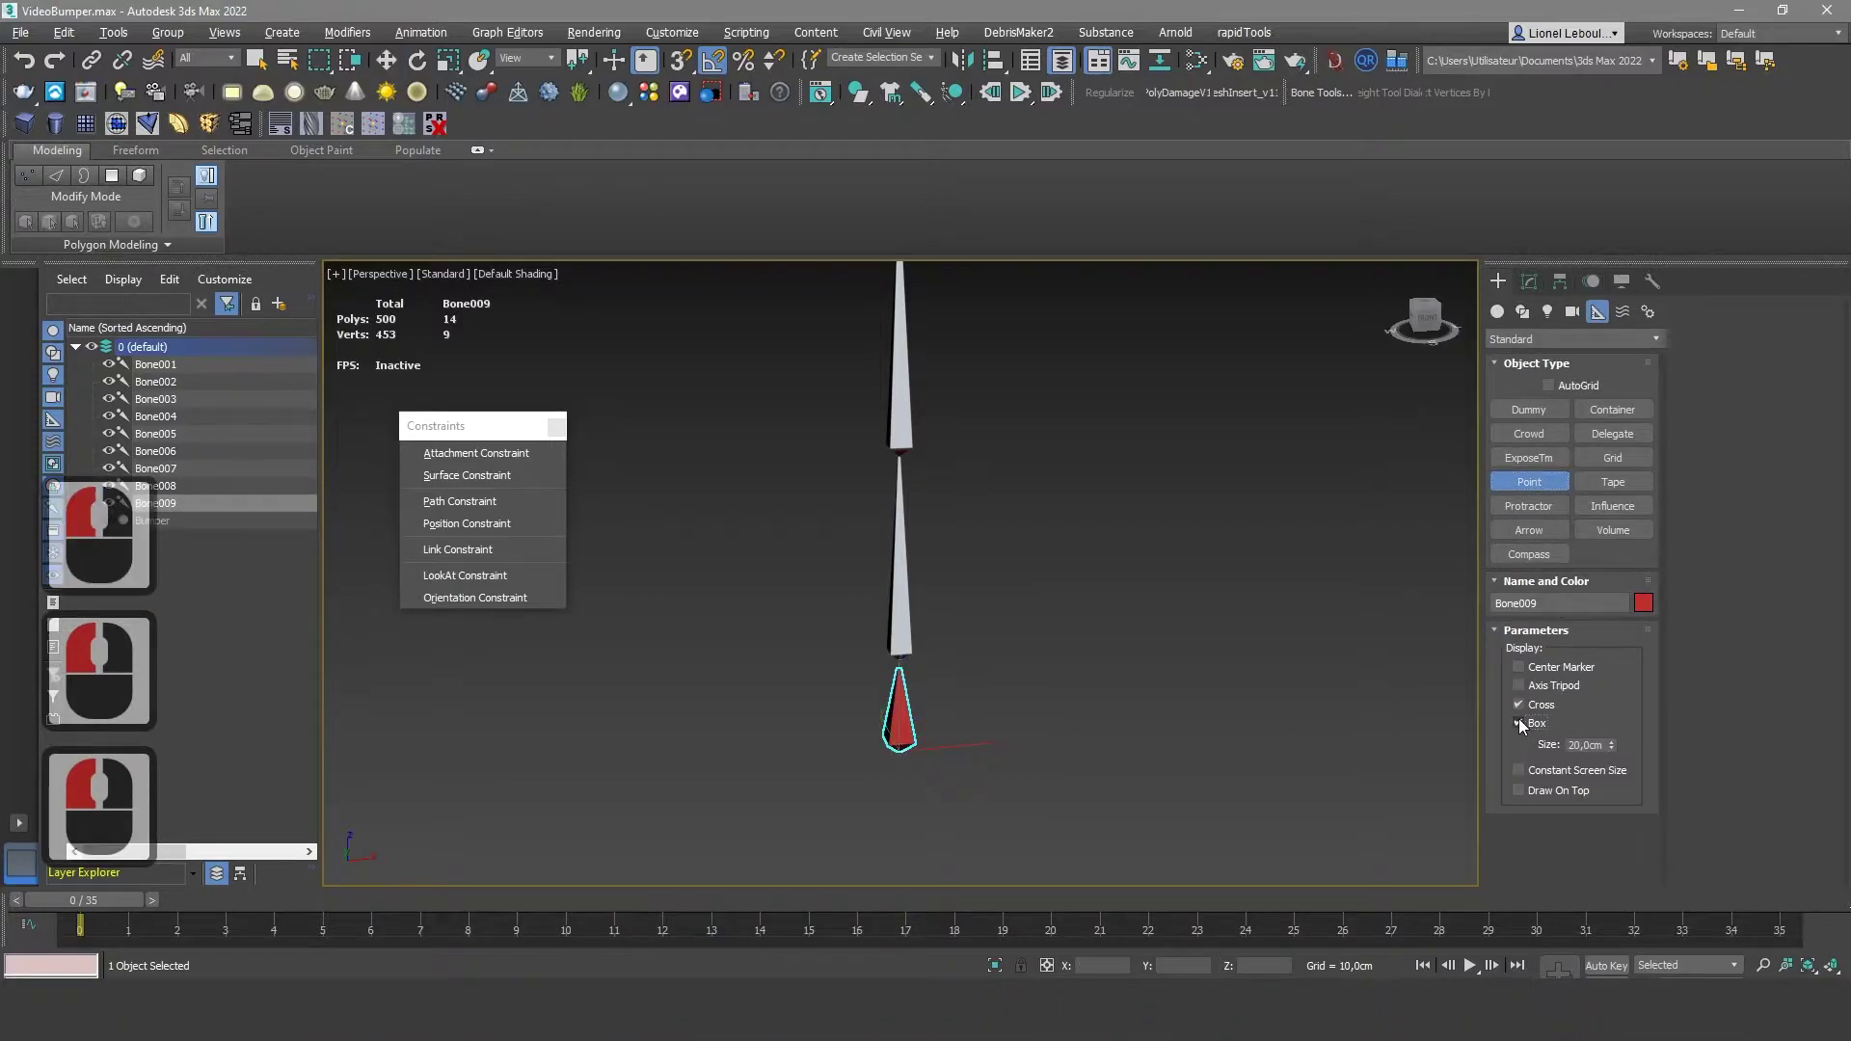
left_click(1198, 537)
left_click(1285, 534)
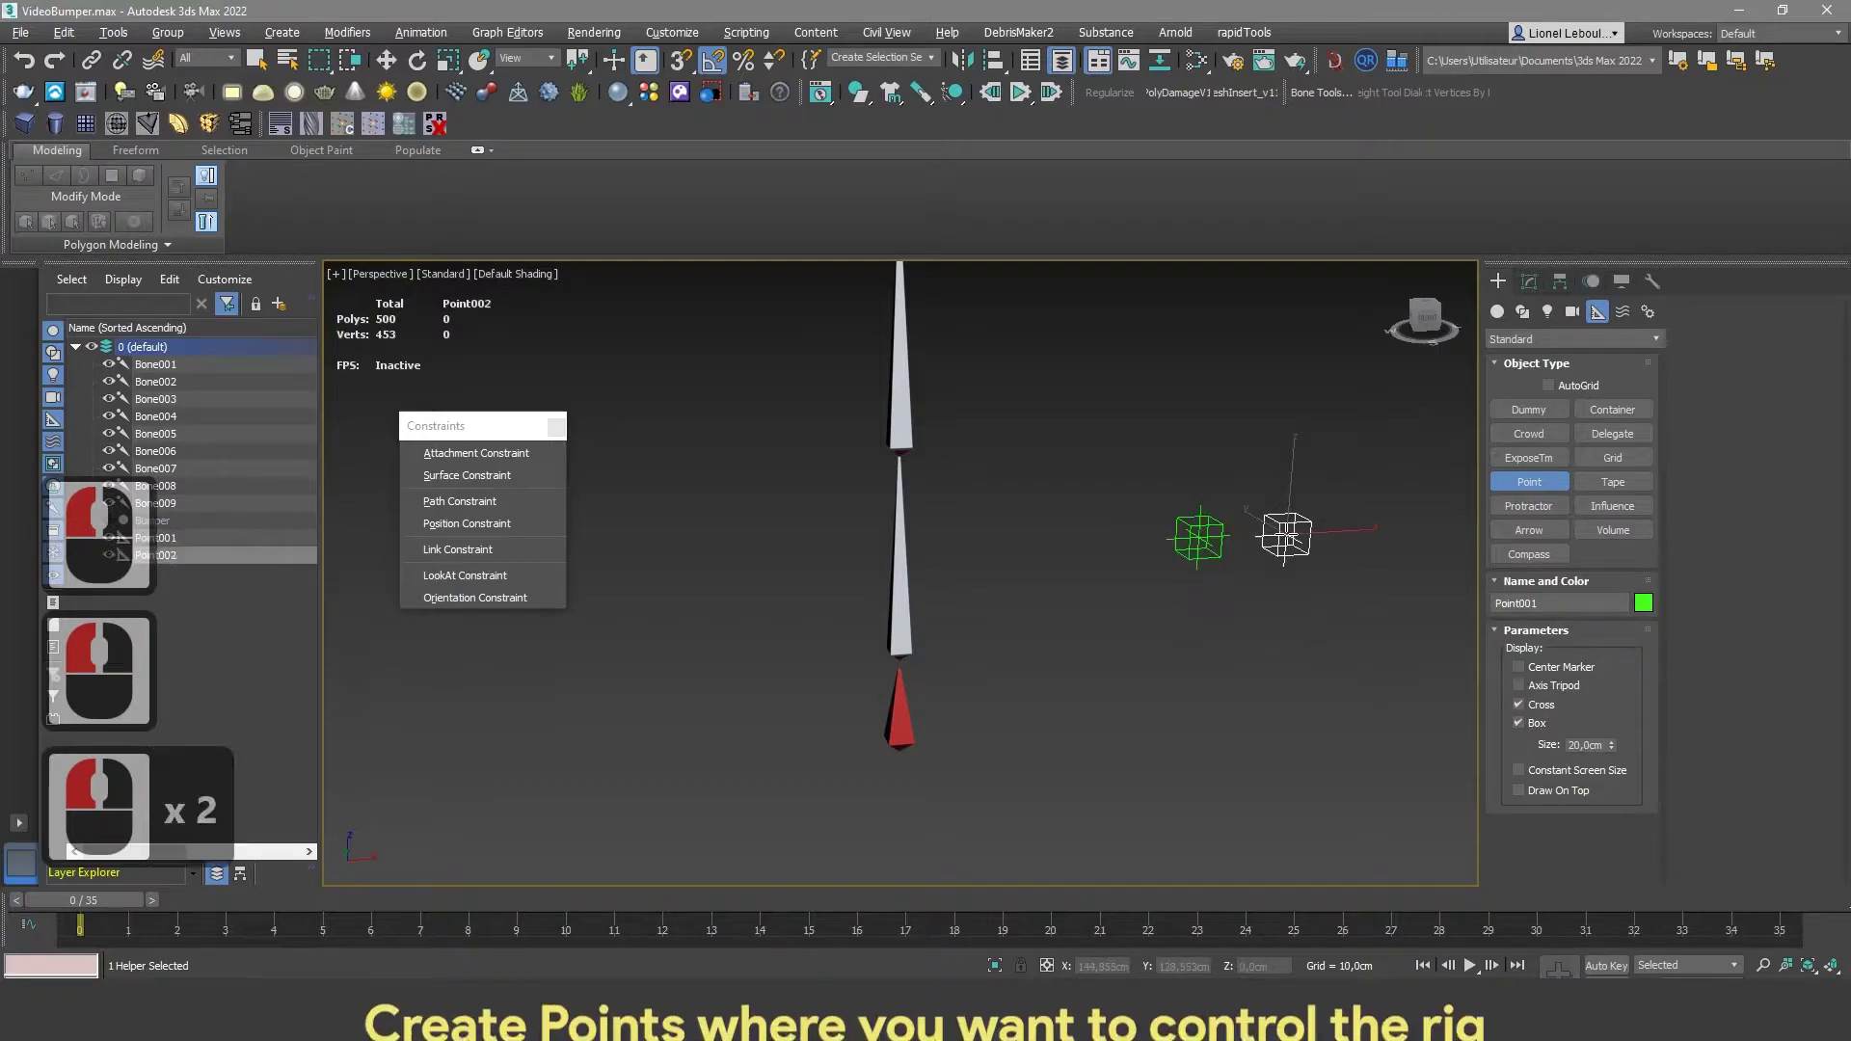
left_click(1245, 456)
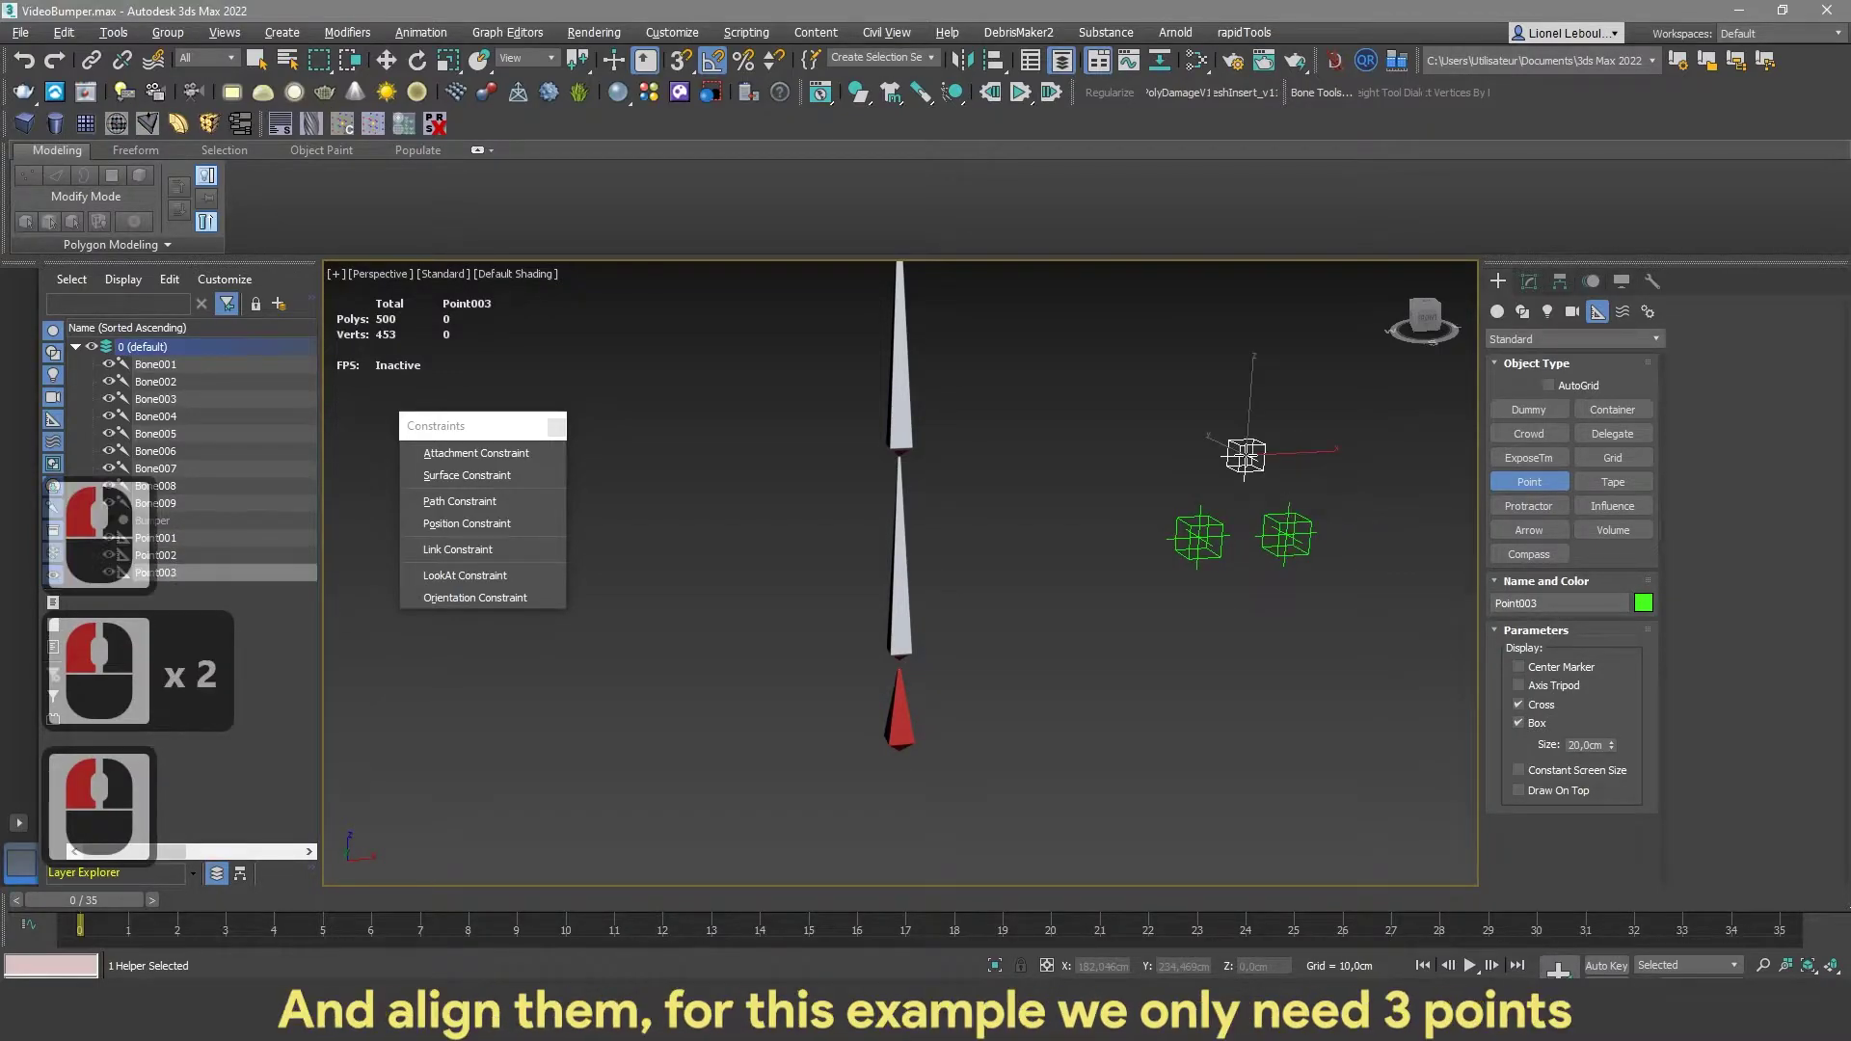
right_click(1147, 426)
scroll(1130, 499, "down", 3)
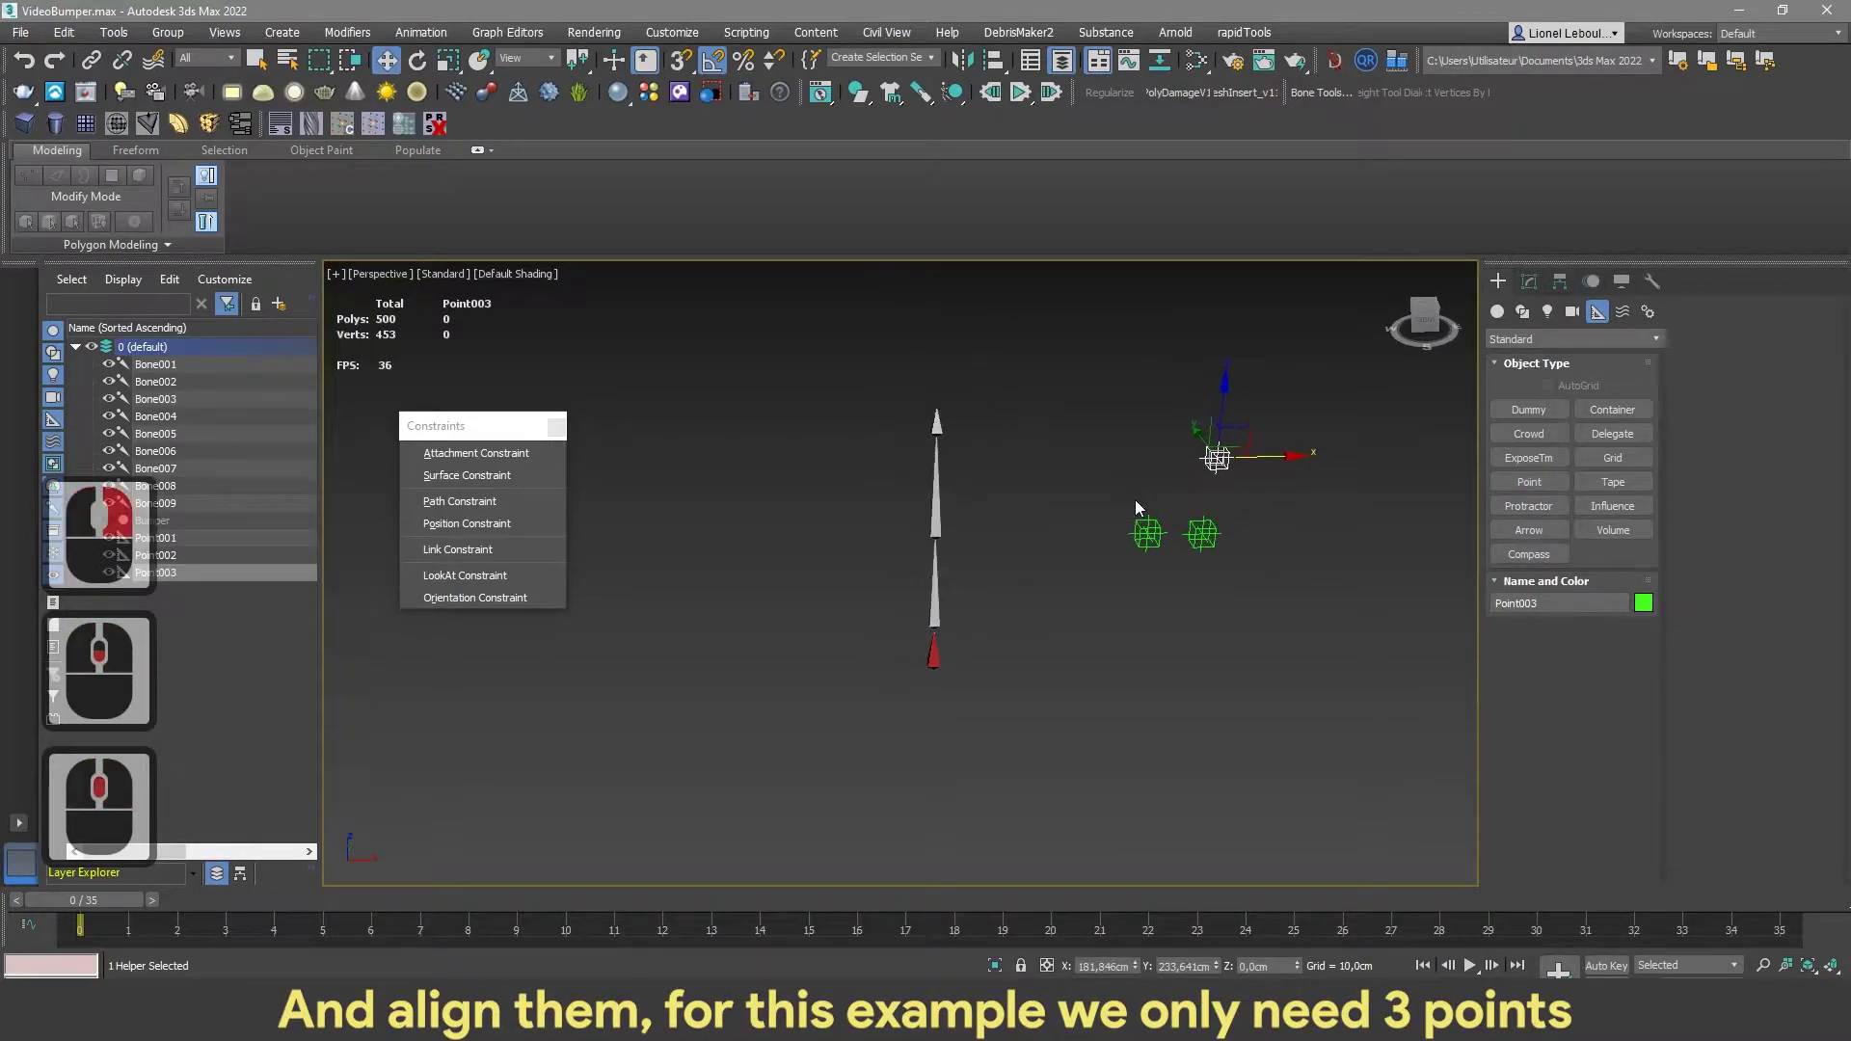
middle_click_drag(943, 650, 951, 572, "alt")
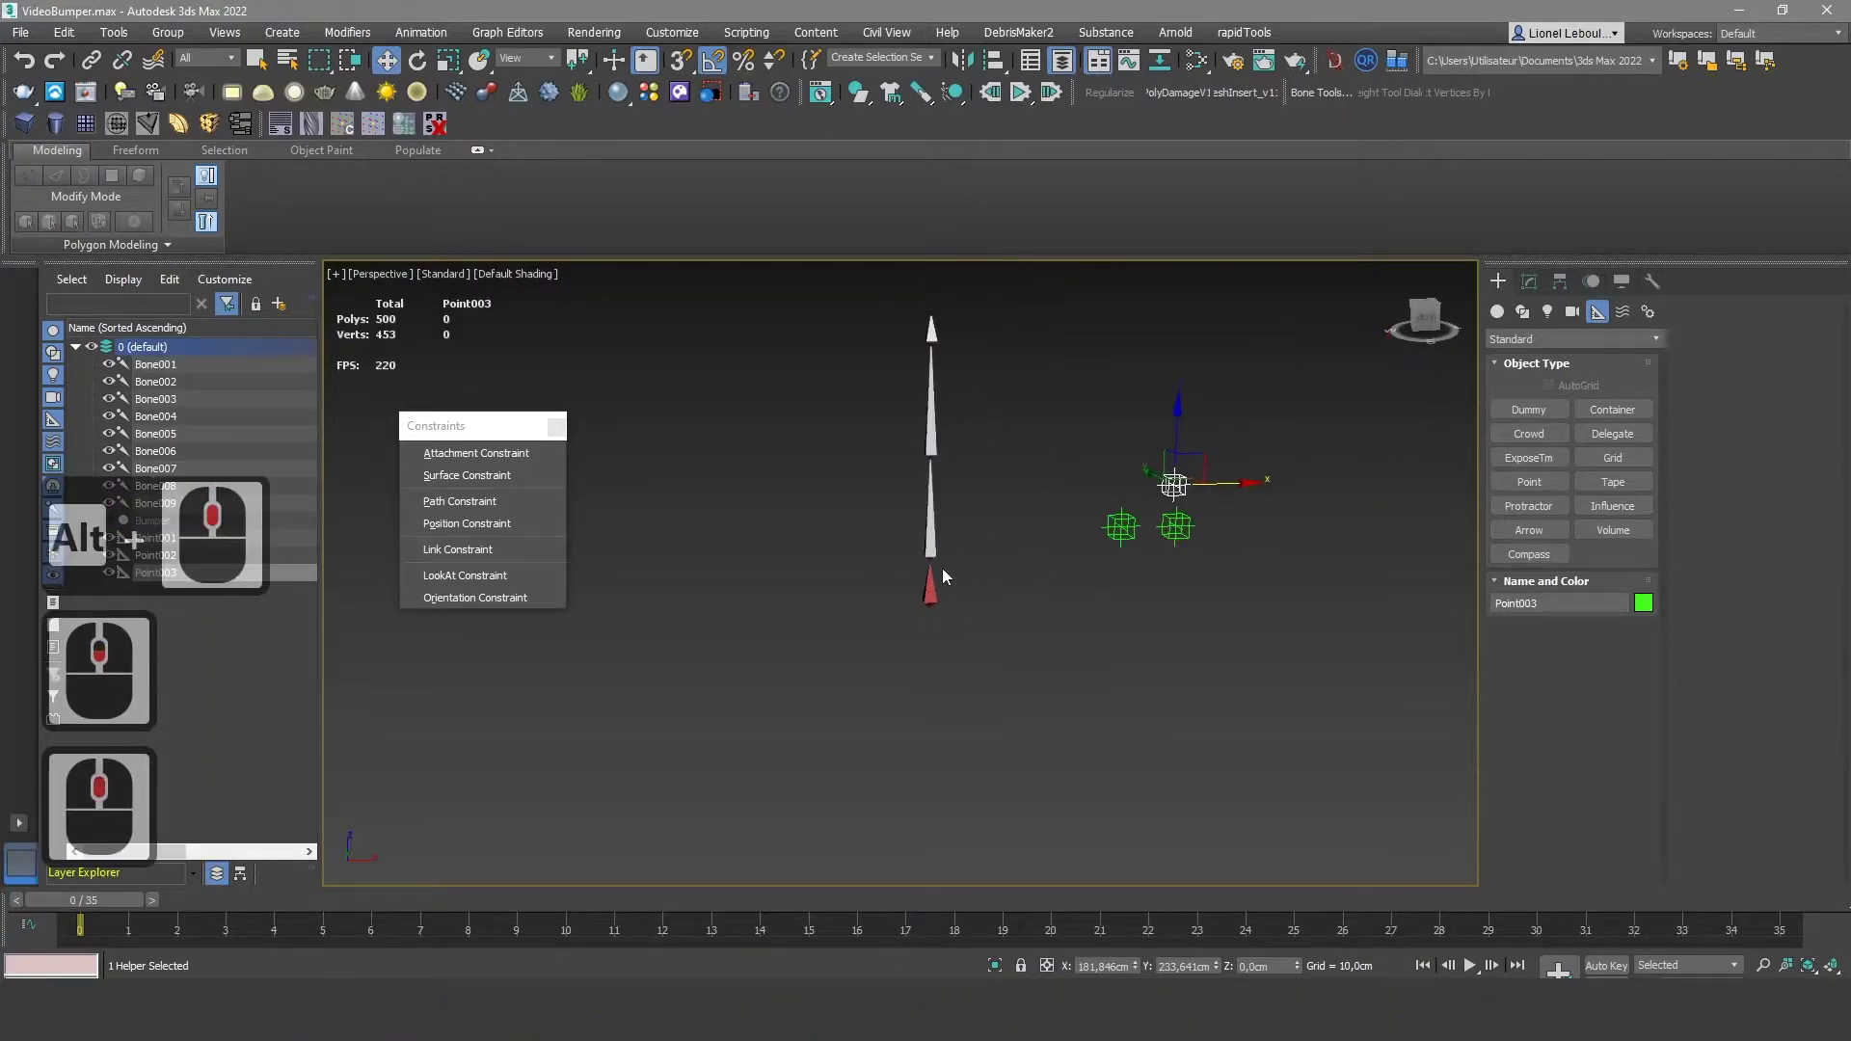
scroll(957, 579, "up", 3)
key("alt+a")
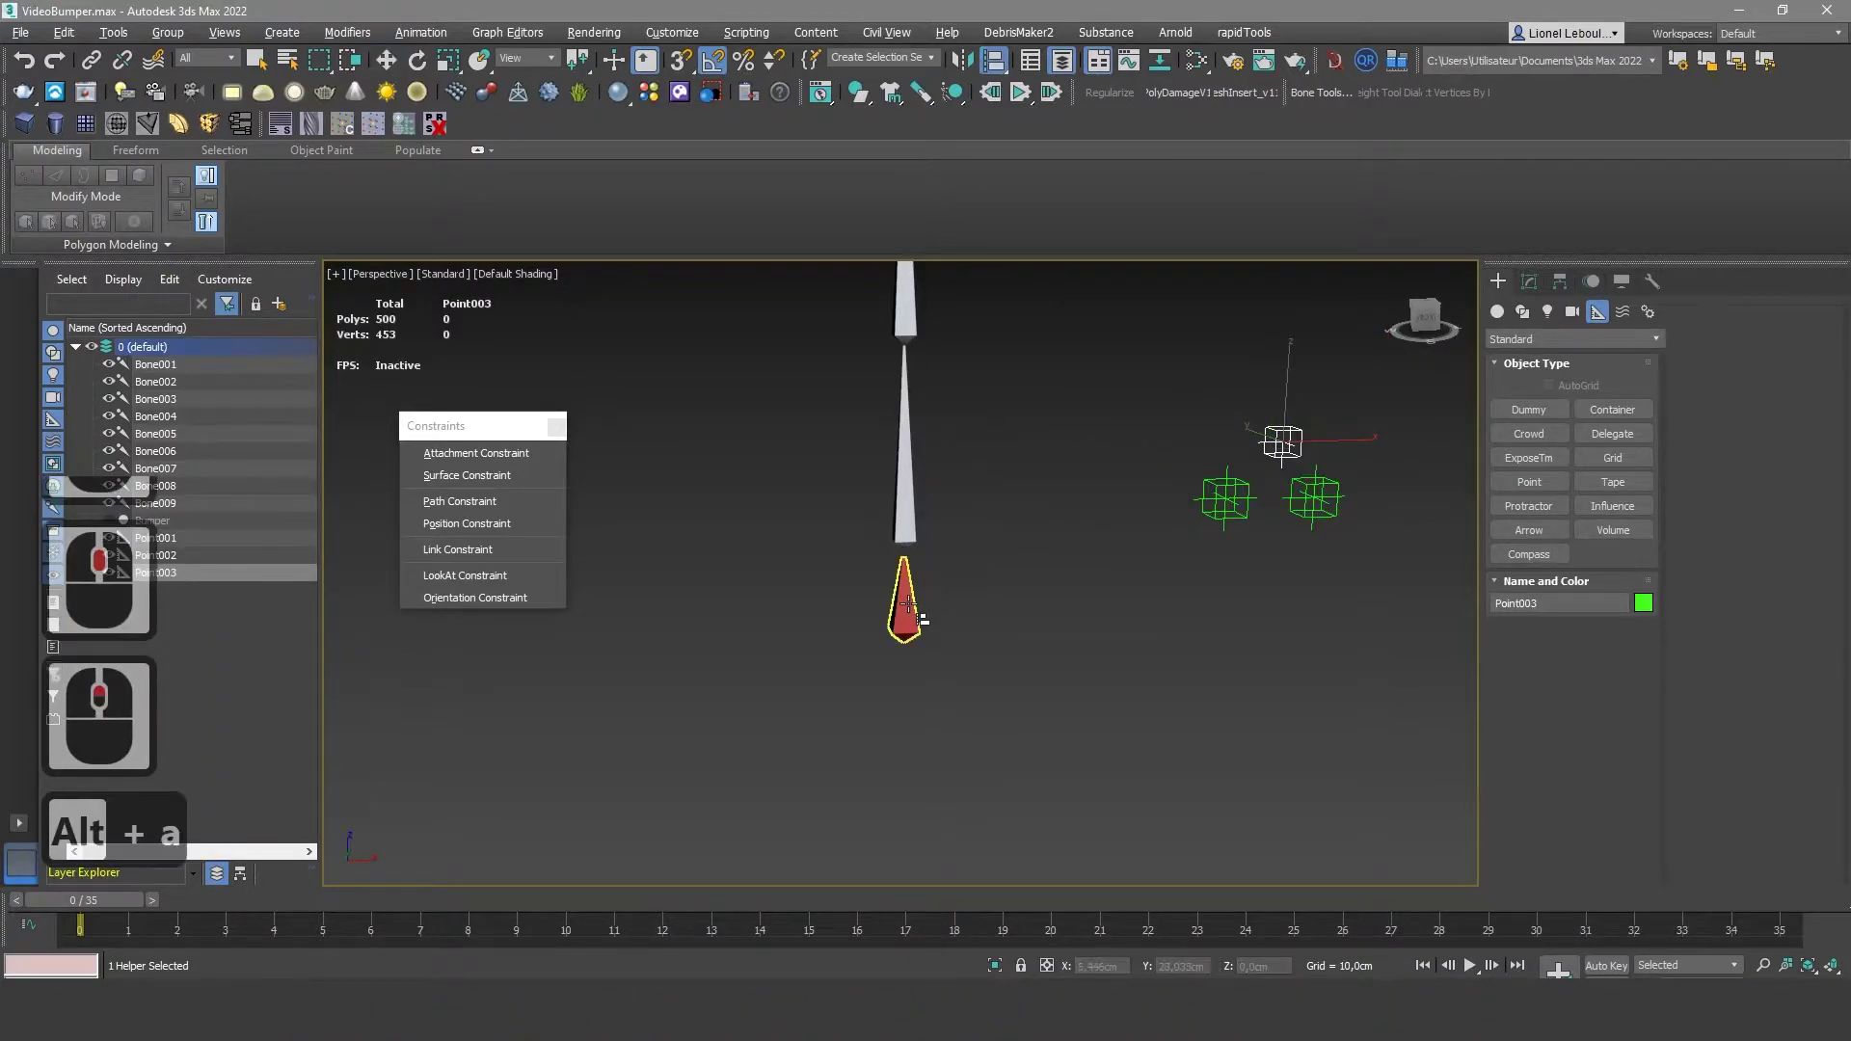
left_click(906, 602)
left_click(1001, 668)
Align two of the Point helpers to the second and third bones from the base in position and orientation
key("alt+a")
left_click(906, 540)
left_click(944, 668)
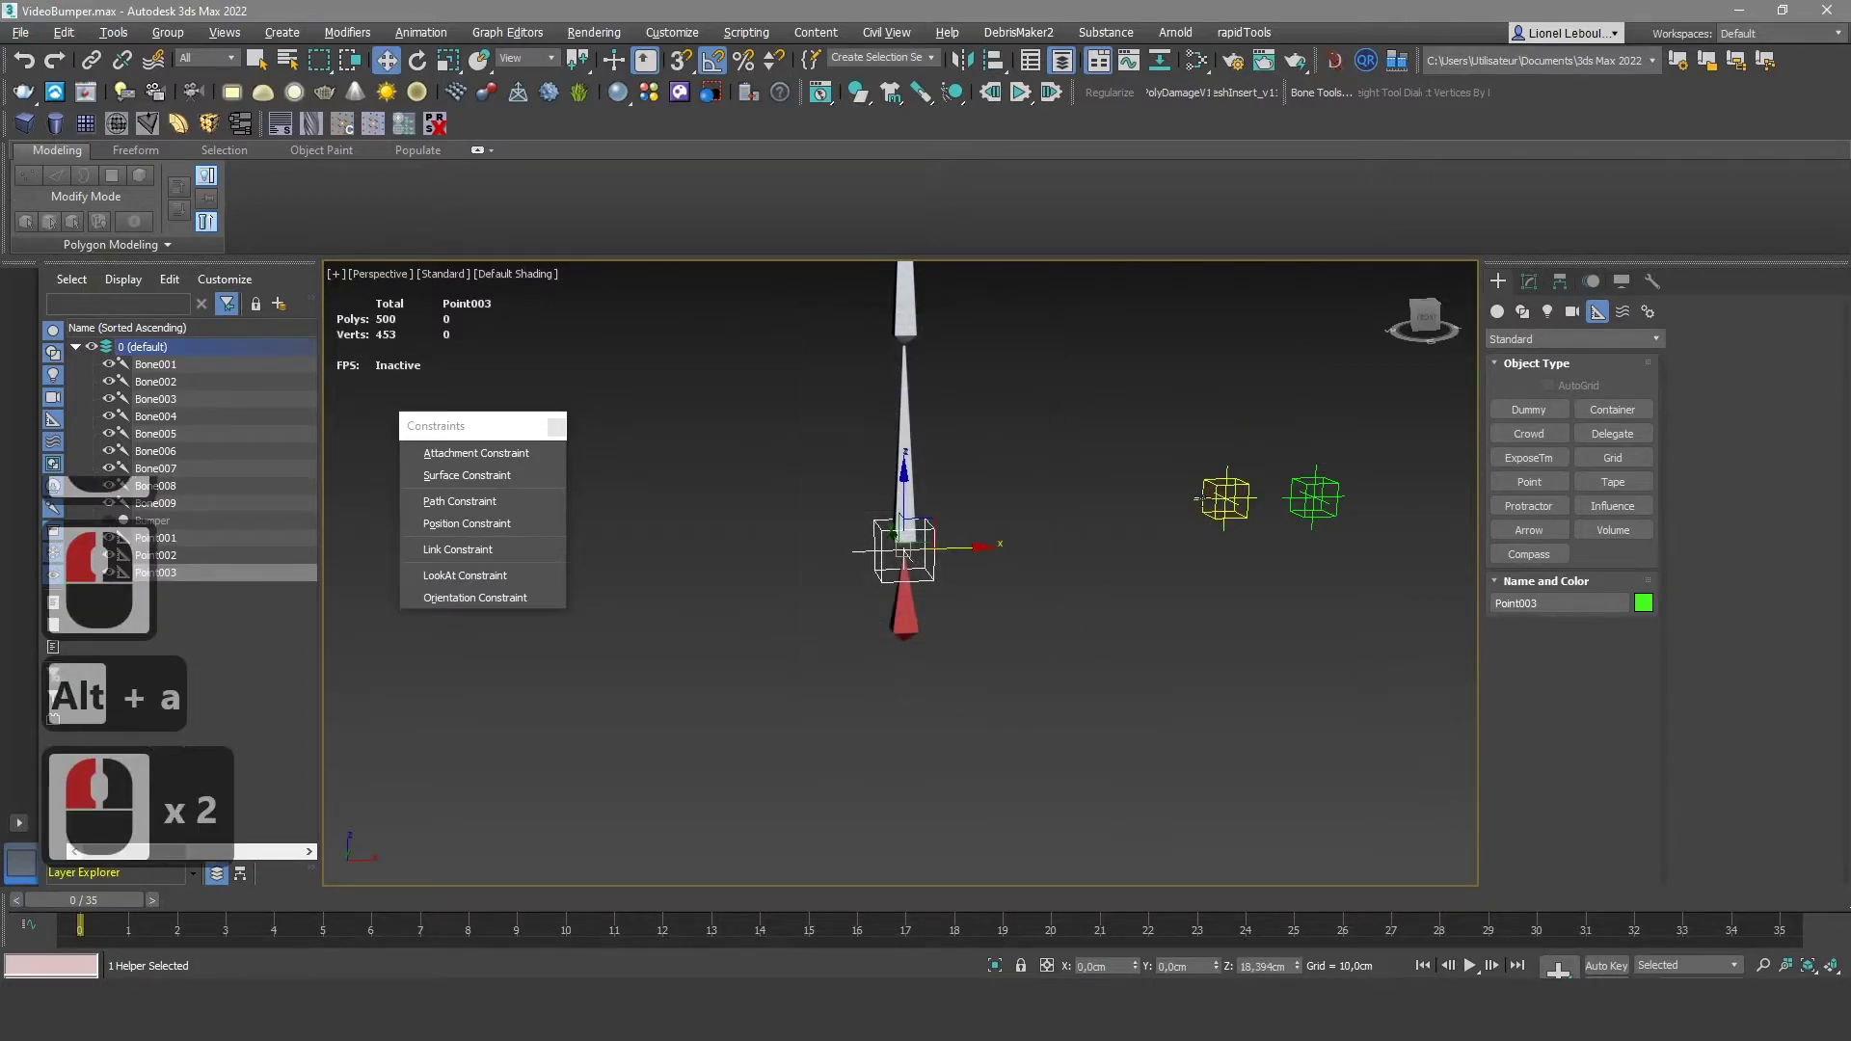
left_click(1219, 496)
key("alt+a")
left_click(908, 511)
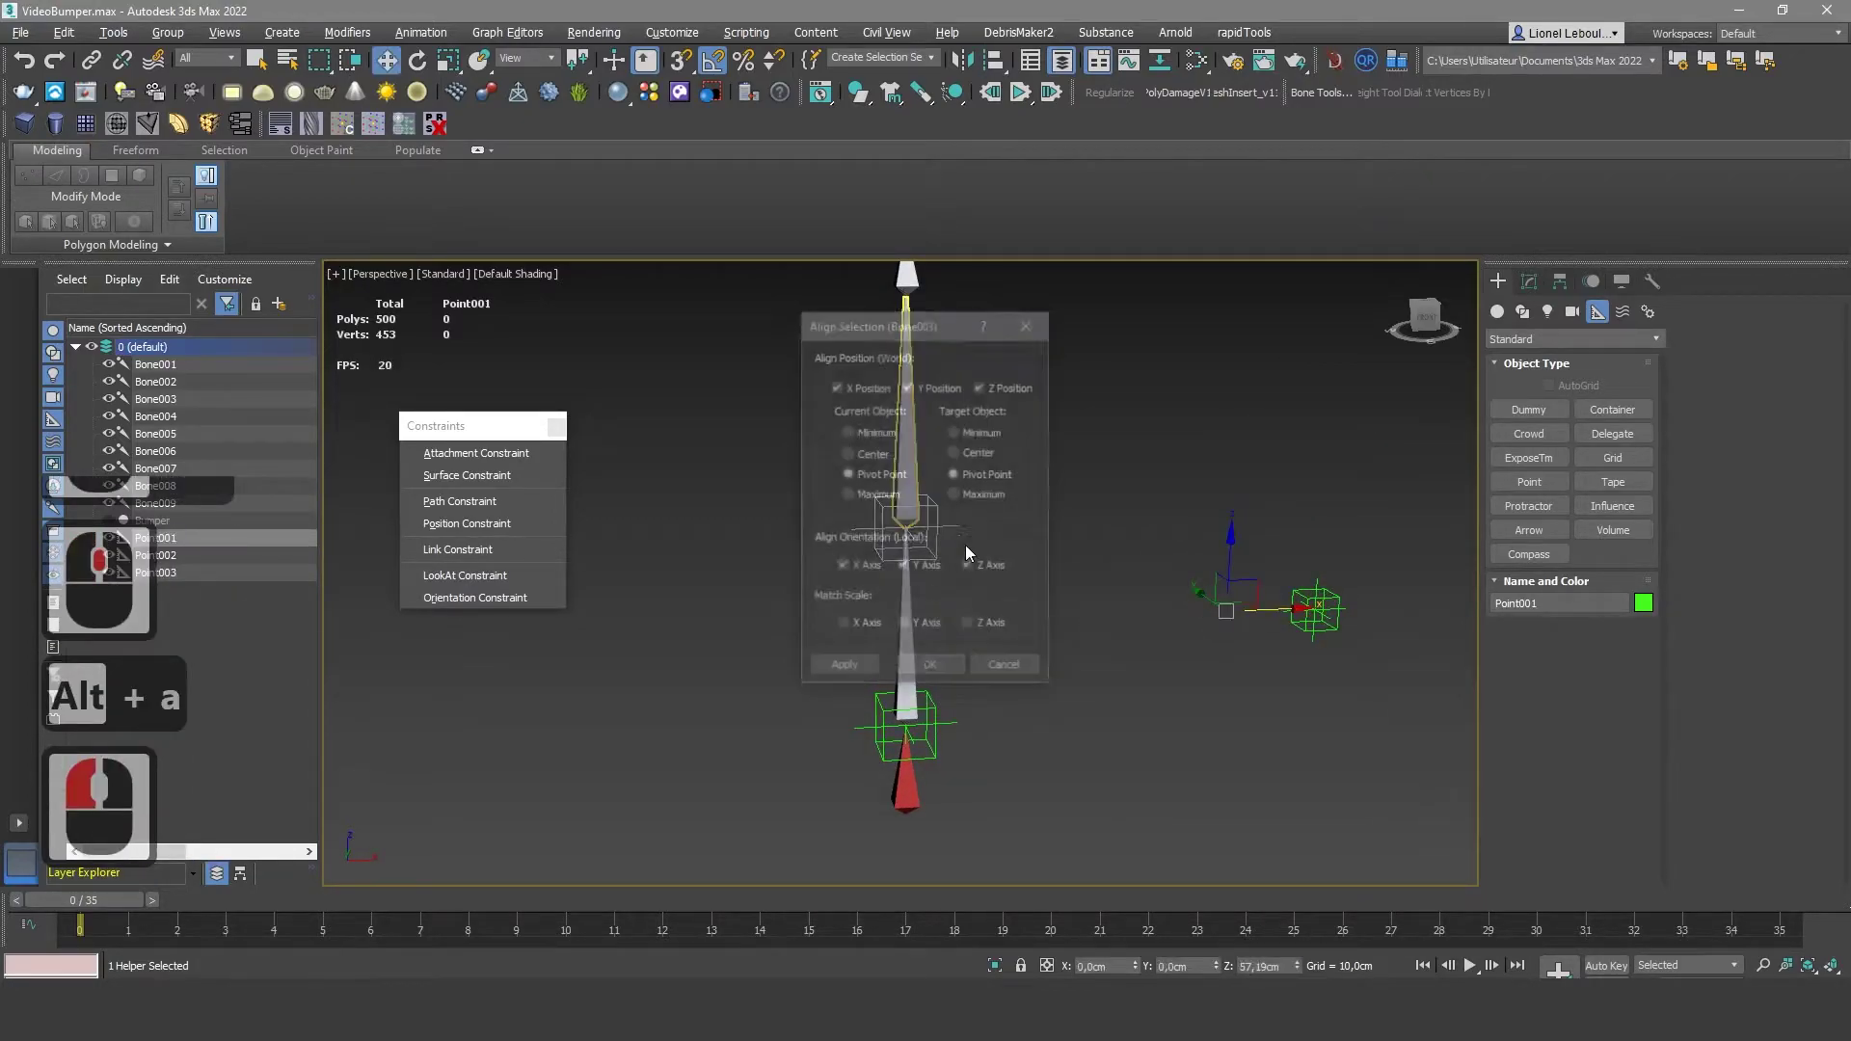
left_click(931, 664)
Align the remaining Point helper to the top bone of the chain in position and orientation
left_click(1314, 607)
key("alt+a")
left_click(908, 272)
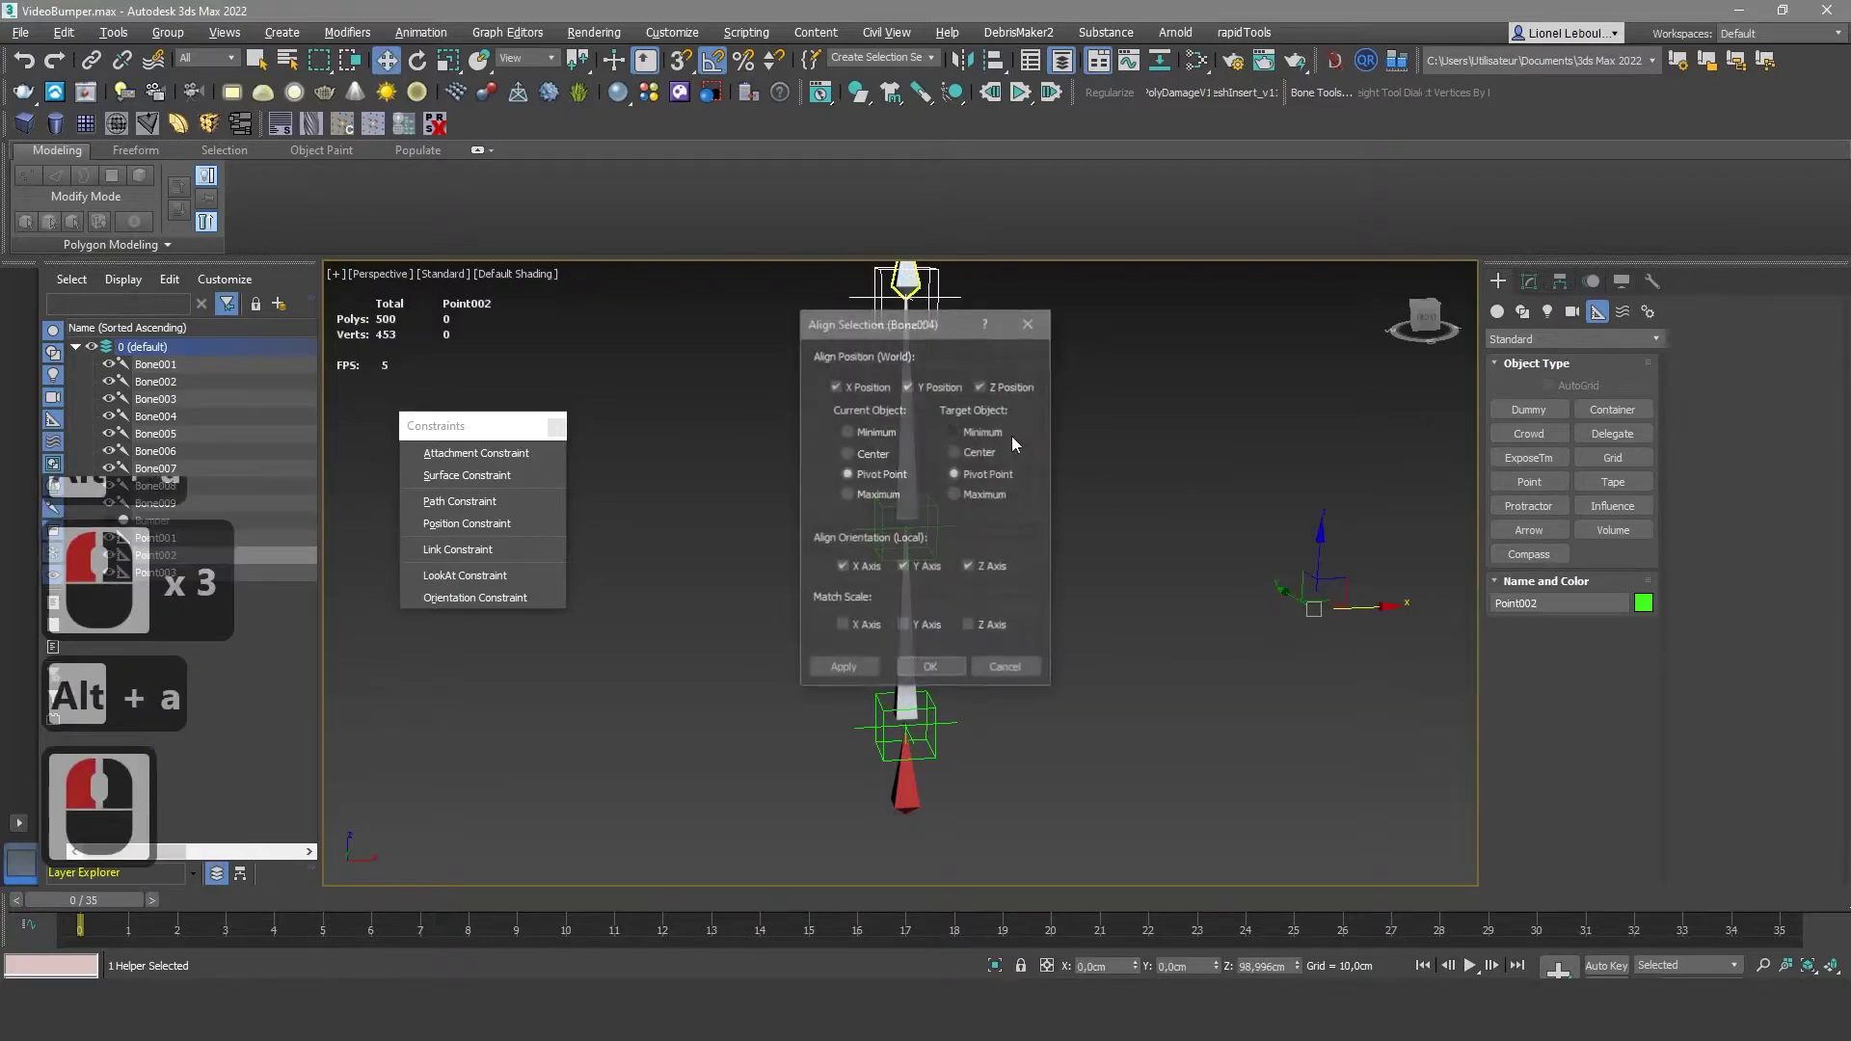
left_click(947, 663)
scroll(970, 636, "down", 2)
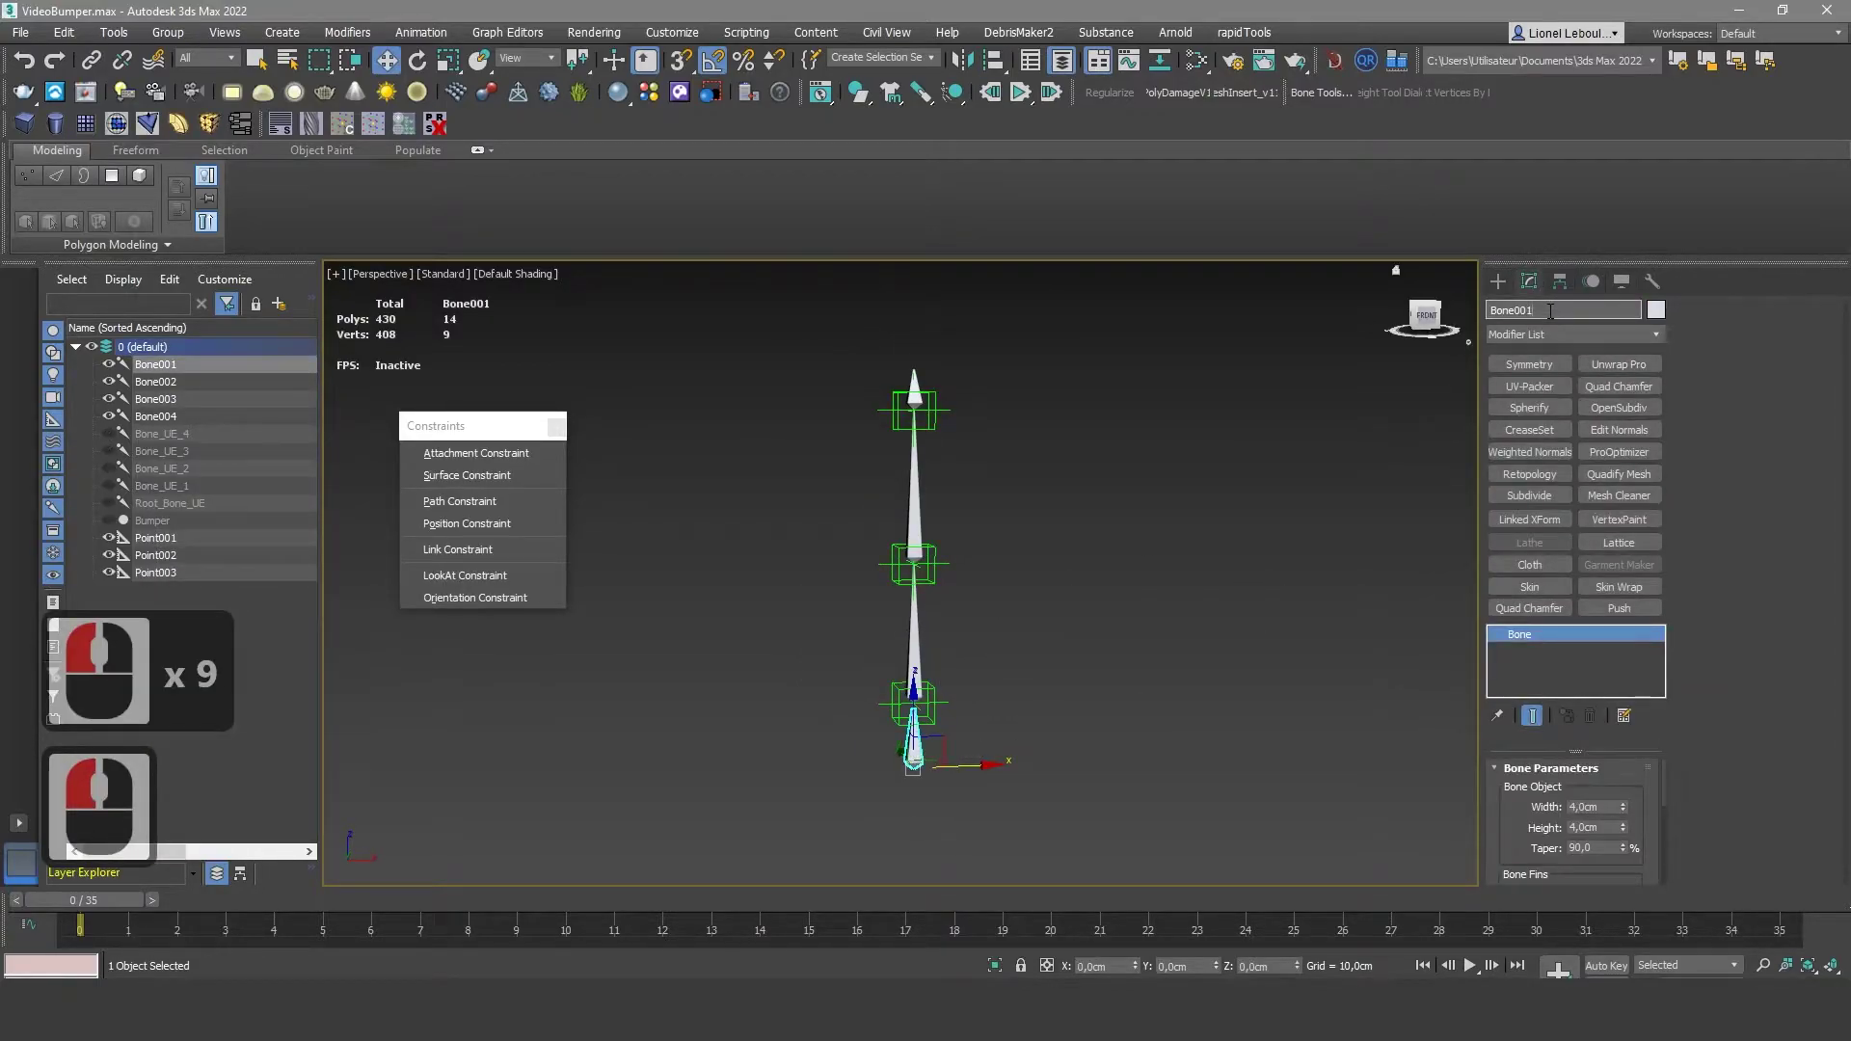
Rename the lowest white bone Main_Bone_1 and the bone above it Main_Bone_2
type("M")
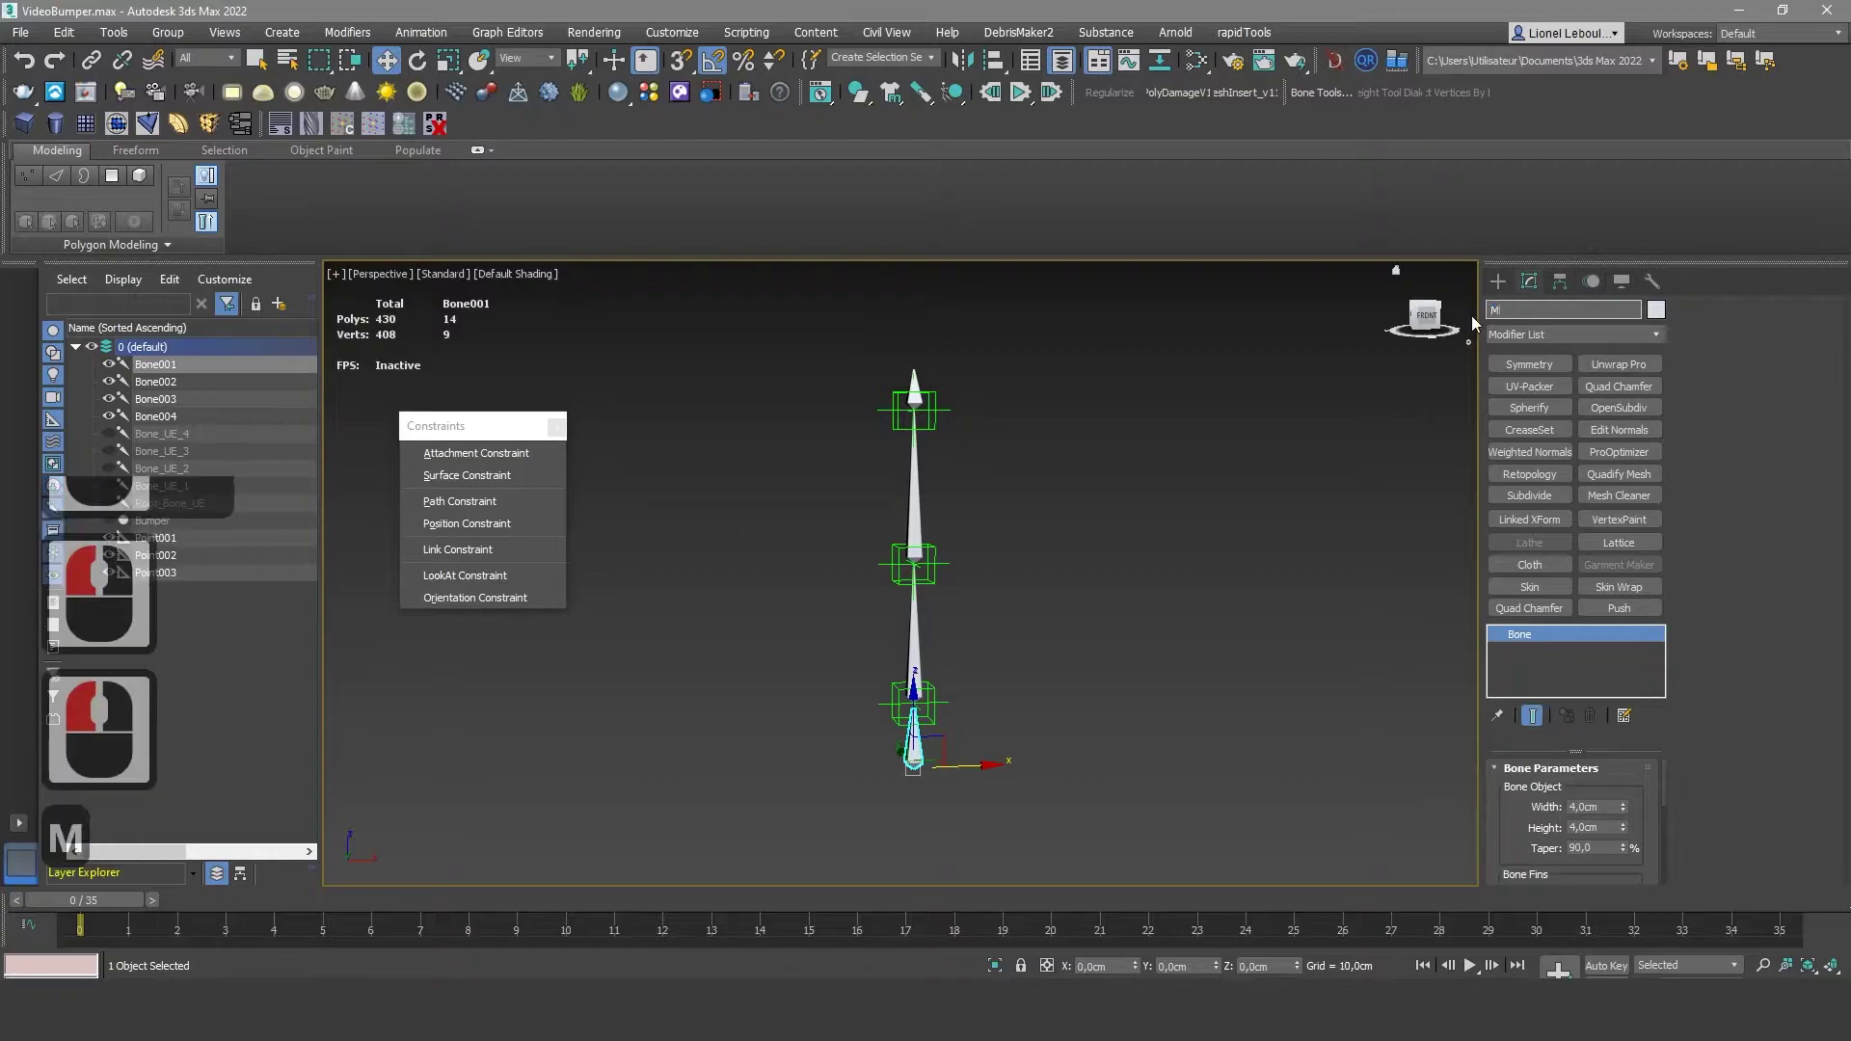
type("ain_Bone_1")
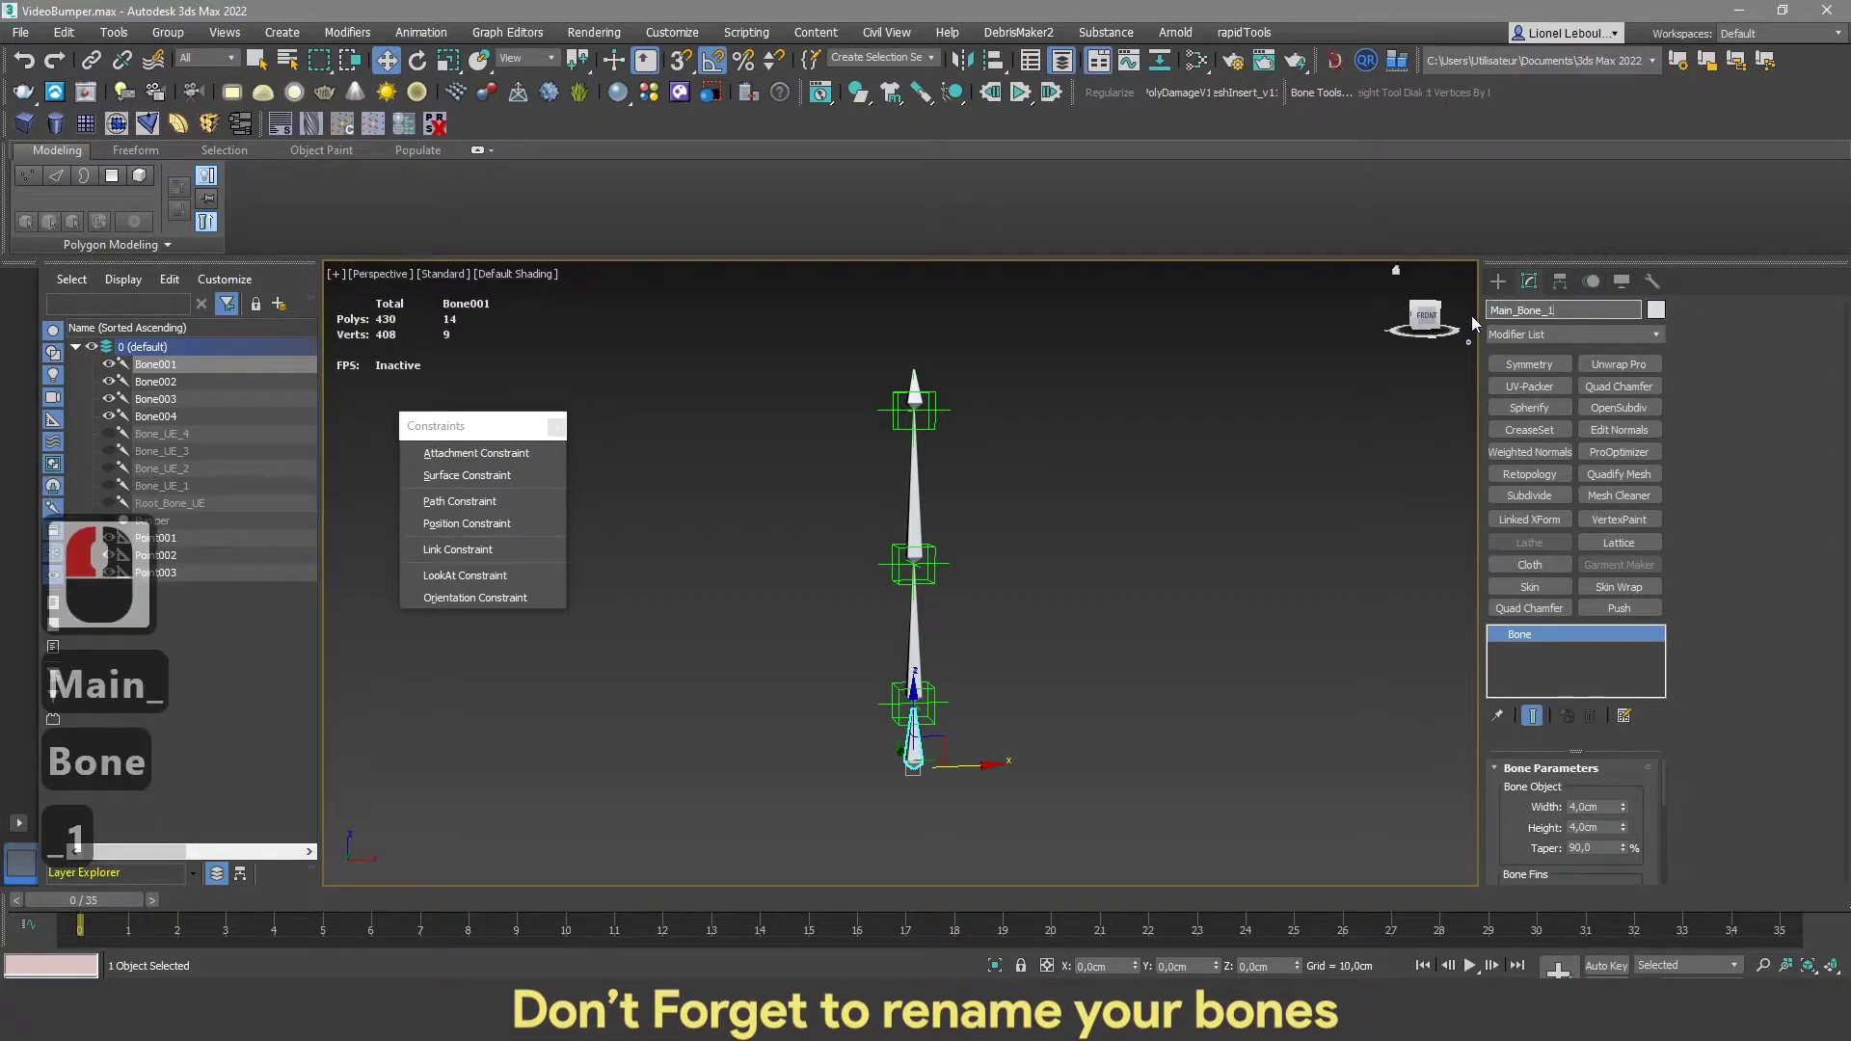
left_click_drag(1560, 310, 1483, 313)
key("ctrl+c")
left_click(912, 615)
key("ctrl+v")
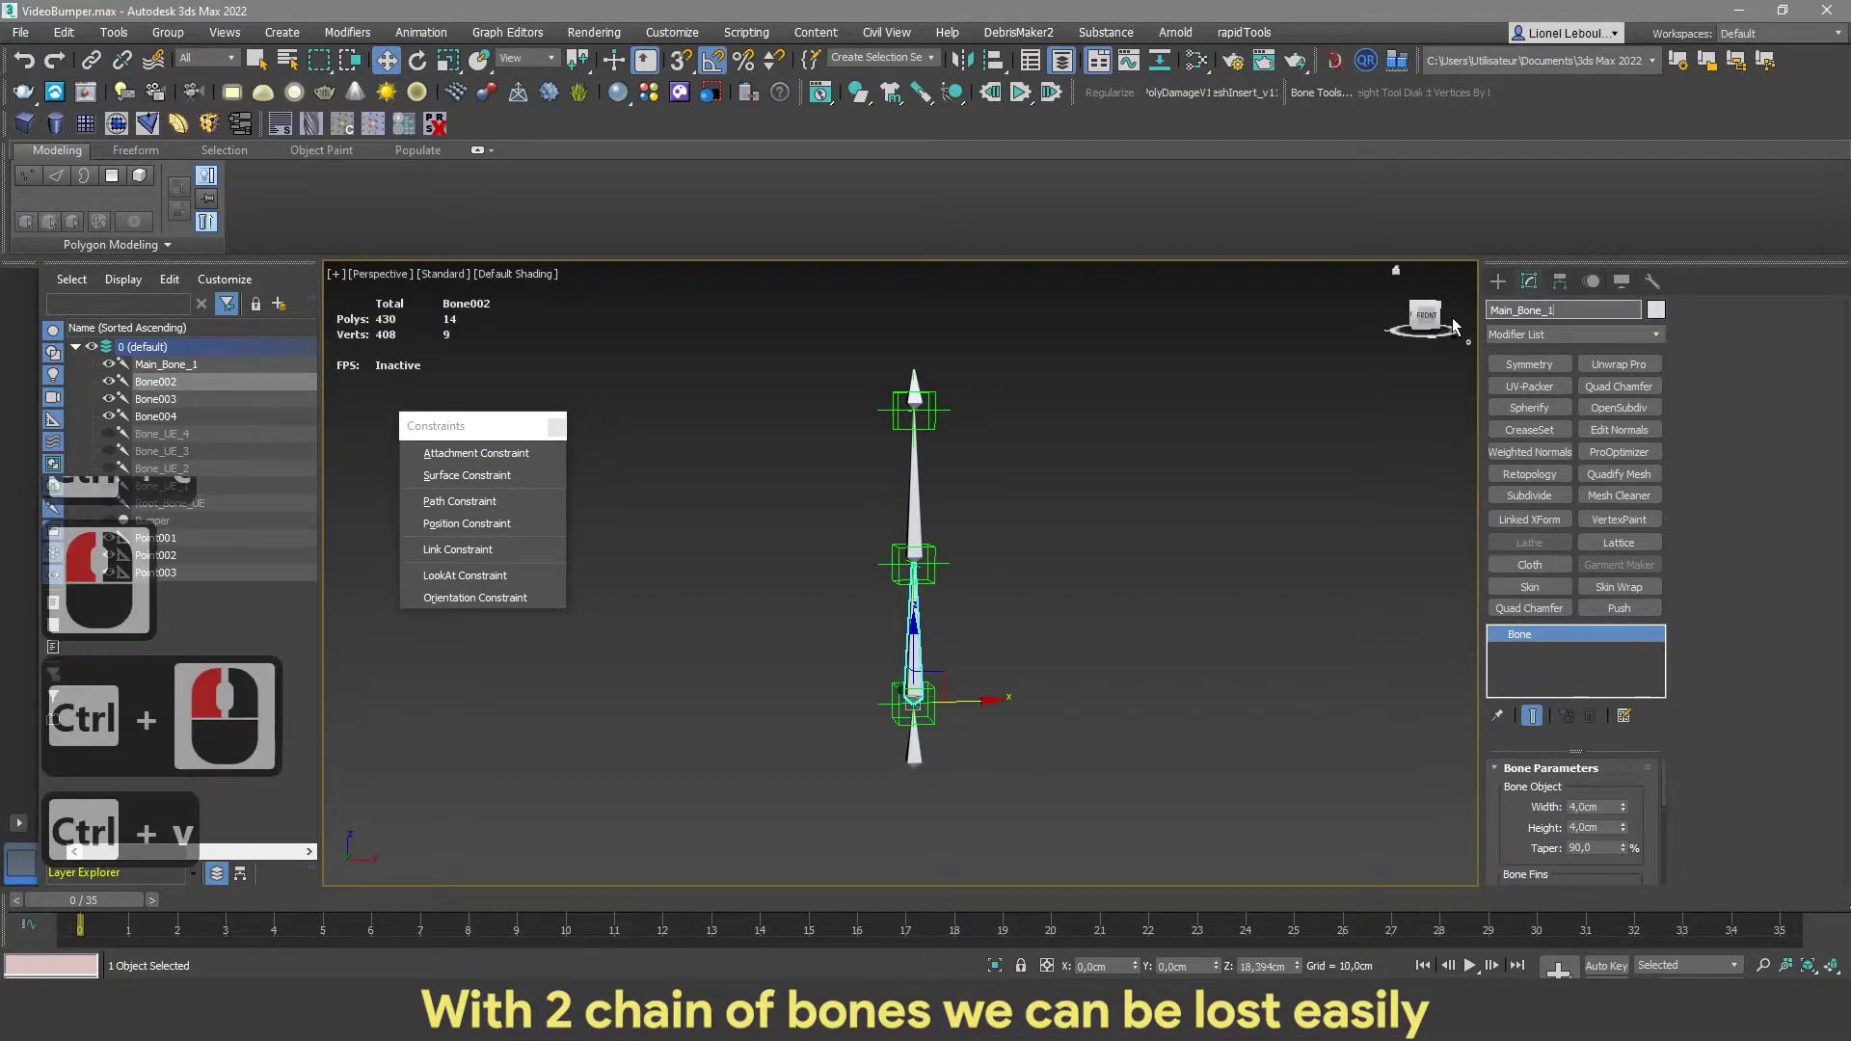
key("BackSpace")
type("2")
Rename the third white bone from the base Main_Bone_3
double_click(930, 493)
left_click(1550, 312)
key("BackSpace")
key("BackSpace")
key("BackSpace")
key("BackSpace")
key("BackSpace")
key("BackSpace")
key("BackSpace")
key("BackSpace")
key("BackSpace")
key("BackSpace")
key("BackSpace")
key("BackSpace")
key("BackSpace")
key("BackSpace")
key("BackSpace")
key("BackSpace")
key("BackSpace")
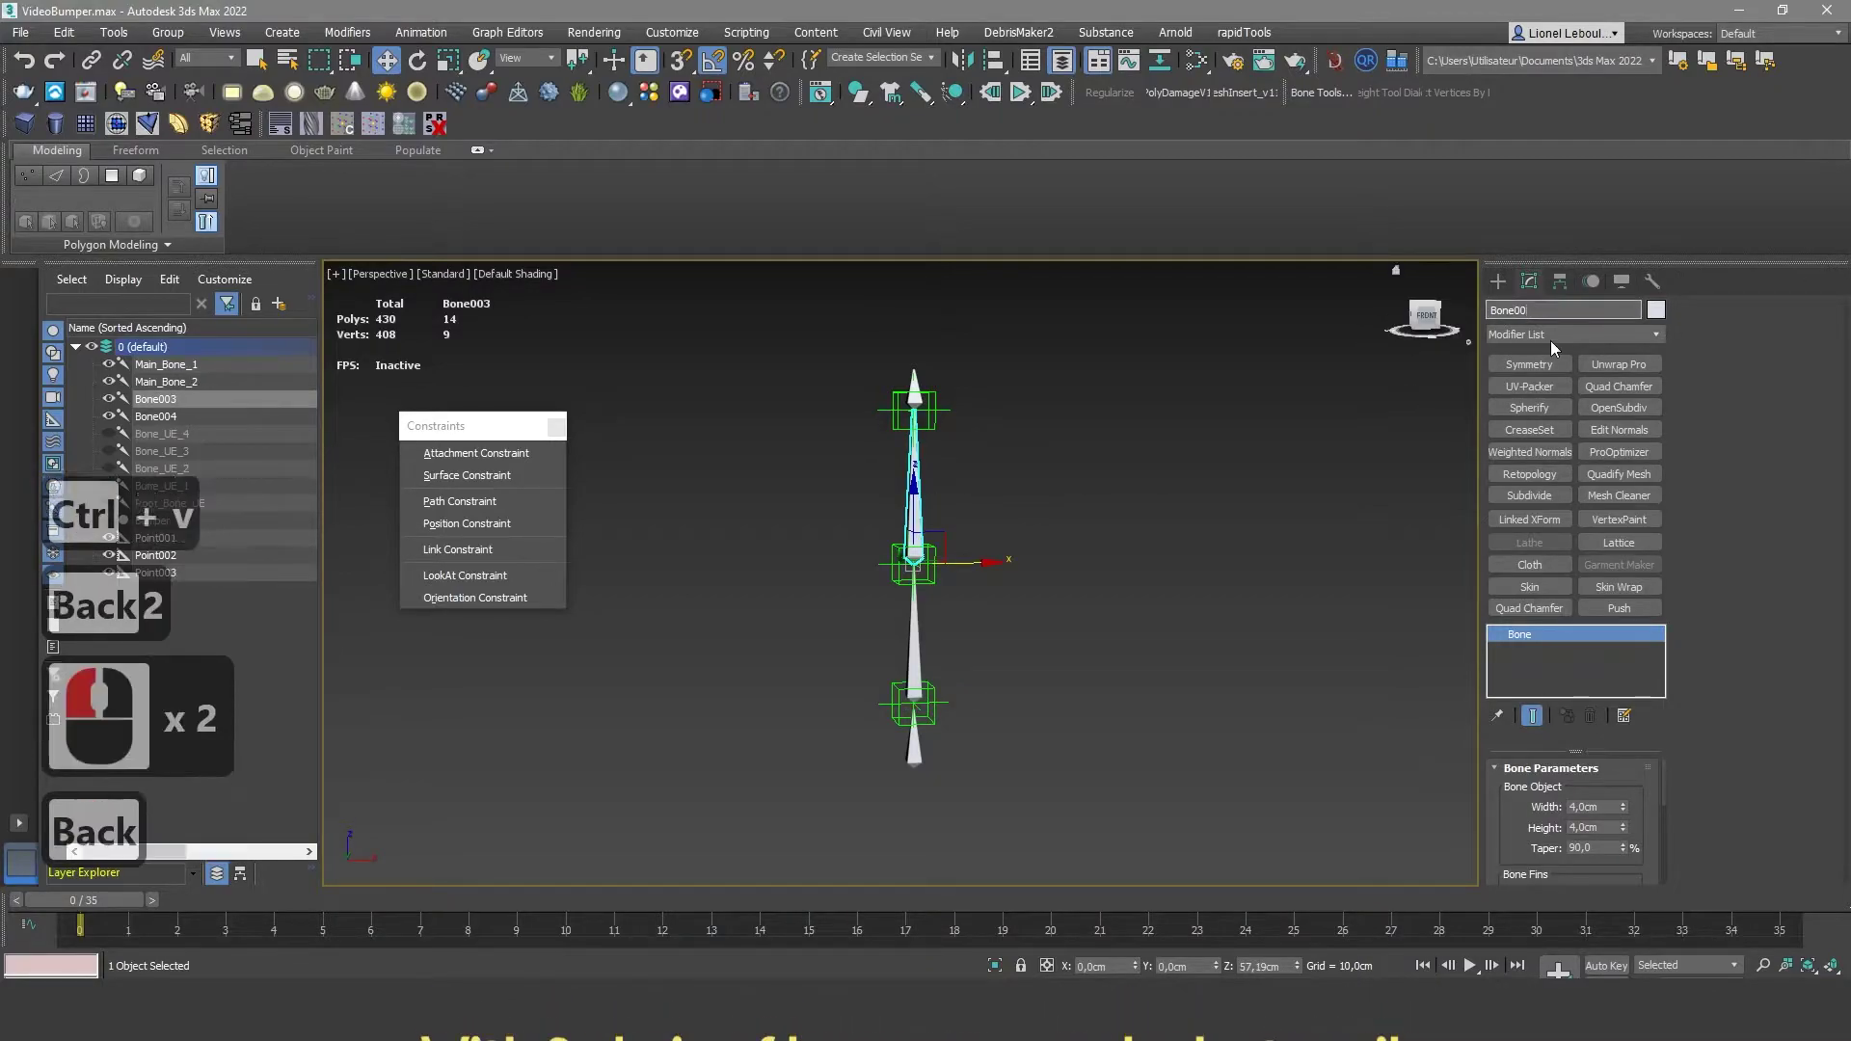
key("ctrl+v")
key("BackSpace")
type("3")
Rename the top white bone of the main chain Main_Bone_4
left_click(927, 395)
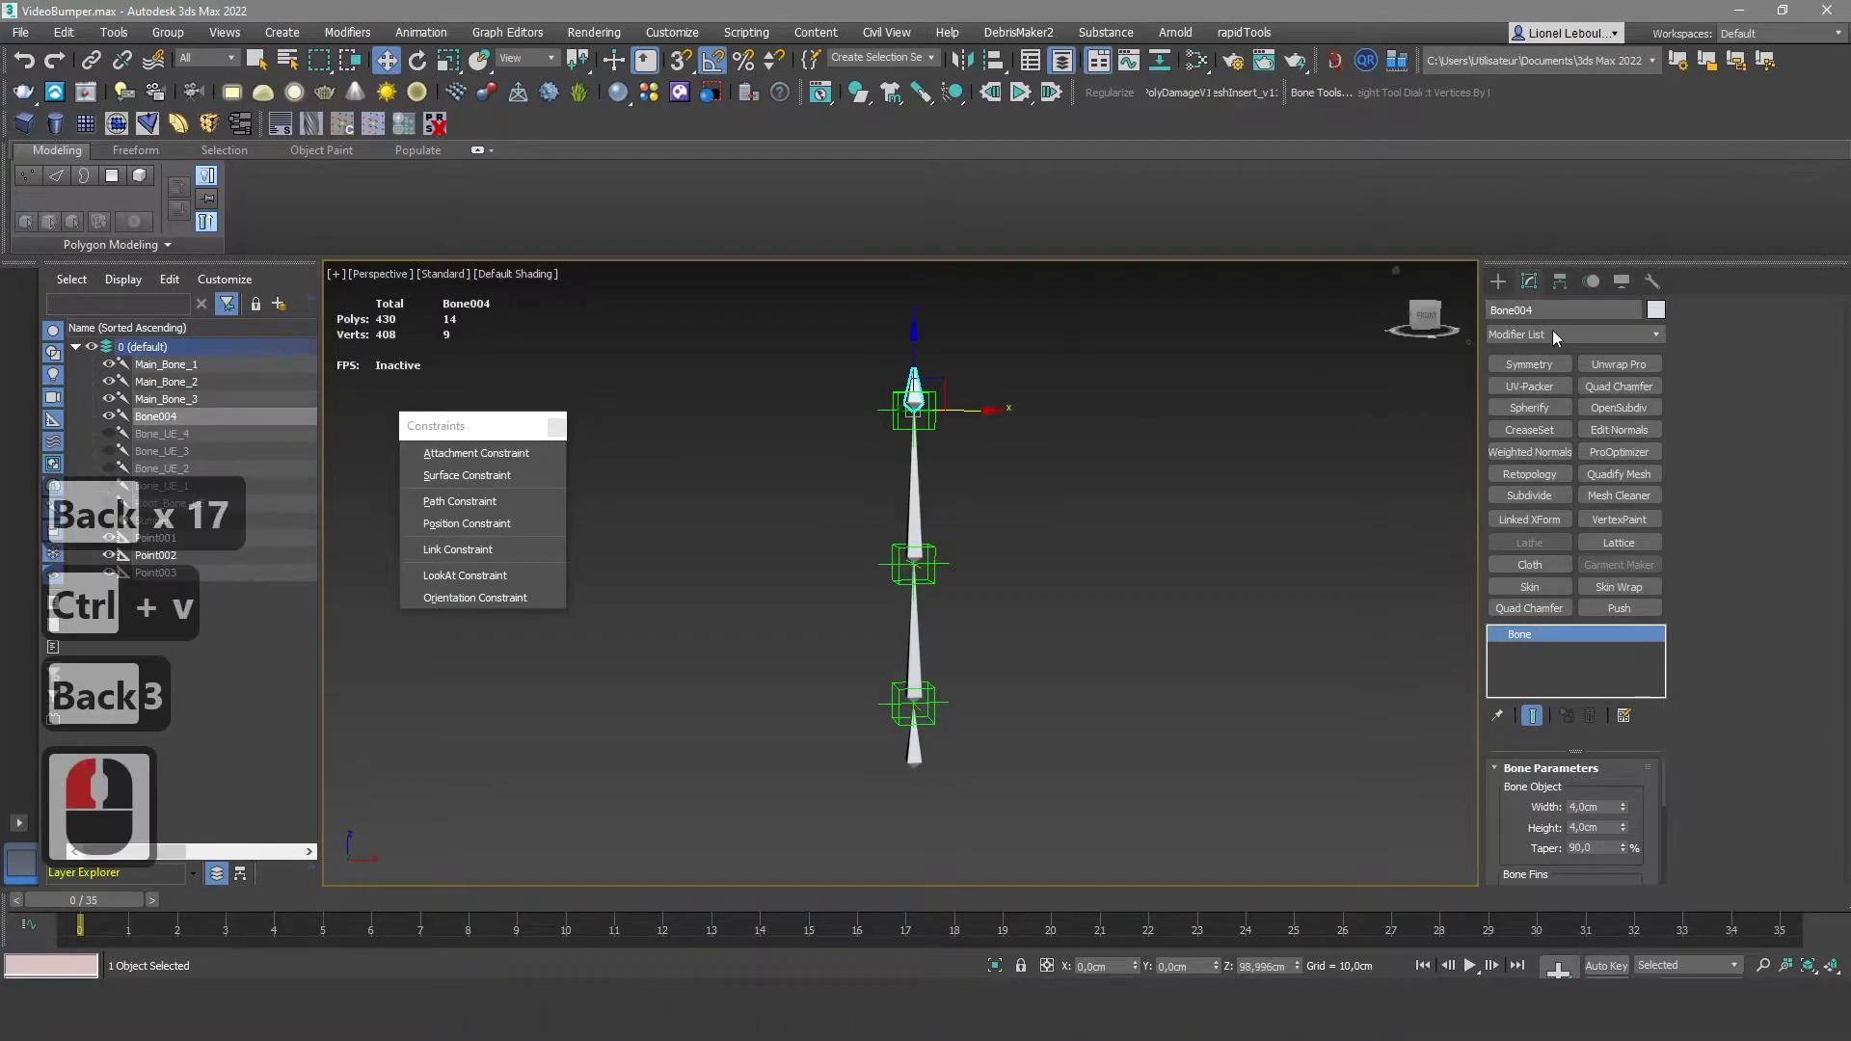
left_click_drag(1554, 310, 1486, 310)
key("BackSpace")
key("ctrl+v")
key("BackSpace")
type("4")
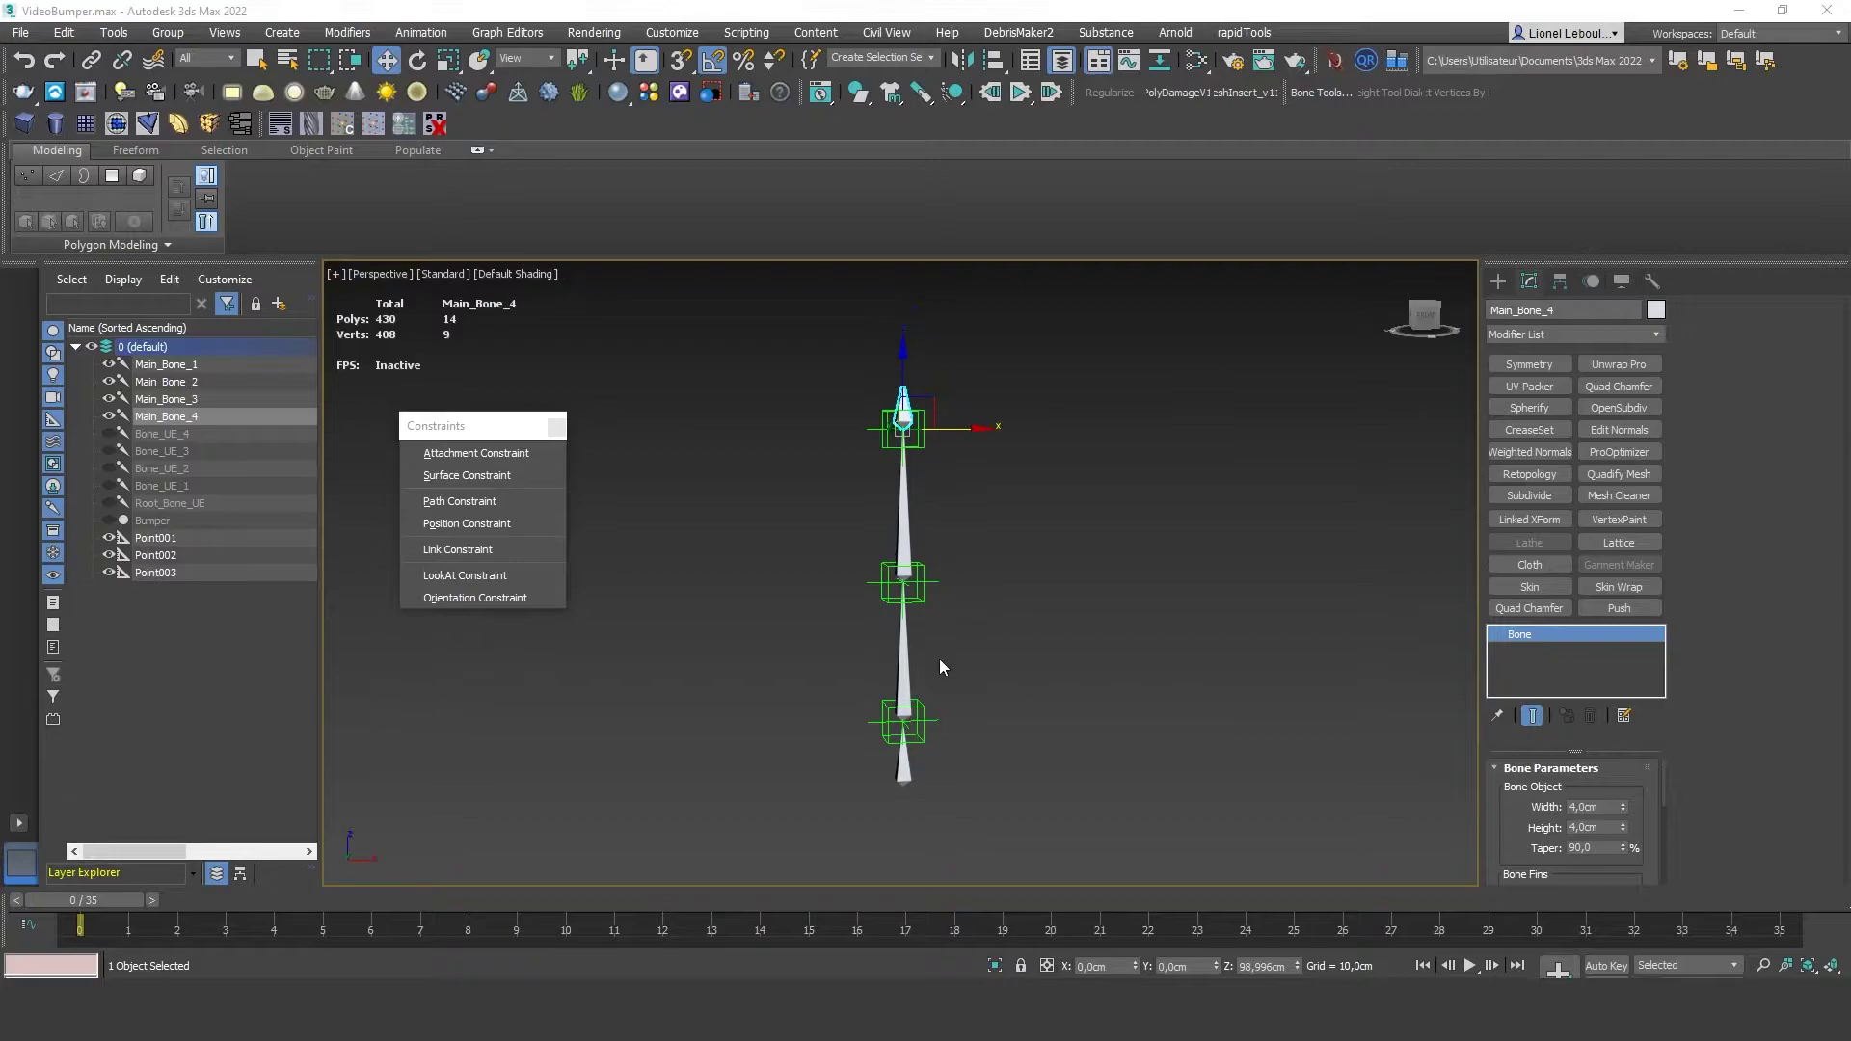
Apply a Position Constraint to Main_Bone_2, targeting the Point003 helper at its base
scroll(938, 665, "up", 3)
middle_click_drag(921, 669, 911, 696, "alt")
scroll(910, 686, "down", 3)
left_click(904, 675)
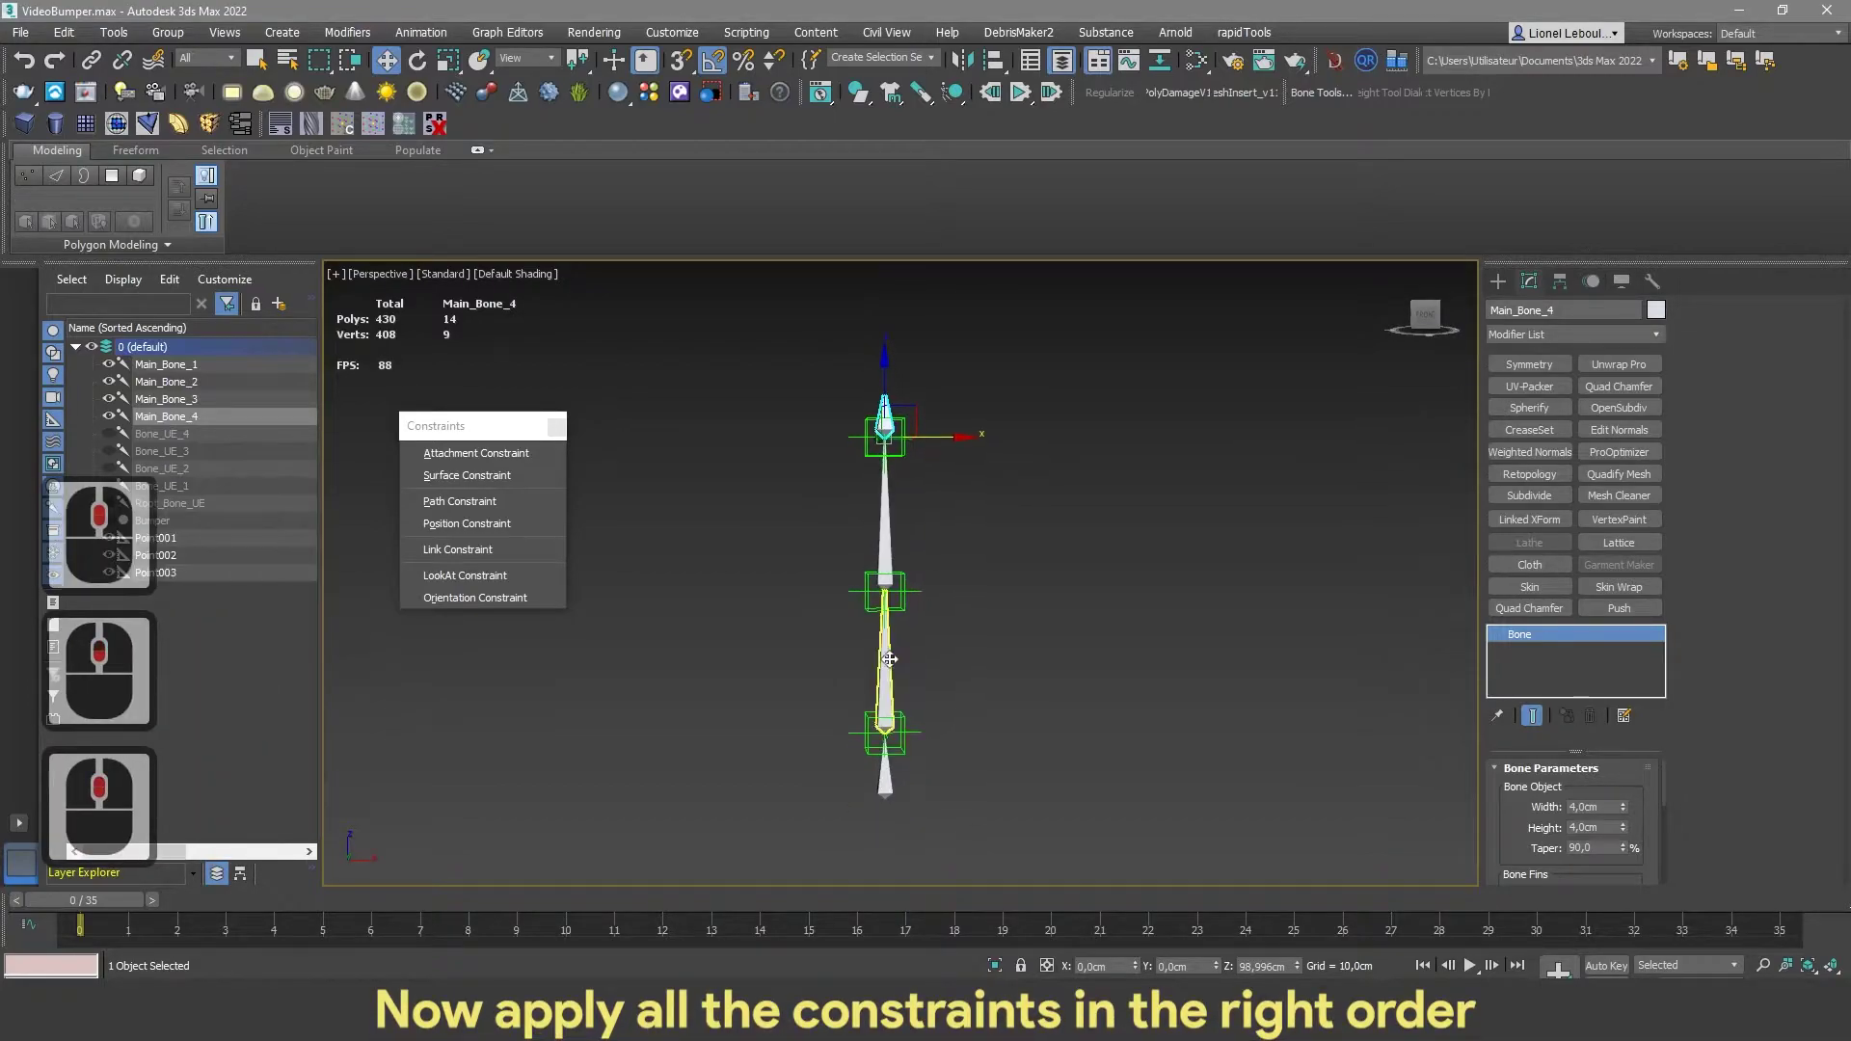
left_click(516, 522)
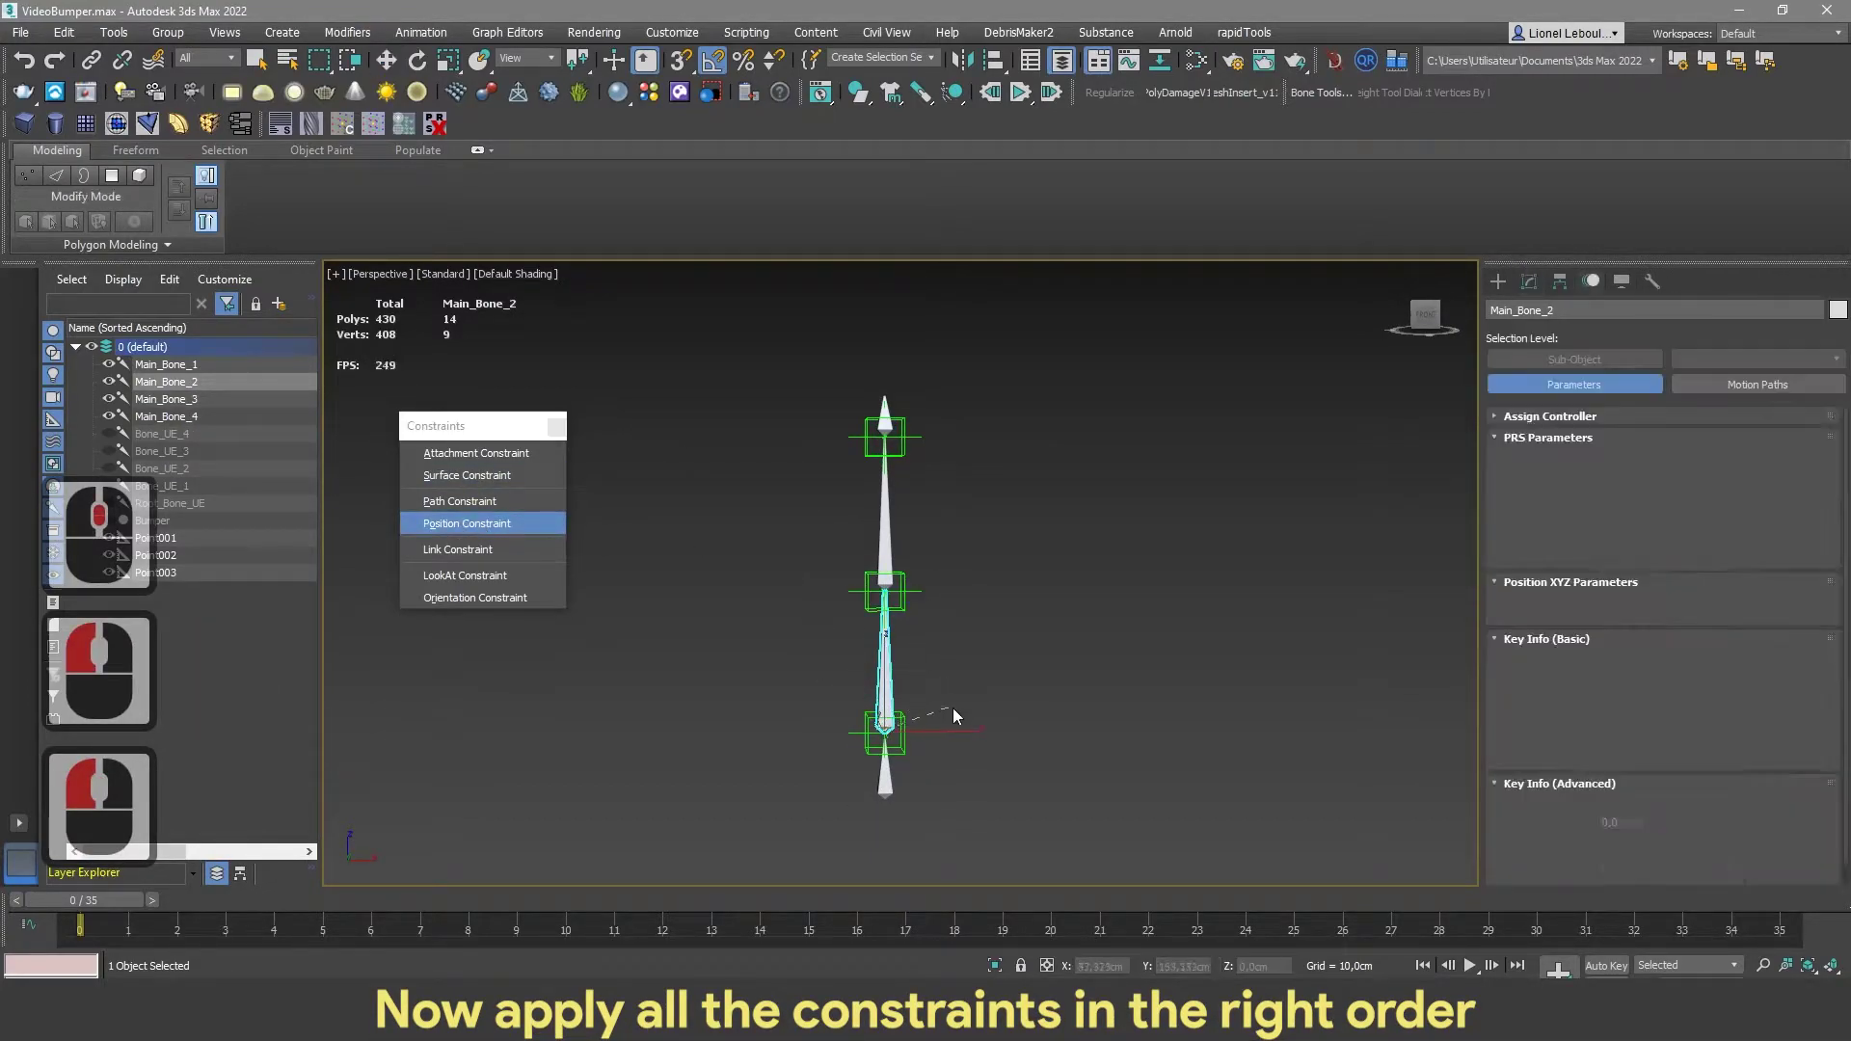
left_click(993, 728)
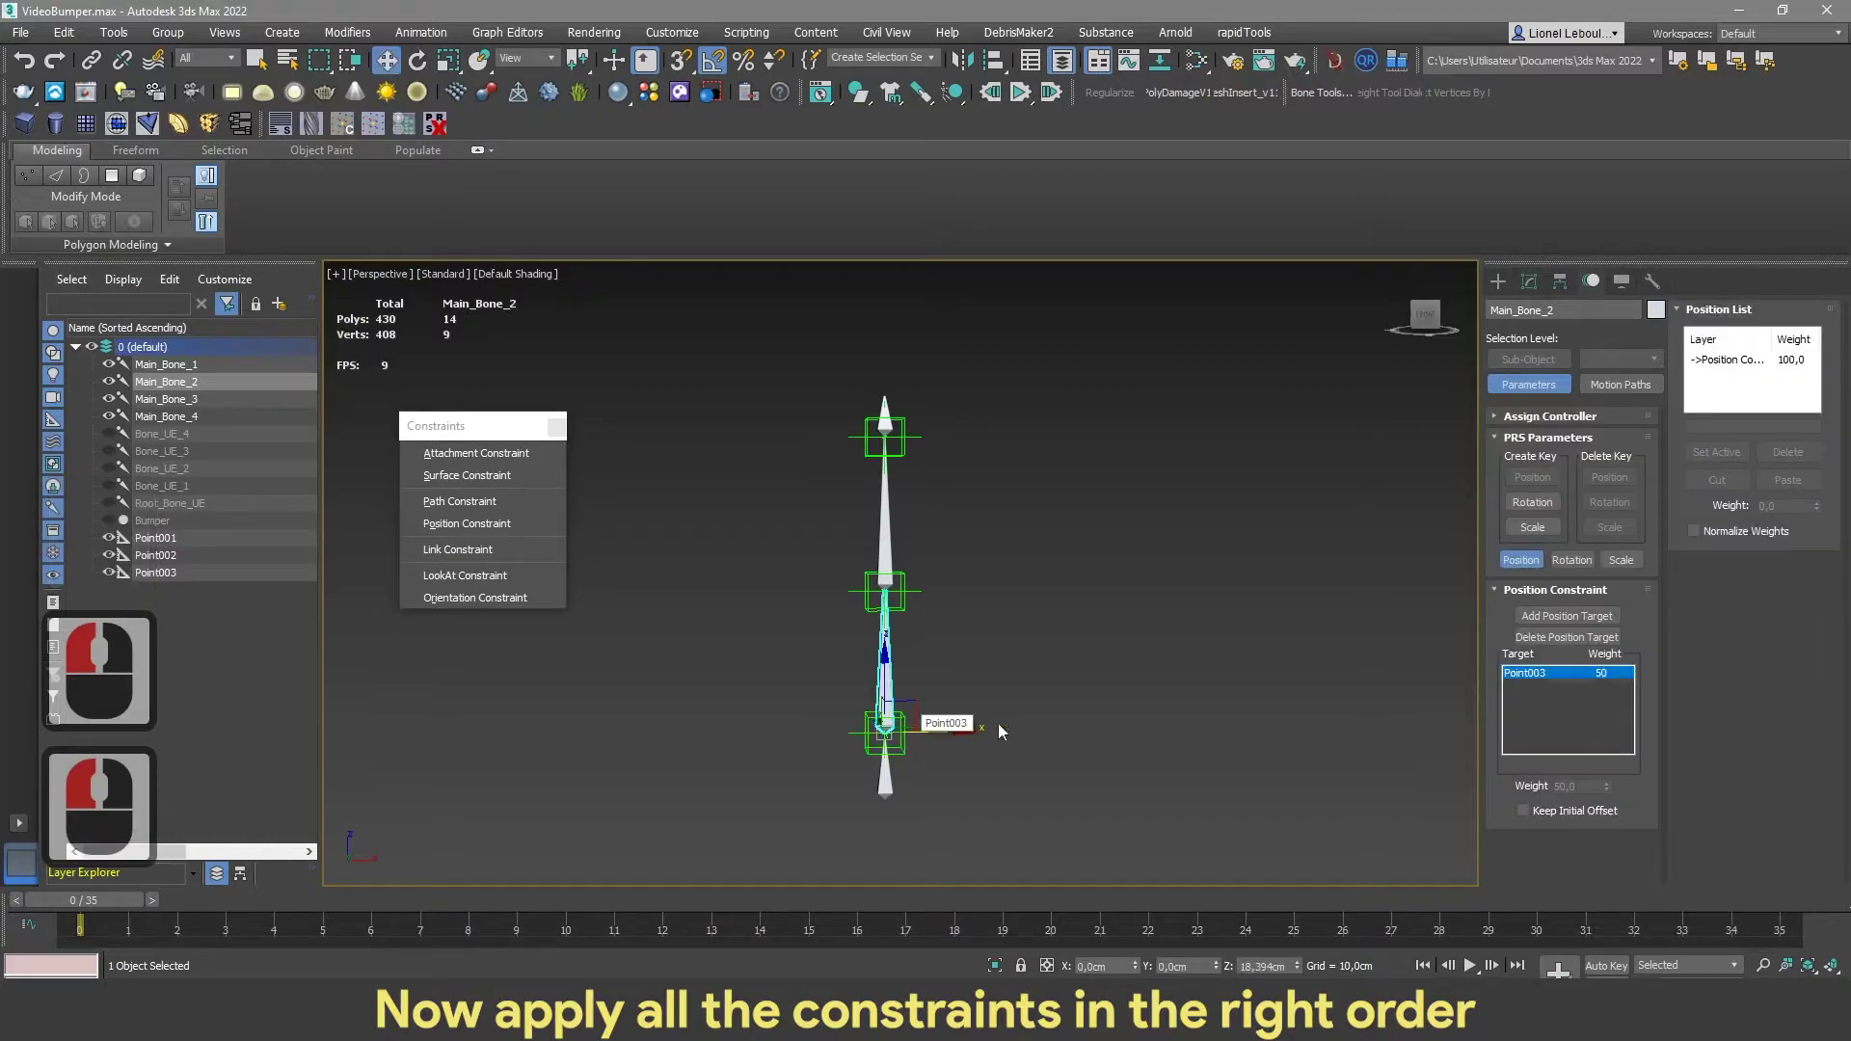
Position-constrain Main_Bone_3 to the Point001 helper and Main_Bone_4 to the Point002 helper
left_click(879, 529)
left_click(534, 523)
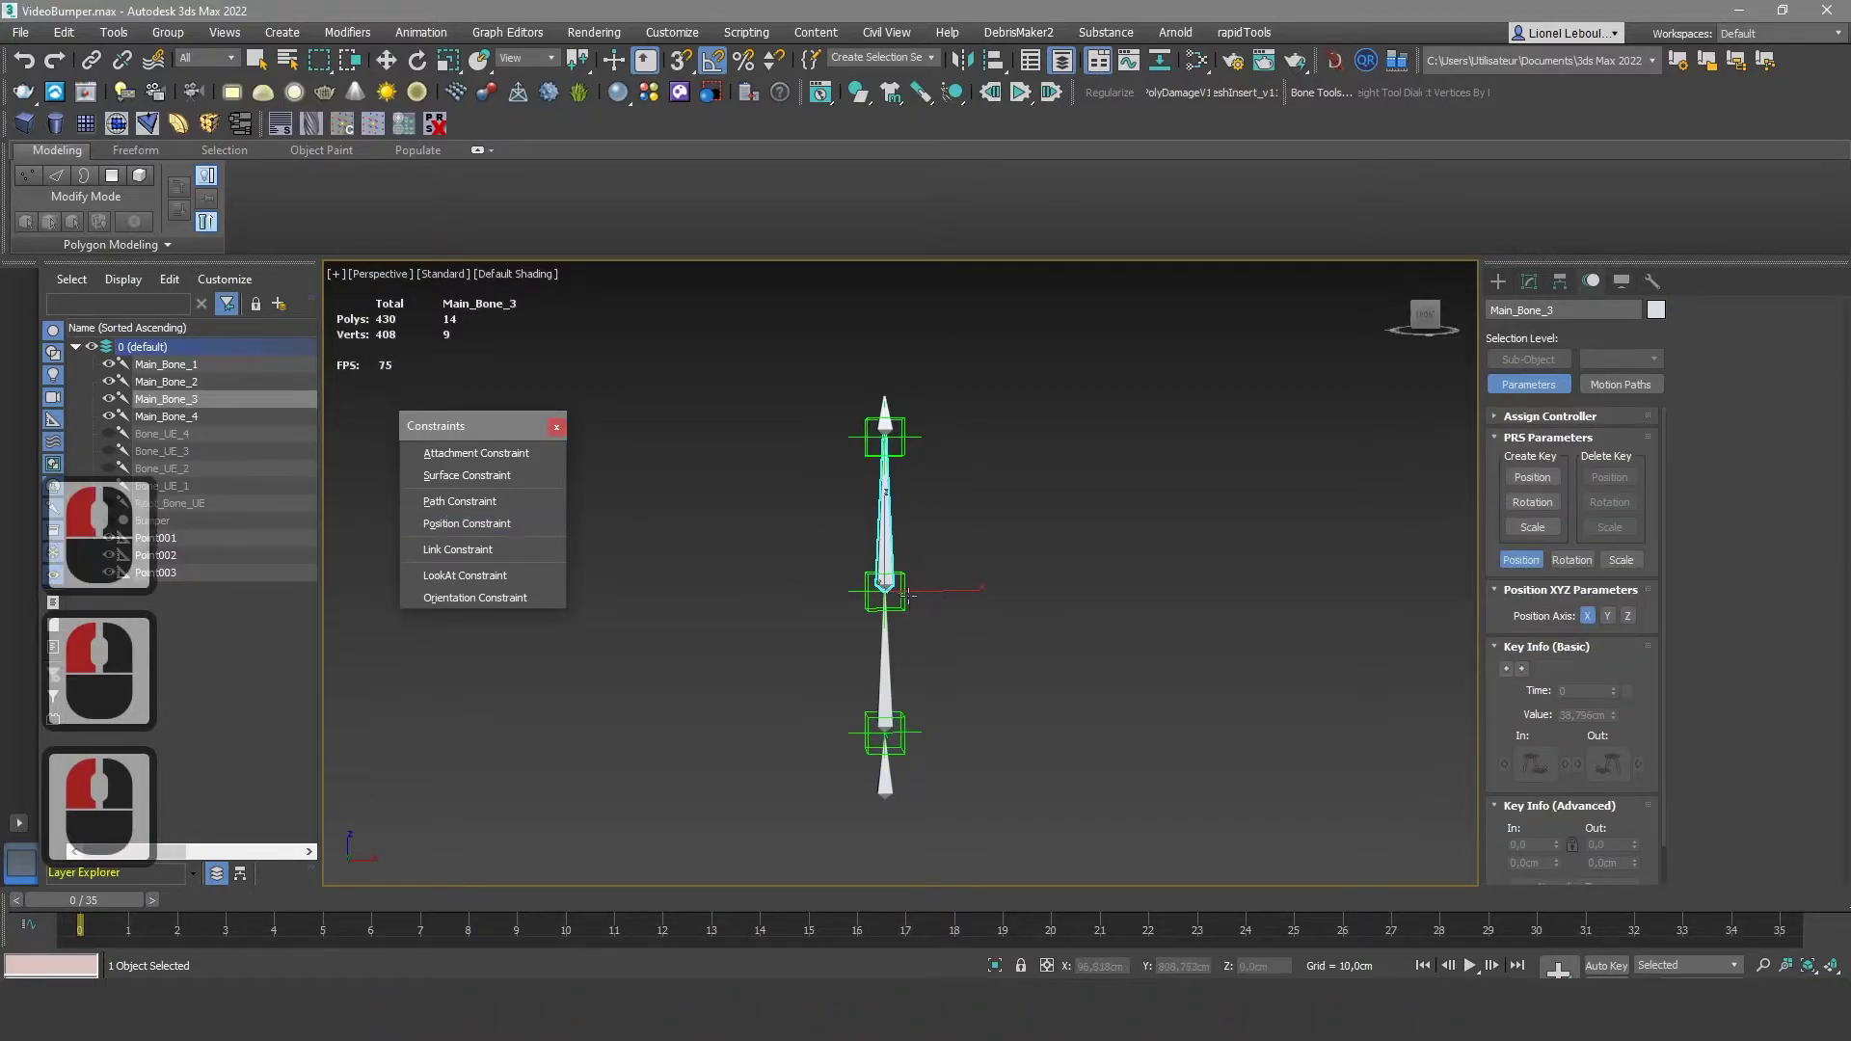
left_click(910, 596)
left_click(883, 409)
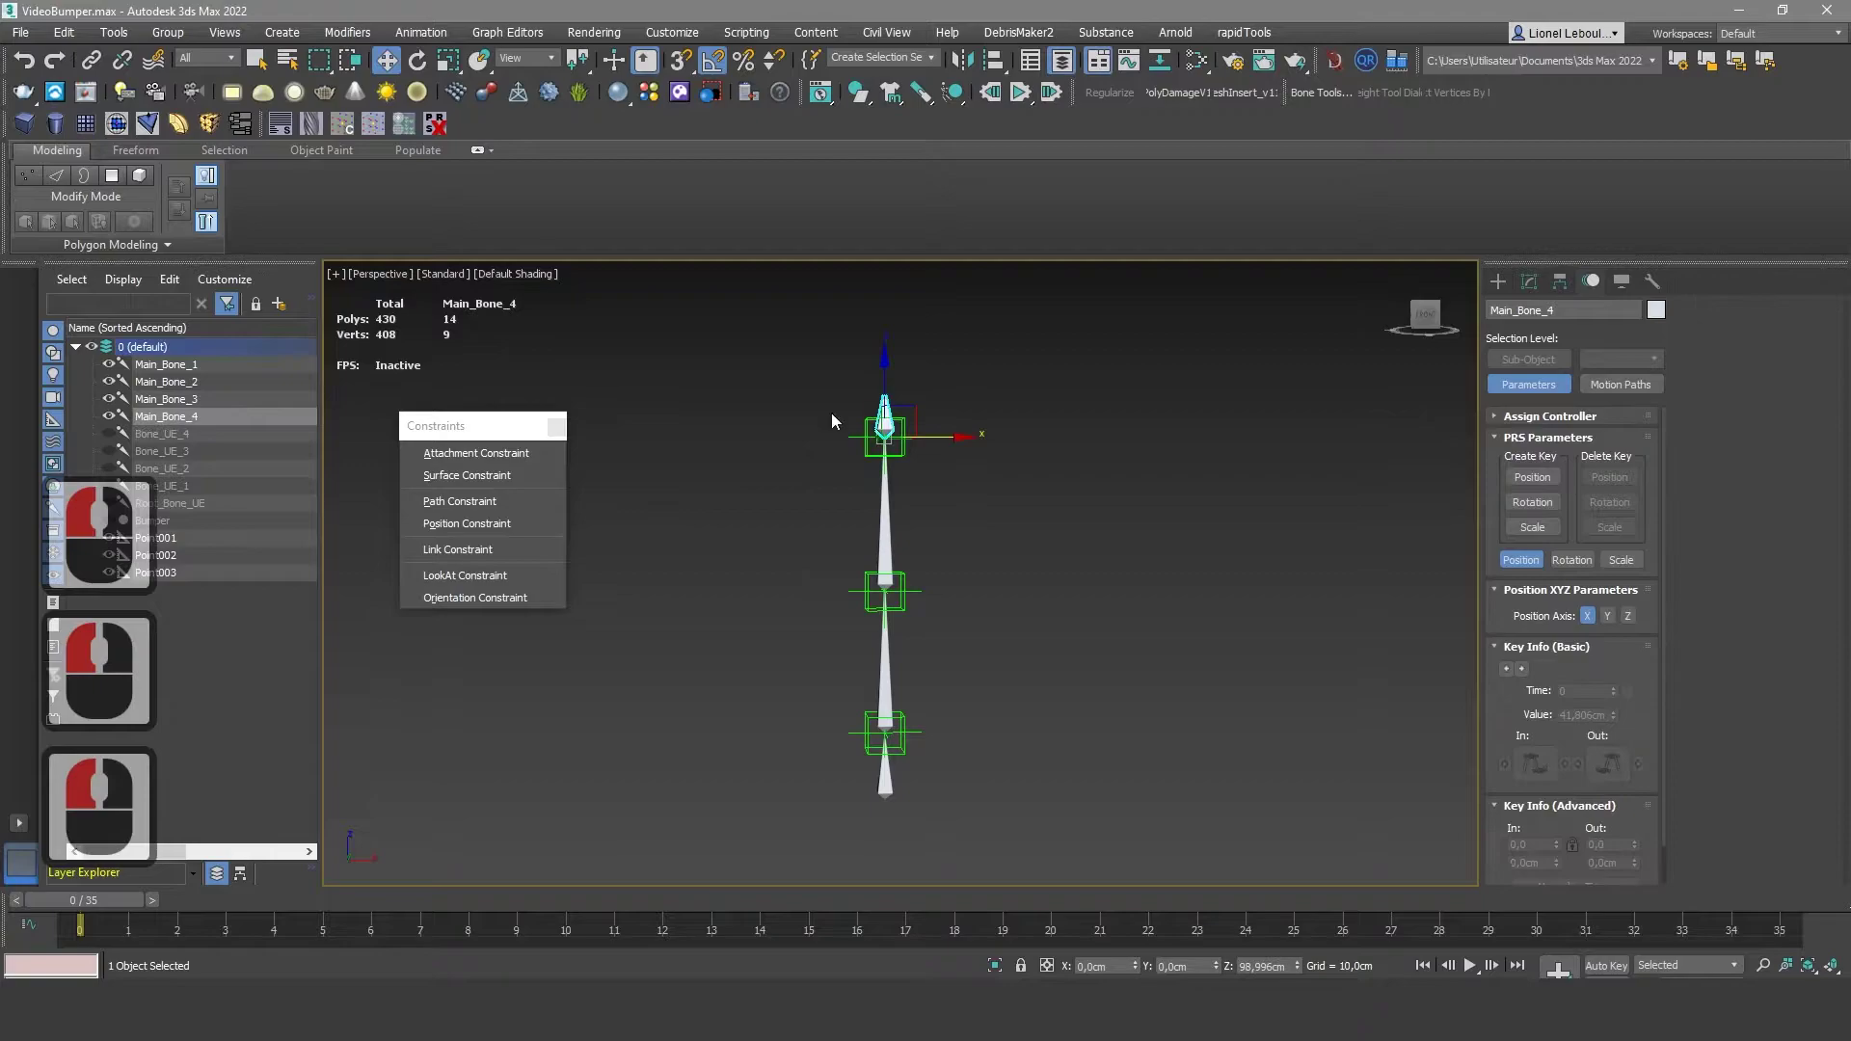
left_click(848, 446)
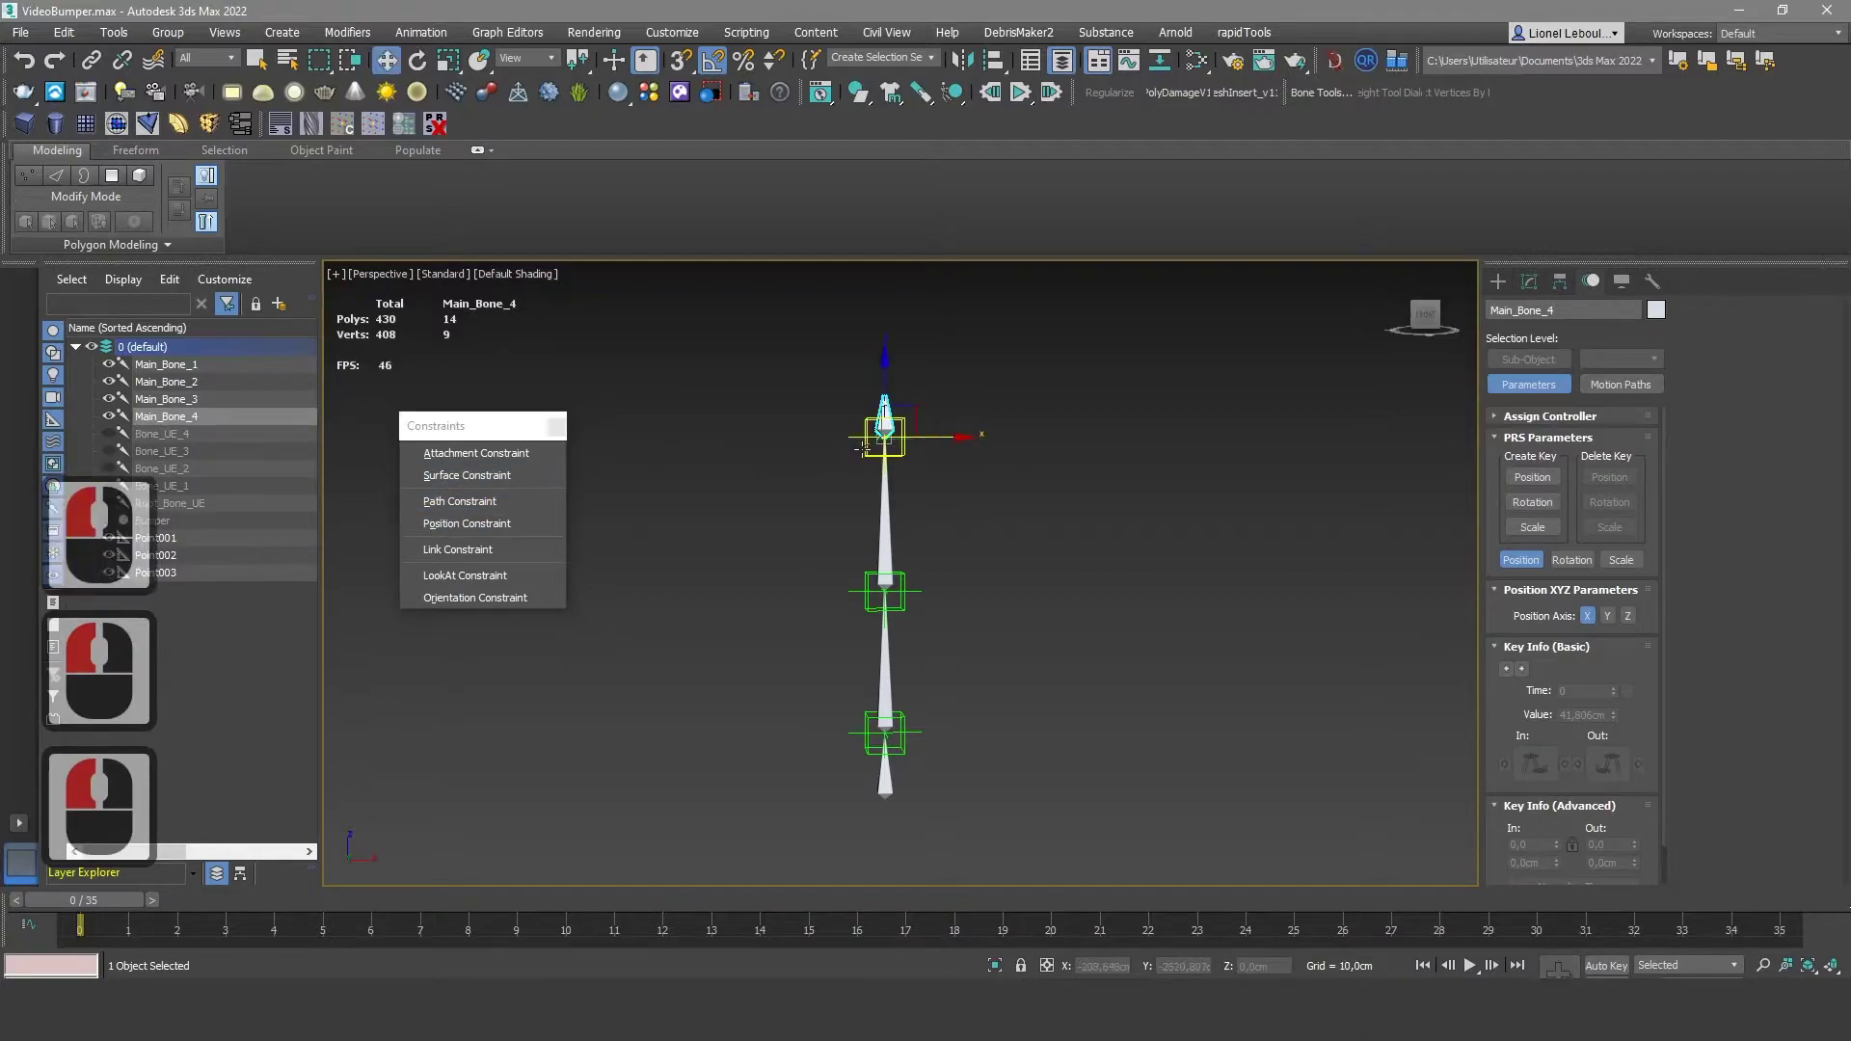
Apply Orientation Constraints from Main_Bone_2 to Point003 and from Main_Bone_3 to Point001
left_click(885, 719)
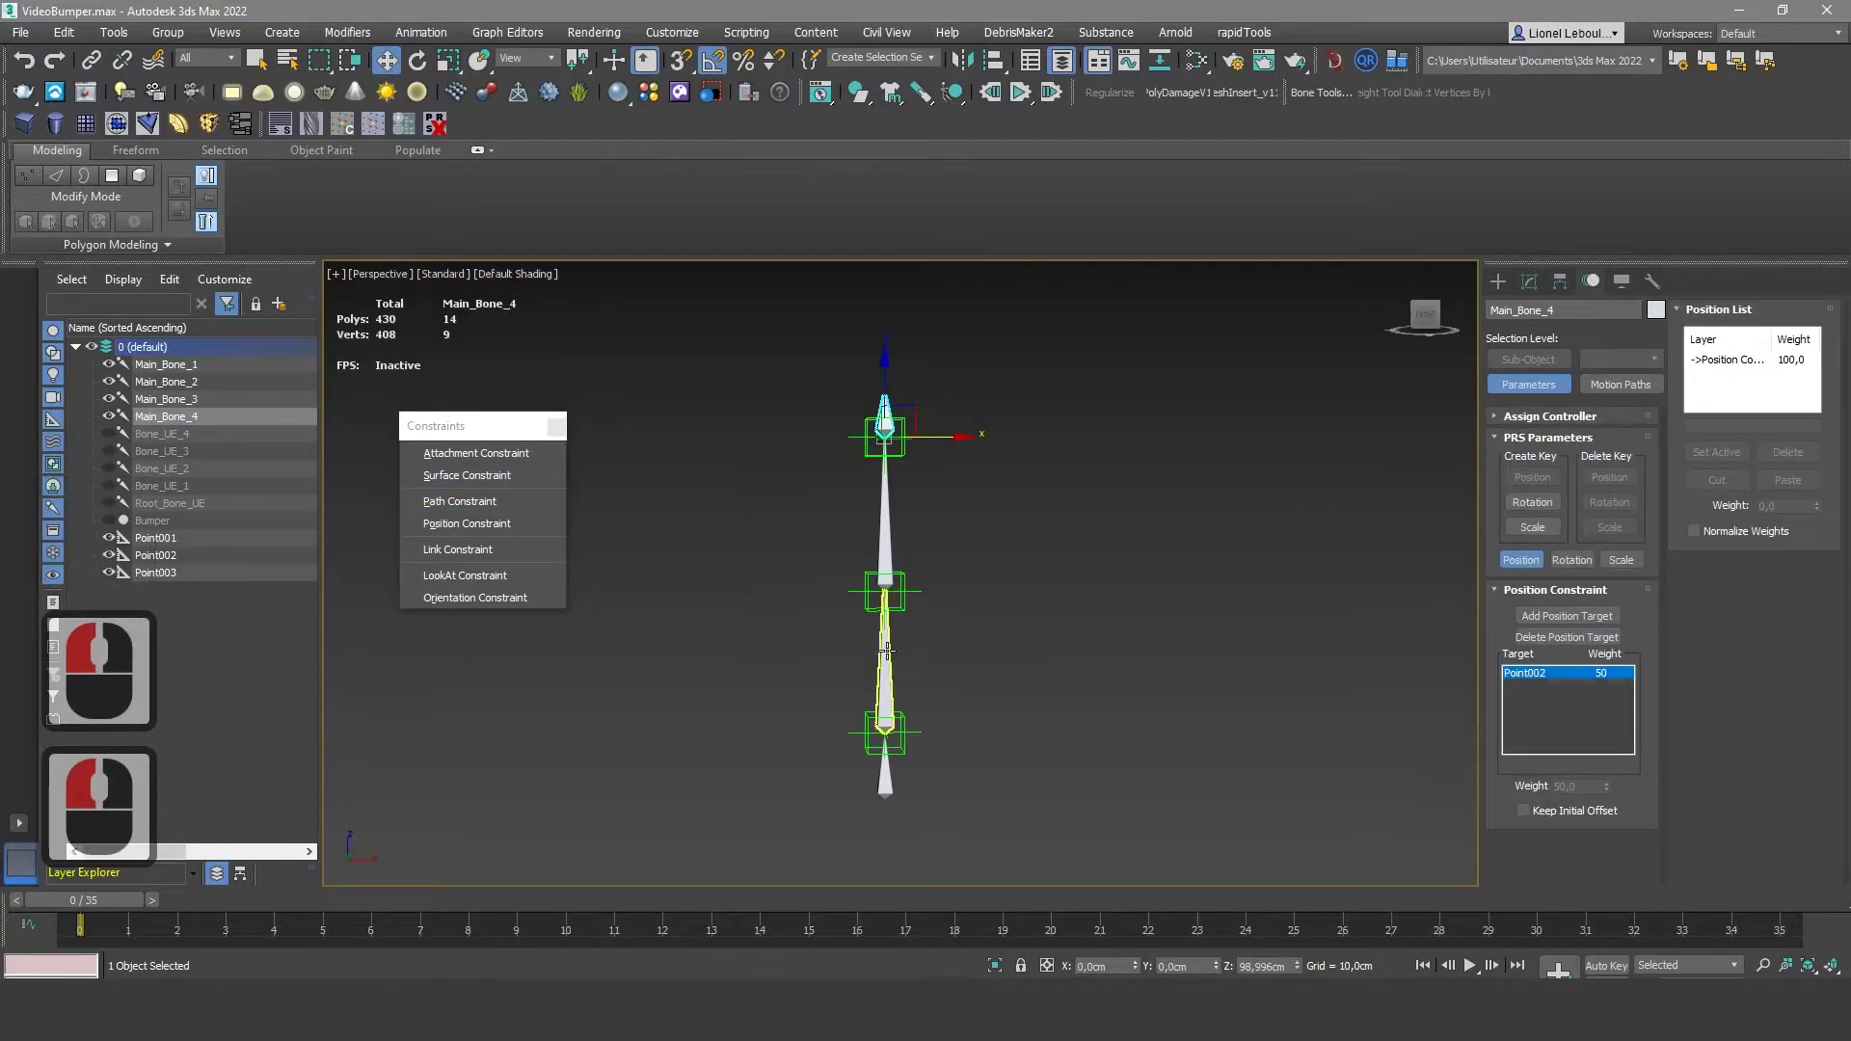
left_click(512, 599)
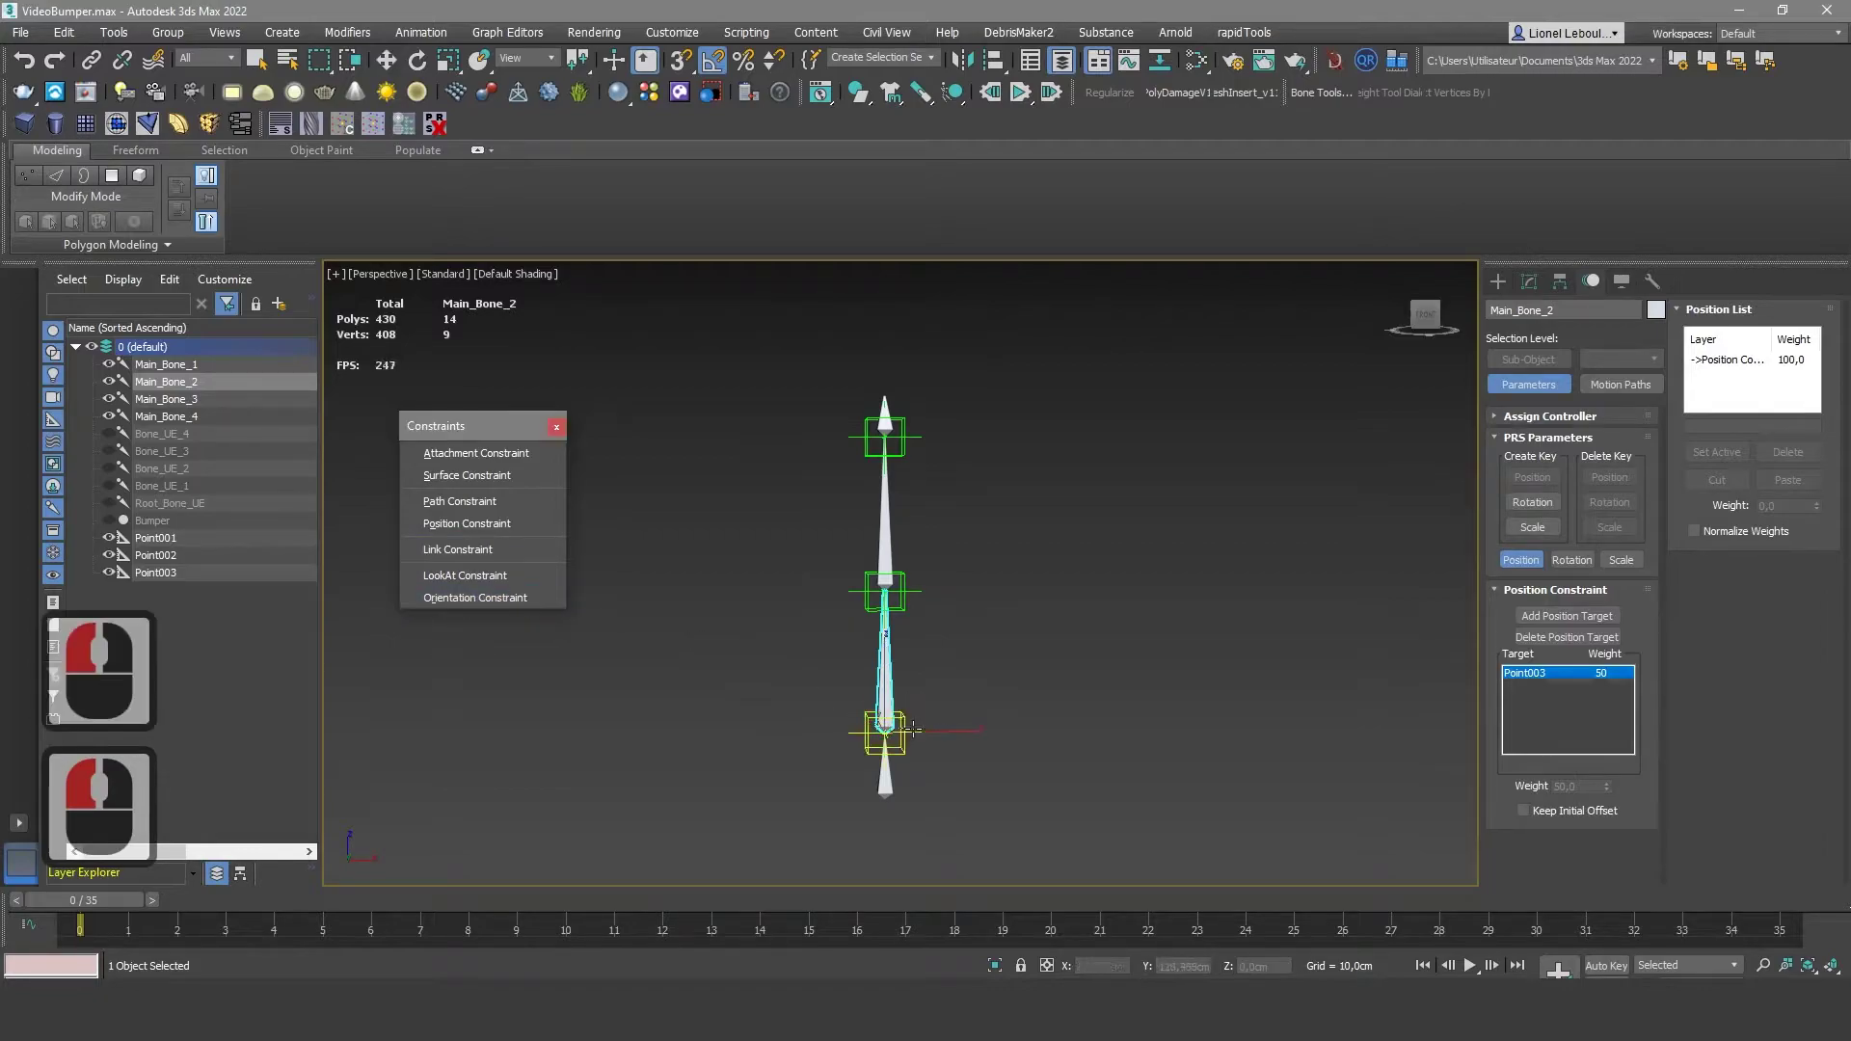
left_click(920, 731)
left_click(882, 532)
left_click(501, 597)
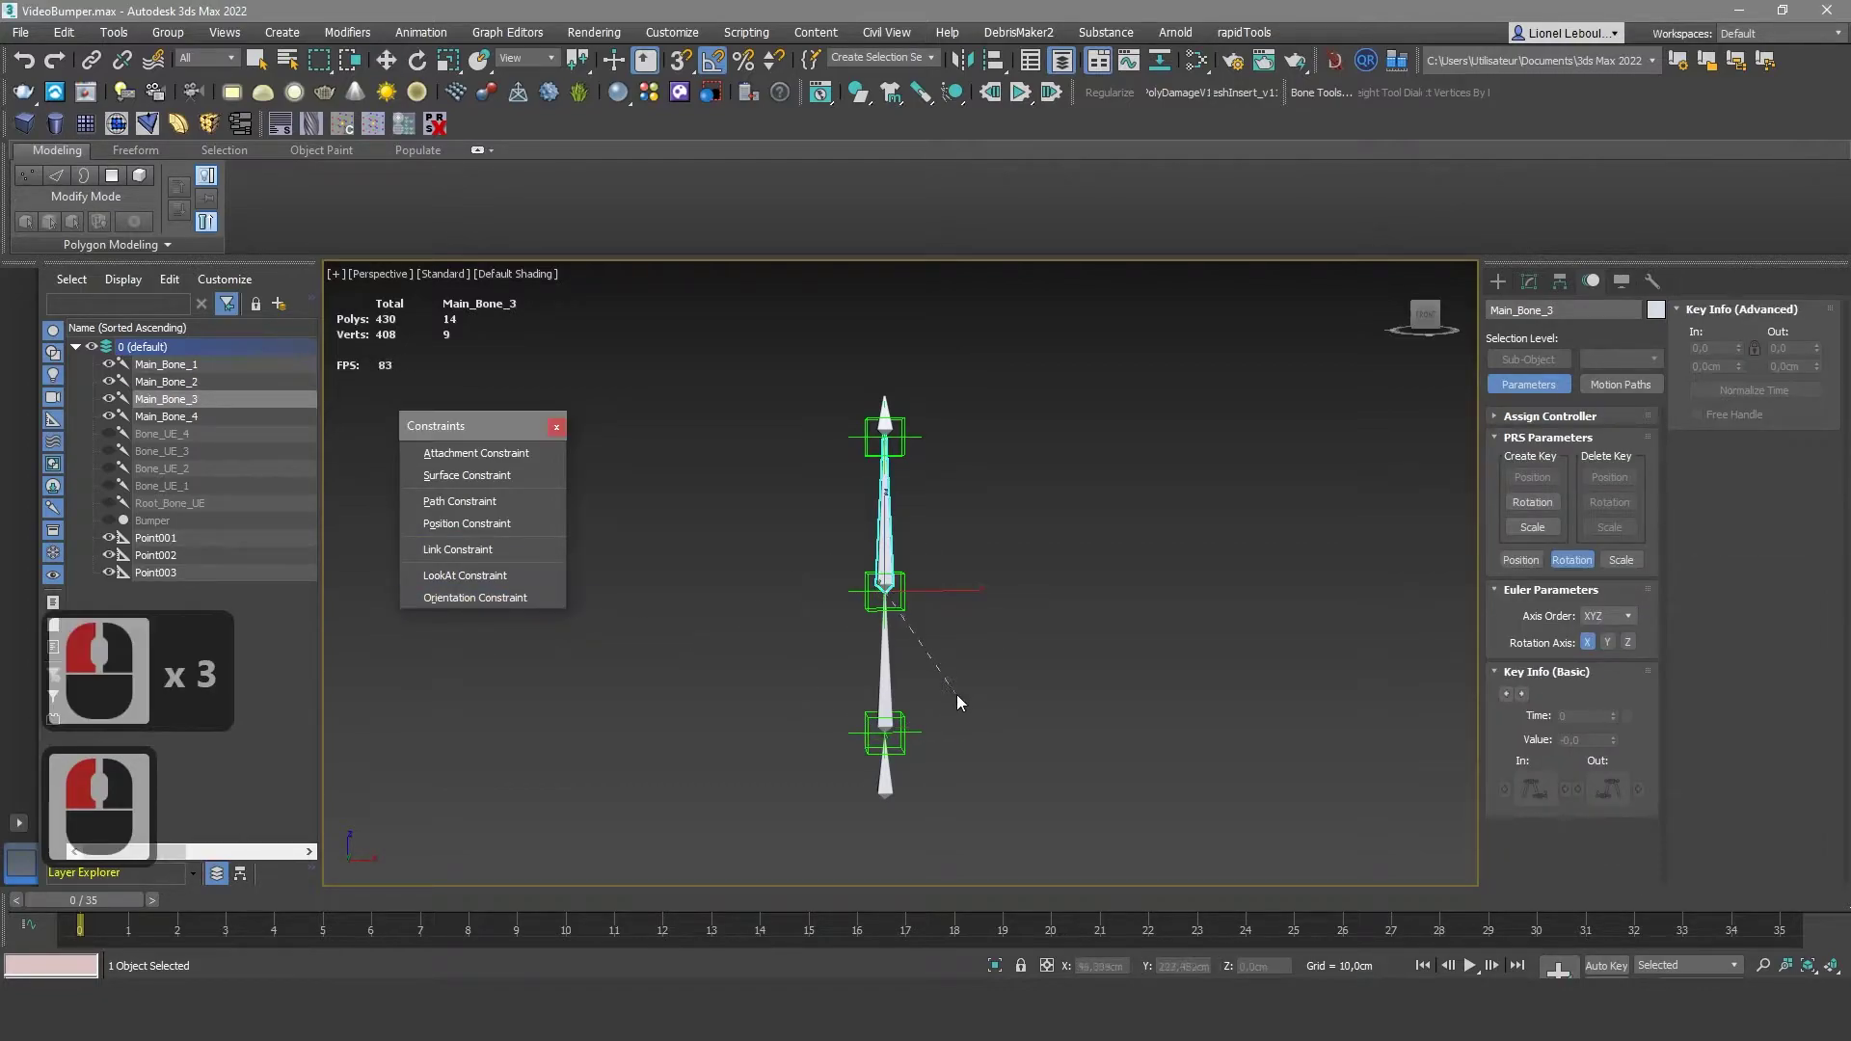
left_click(884, 436)
Apply an Orientation Constraint to Main_Bone_4, targeting the Point002 helper at its base
left_click(887, 412)
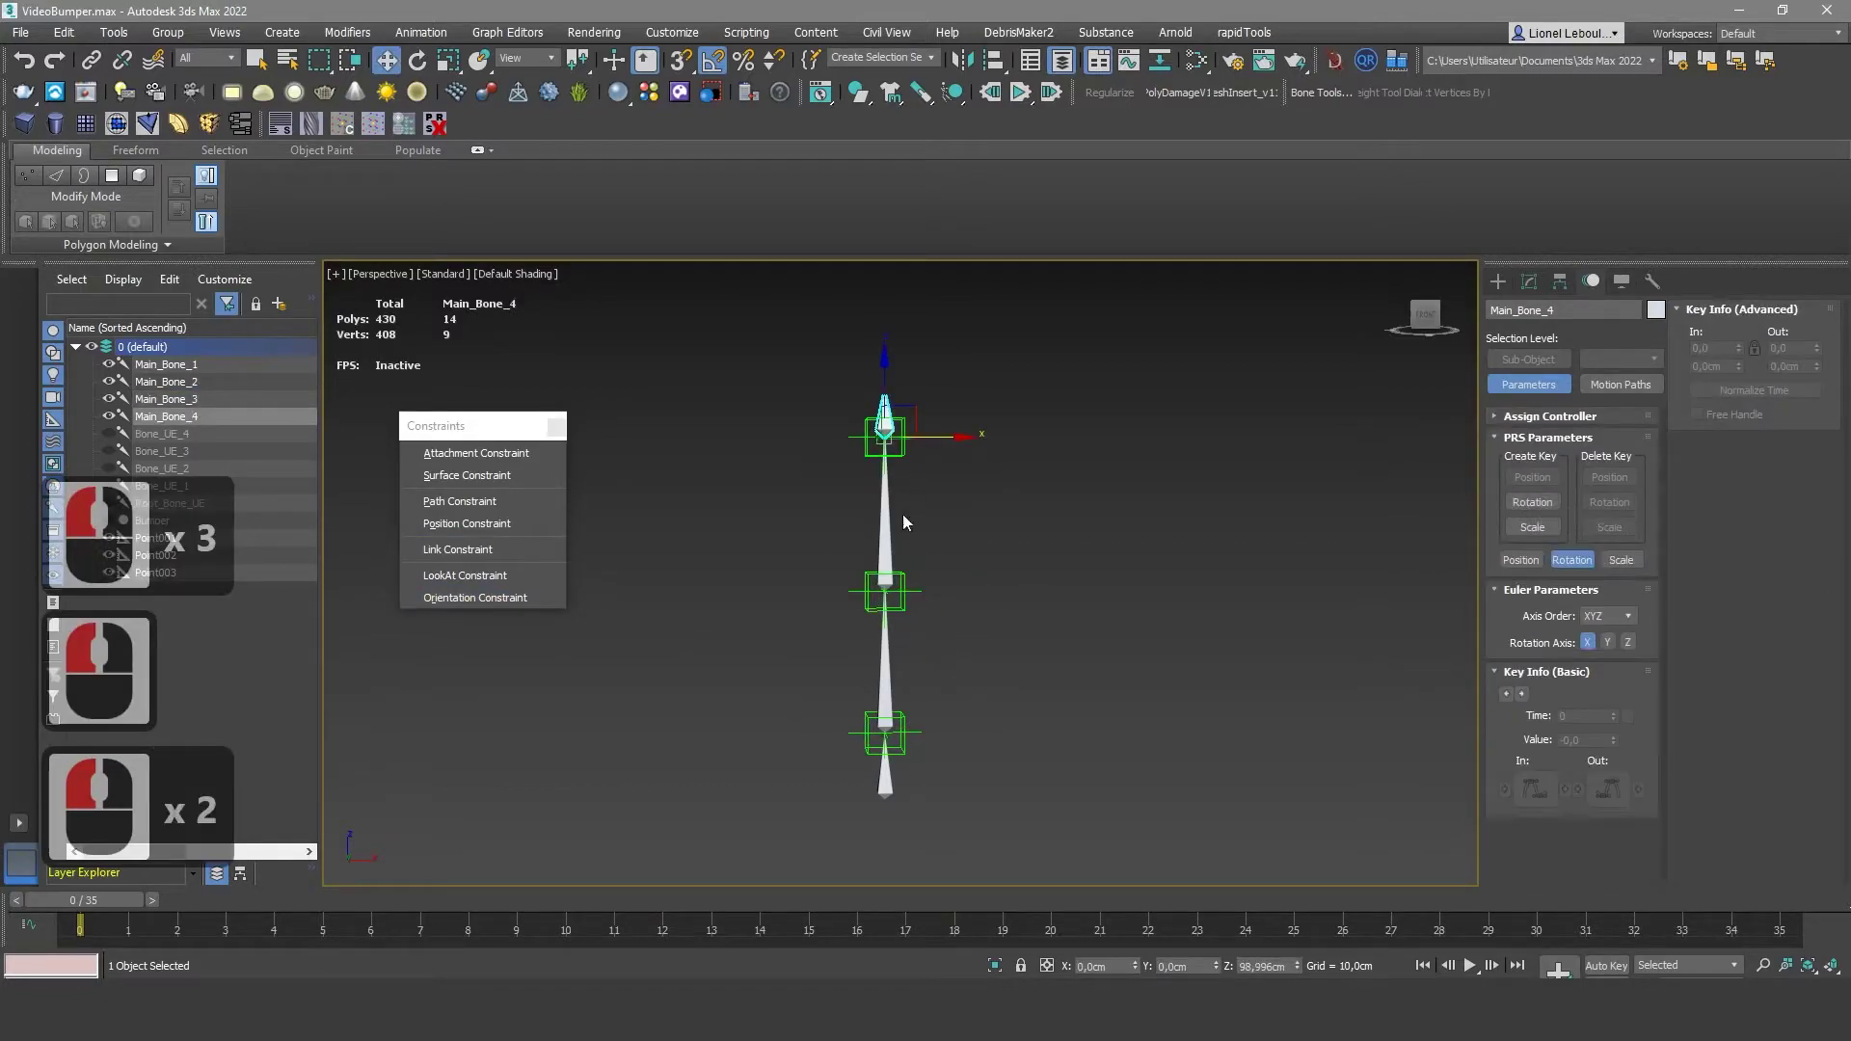
left_click(540, 600)
left_click(892, 439)
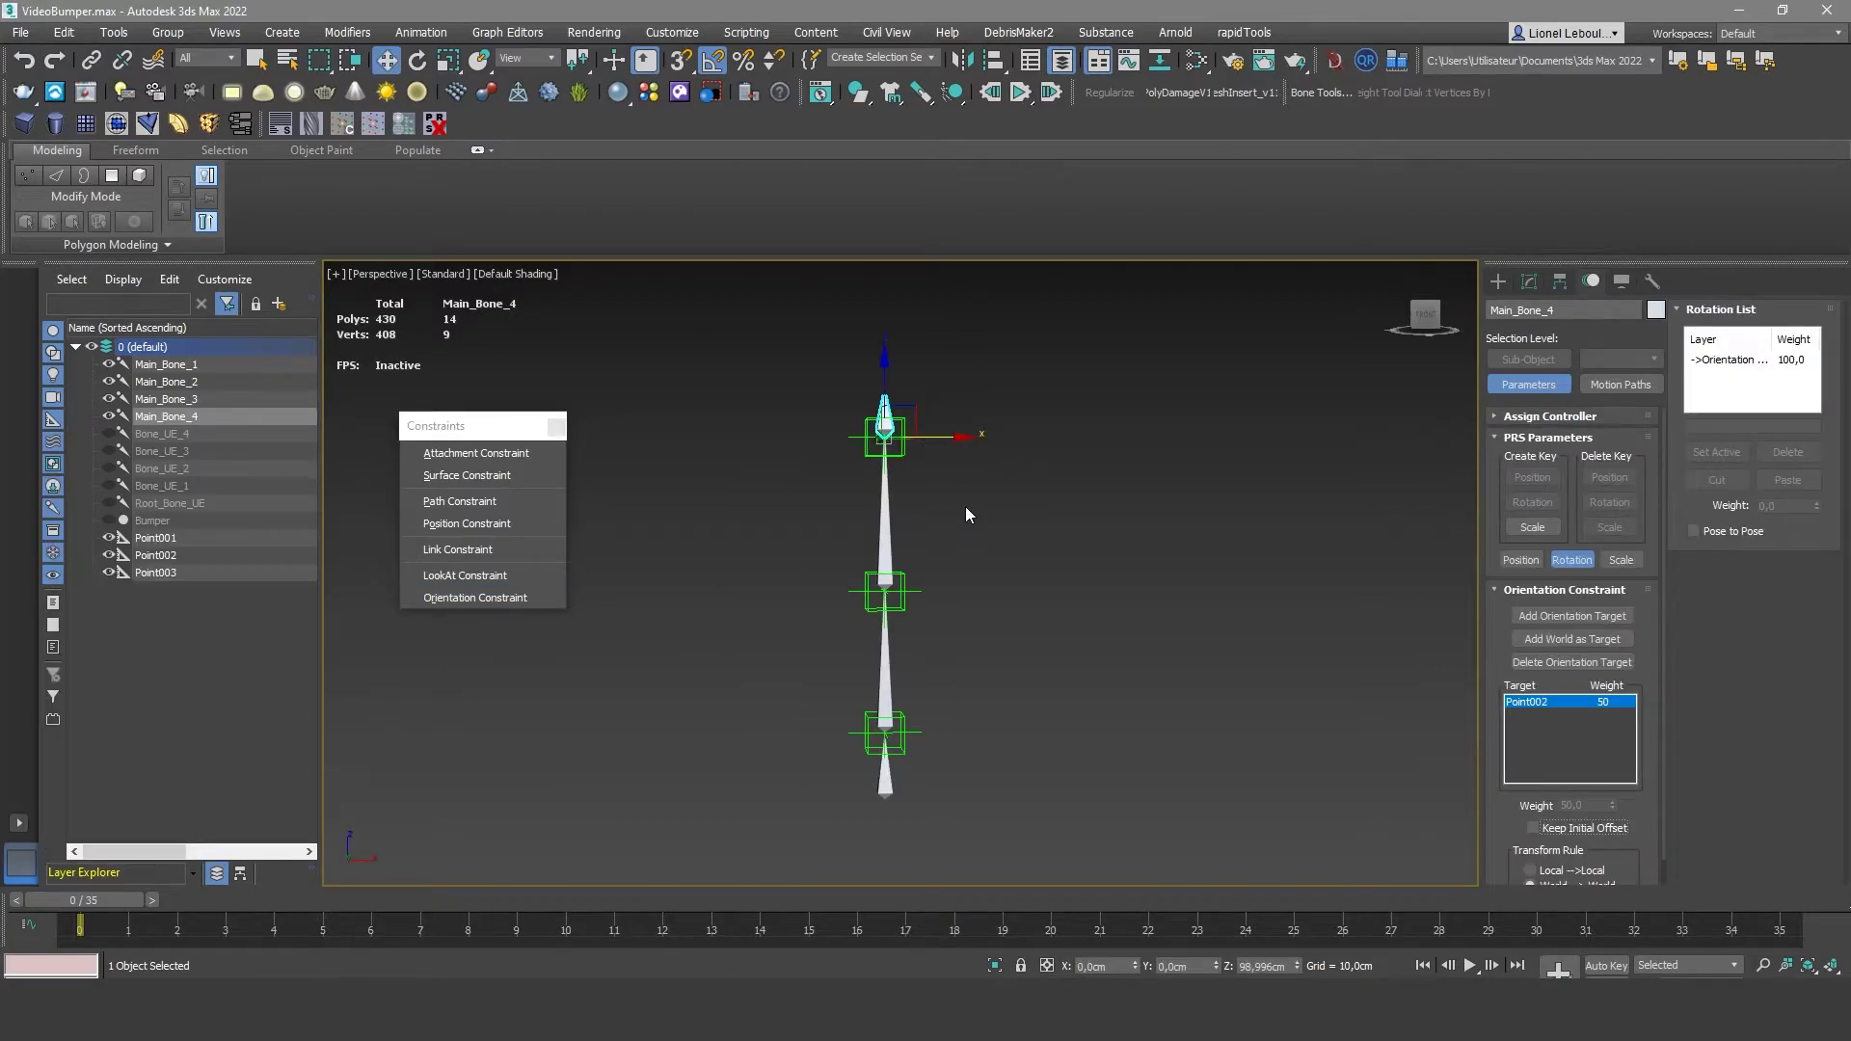
Apply LookAt Constraints from Main_Bone_2 to Point001 and from Main_Bone_3 to Point002, and close the floating constraint list
left_click(888, 668)
left_click(536, 574)
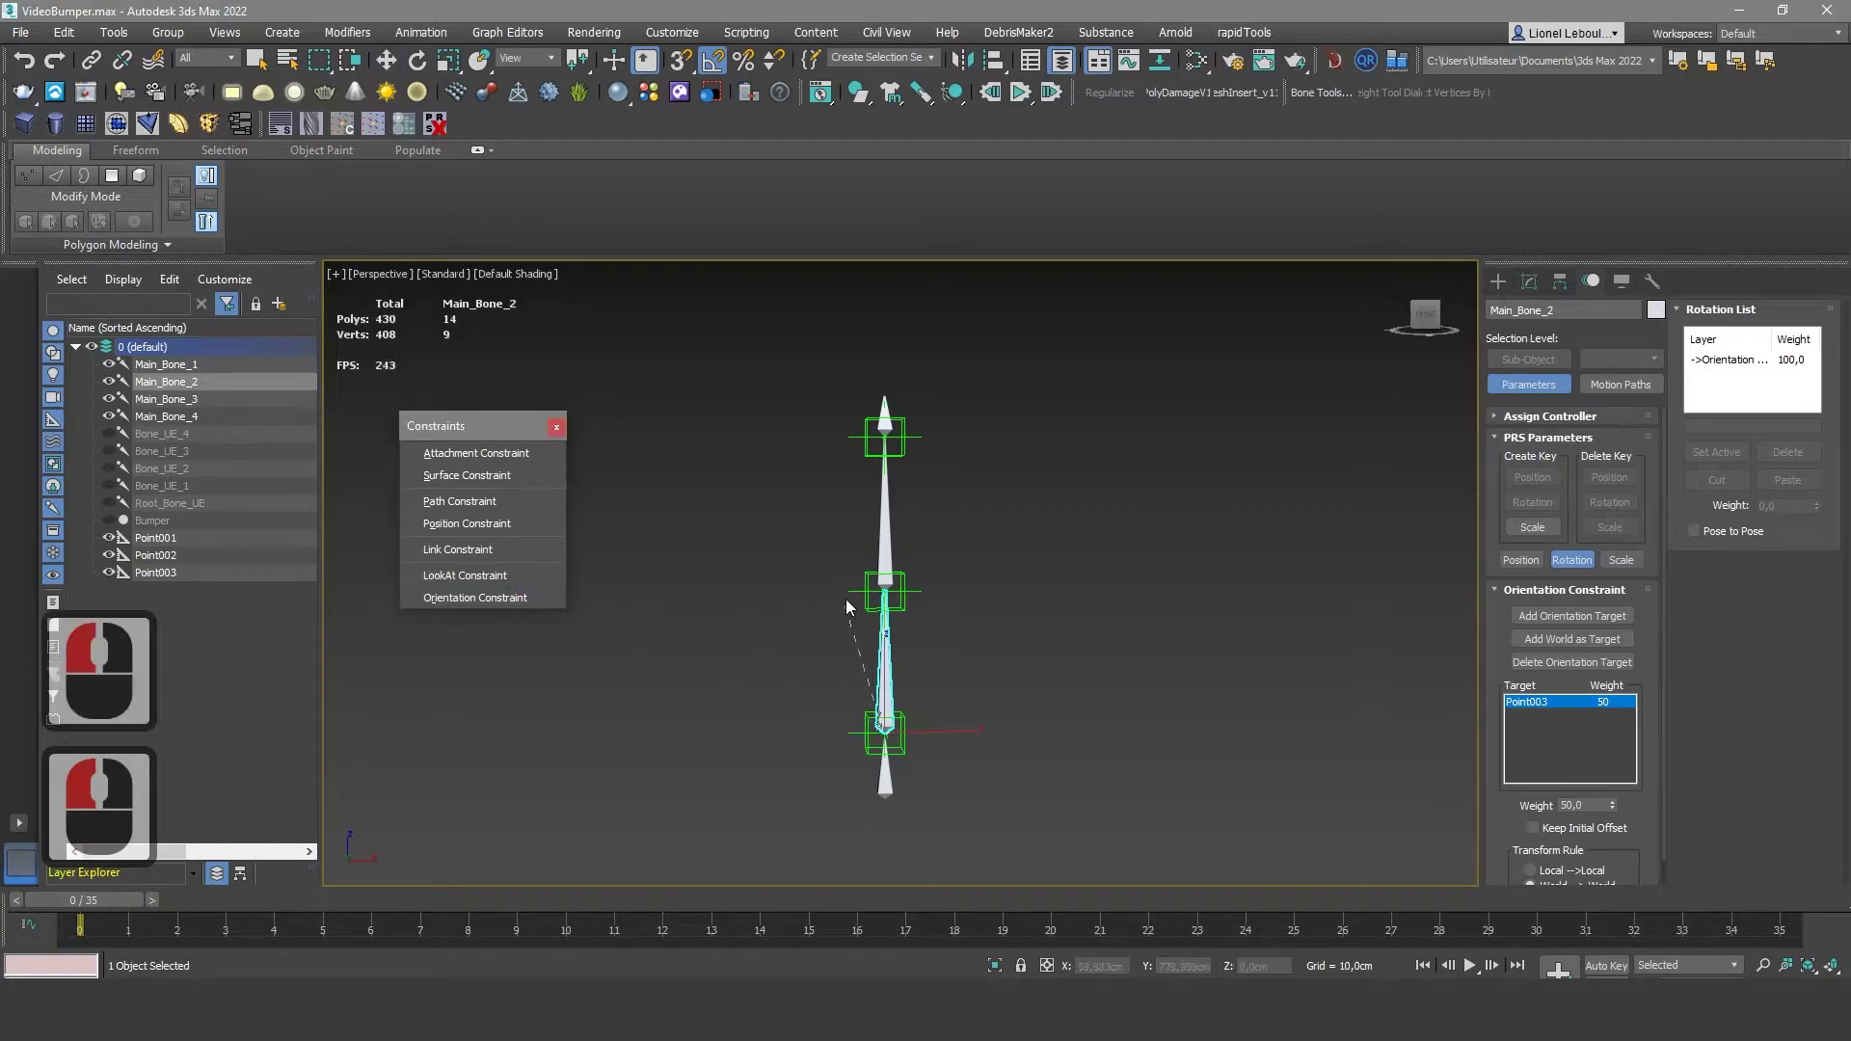
left_click(877, 591)
left_click(892, 546)
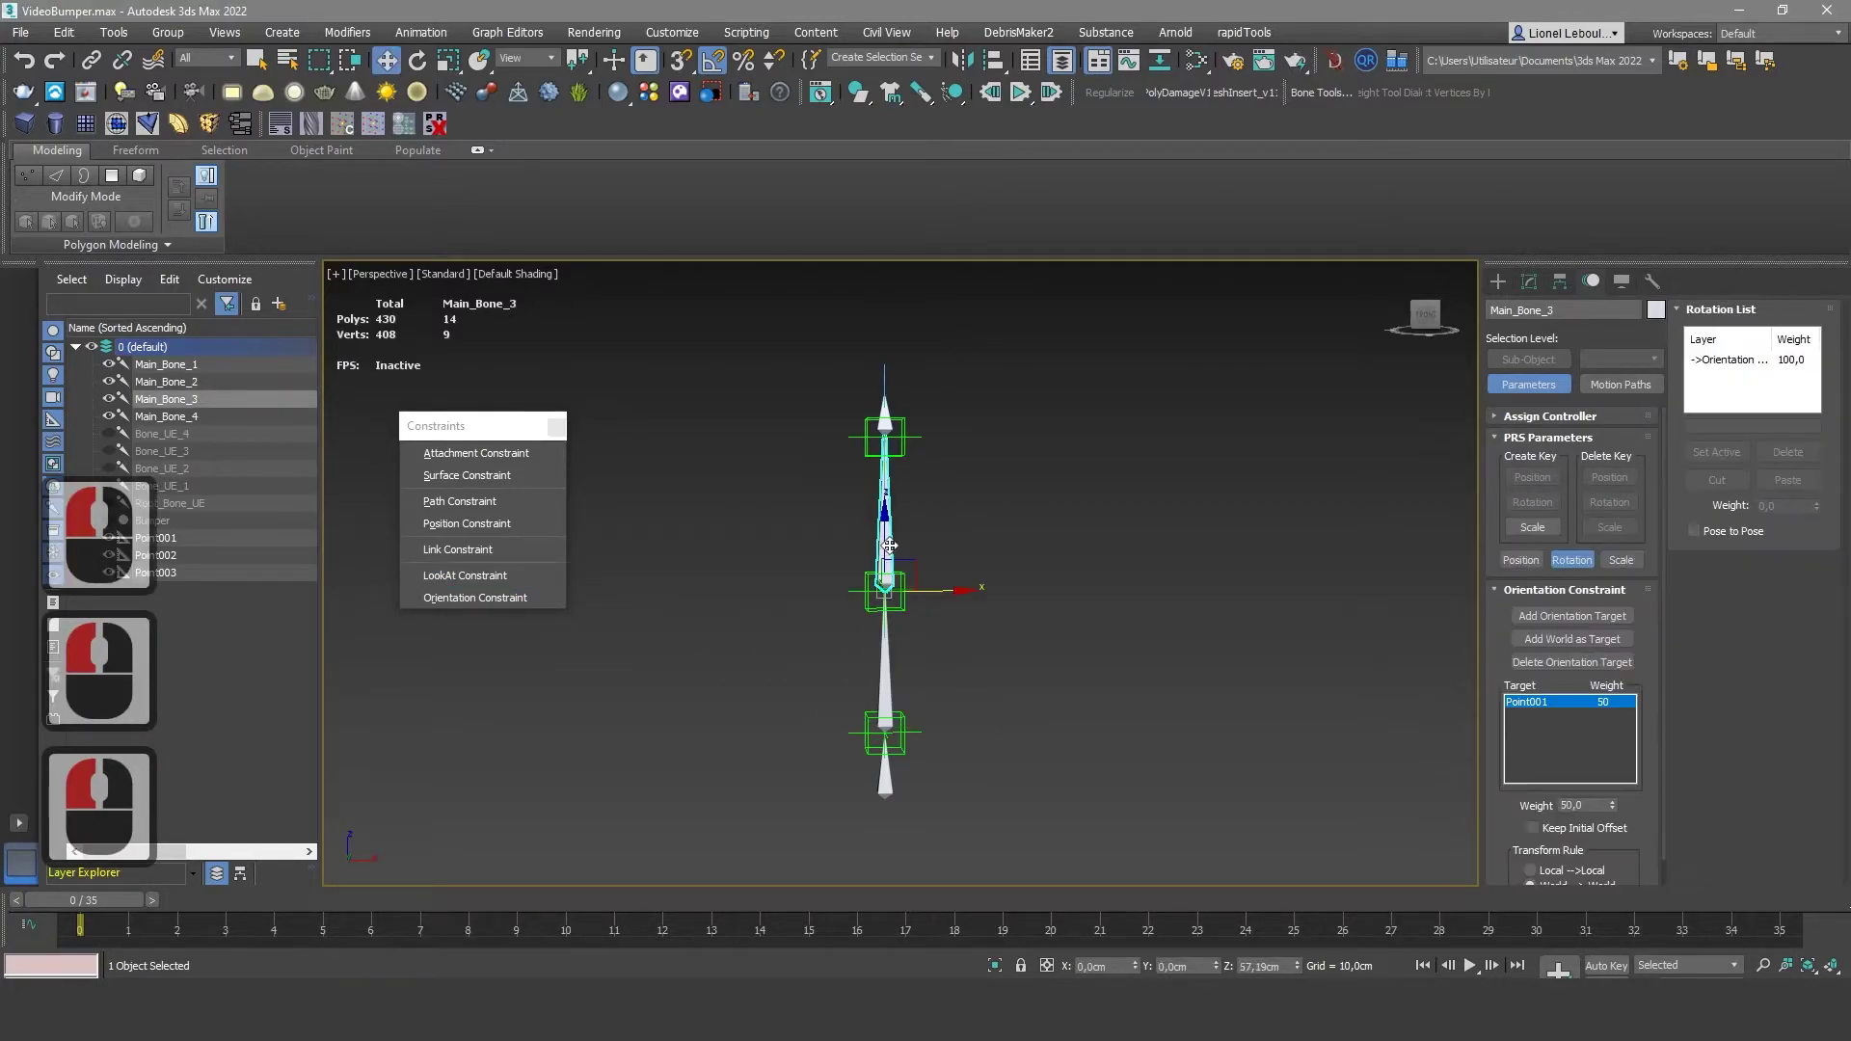
left_click(540, 575)
left_click(869, 440)
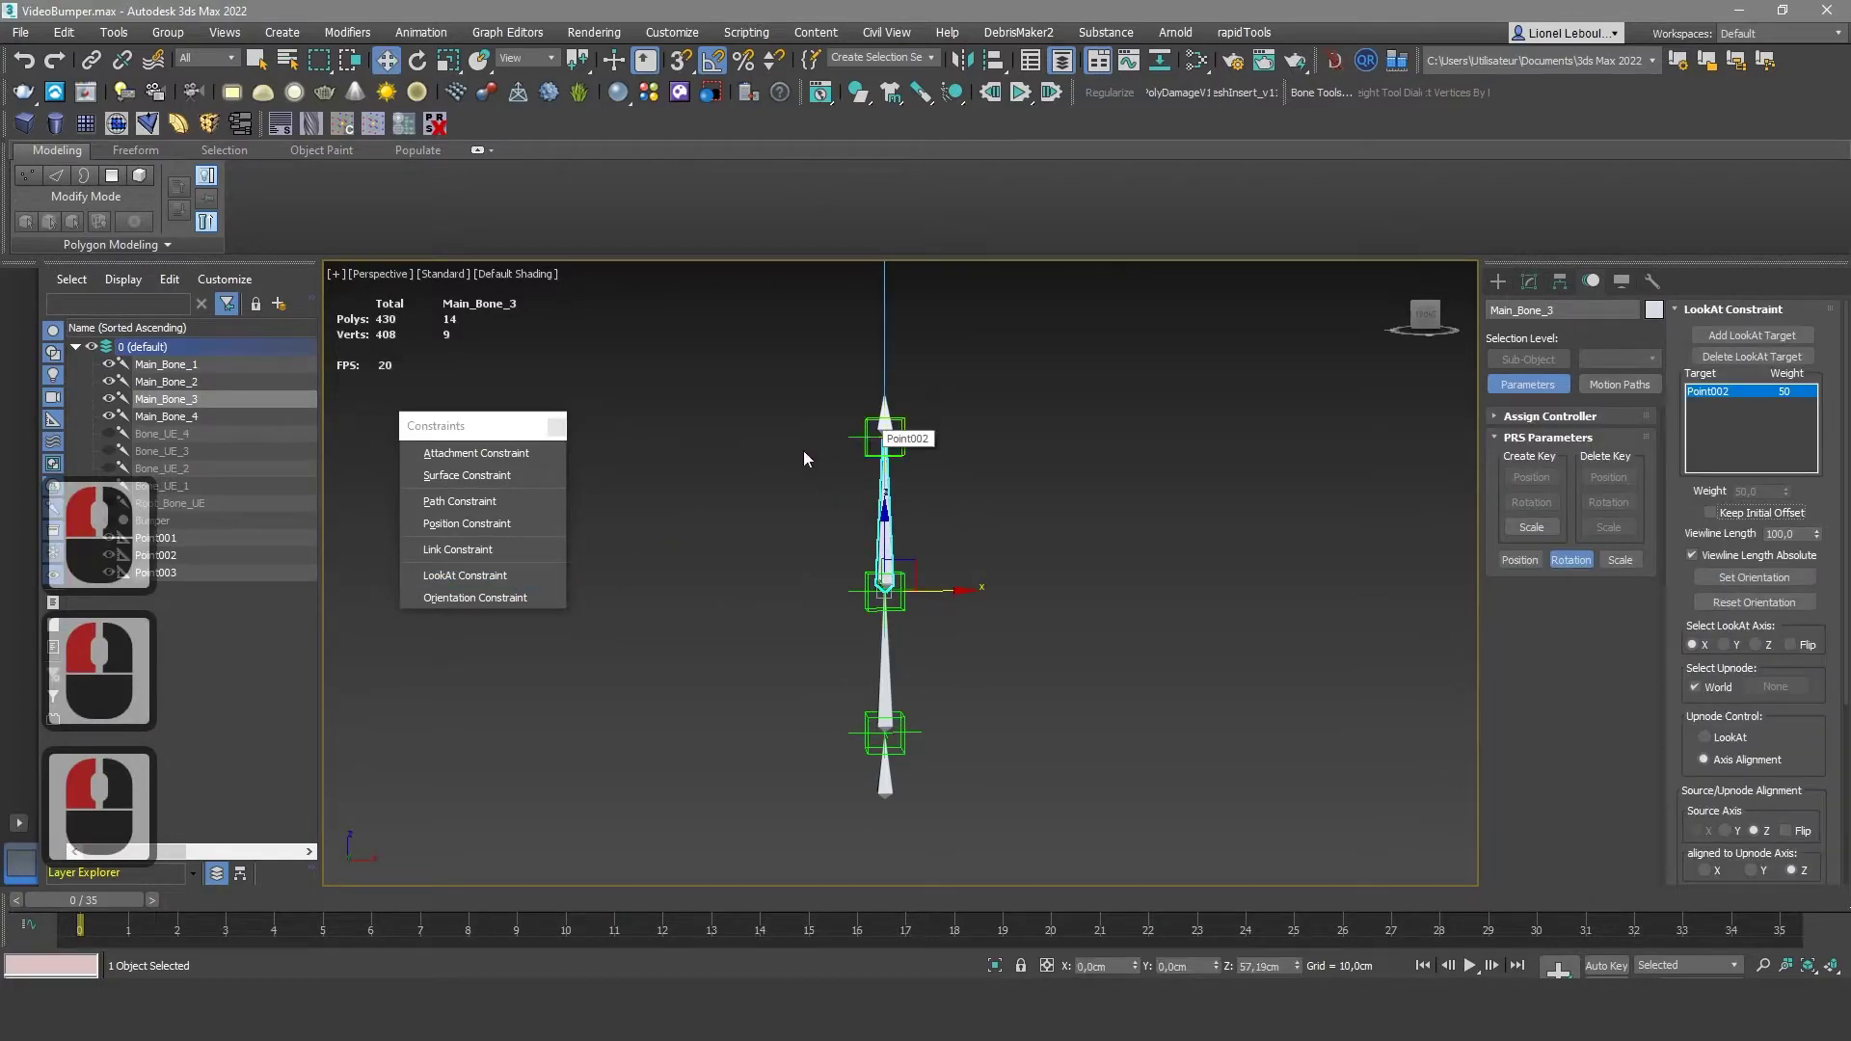
left_click(731, 471)
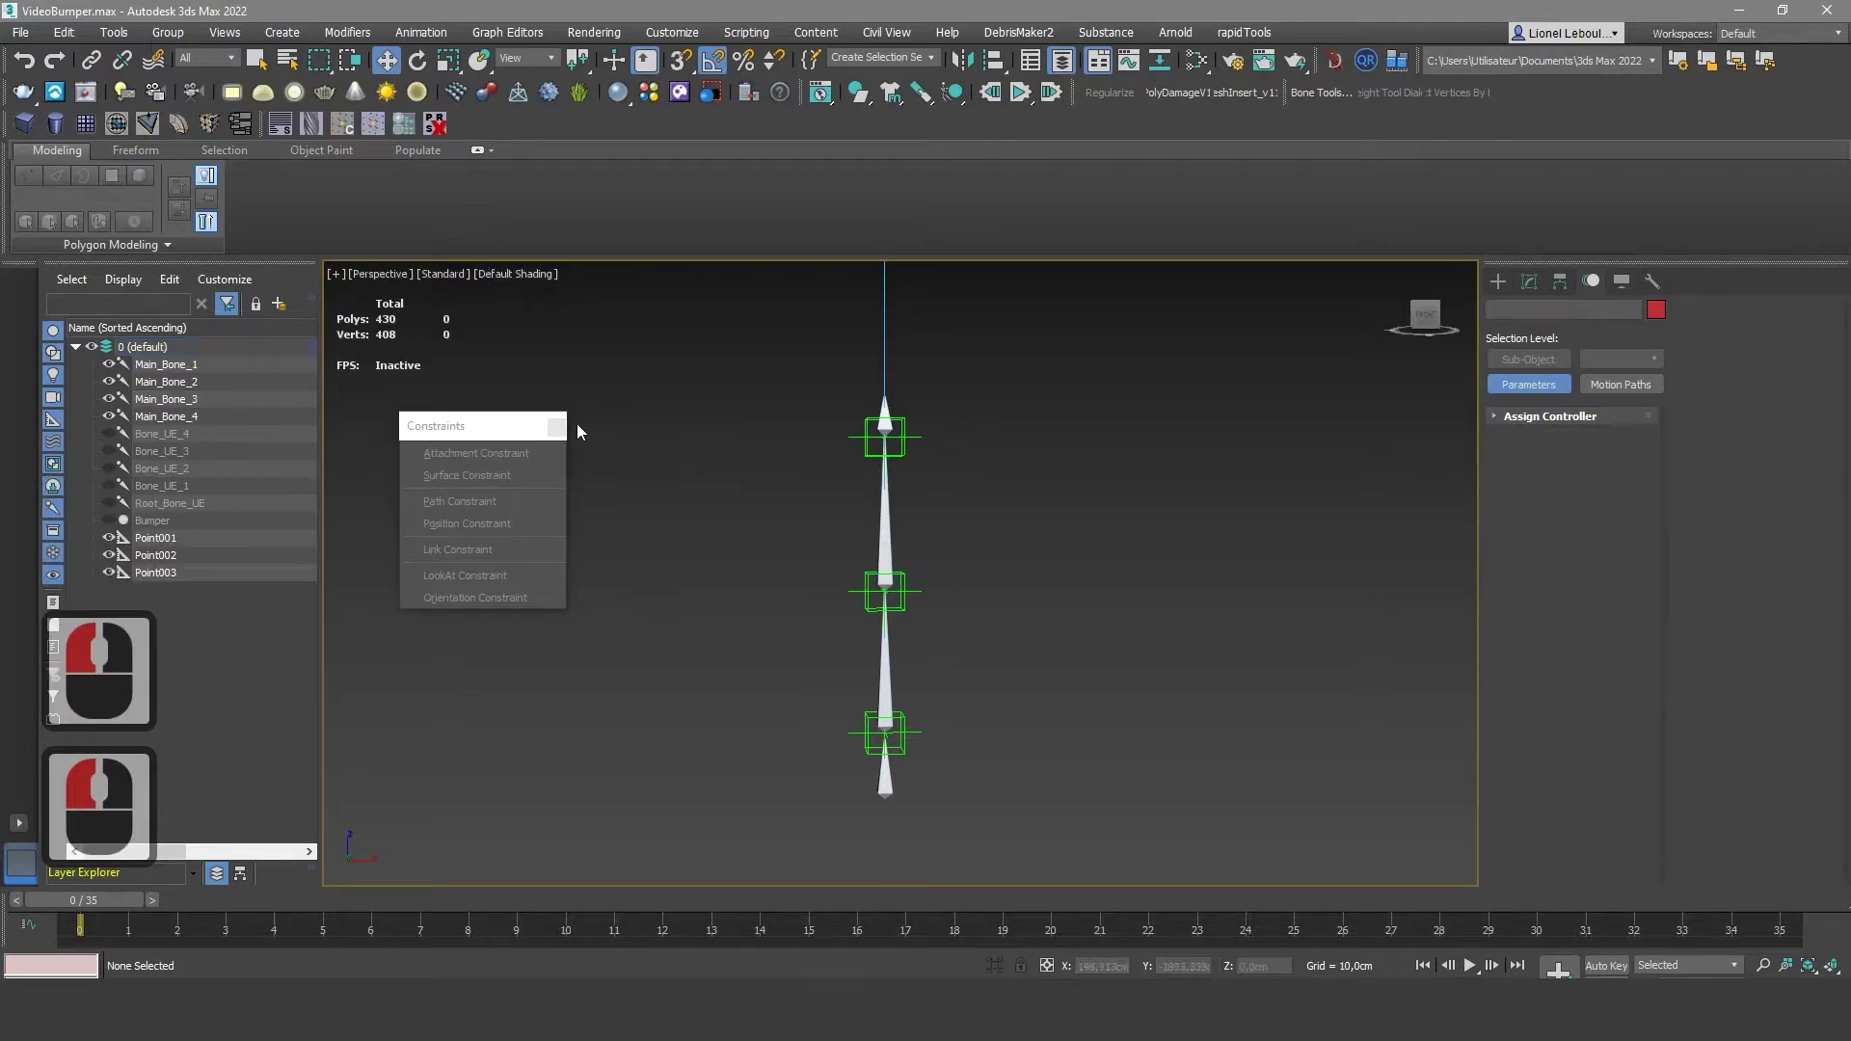
left_click(556, 427)
Link the Point helpers into a parent chain, starting with the top helper to the middle one
left_click(89, 61)
left_click_drag(935, 432, 1010, 594)
left_click_drag(914, 739, 913, 736)
left_click(1012, 696)
Test the rig by rotating the middle, top and lowest Point helpers in turn, undoing each rotation
left_click(910, 575)
key("e")
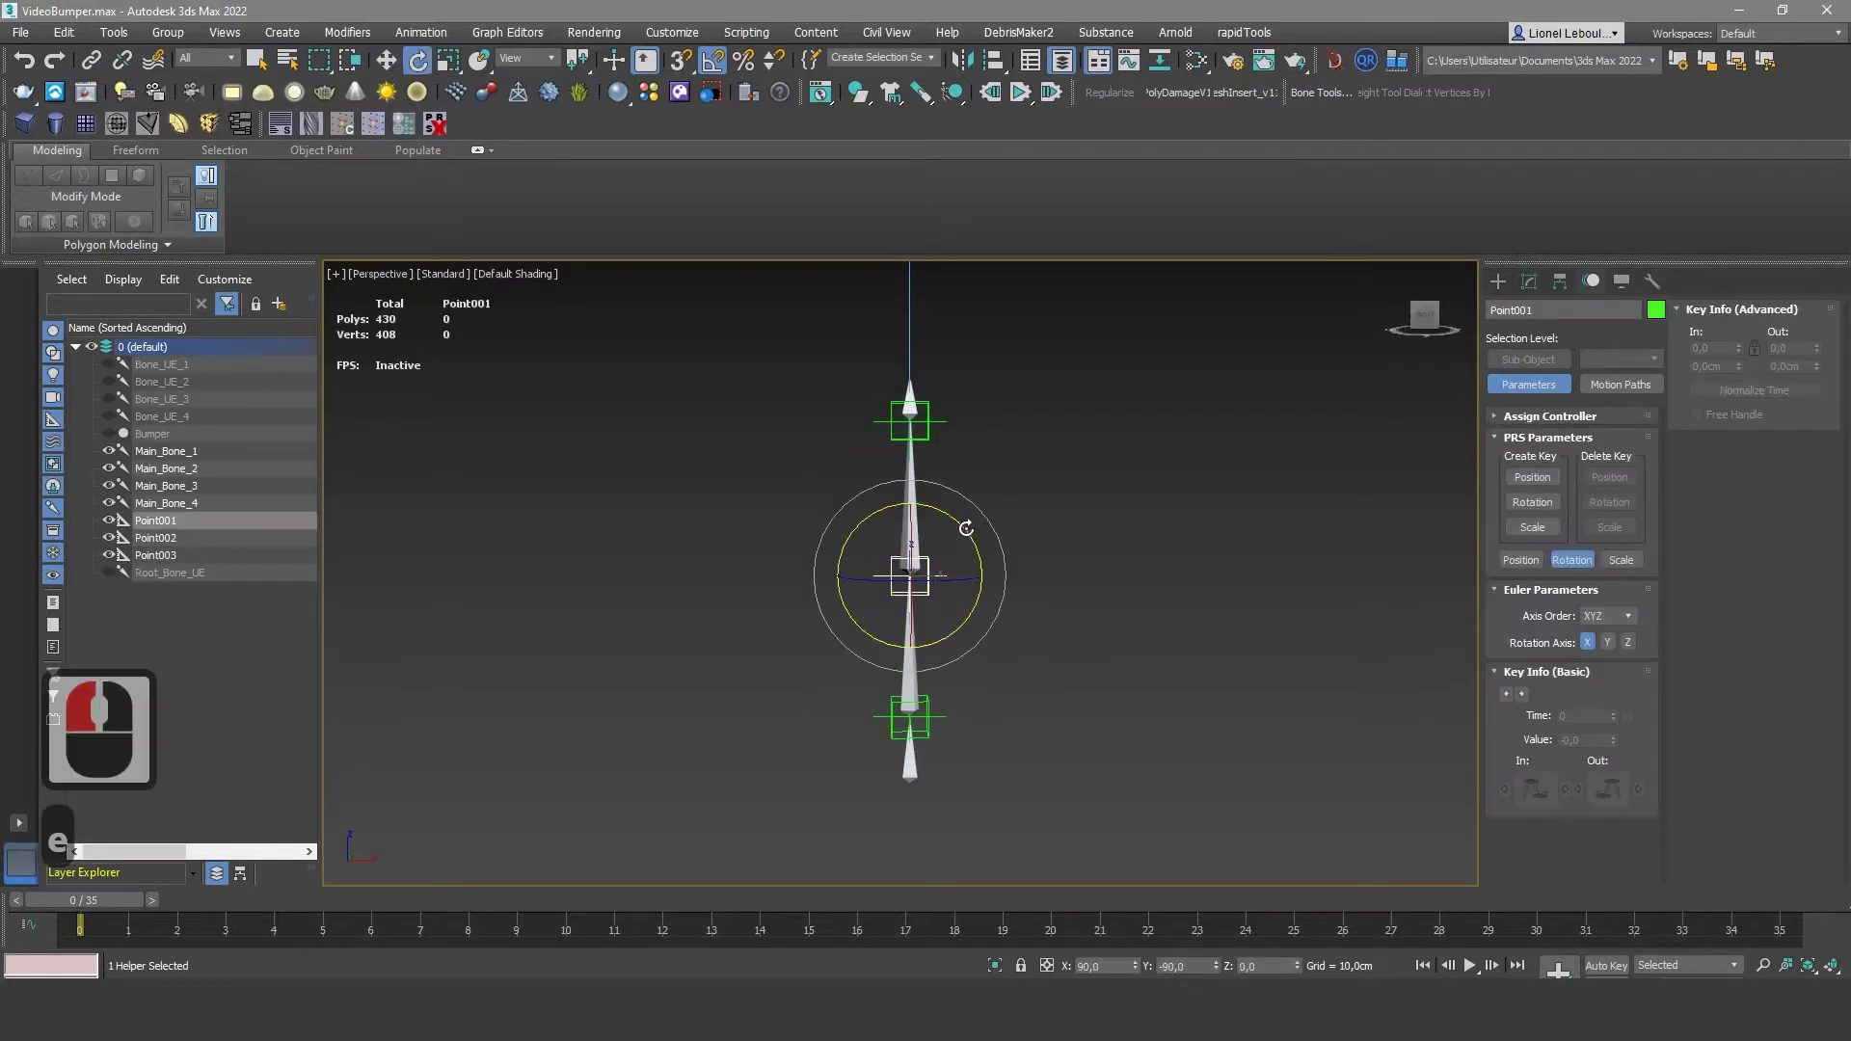
left_click_drag(966, 528, 925, 462)
key("ctrl+z")
left_click(910, 420)
left_click_drag(974, 380, 970, 370)
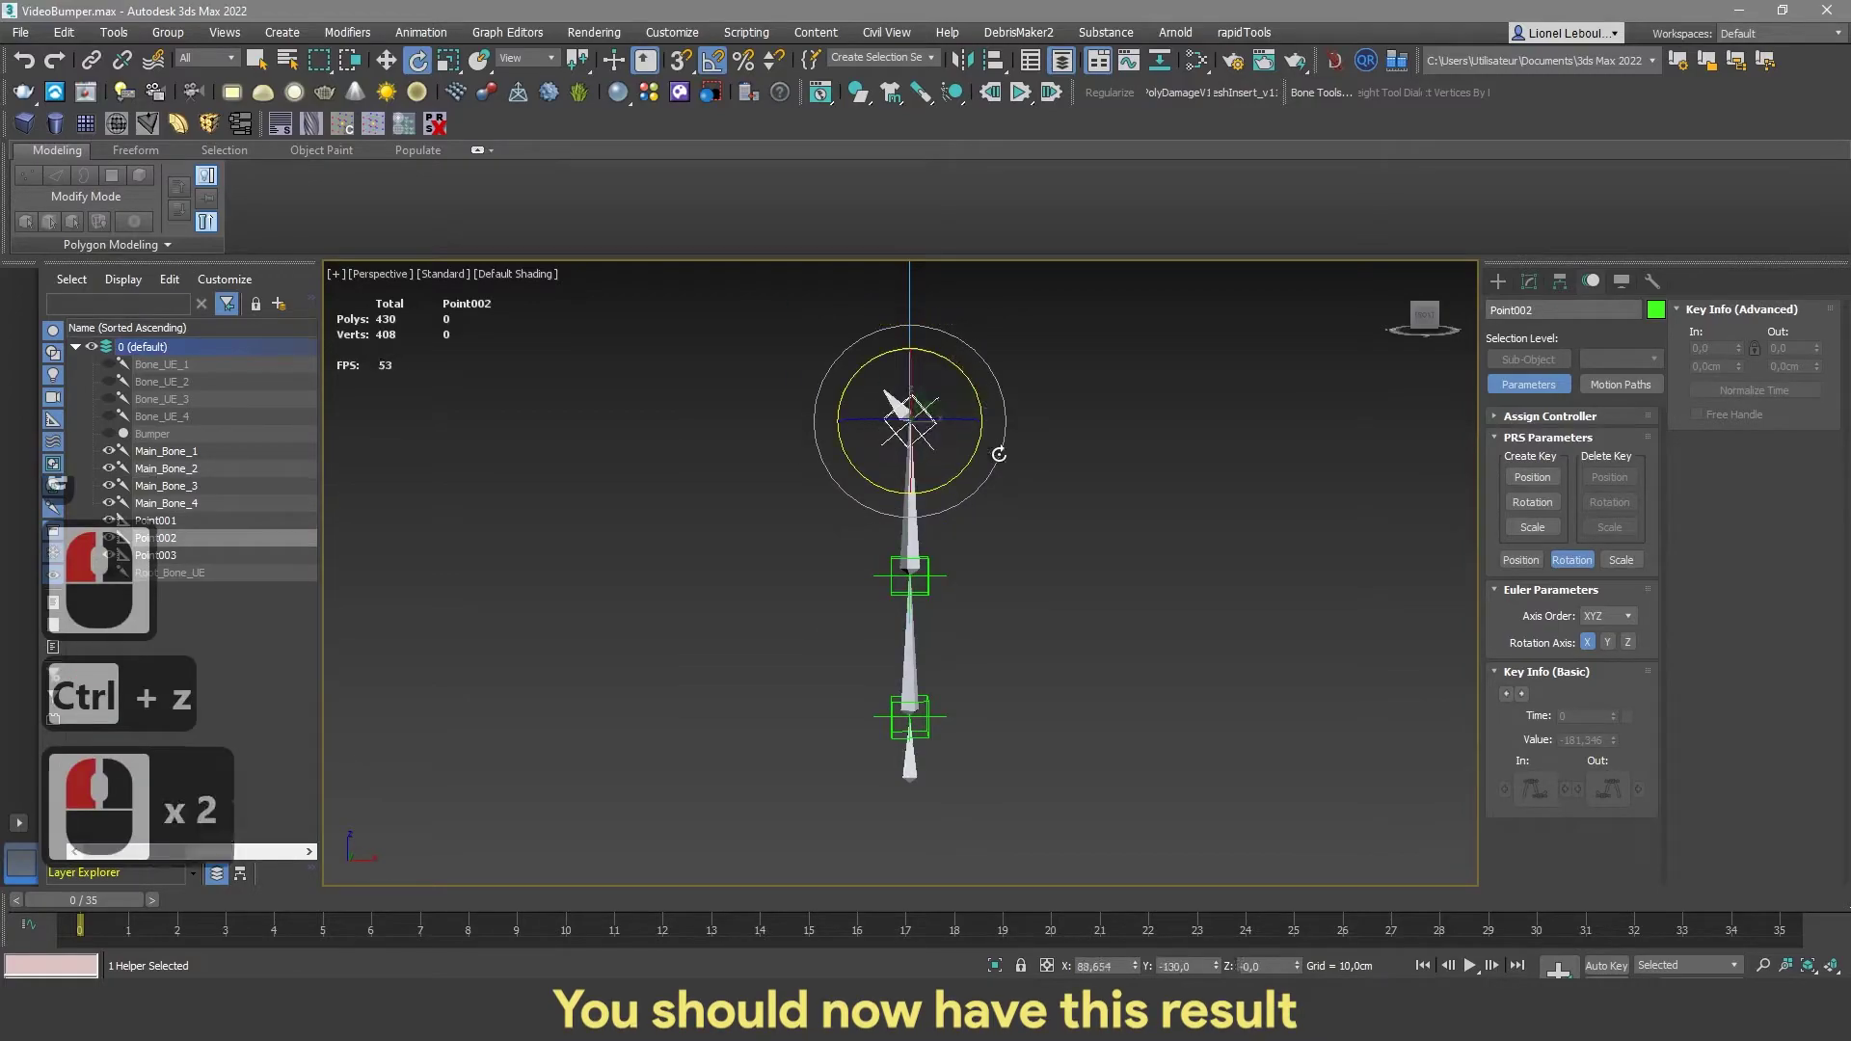
key("ctrl+z")
left_click_drag(967, 675, 968, 665)
key("ctrl+z")
Rotate the middle Point helper to bend the upper bones sideways, try the top helper, and undo these changes
key("w")
left_click(912, 577)
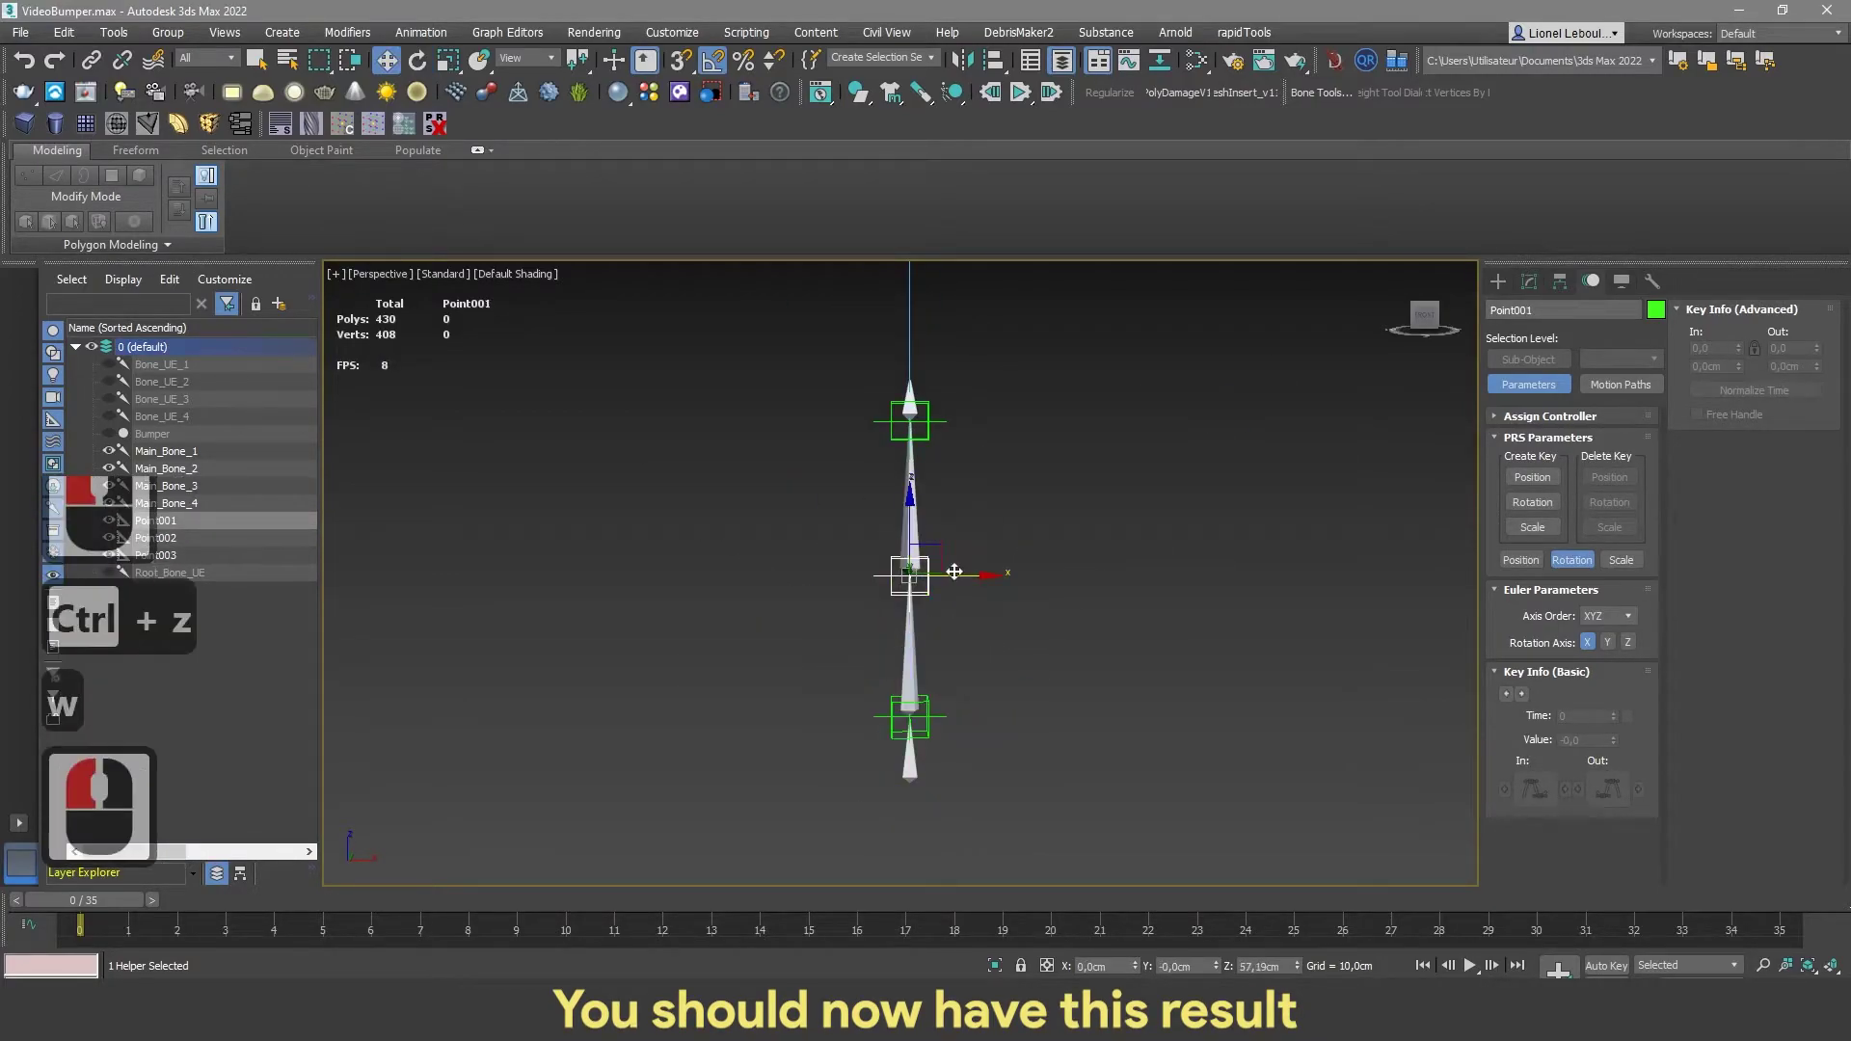
key("e")
left_click_drag(964, 528, 974, 545)
key("w")
left_click(989, 437)
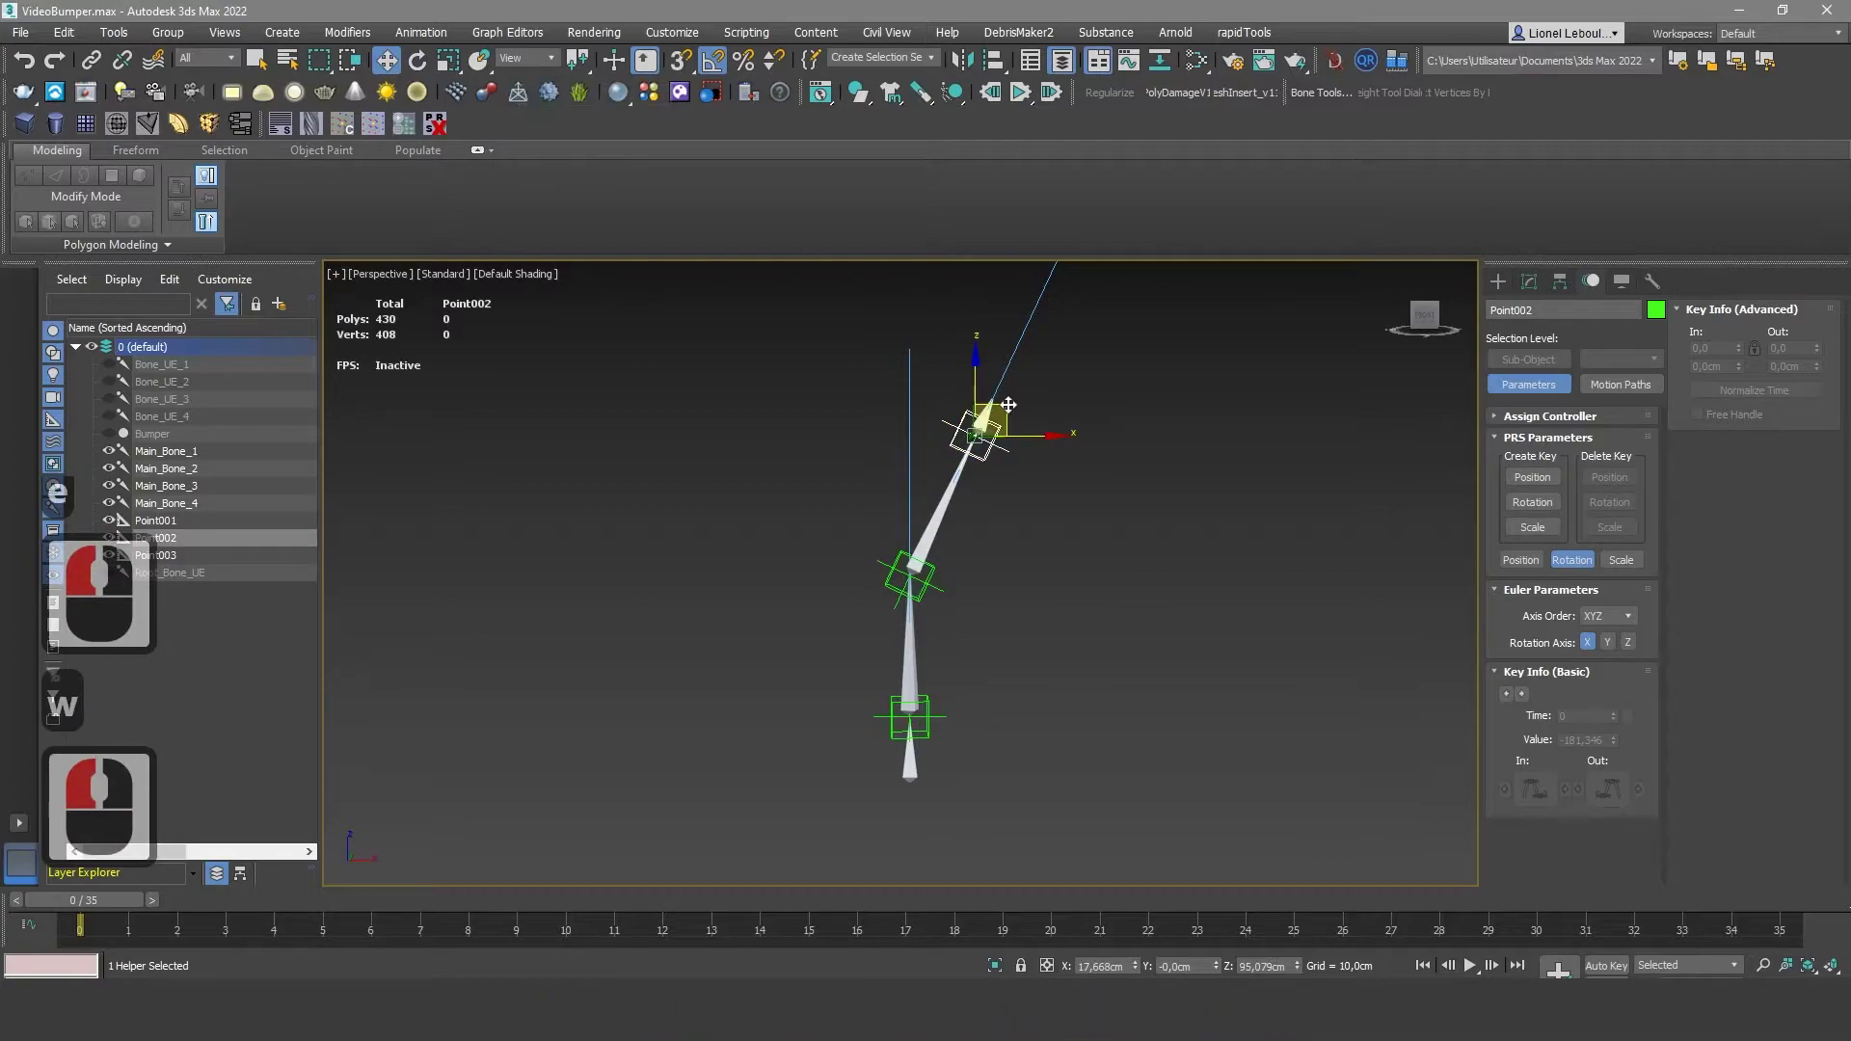
key("ctrl+z")
key("ctrl+z")
key("ctrl+z")
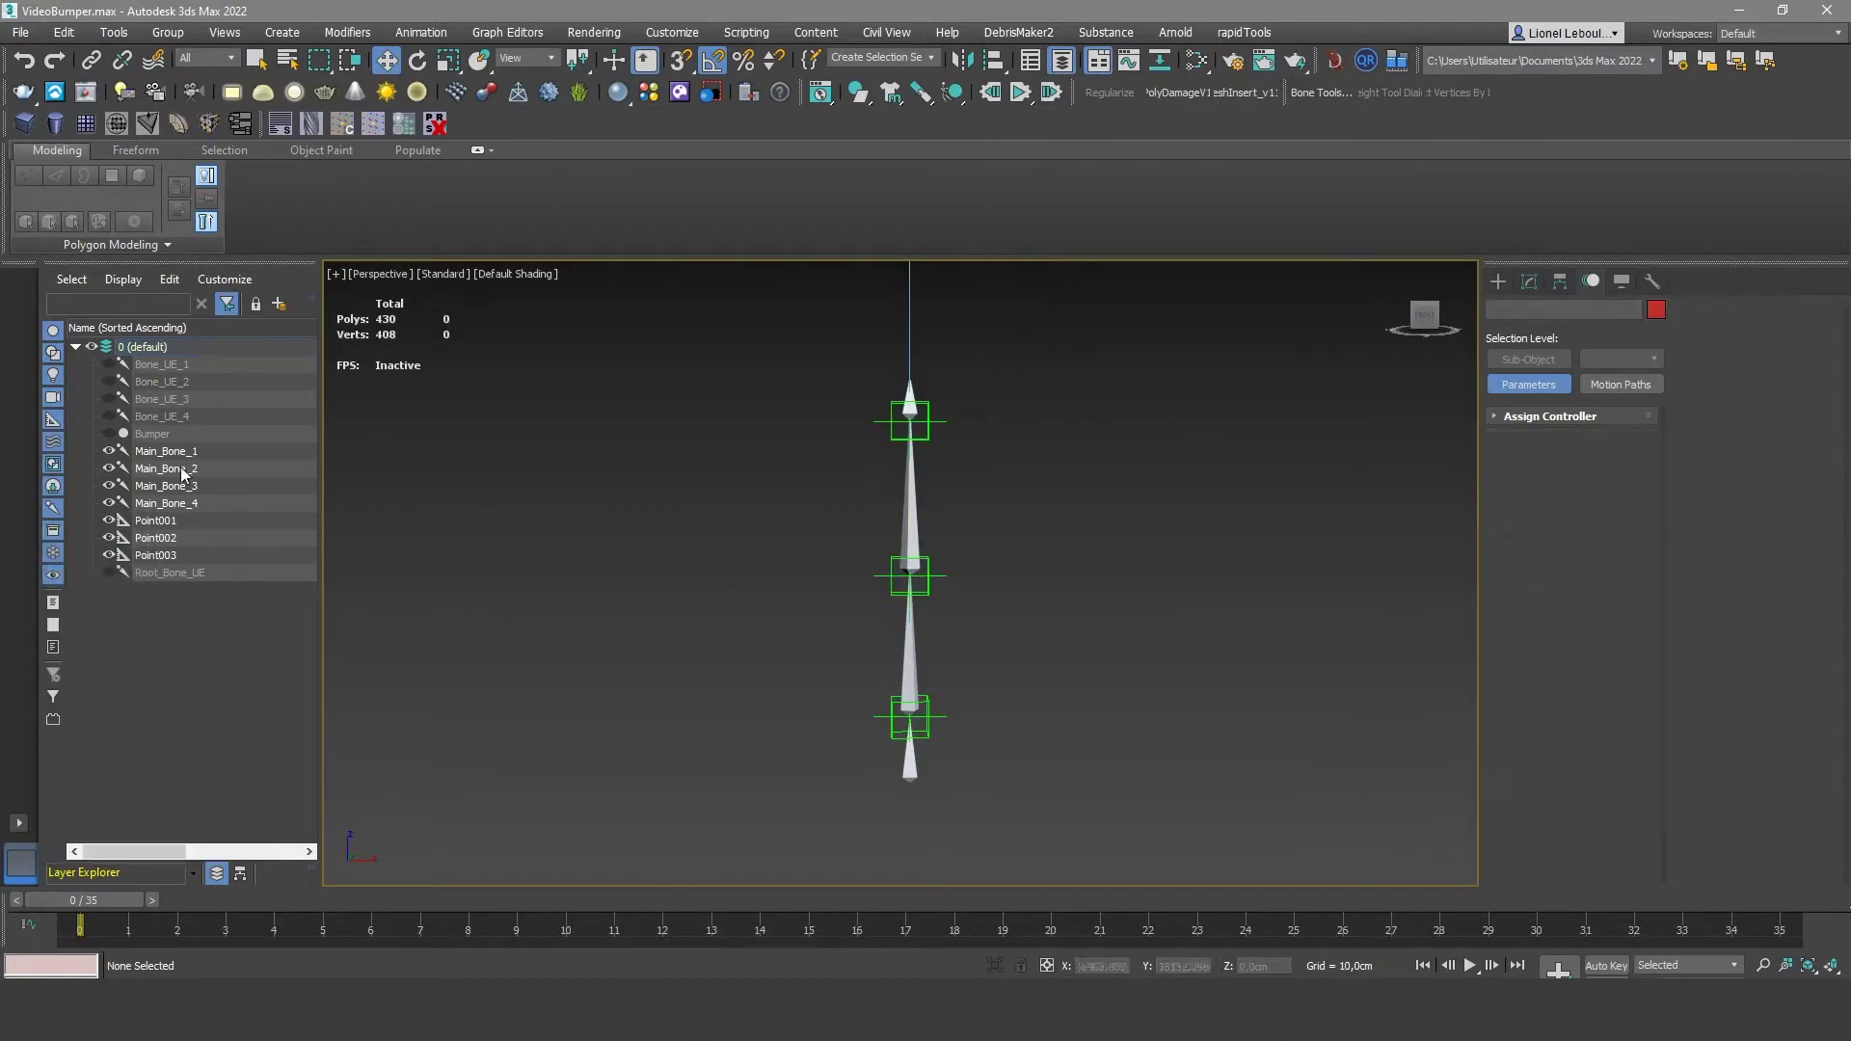
Hide the four Main_Bone objects and the three Point helpers
left_click(109, 451)
left_click(109, 468)
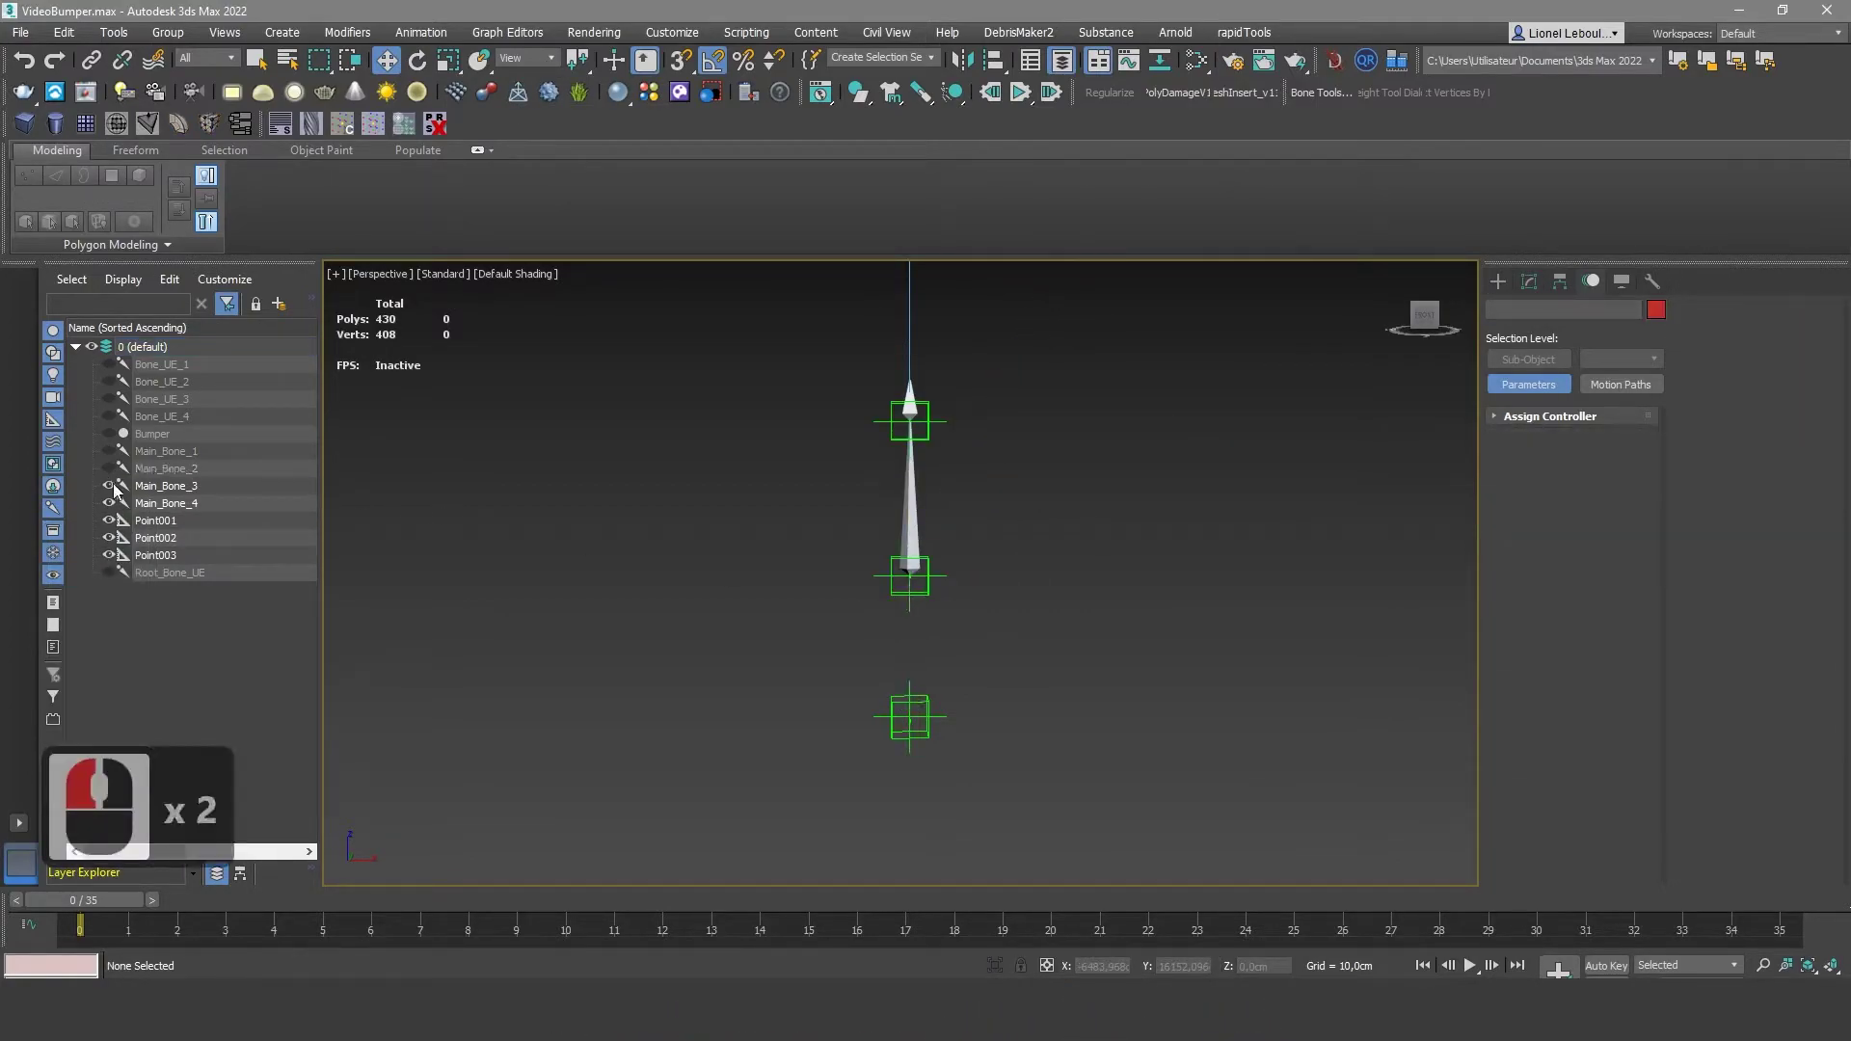
left_click(109, 537)
left_click(109, 556)
Unhide the four red Bone_UE bones and Root_Bone_UE
left_click(166, 416)
left_click(166, 367, "shift")
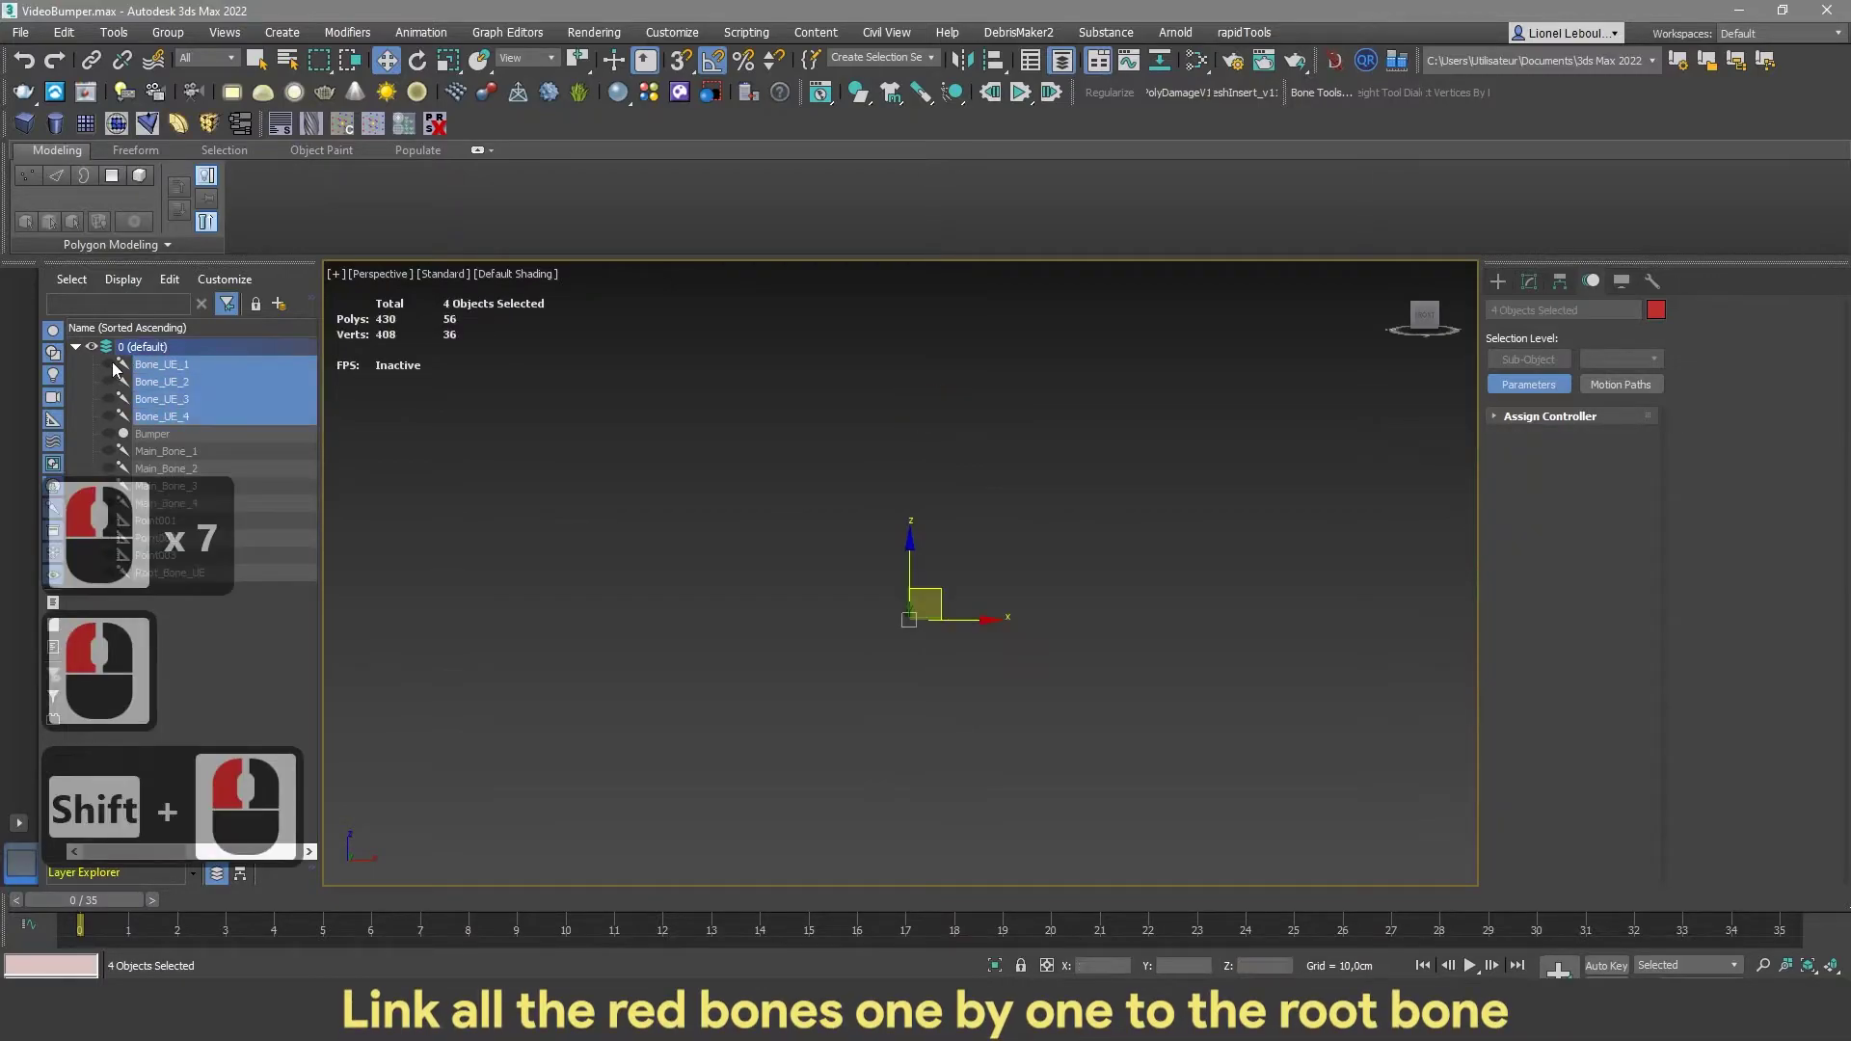
left_click(109, 367)
left_click(145, 572)
Link Bone_UE_4, Bone_UE_3 and Bone_UE_2 one by one directly to Root_Bone_UE
middle_click_drag(952, 550, 907, 626, "alt")
scroll(948, 602, "up", 3)
left_click(88, 64)
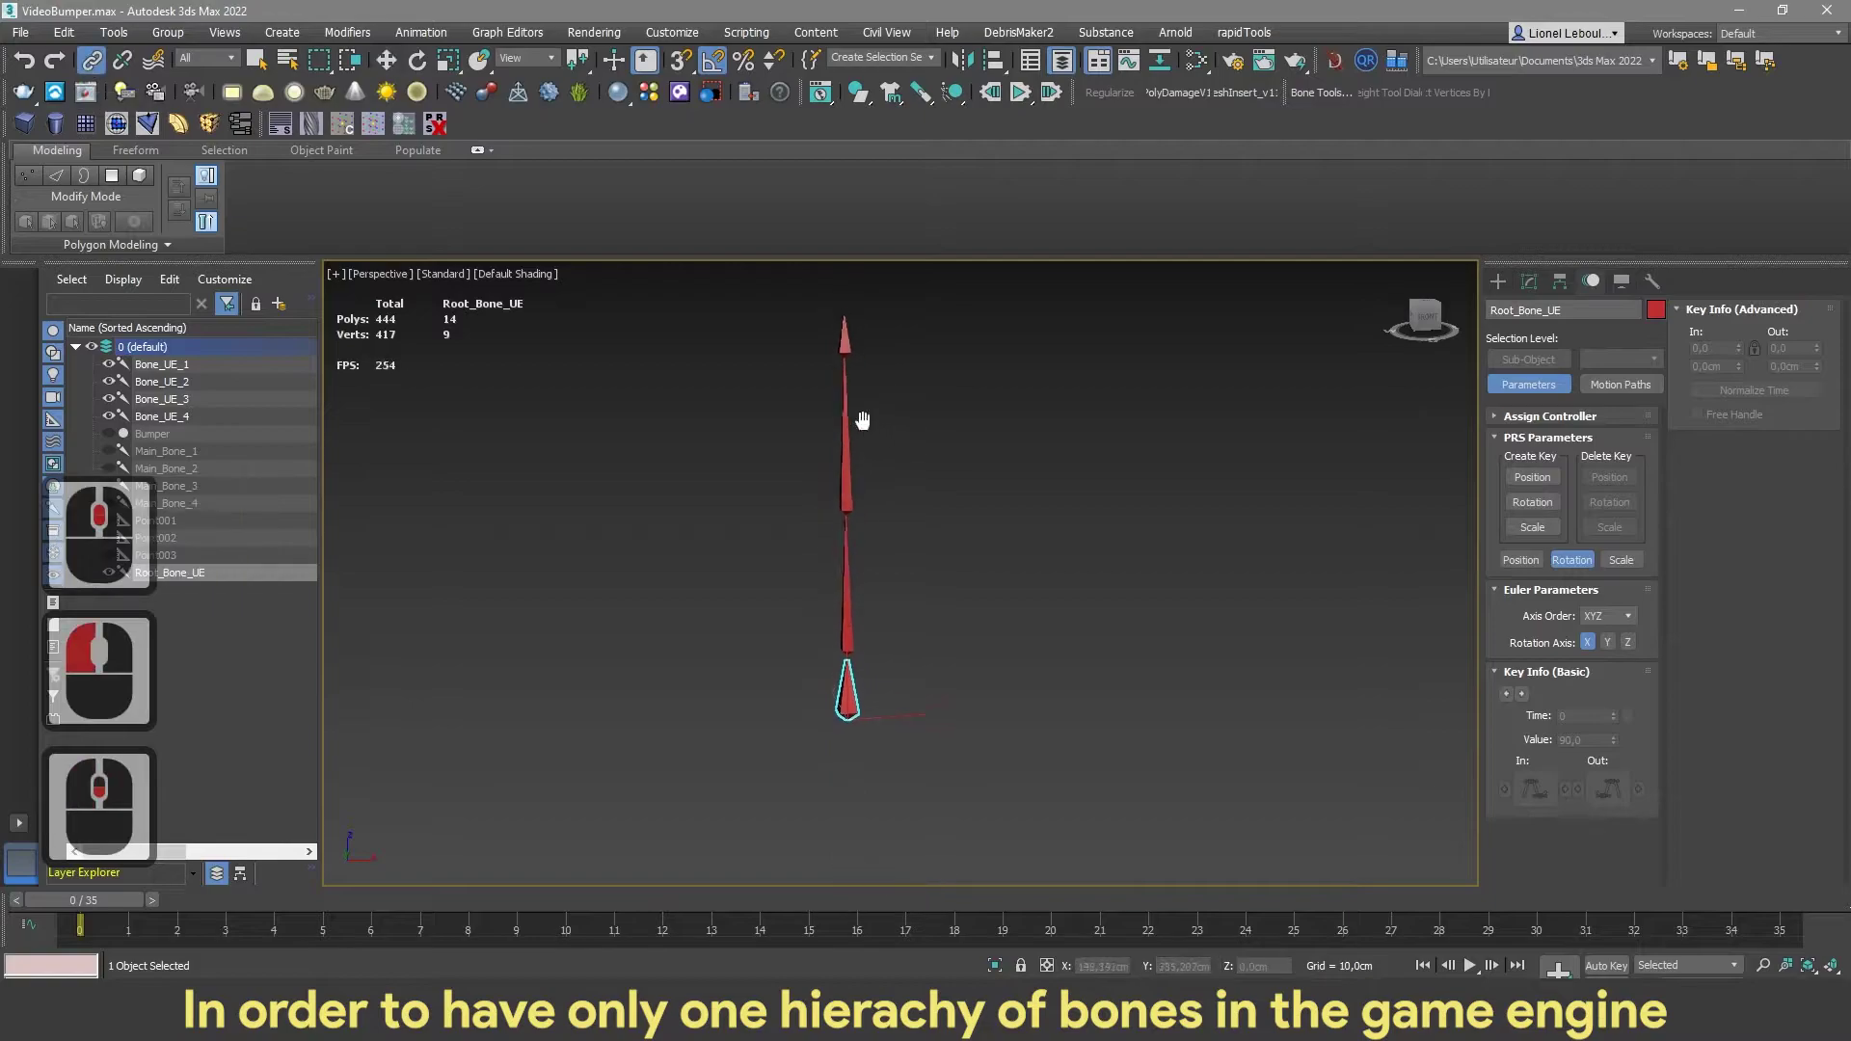
left_click(962, 586)
left_click_drag(844, 335, 852, 698)
left_click_drag(845, 463, 859, 711)
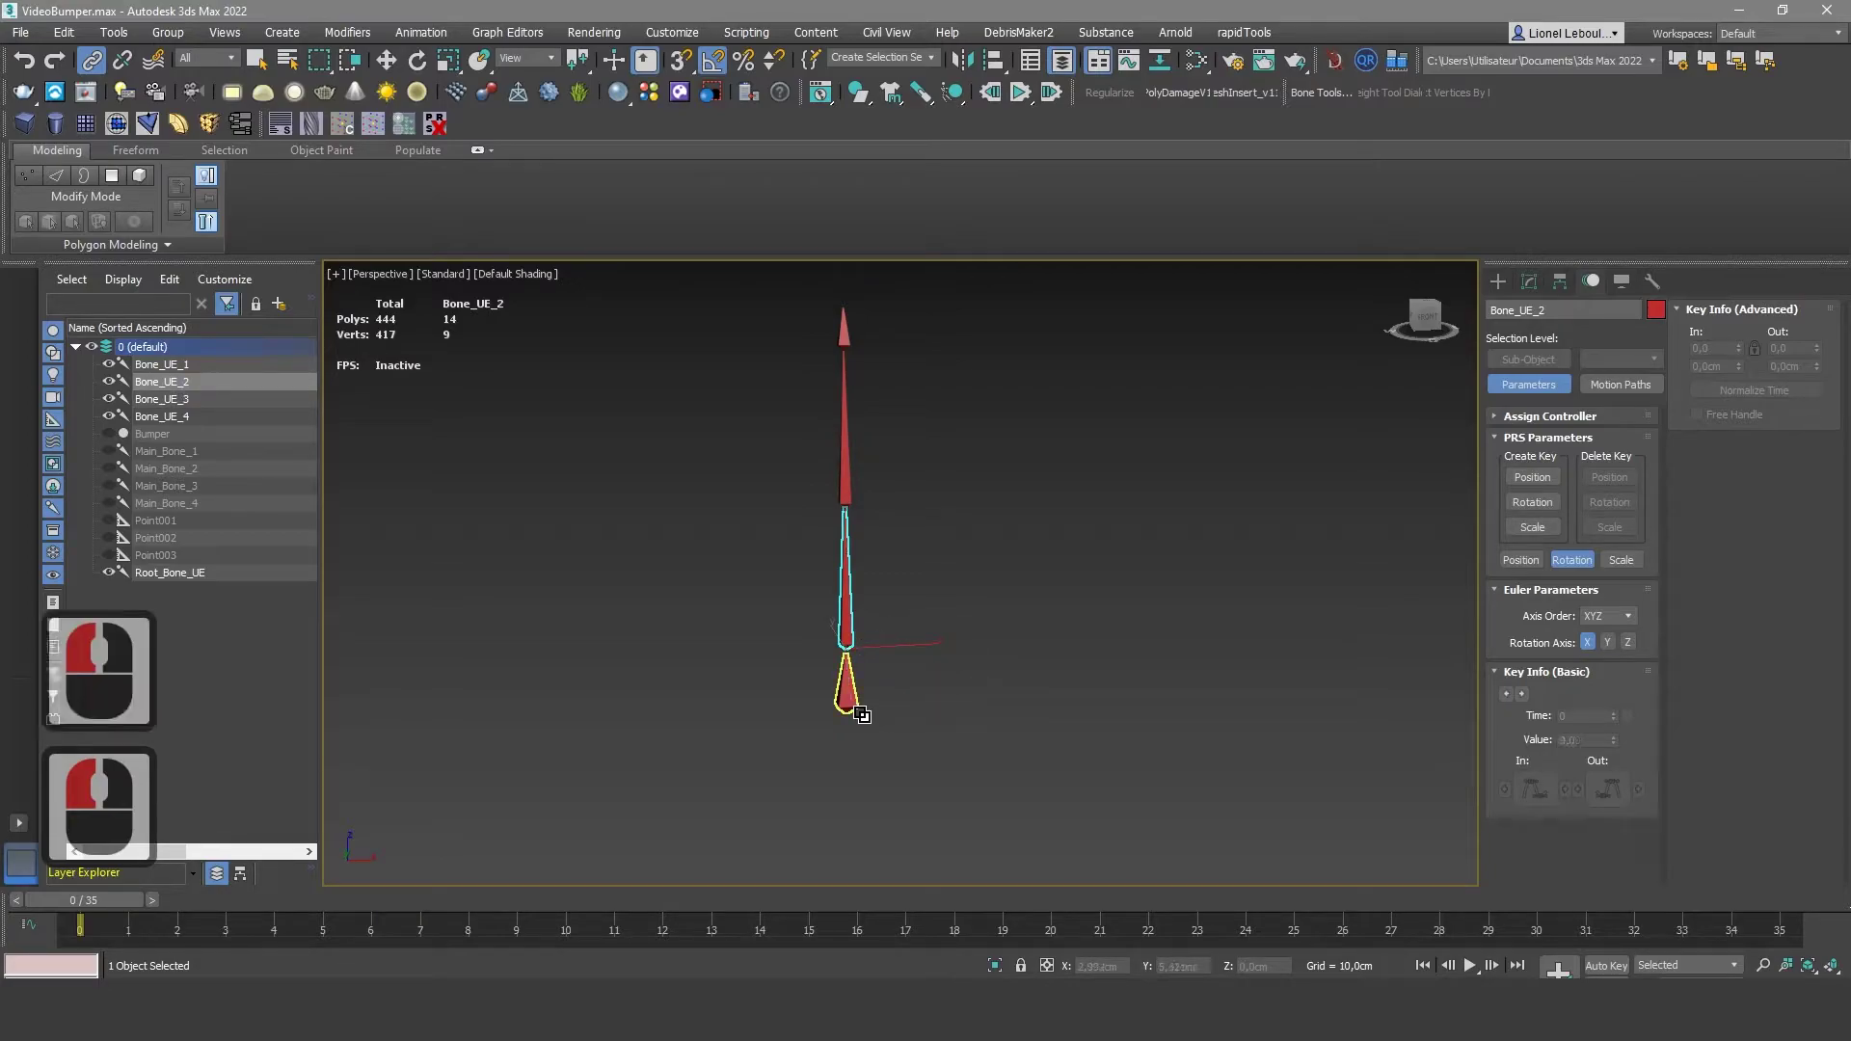
Link Bone_UE_1 to the overlapping Root_Bone_UE at the base of the chain
scroll(857, 706, "up", 3)
left_click(174, 364)
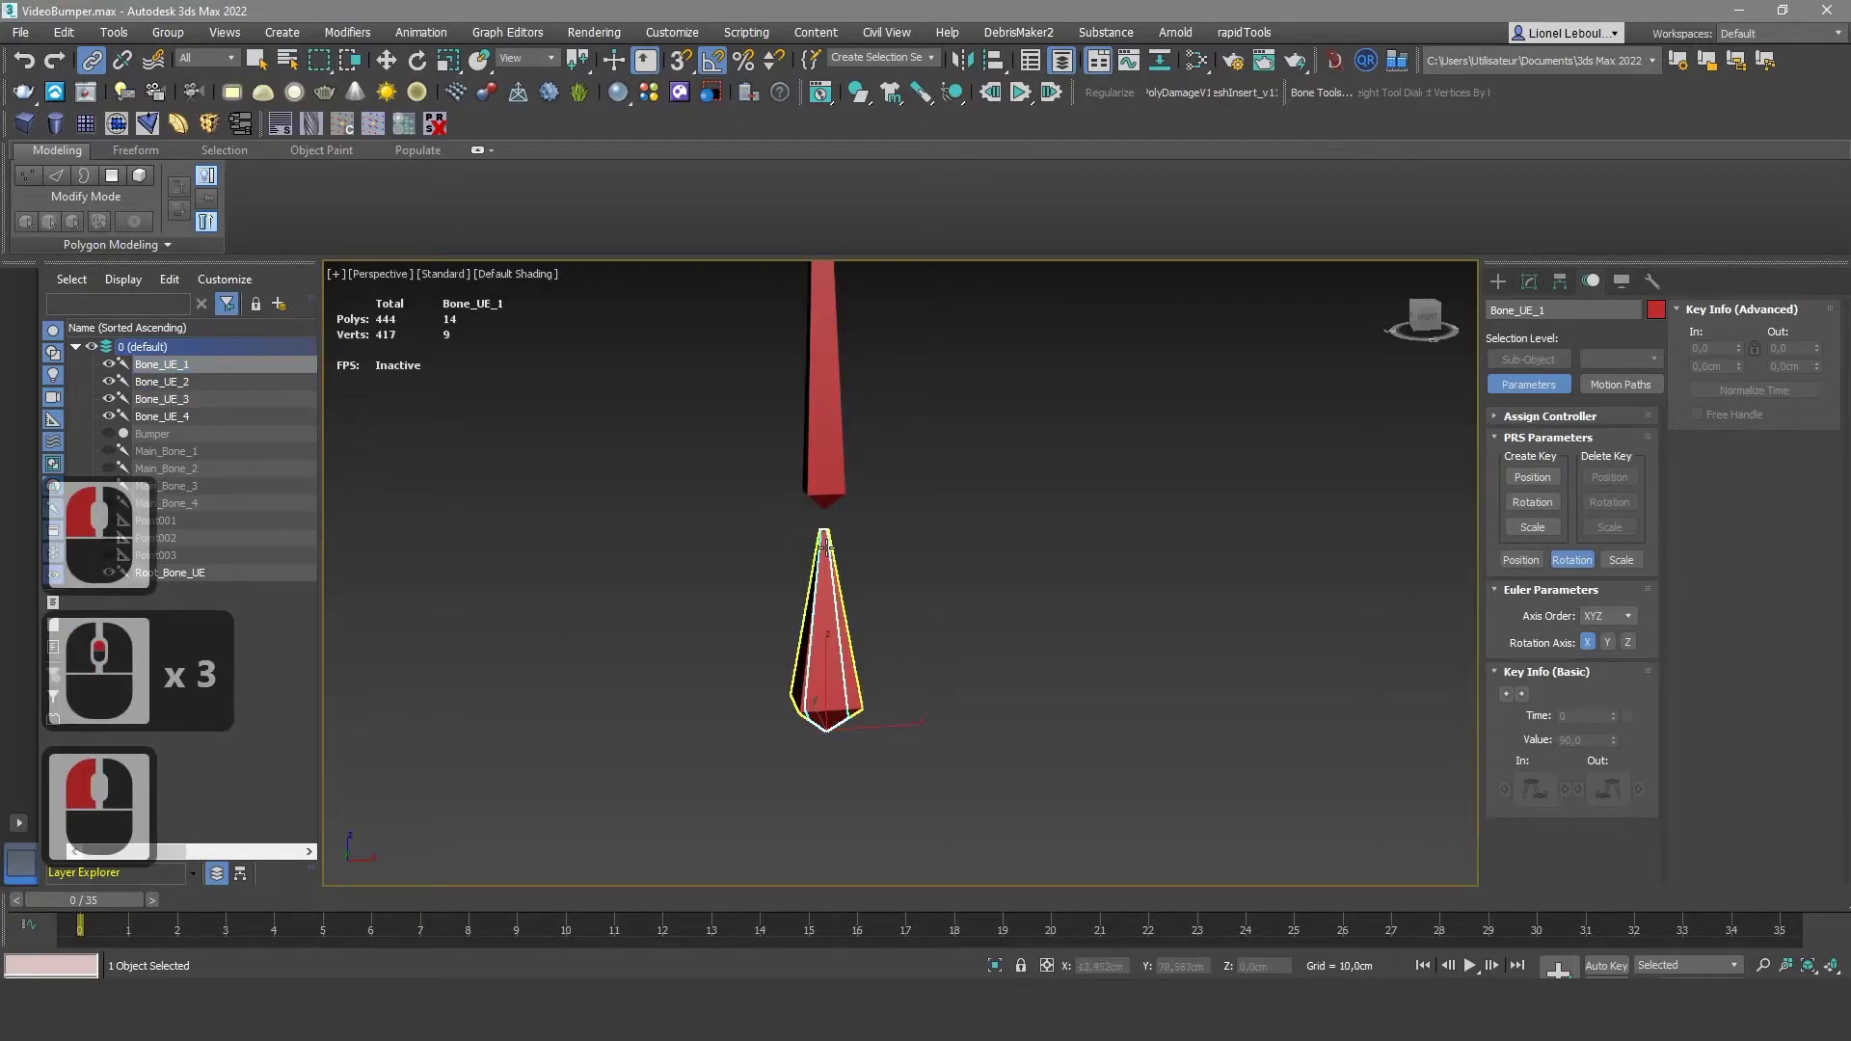
scroll(841, 733, "up", 2)
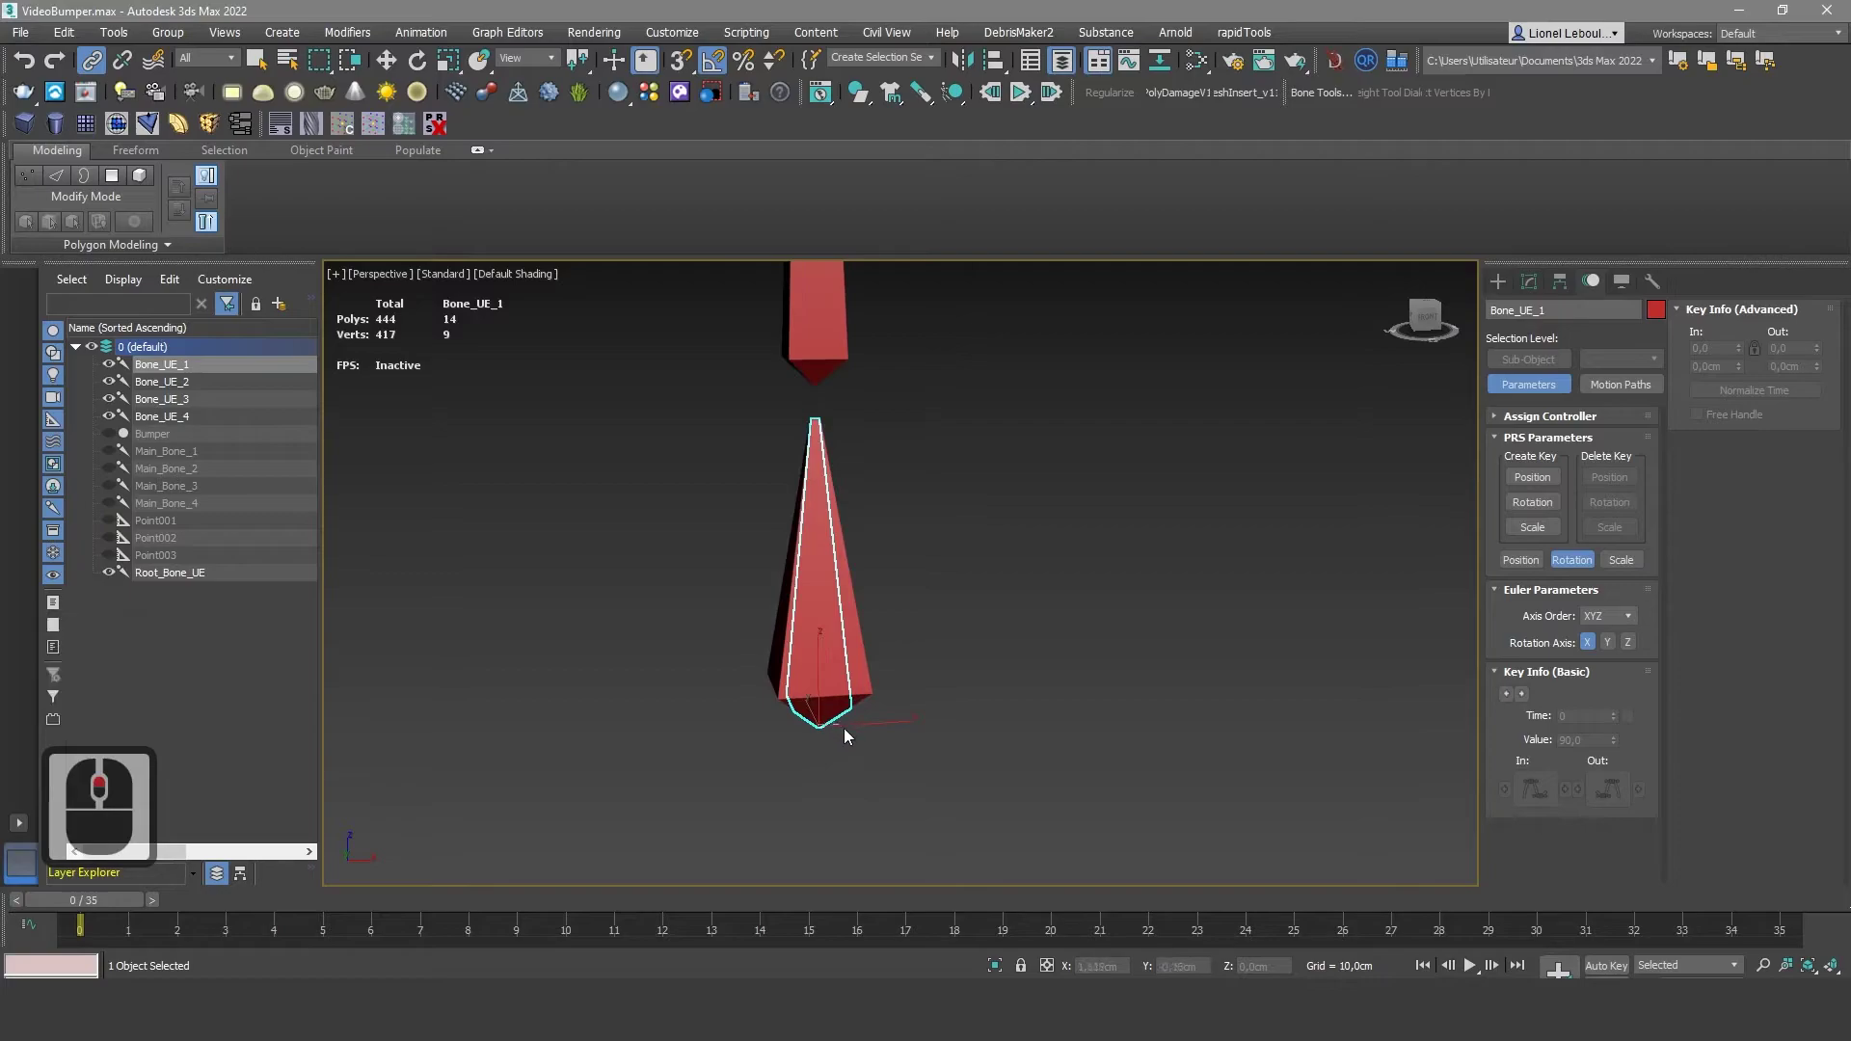
scroll(1002, 617, "down", 3)
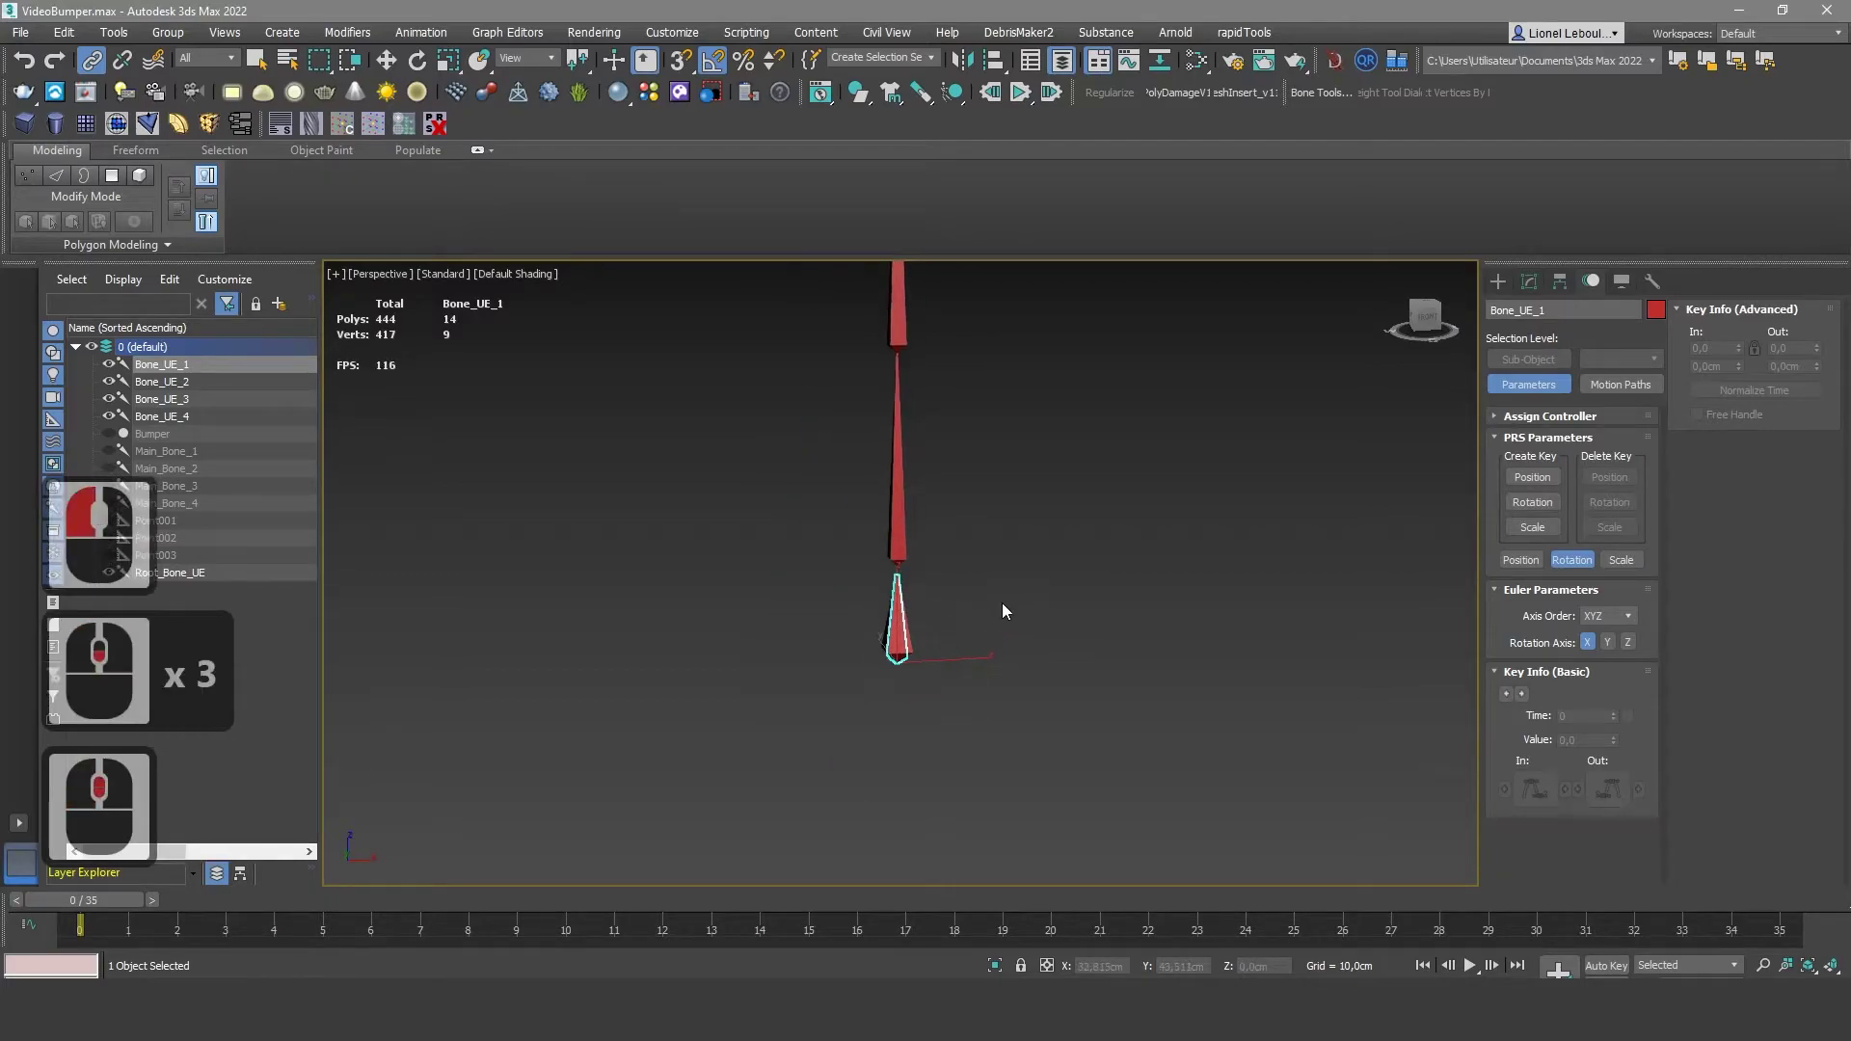
Reopen the animation constraints as a floating list beside the bones and switch from linking back to plain object selection
left_click(420, 32)
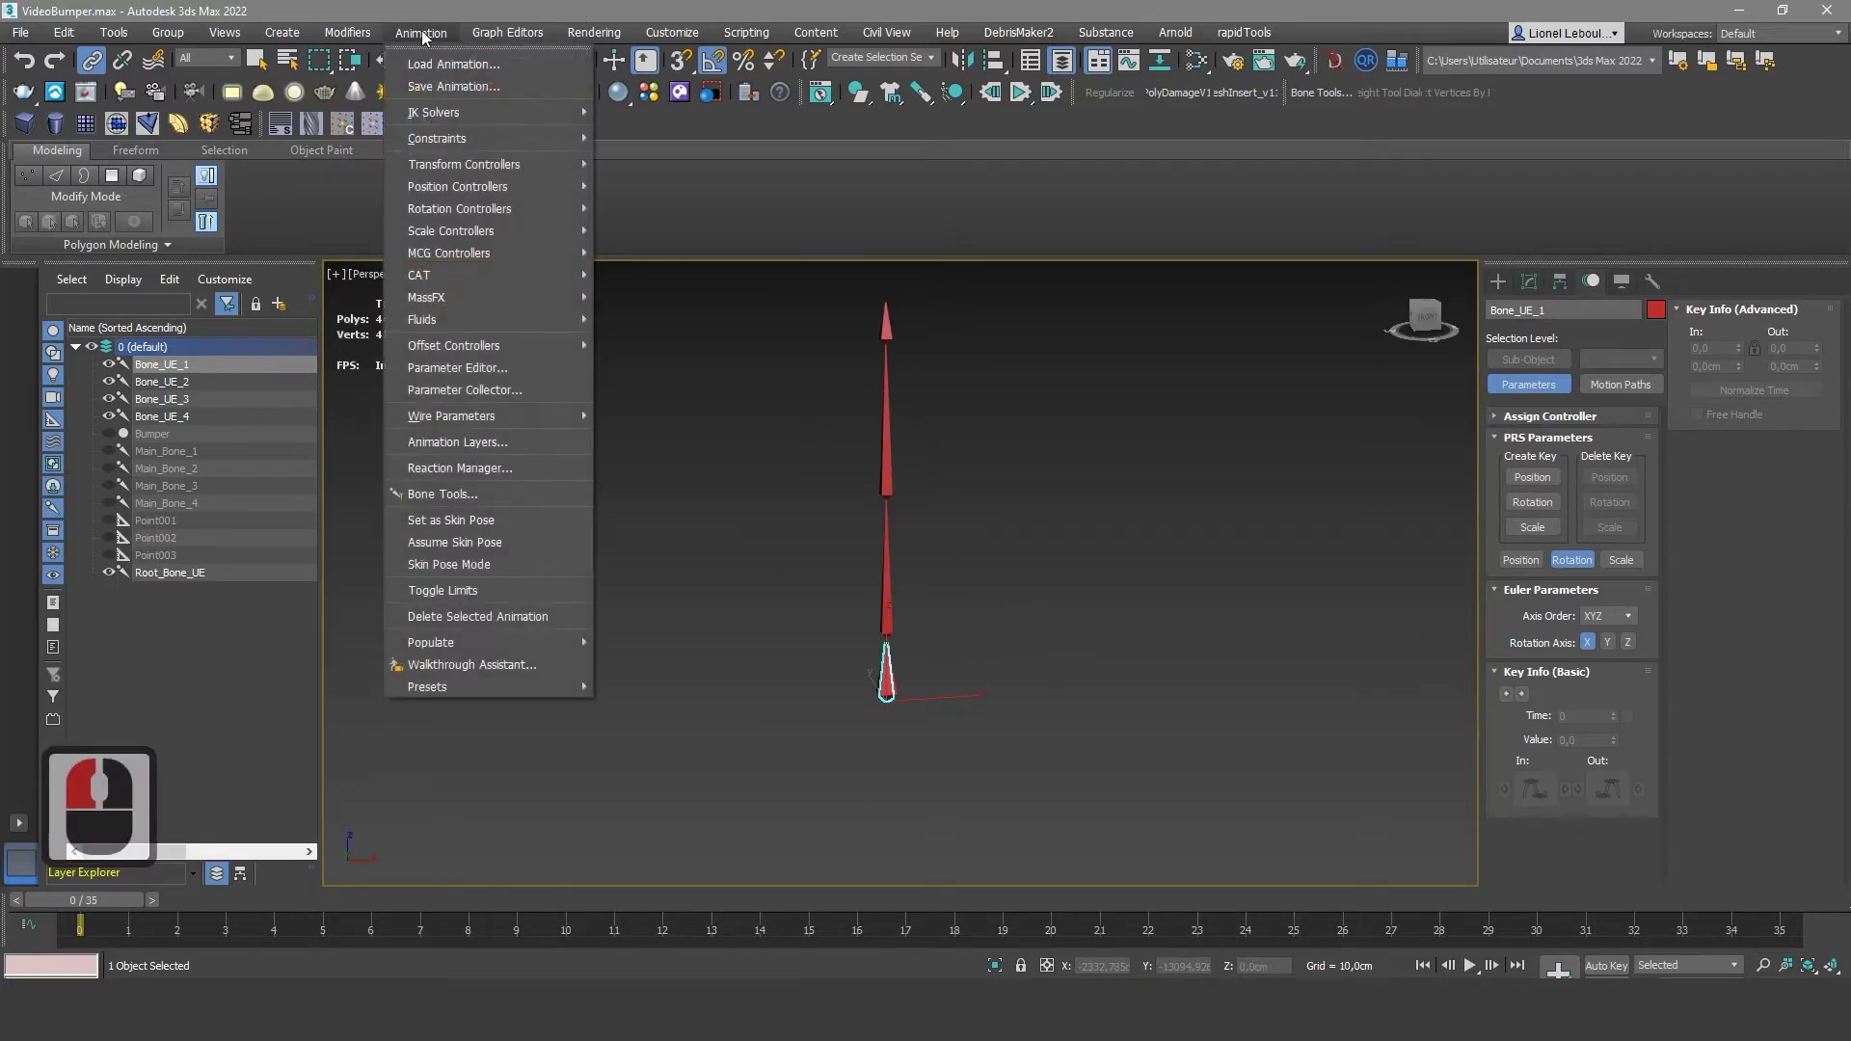
left_click(453, 130)
double_click(636, 122)
left_click_drag(626, 121, 497, 427)
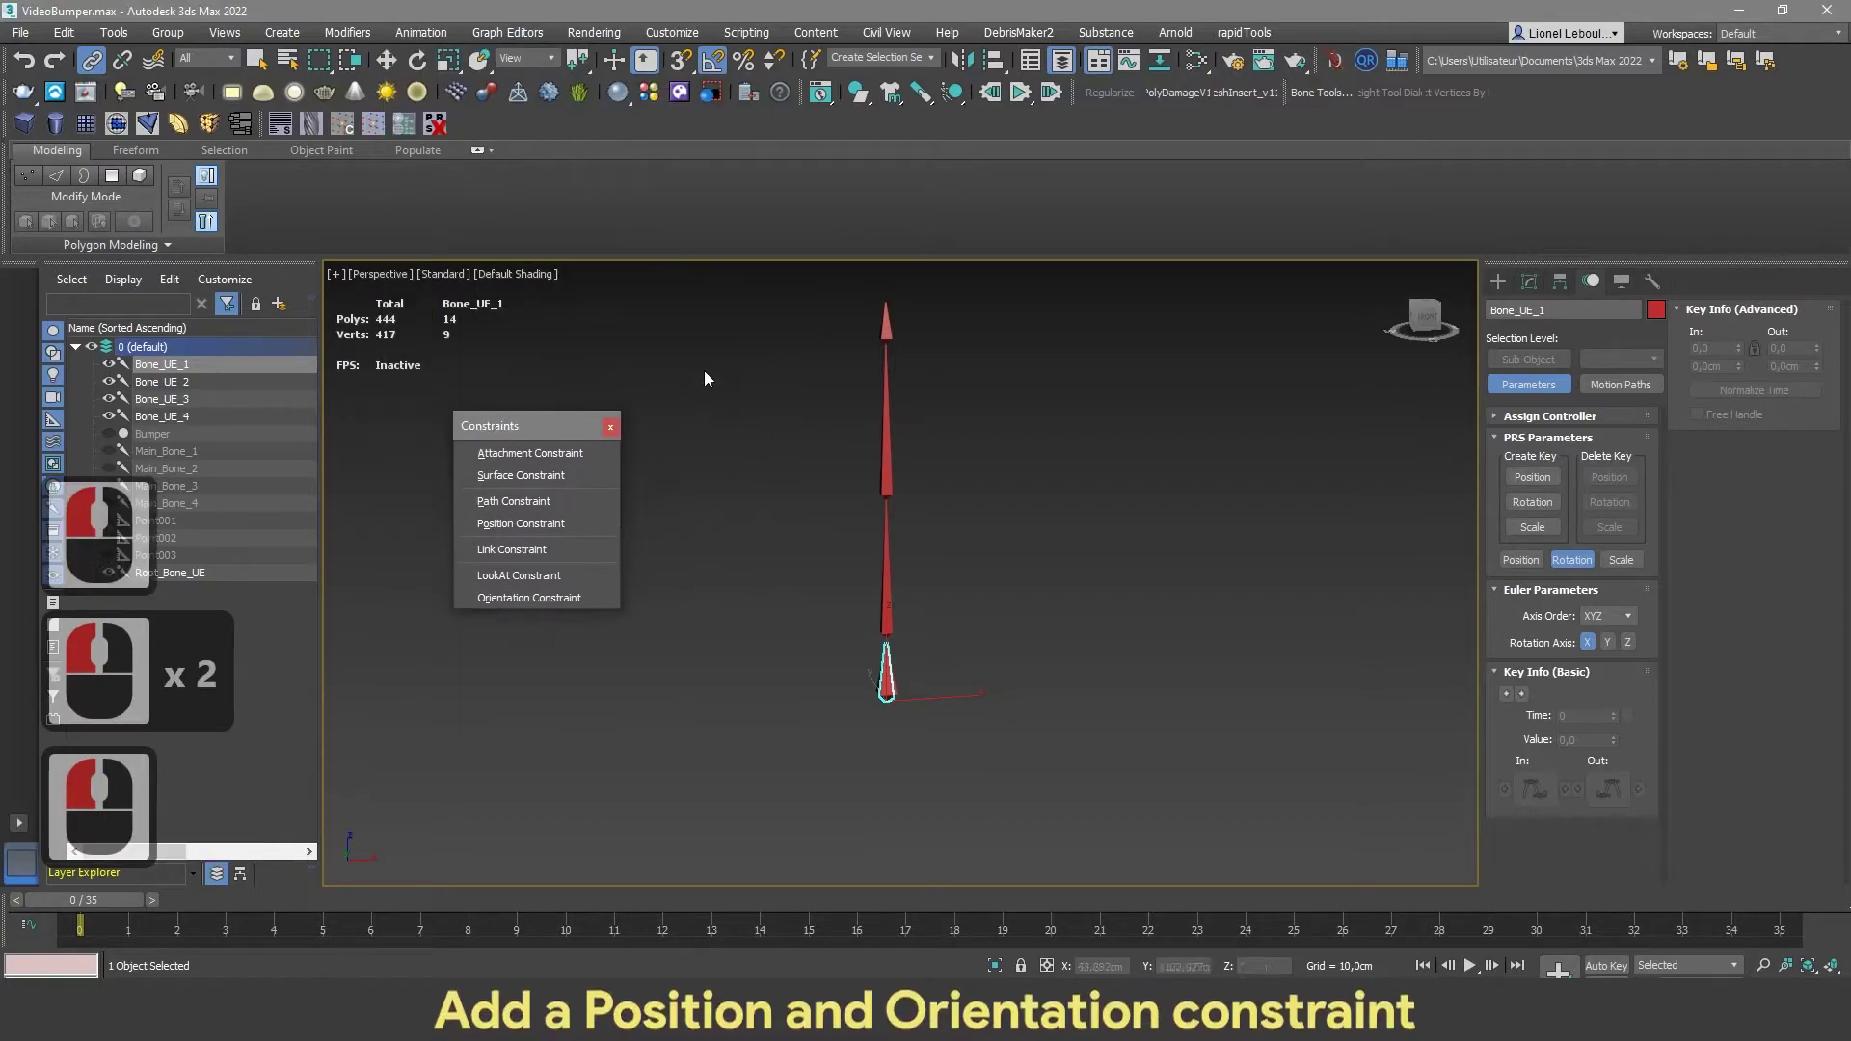
left_click(256, 60)
middle_click_drag(651, 399, 641, 415)
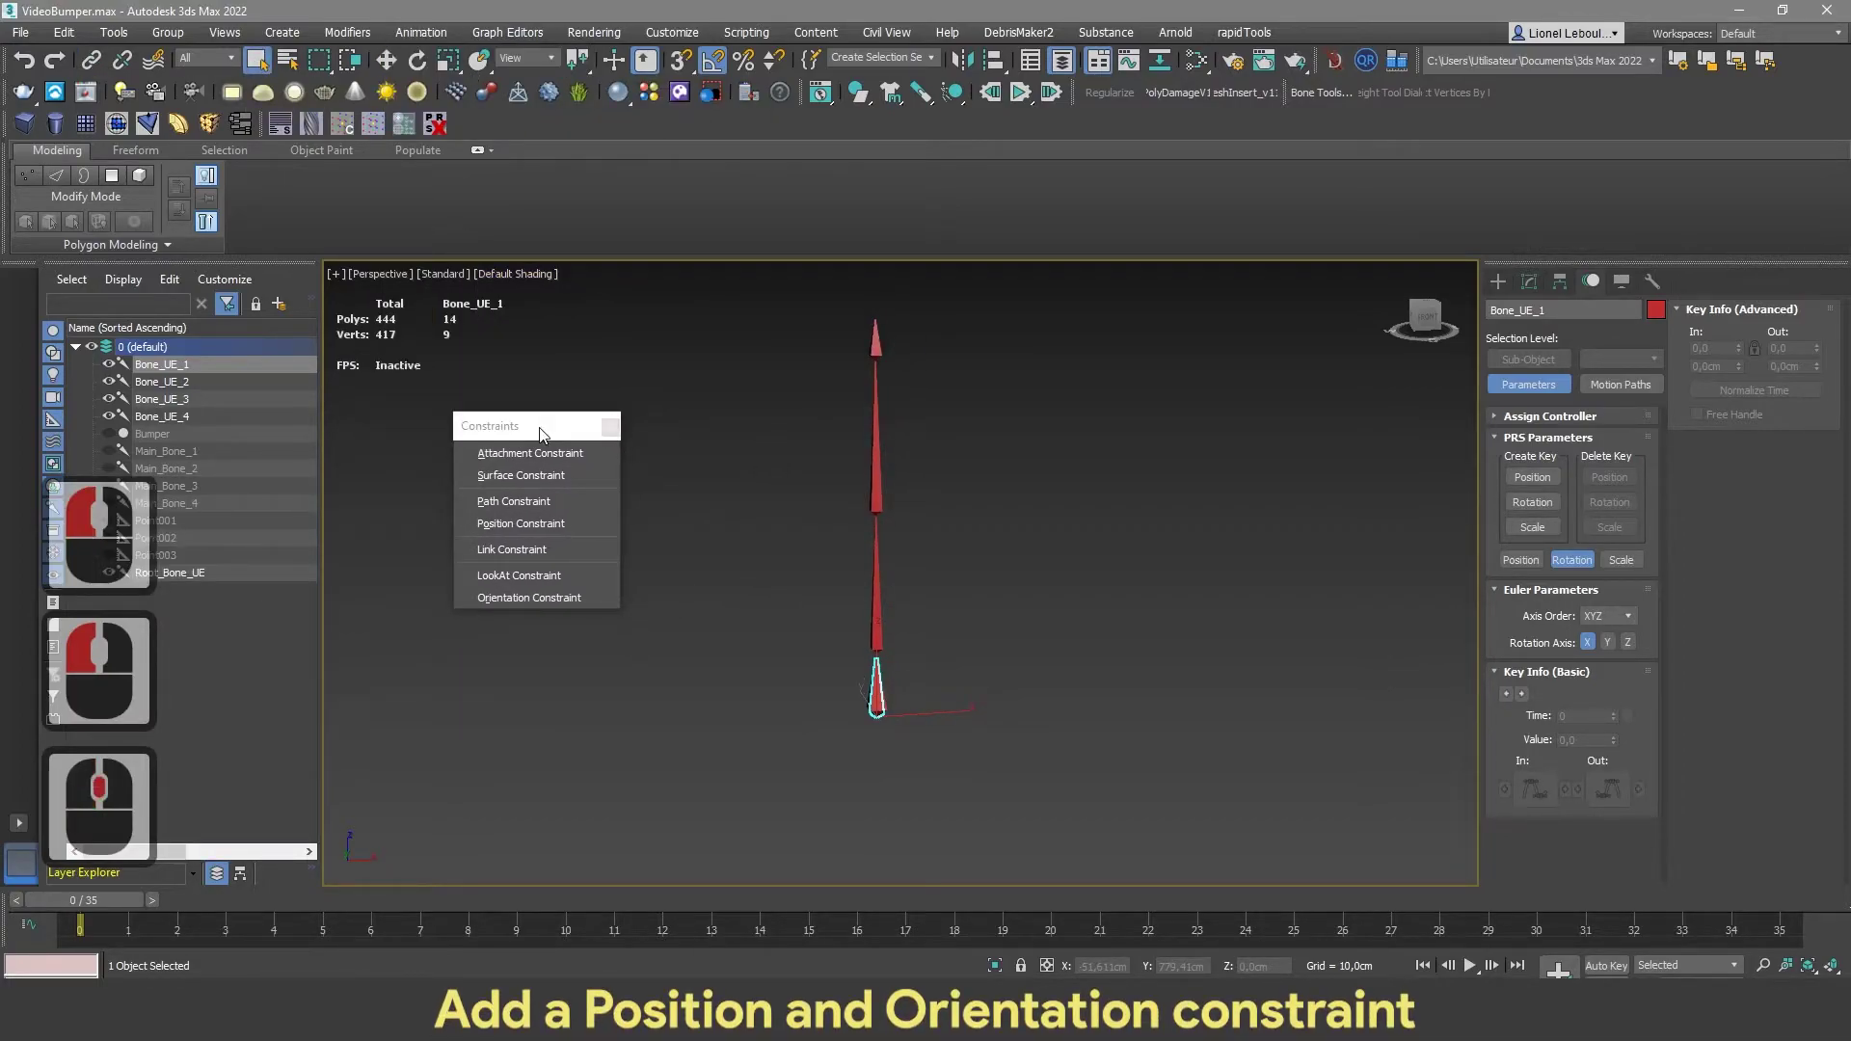
Unhide Main_Bone_1 to Main_Bone_4 and hide Root_Bone_UE
left_click(108, 450)
left_click(108, 468)
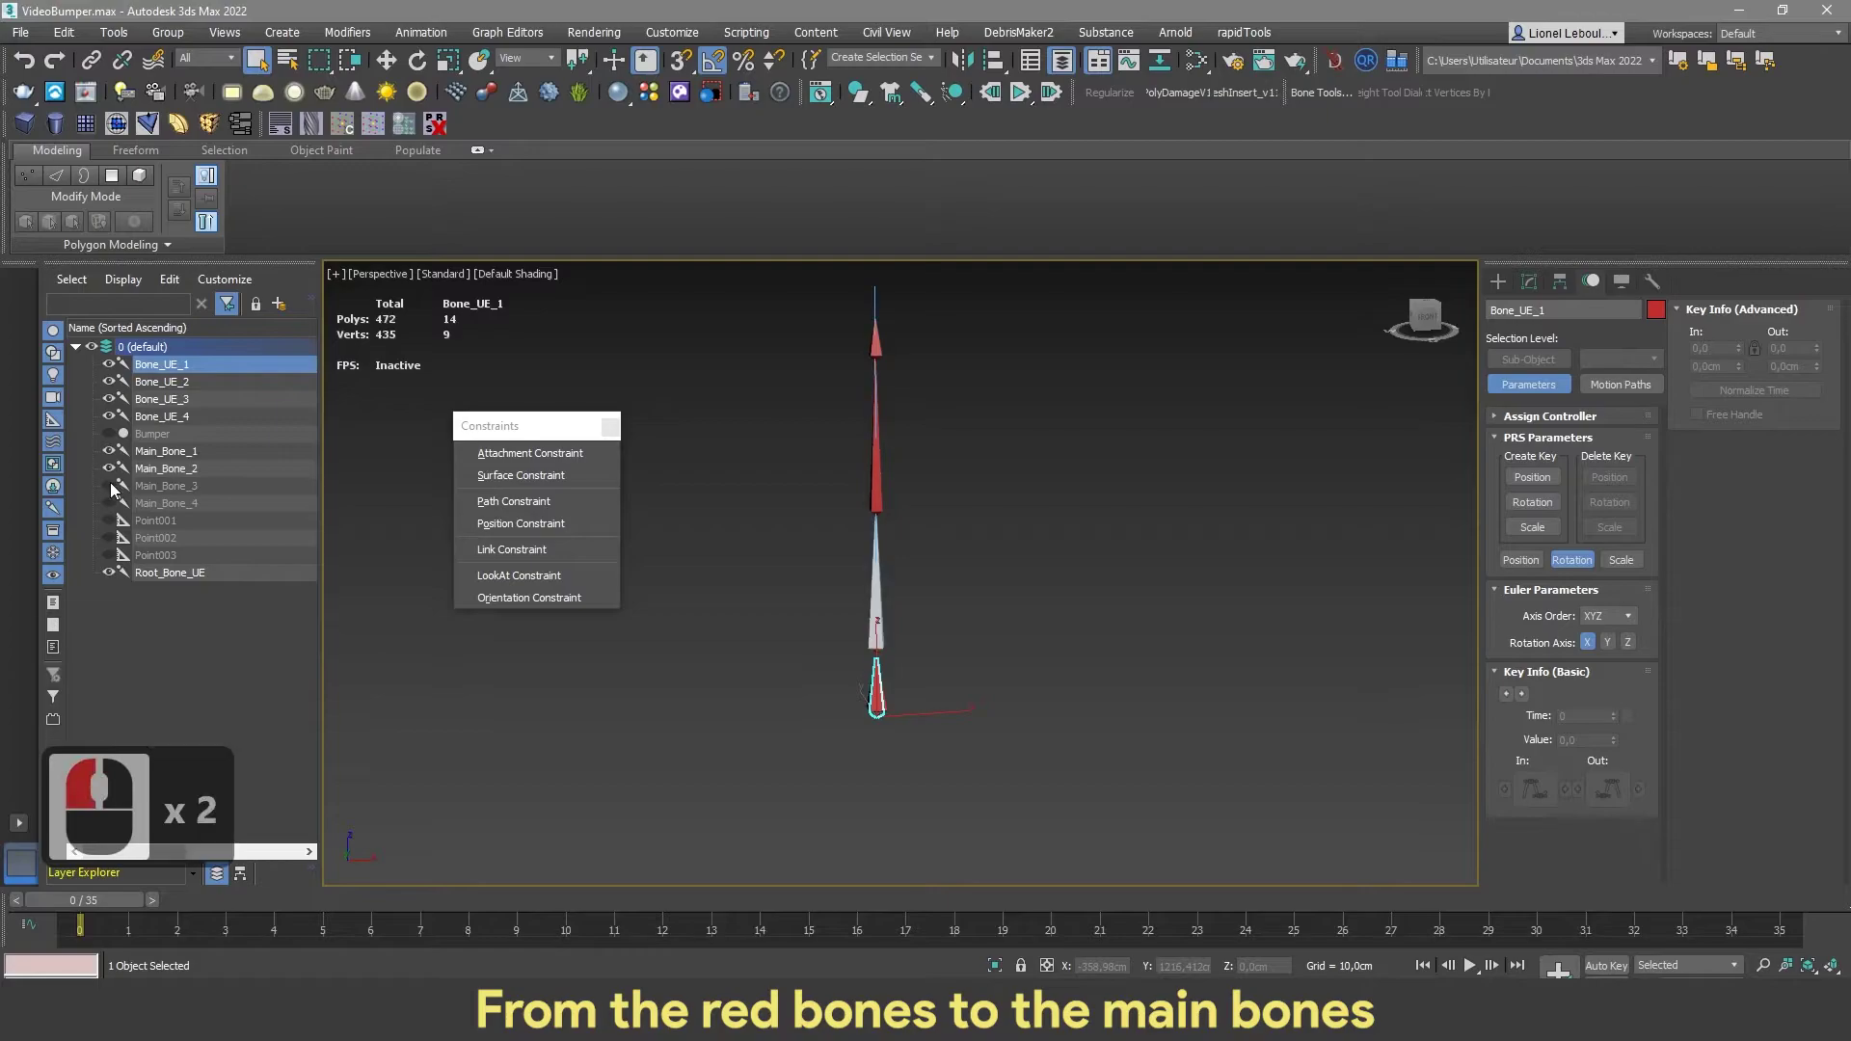
left_click(108, 485)
left_click(108, 502)
scroll(862, 355, "up", 2)
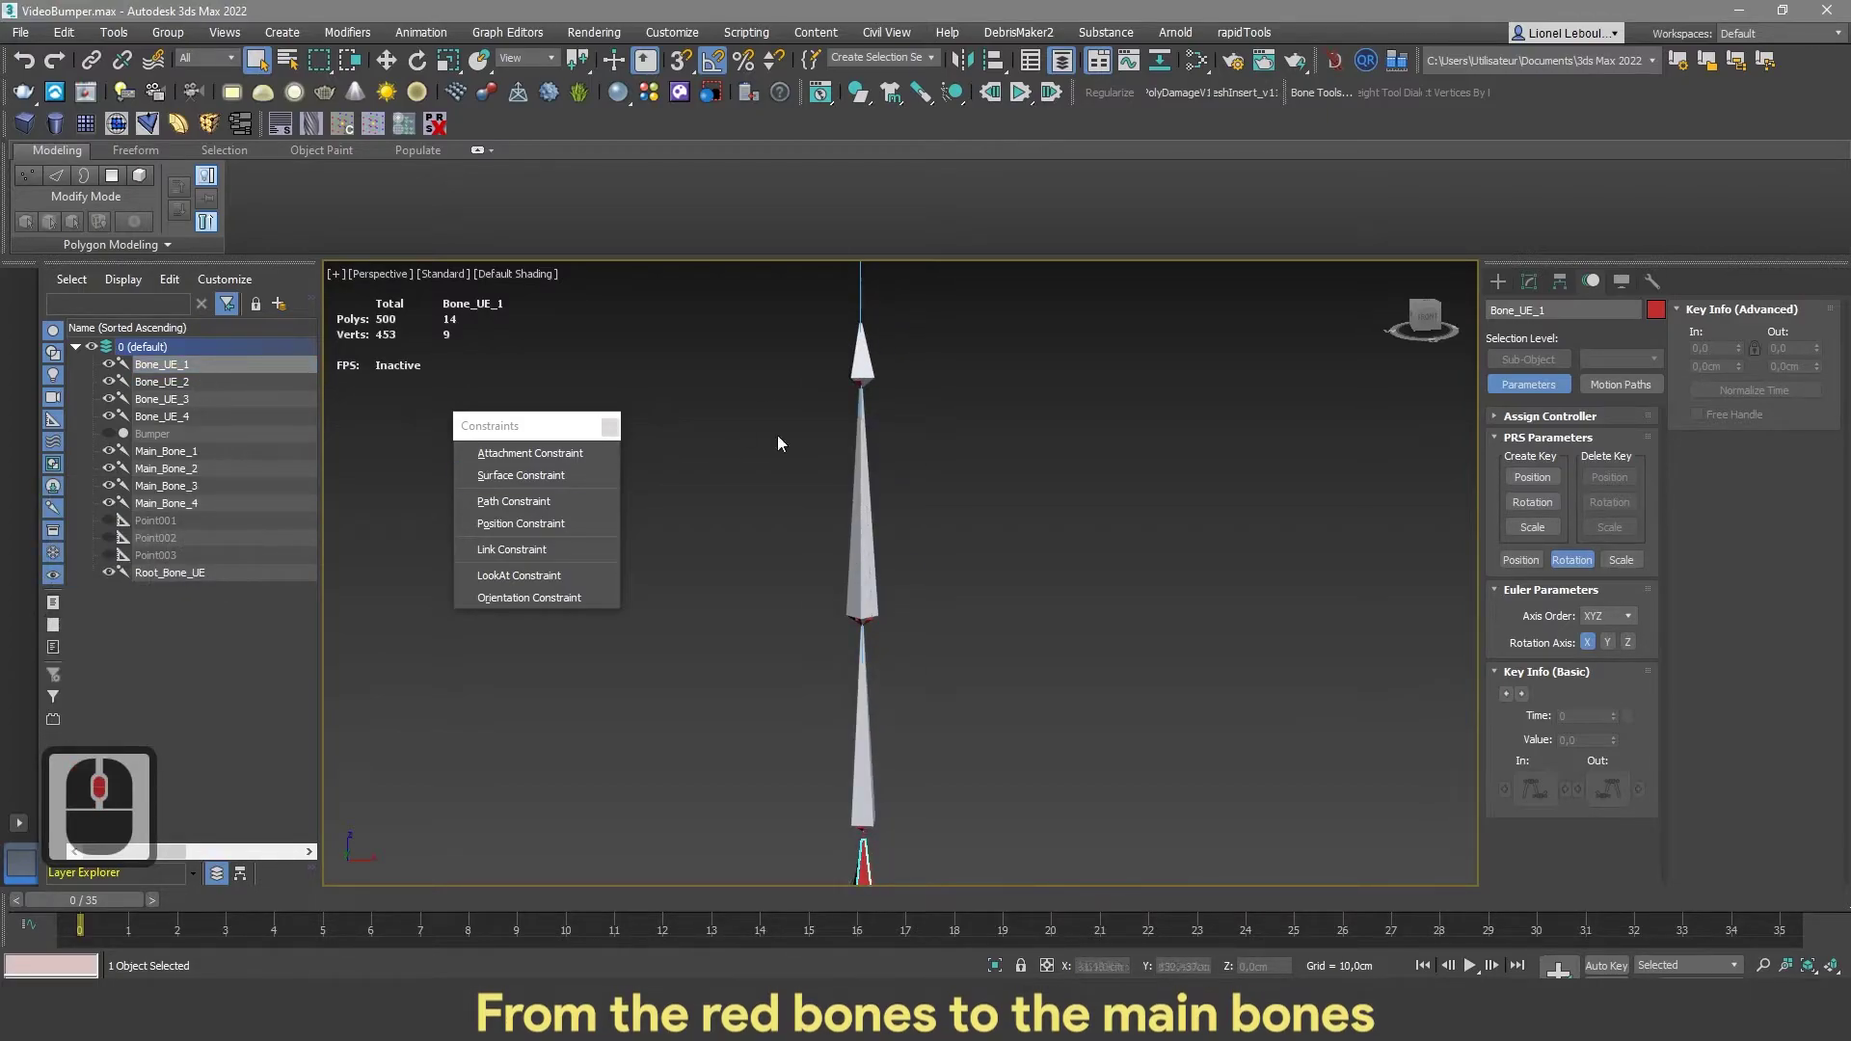
scroll(818, 678, "up", 3)
left_click(108, 574)
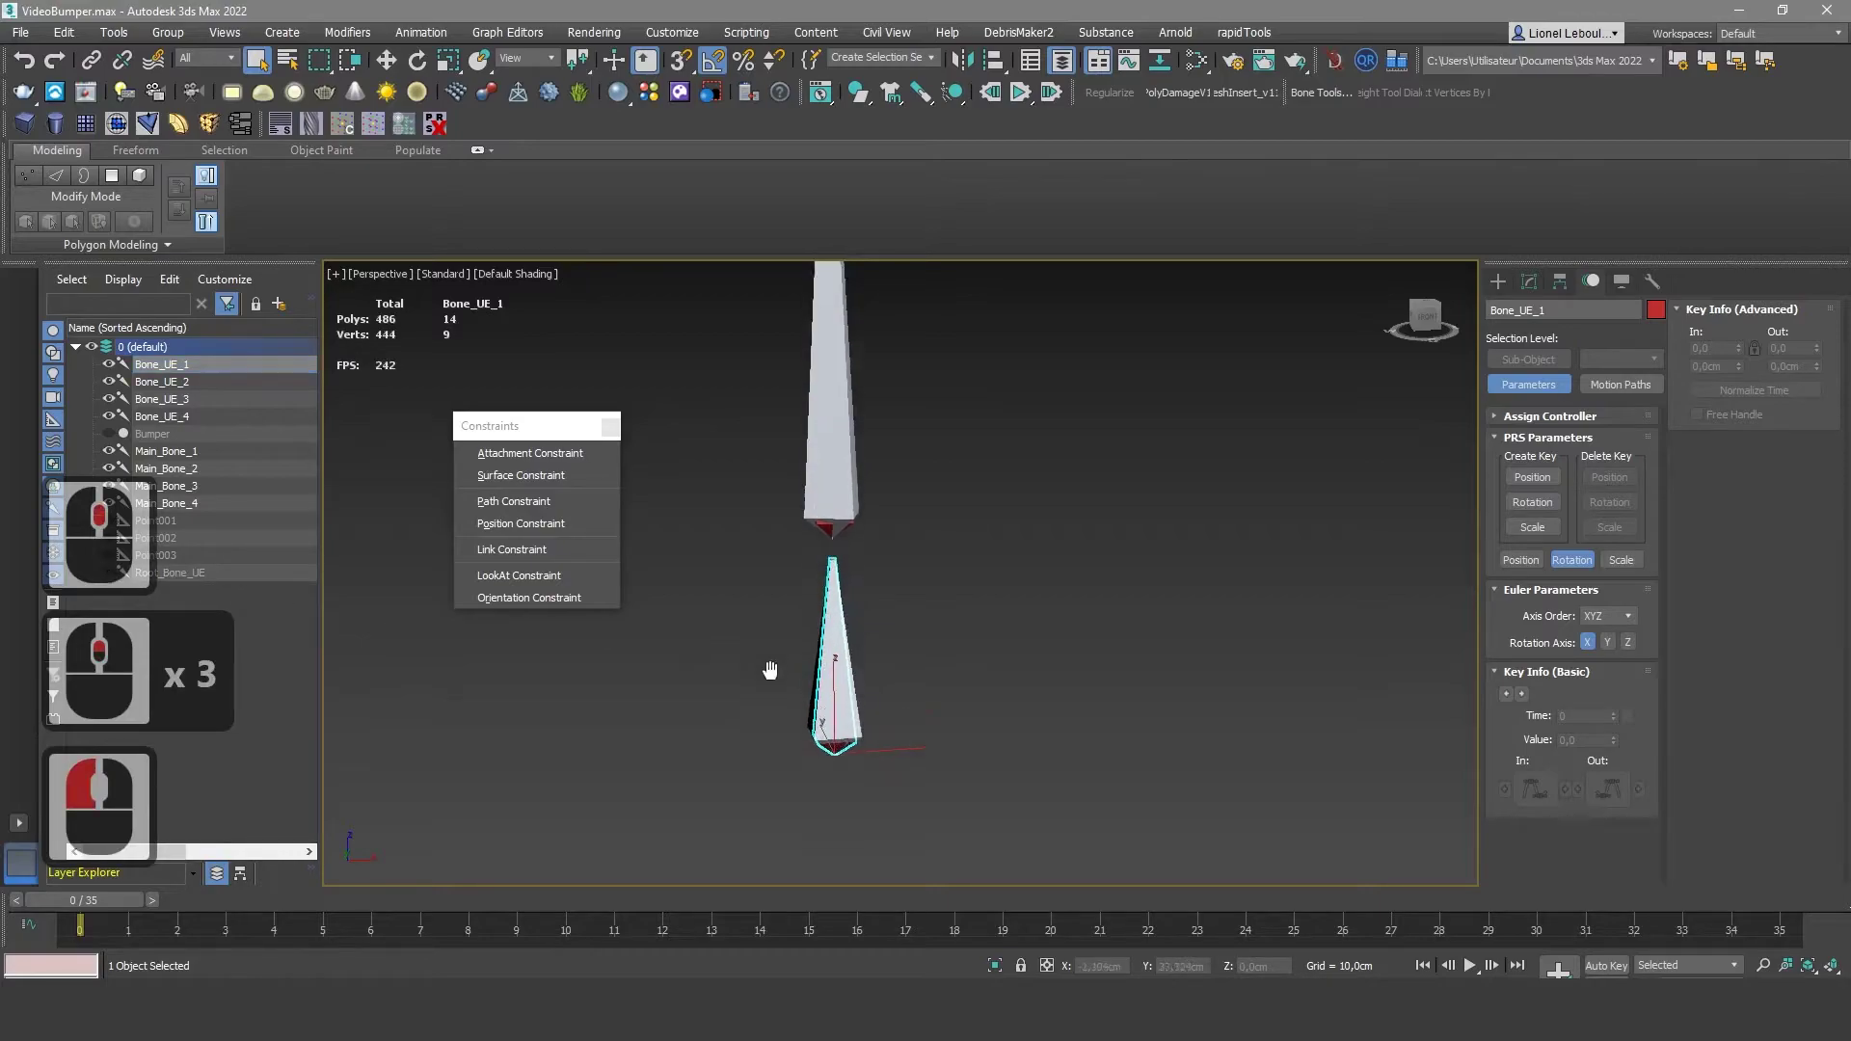
Constrain Bone_UE_1 to Main_Bone_1 with a Position Constraint and an Orientation Constraint
middle_click_drag(771, 663, 765, 686)
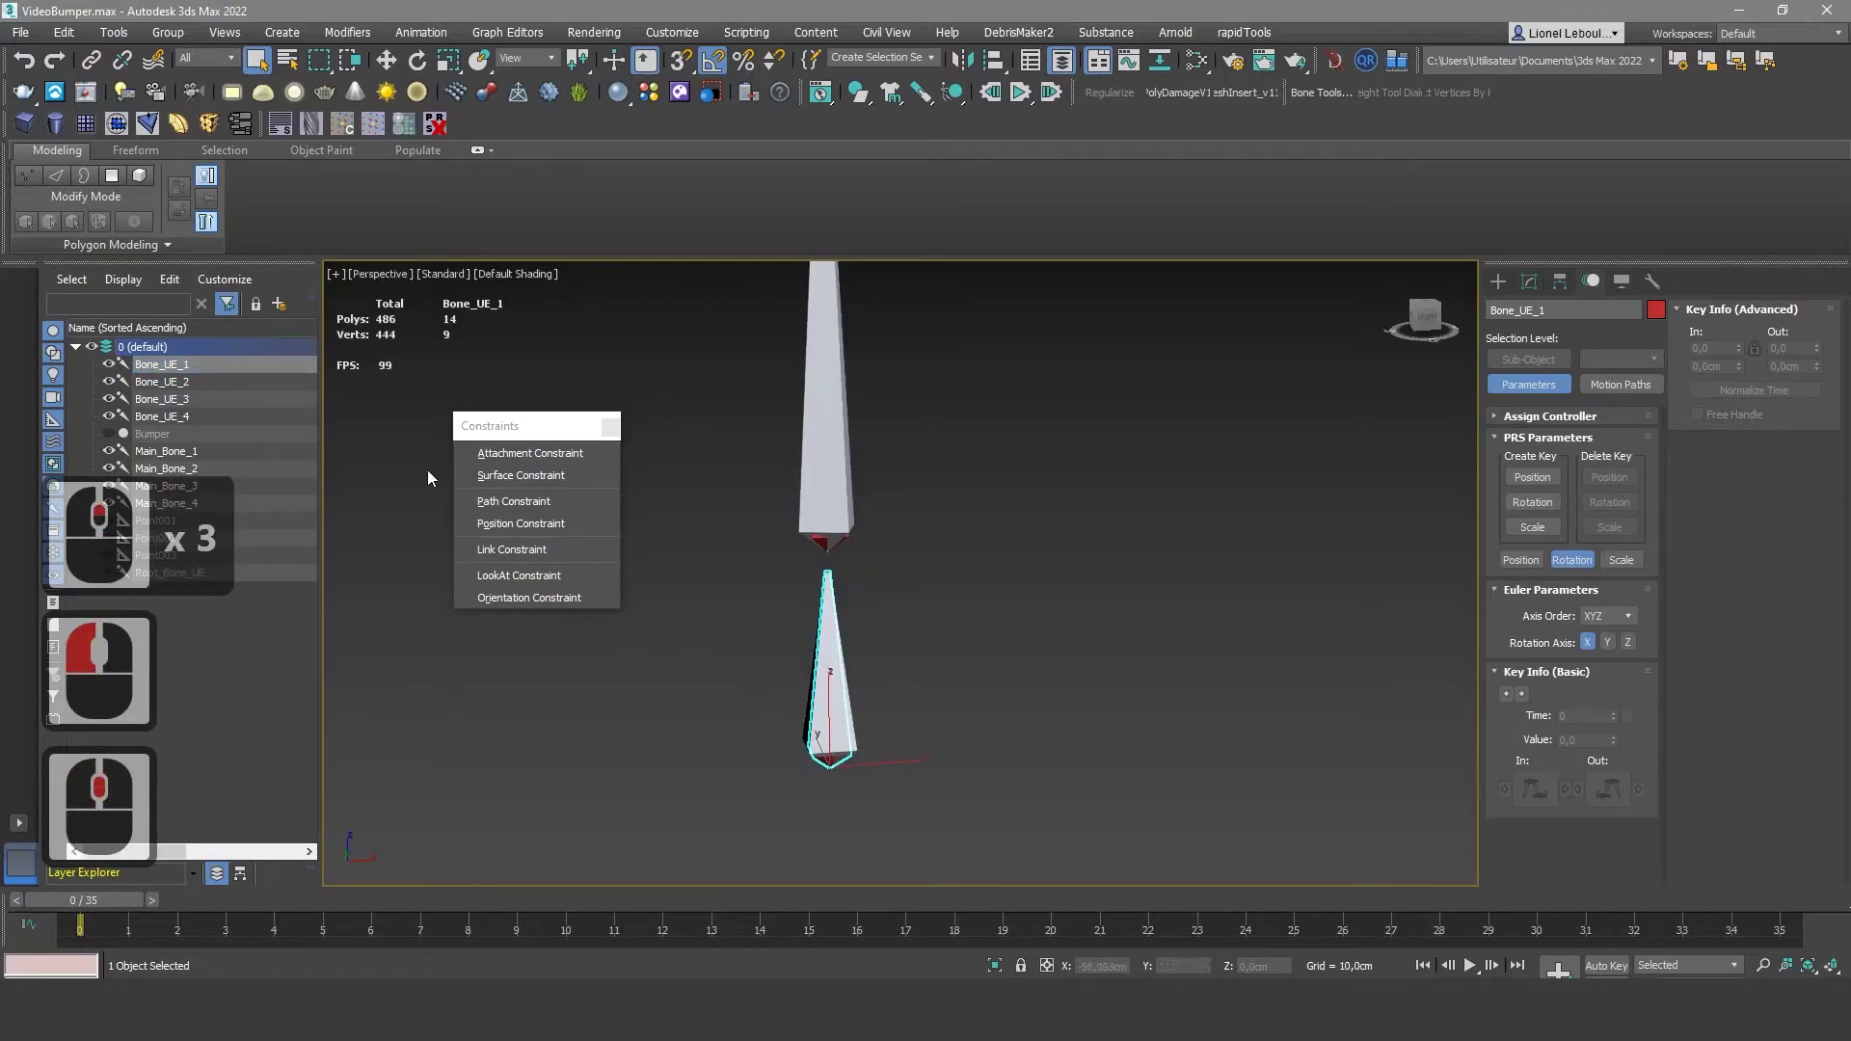
left_click(582, 524)
left_click(848, 709)
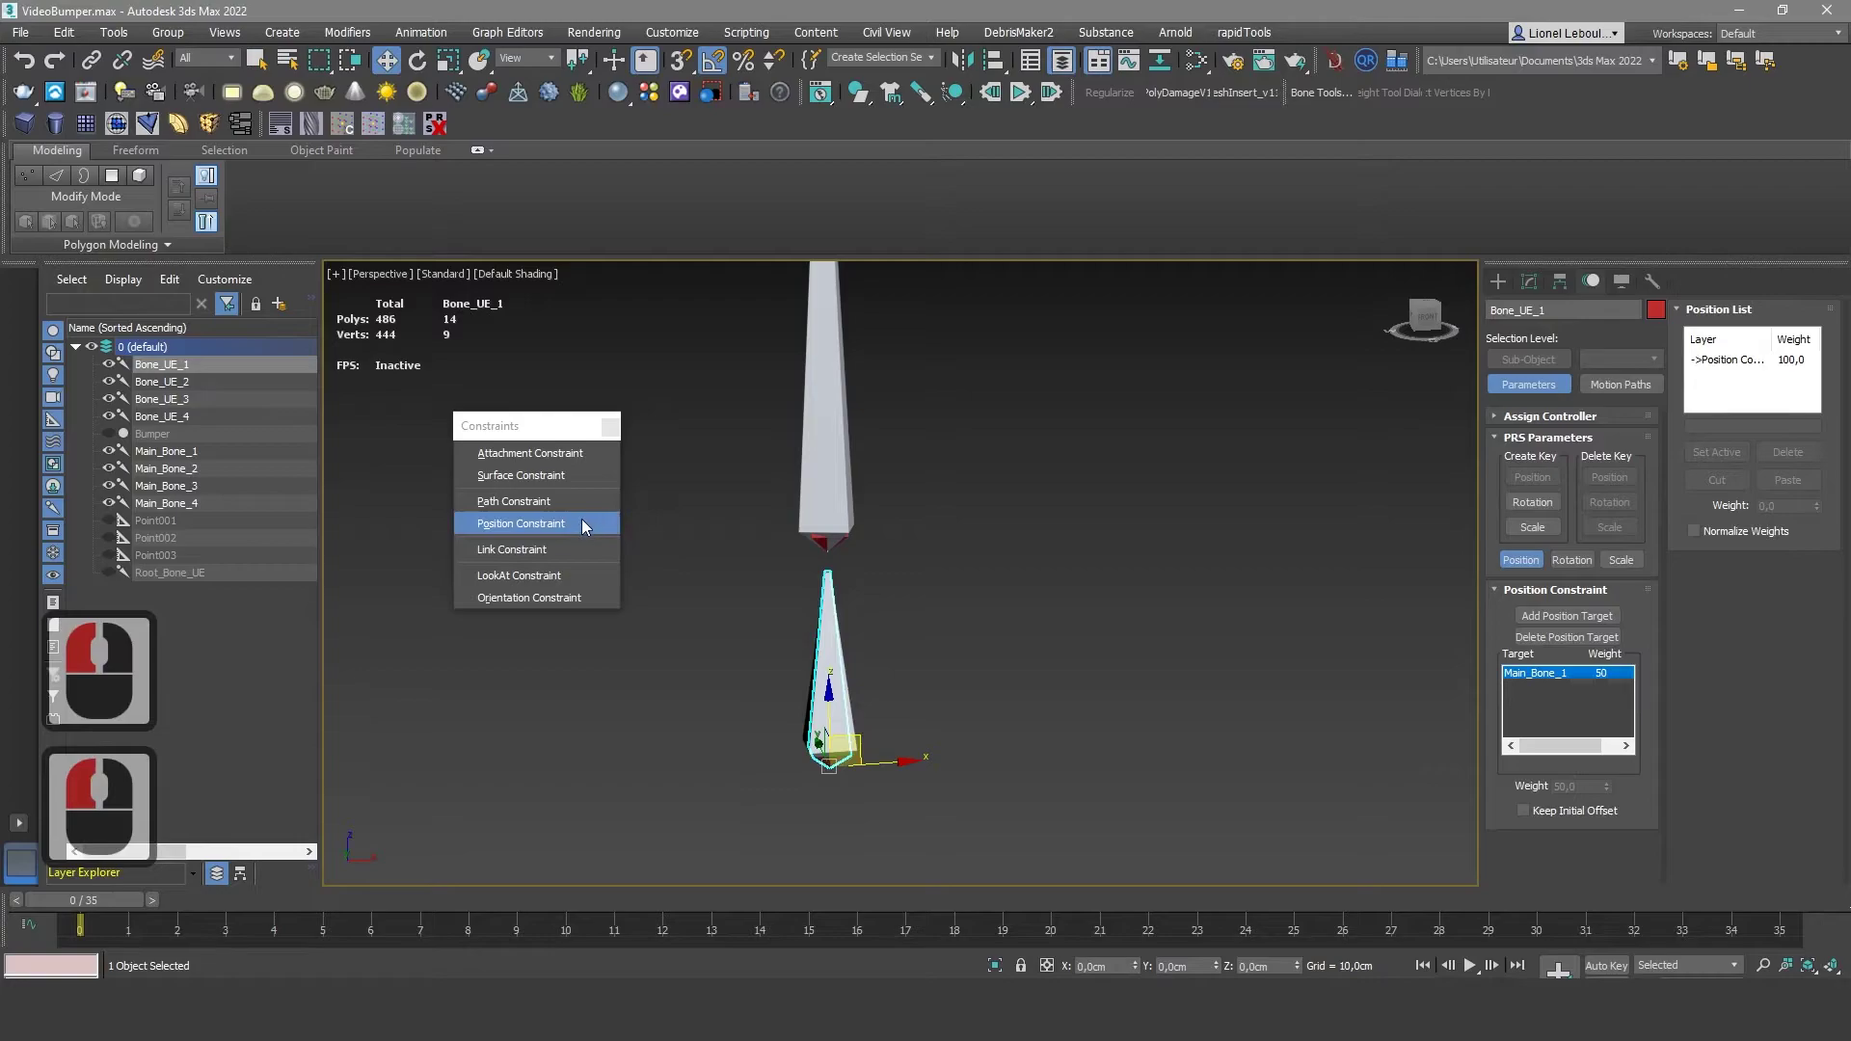
left_click(538, 597)
left_click(829, 704)
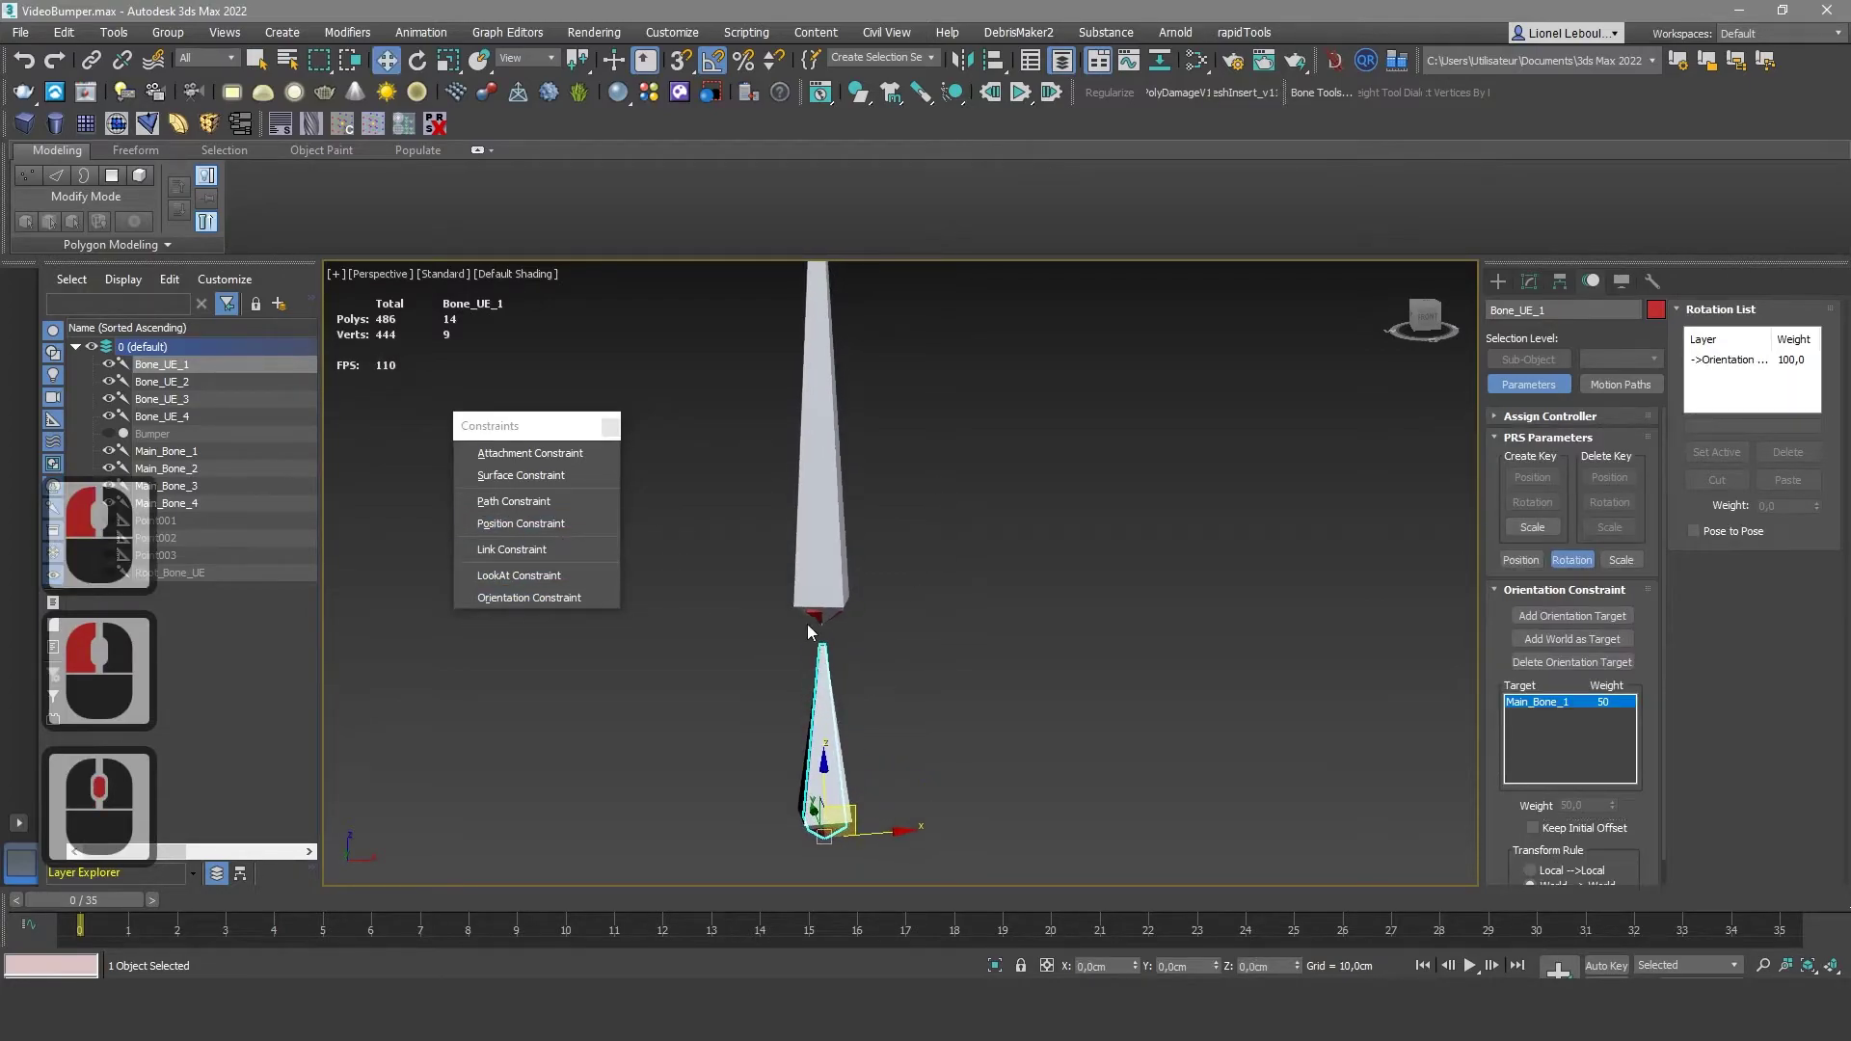
Constrain the position and orientation of Bone_UE_2 to the overlapping Main_Bone_2
left_click(809, 622)
left_click(540, 524)
left_click(848, 540)
left_click(798, 581)
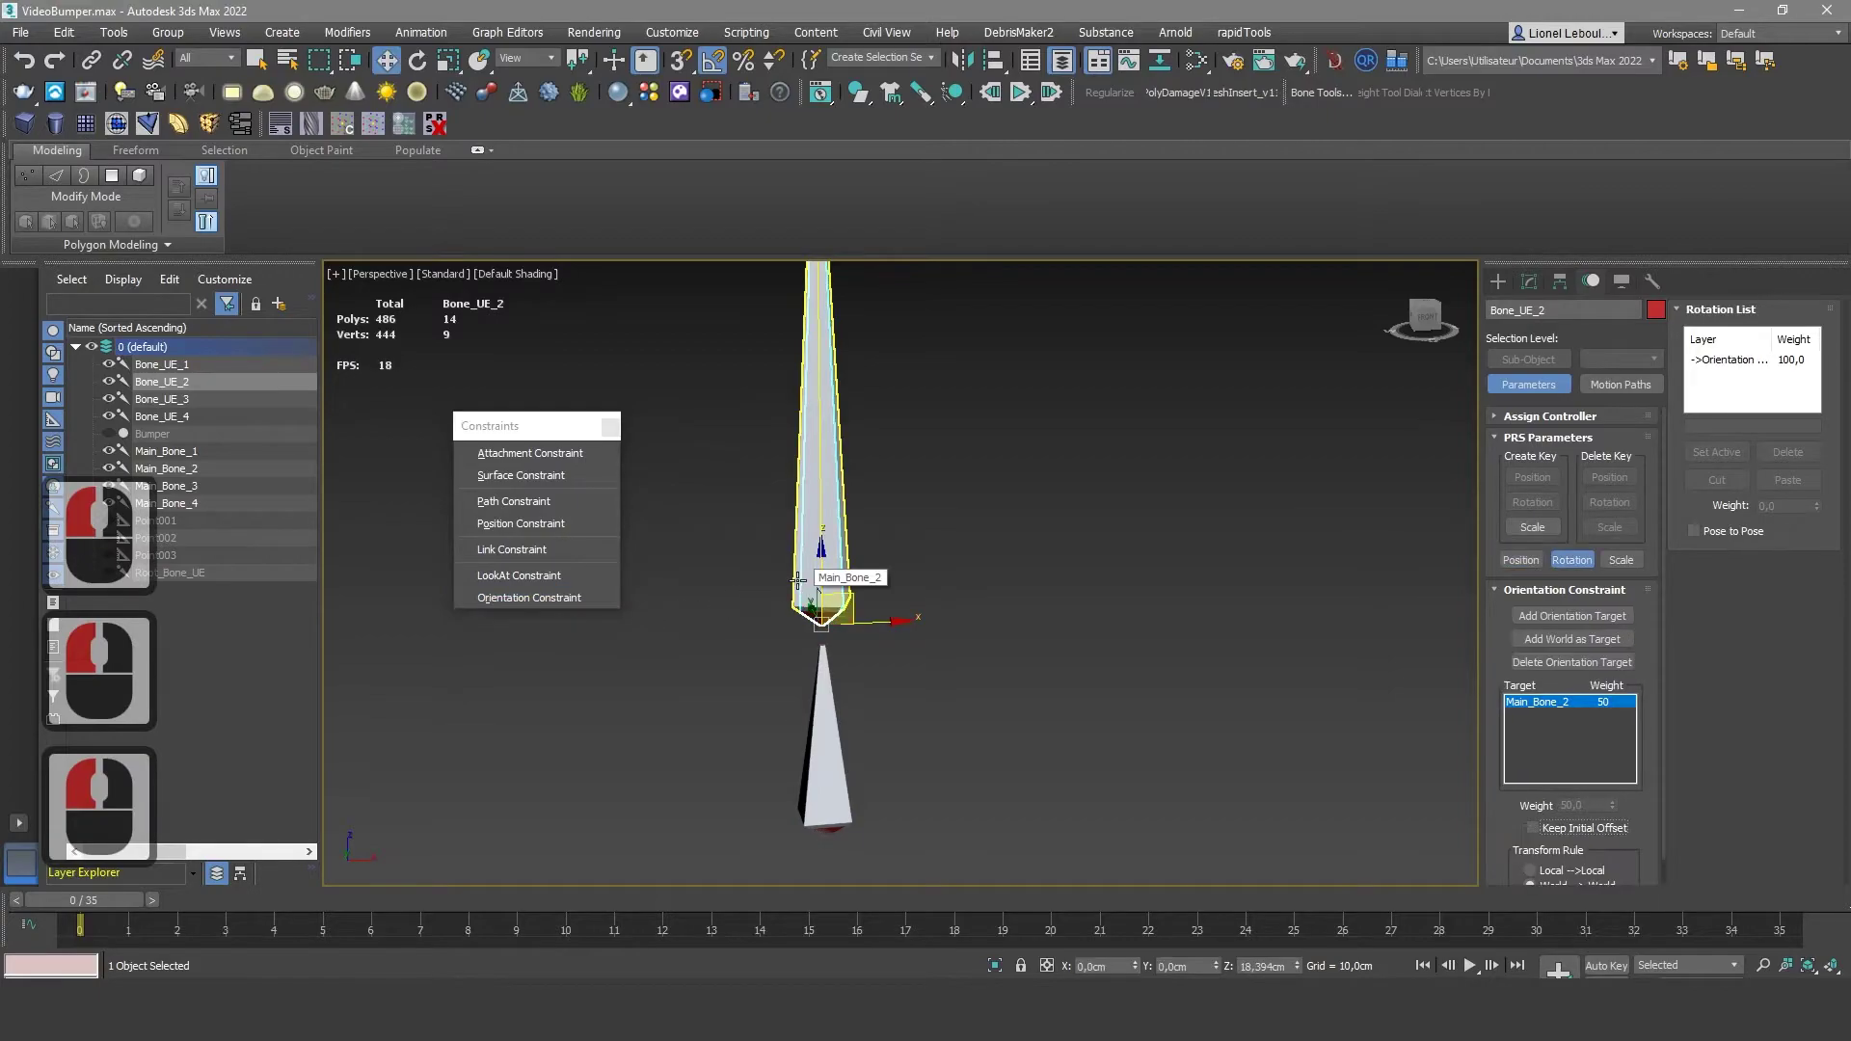
Add position and orientation constraints to Bone_UE_3 with Main_Bone_3 as their target
scroll(837, 590, "down", 2)
left_click(195, 404)
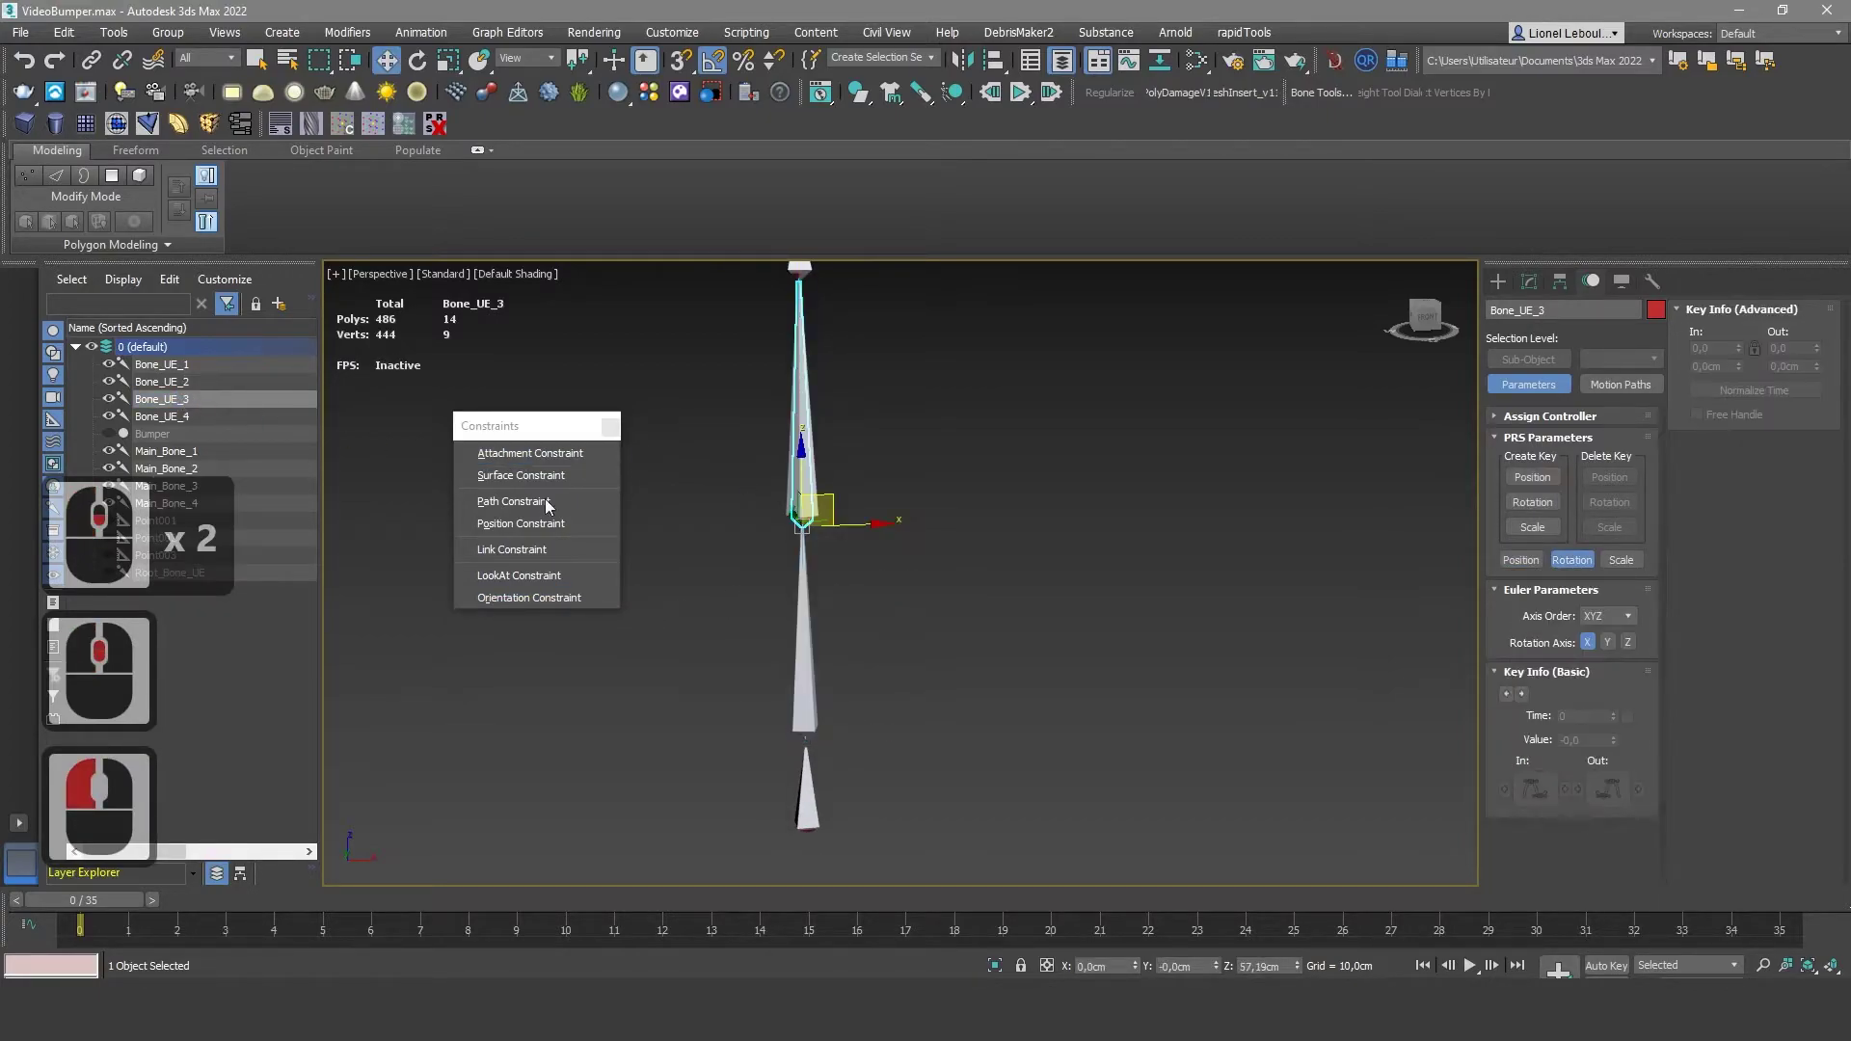
left_click(544, 528)
left_click(797, 472)
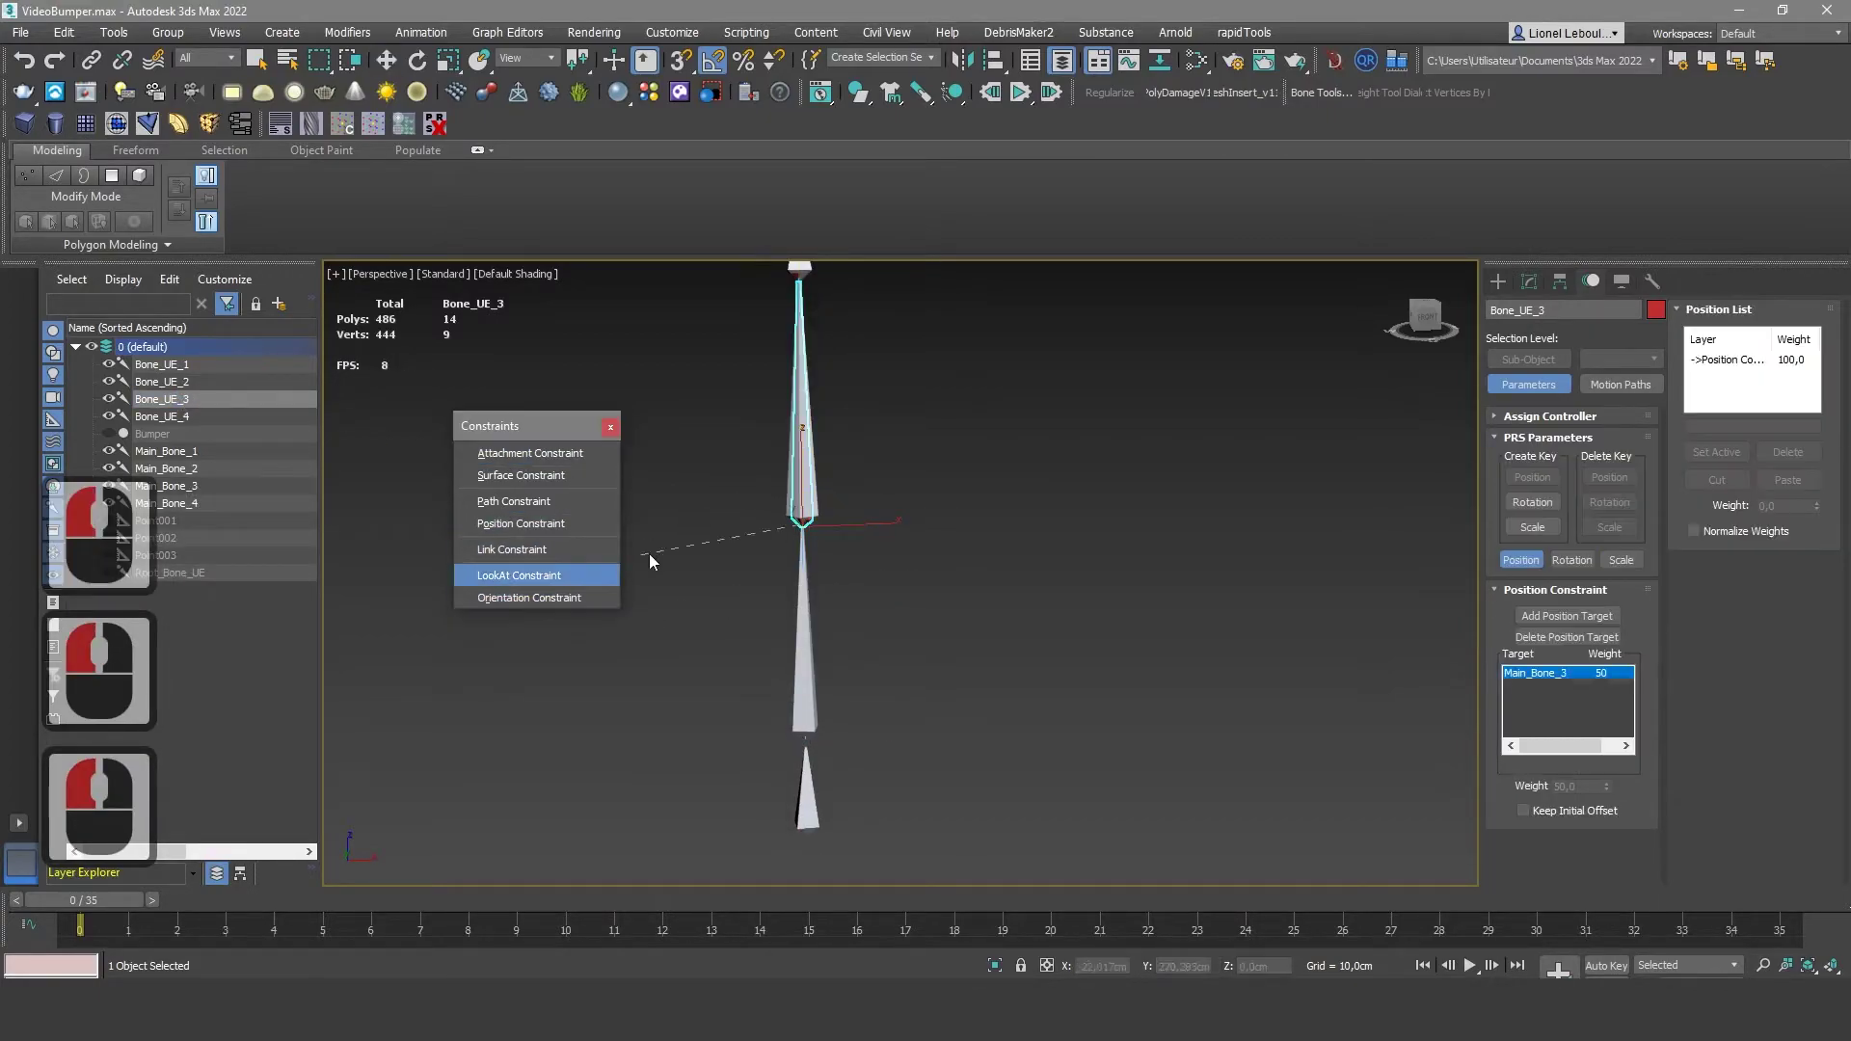
left_click(788, 492)
Constrain Bone_UE_4 to the overlapping Main_Bone_4 with an Orientation Constraint
left_click(187, 416)
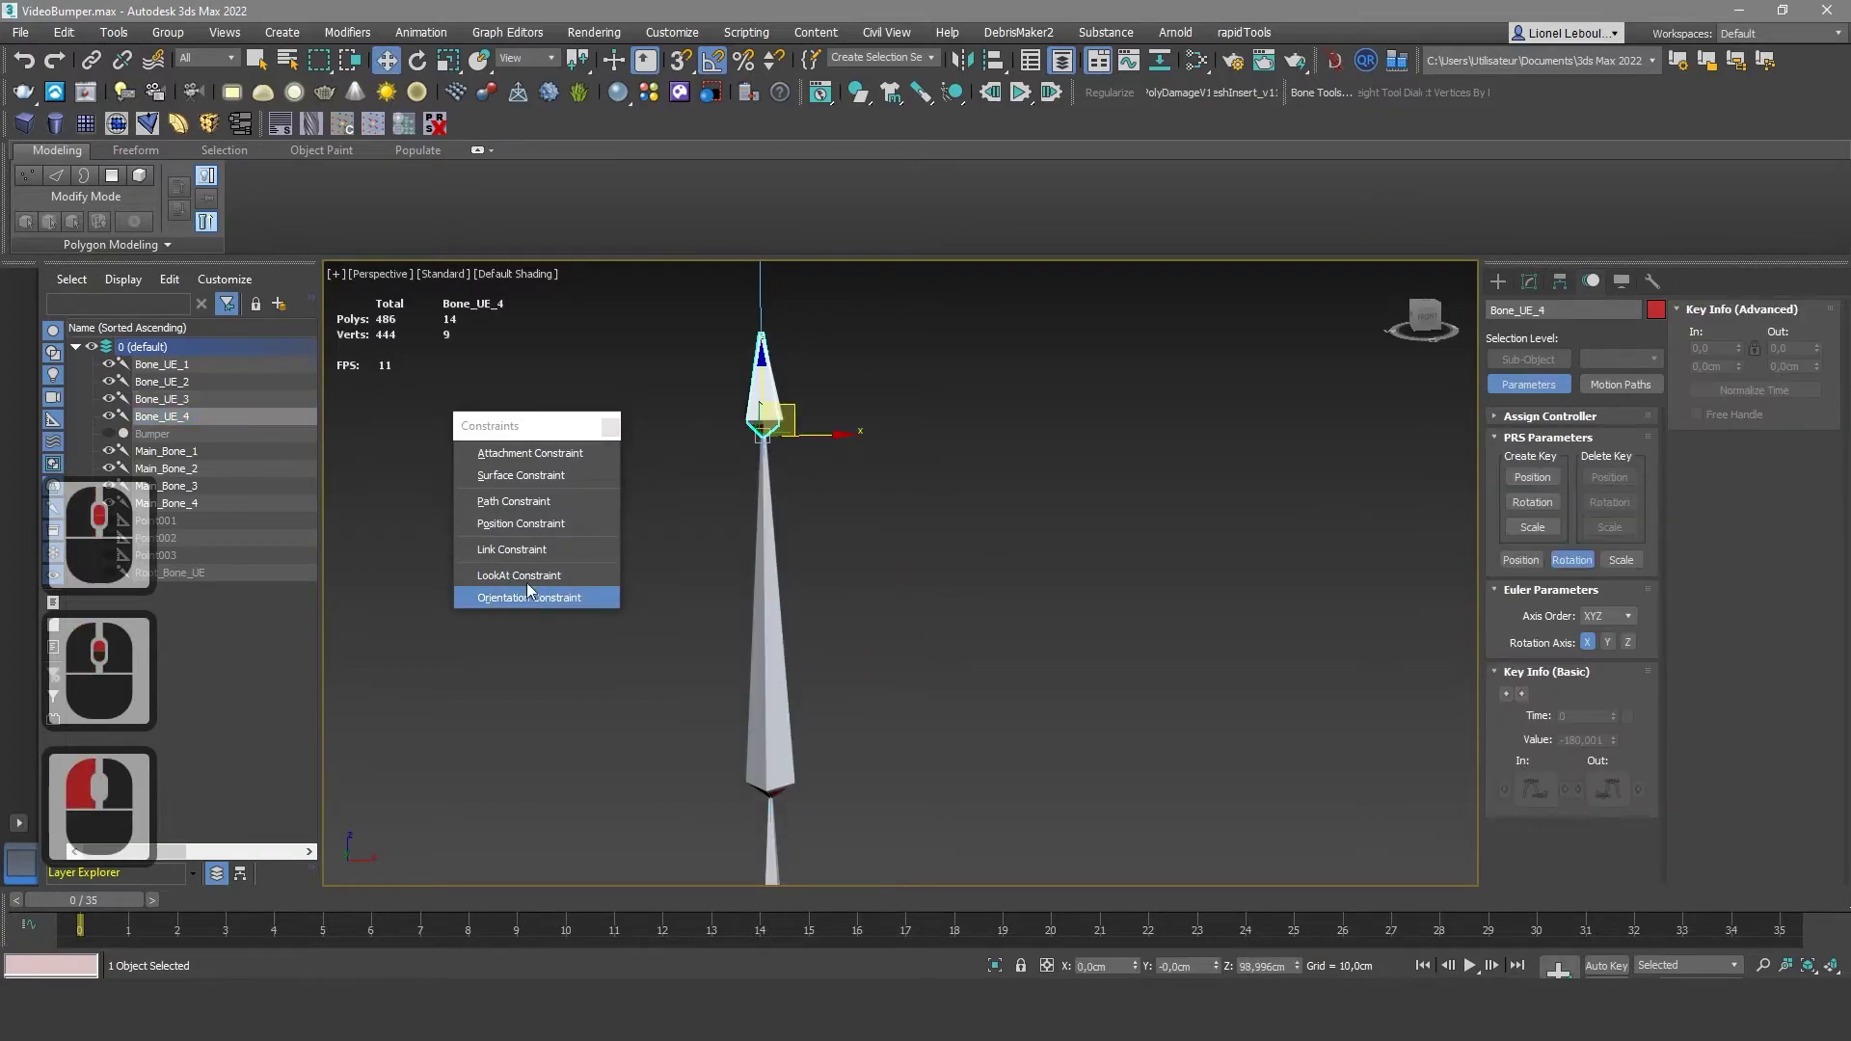
left_click(529, 597)
left_click(766, 472)
key("w")
scroll(867, 520, "down", 3)
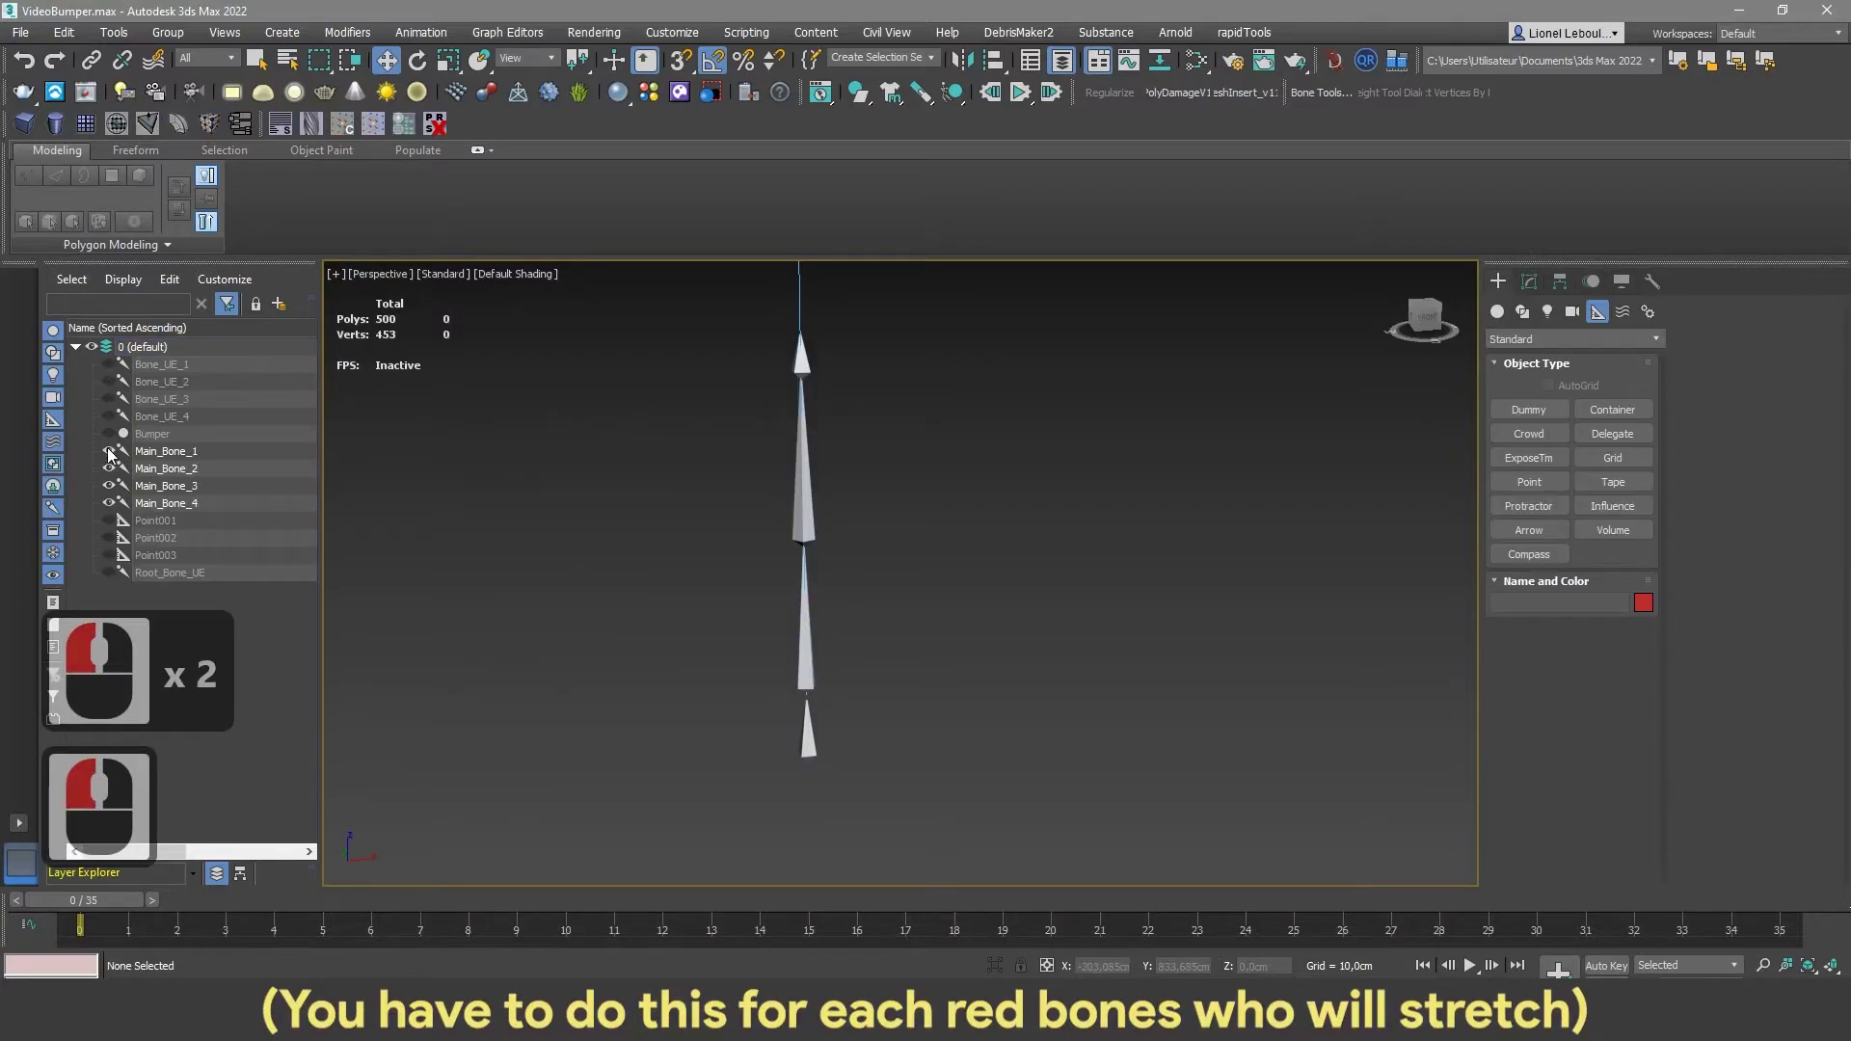
Unhide the red export bones Bone_UE_1 to Bone_UE_4 alongside the main bones
left_click(108, 416)
left_click(108, 398)
left_click(108, 381)
left_click(108, 363)
Assign a Scale Script controller to the scale track of Bone_UE_2 and place its script window beside the bones
left_click(164, 382)
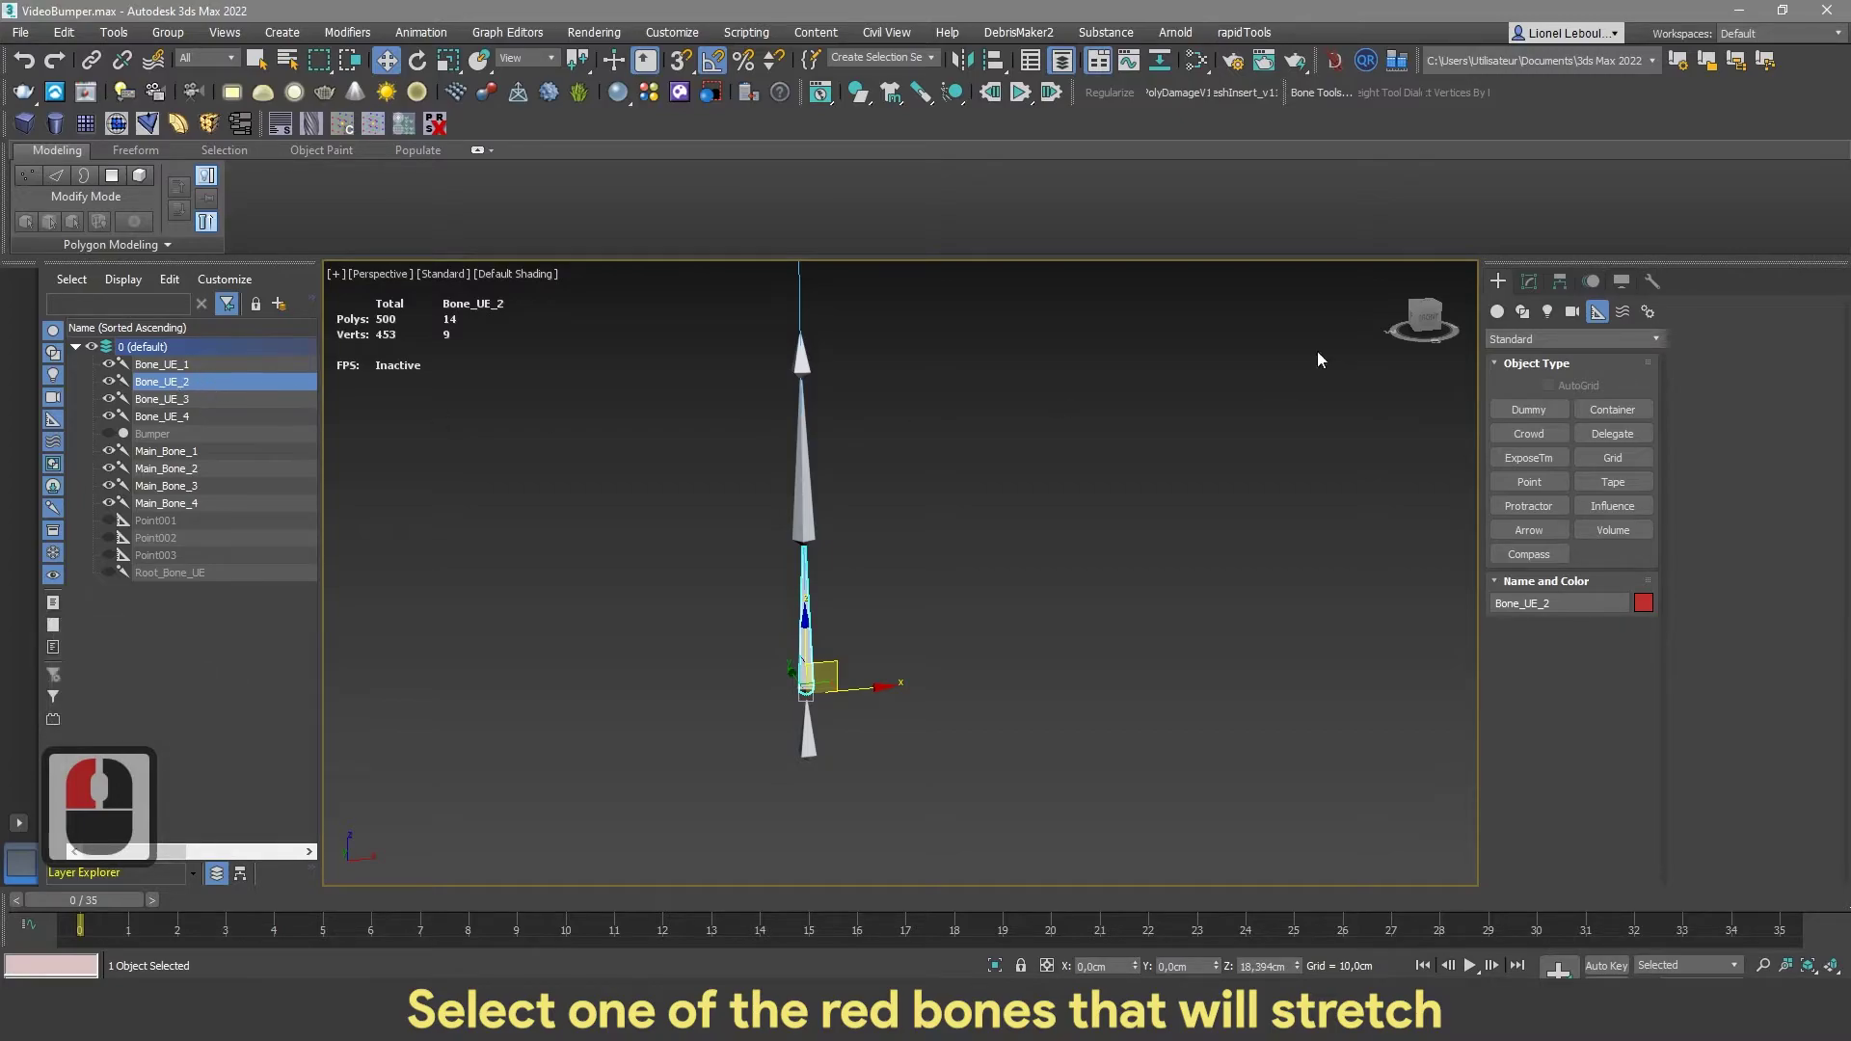
left_click(1586, 280)
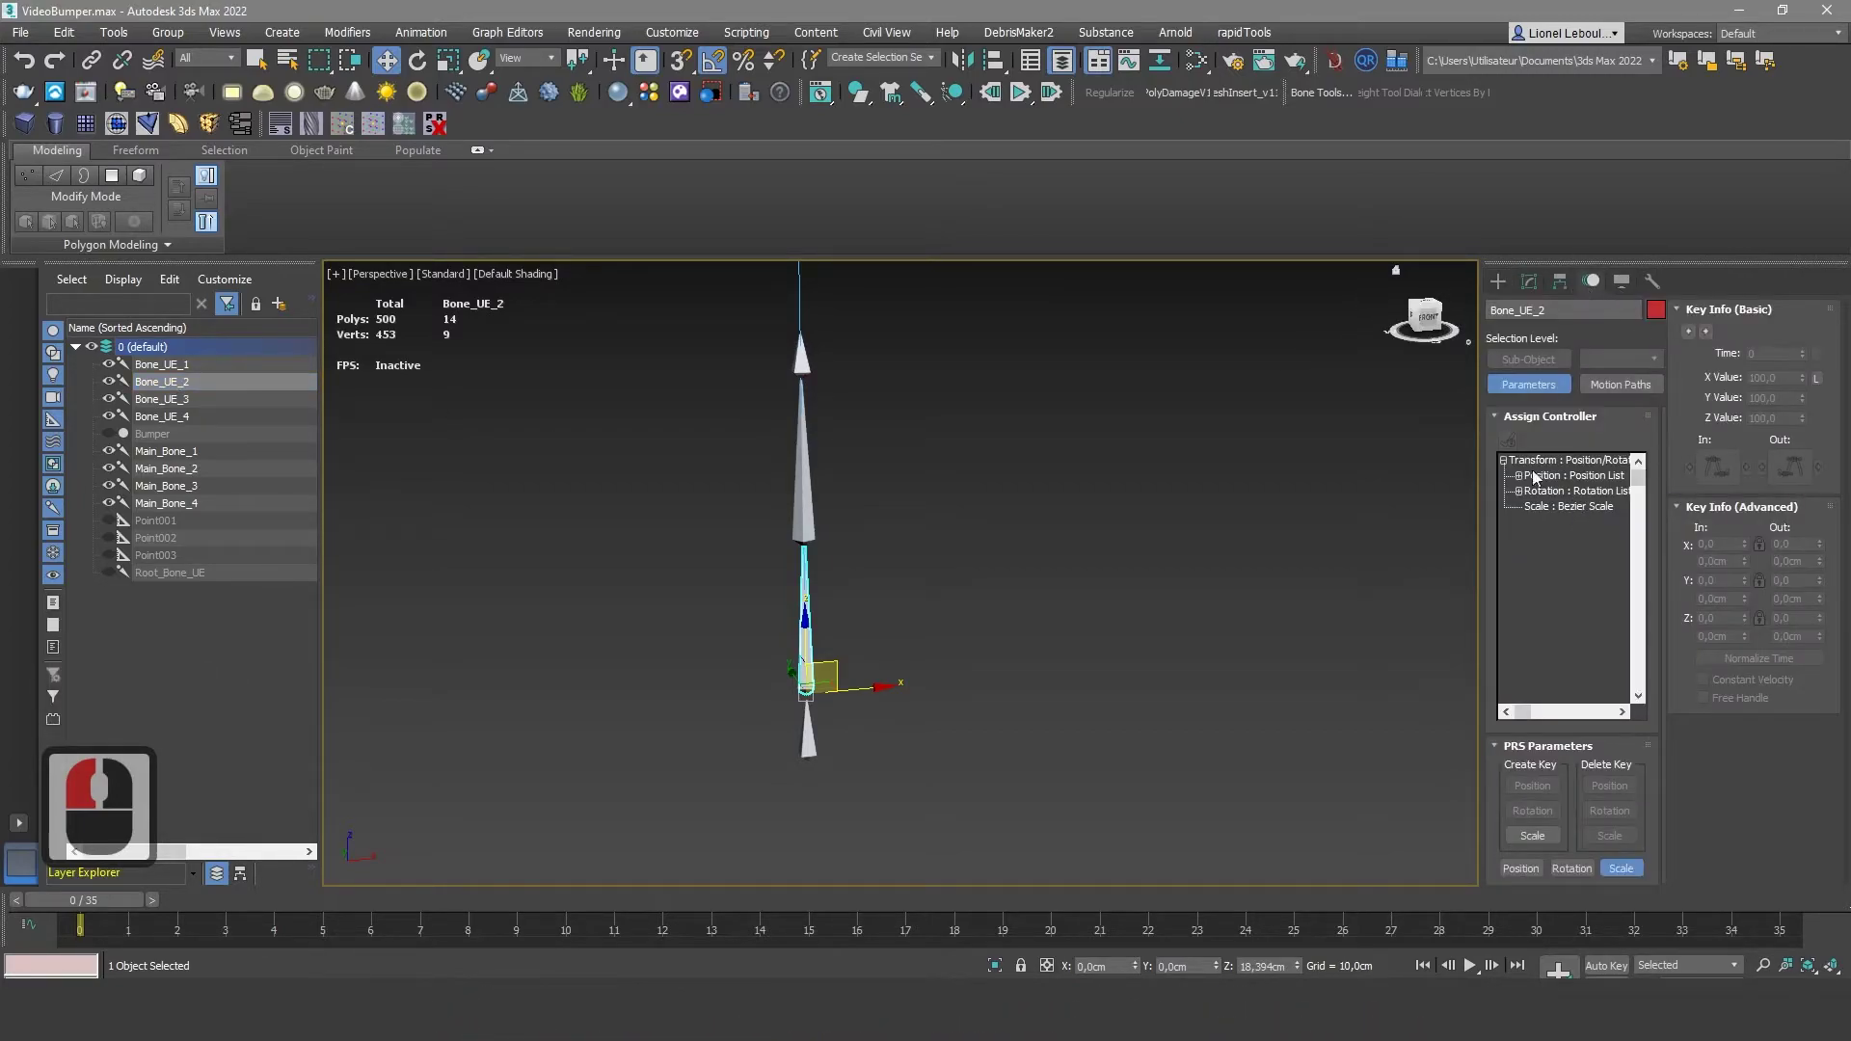
left_click(1535, 420)
left_click(1515, 419)
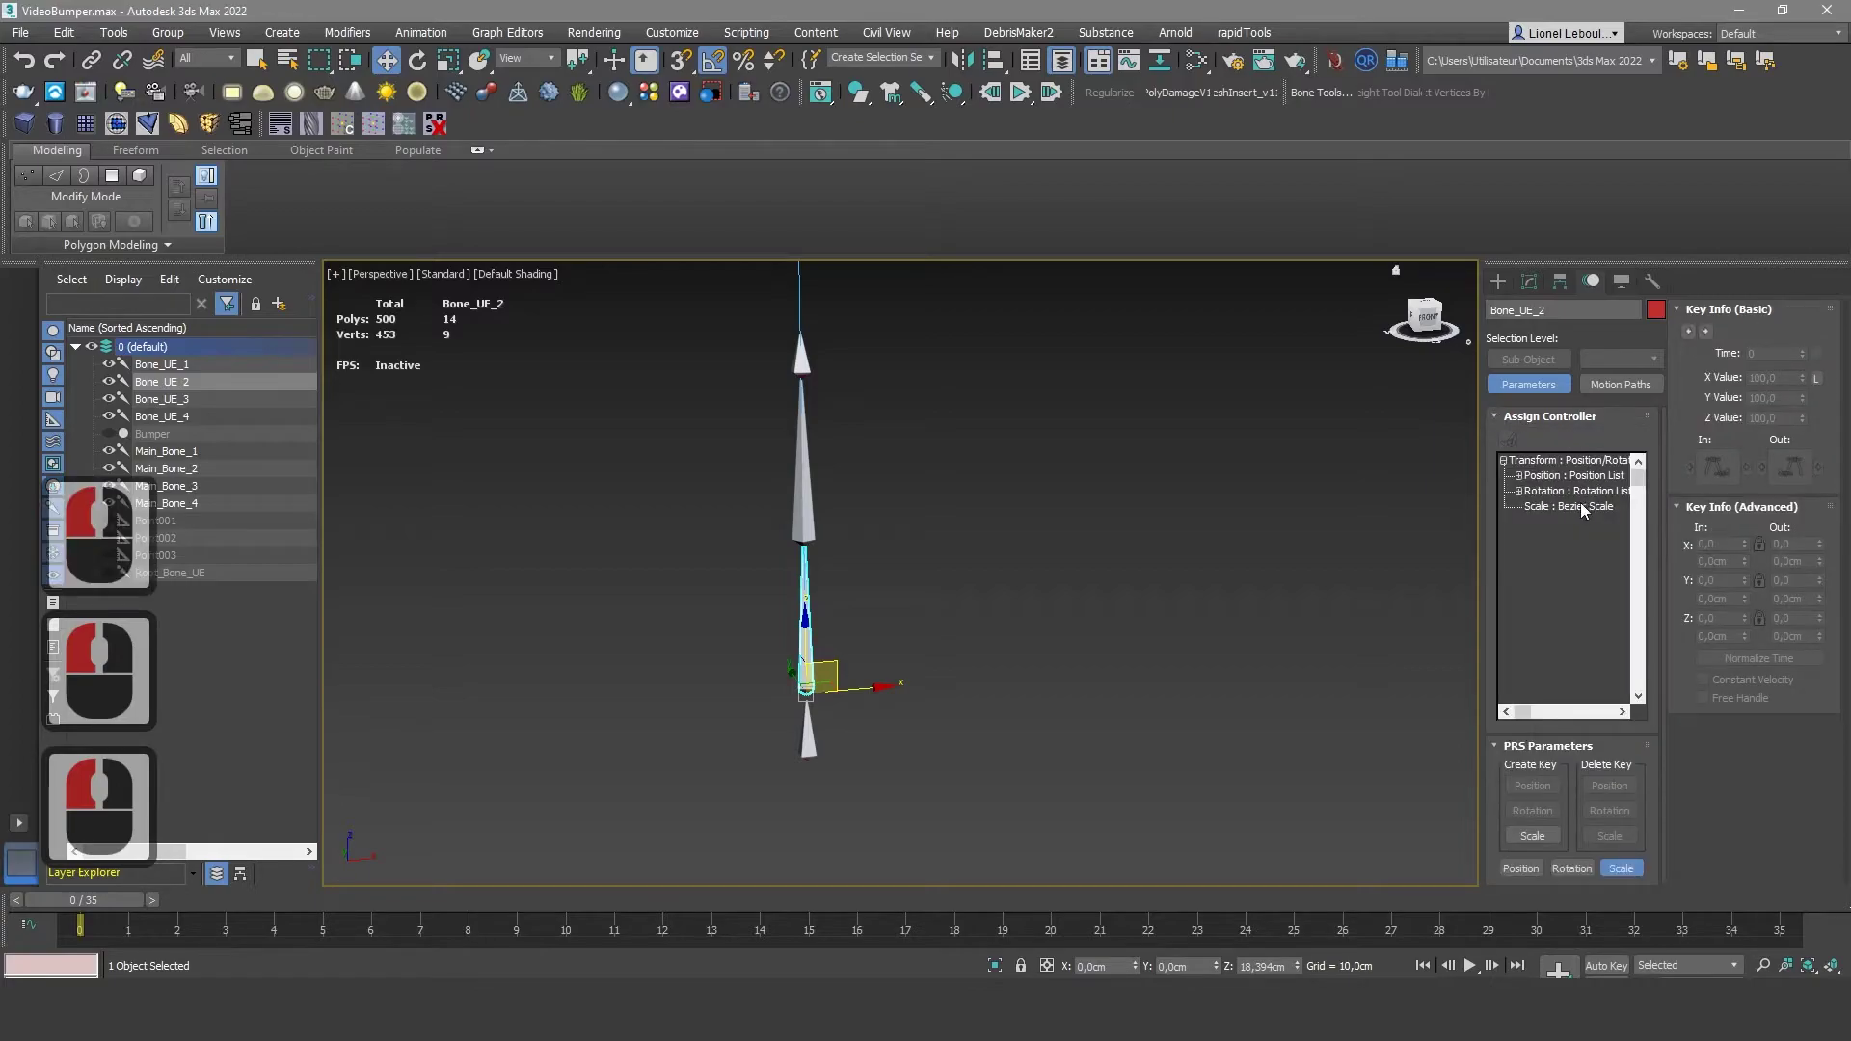
left_click(1580, 505)
left_click(1511, 440)
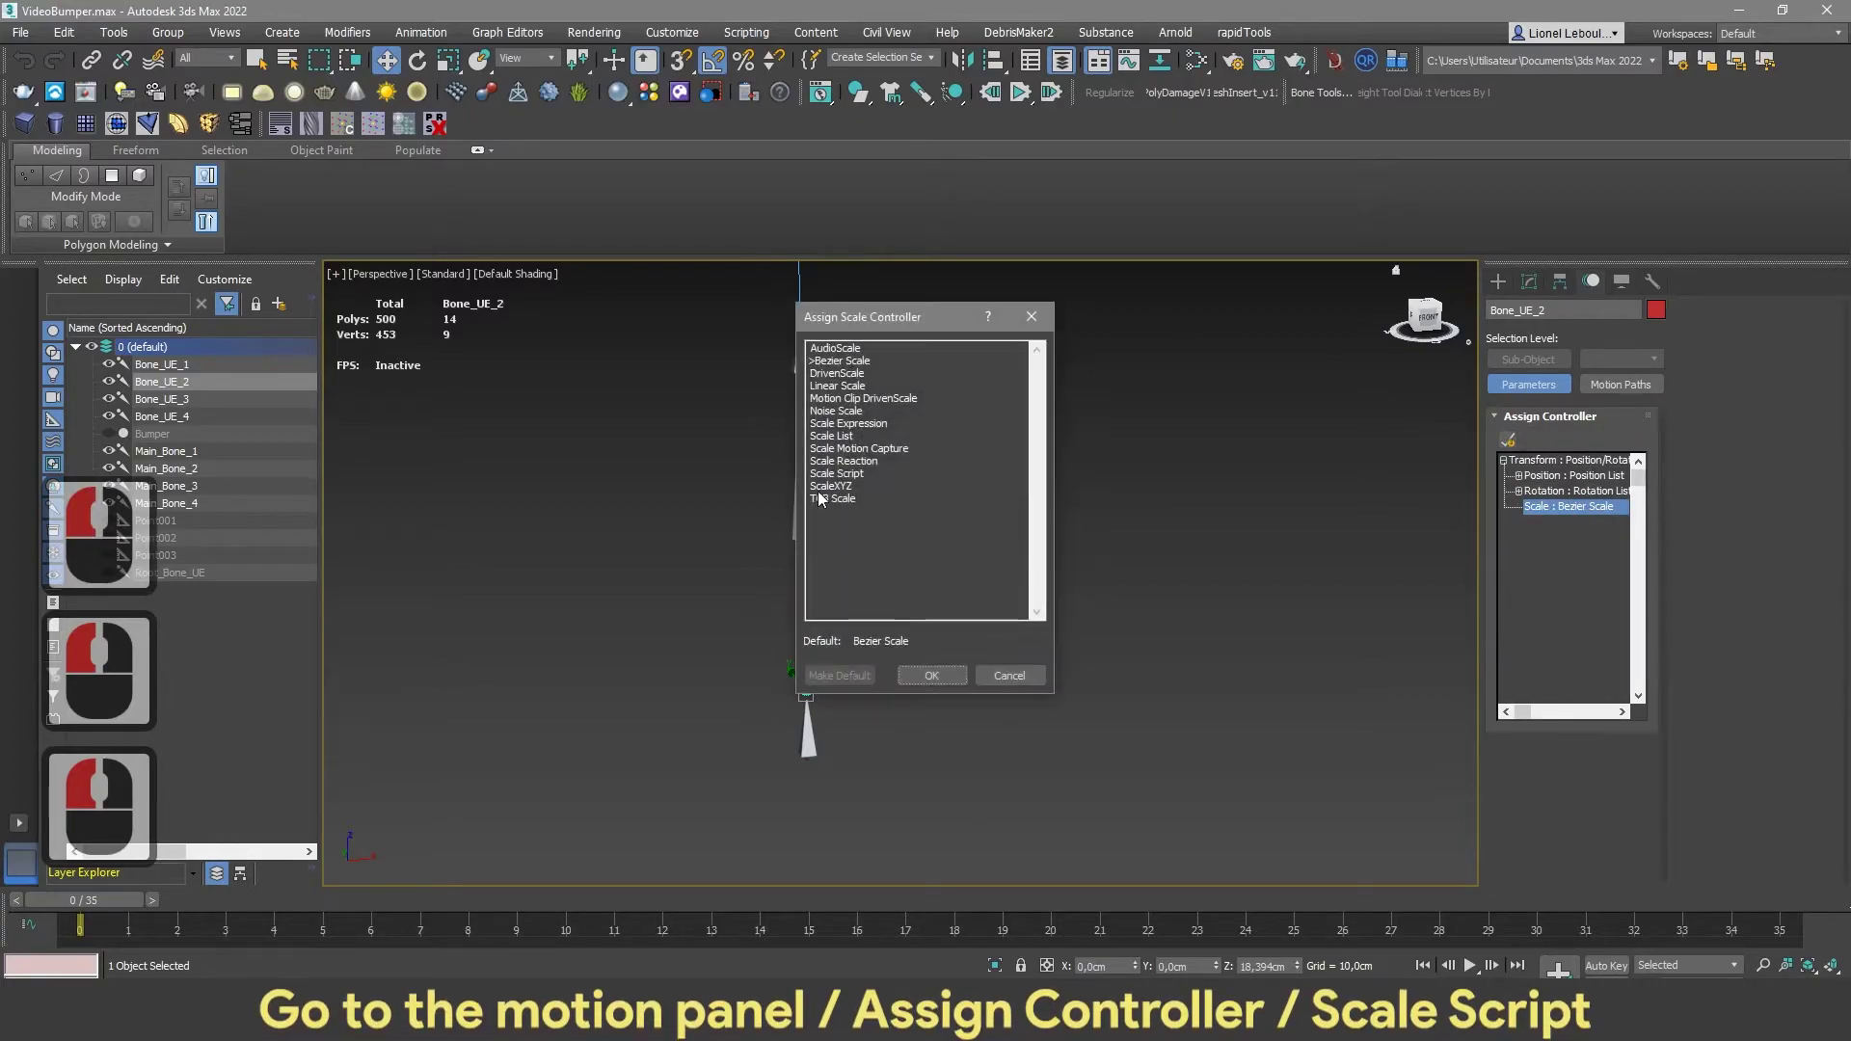
left_click(937, 673)
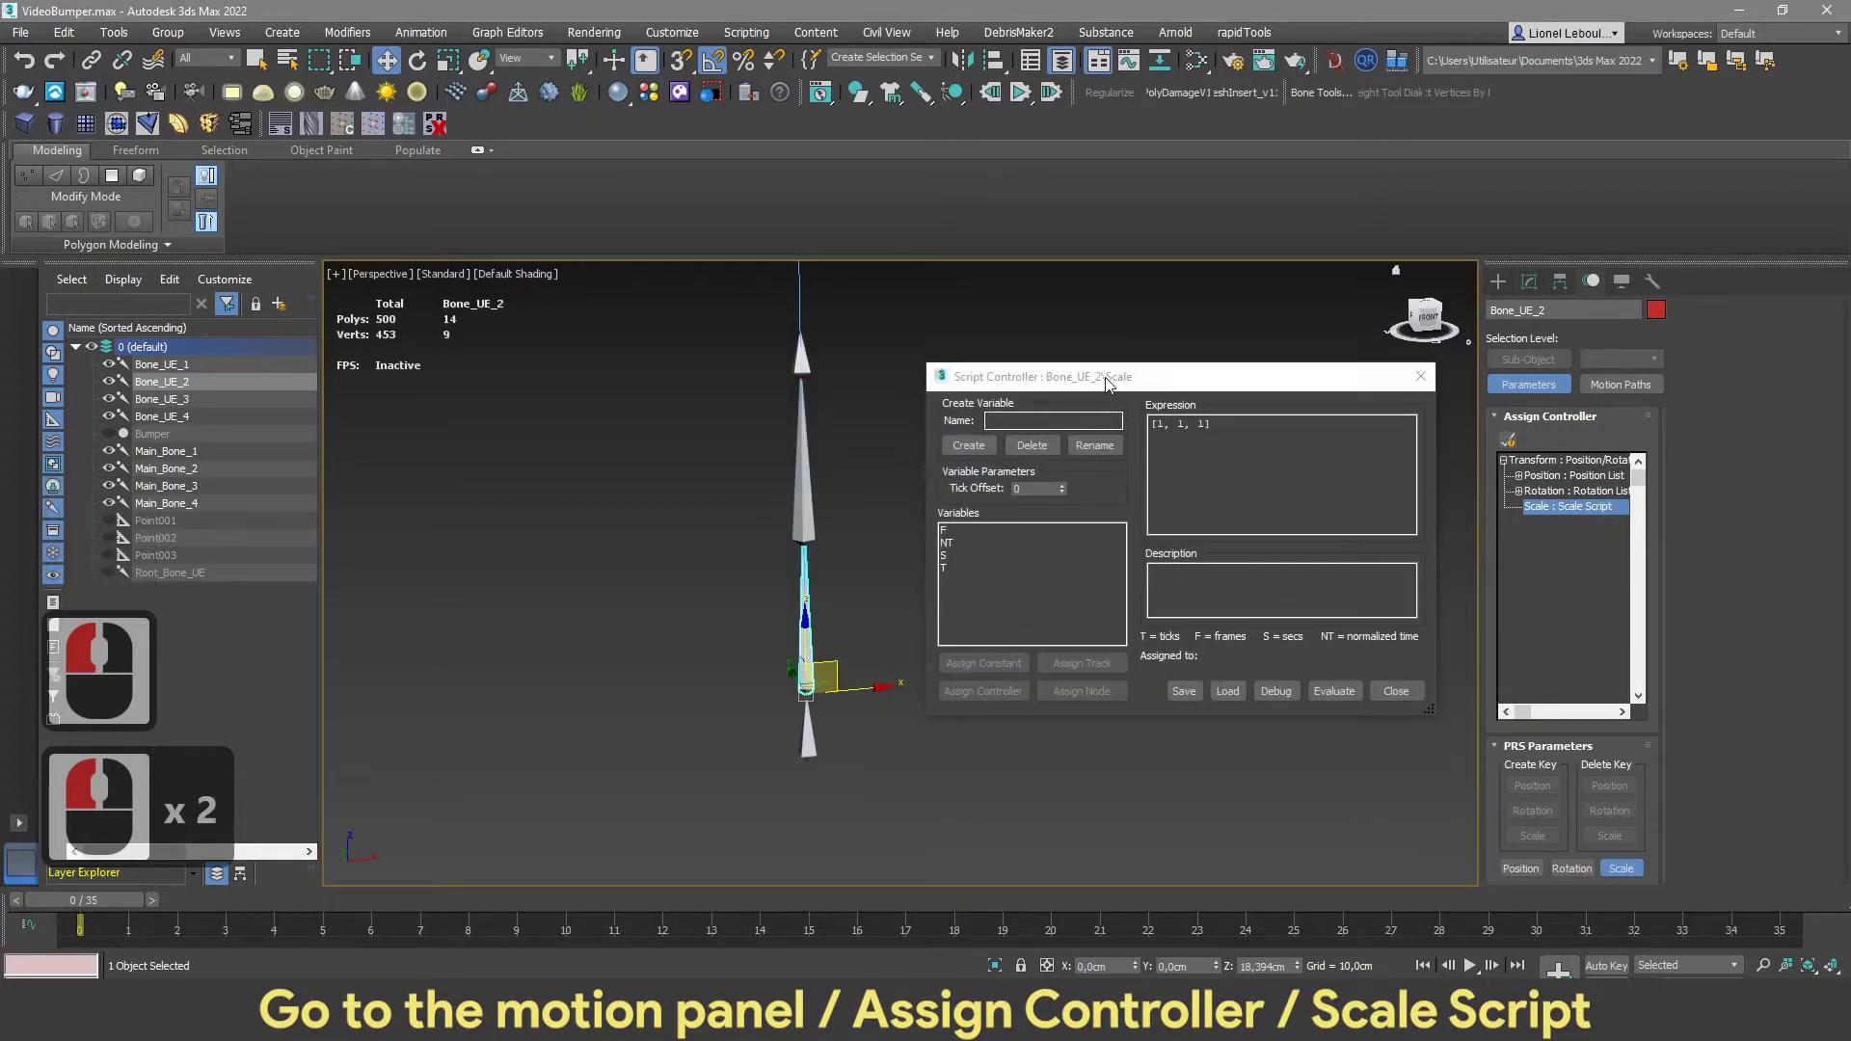
left_click_drag(1113, 384, 1075, 398)
Create the variable BoneMax in Bone_UE_2's scale script and try to assign a scene node to it
type("BoneMax")
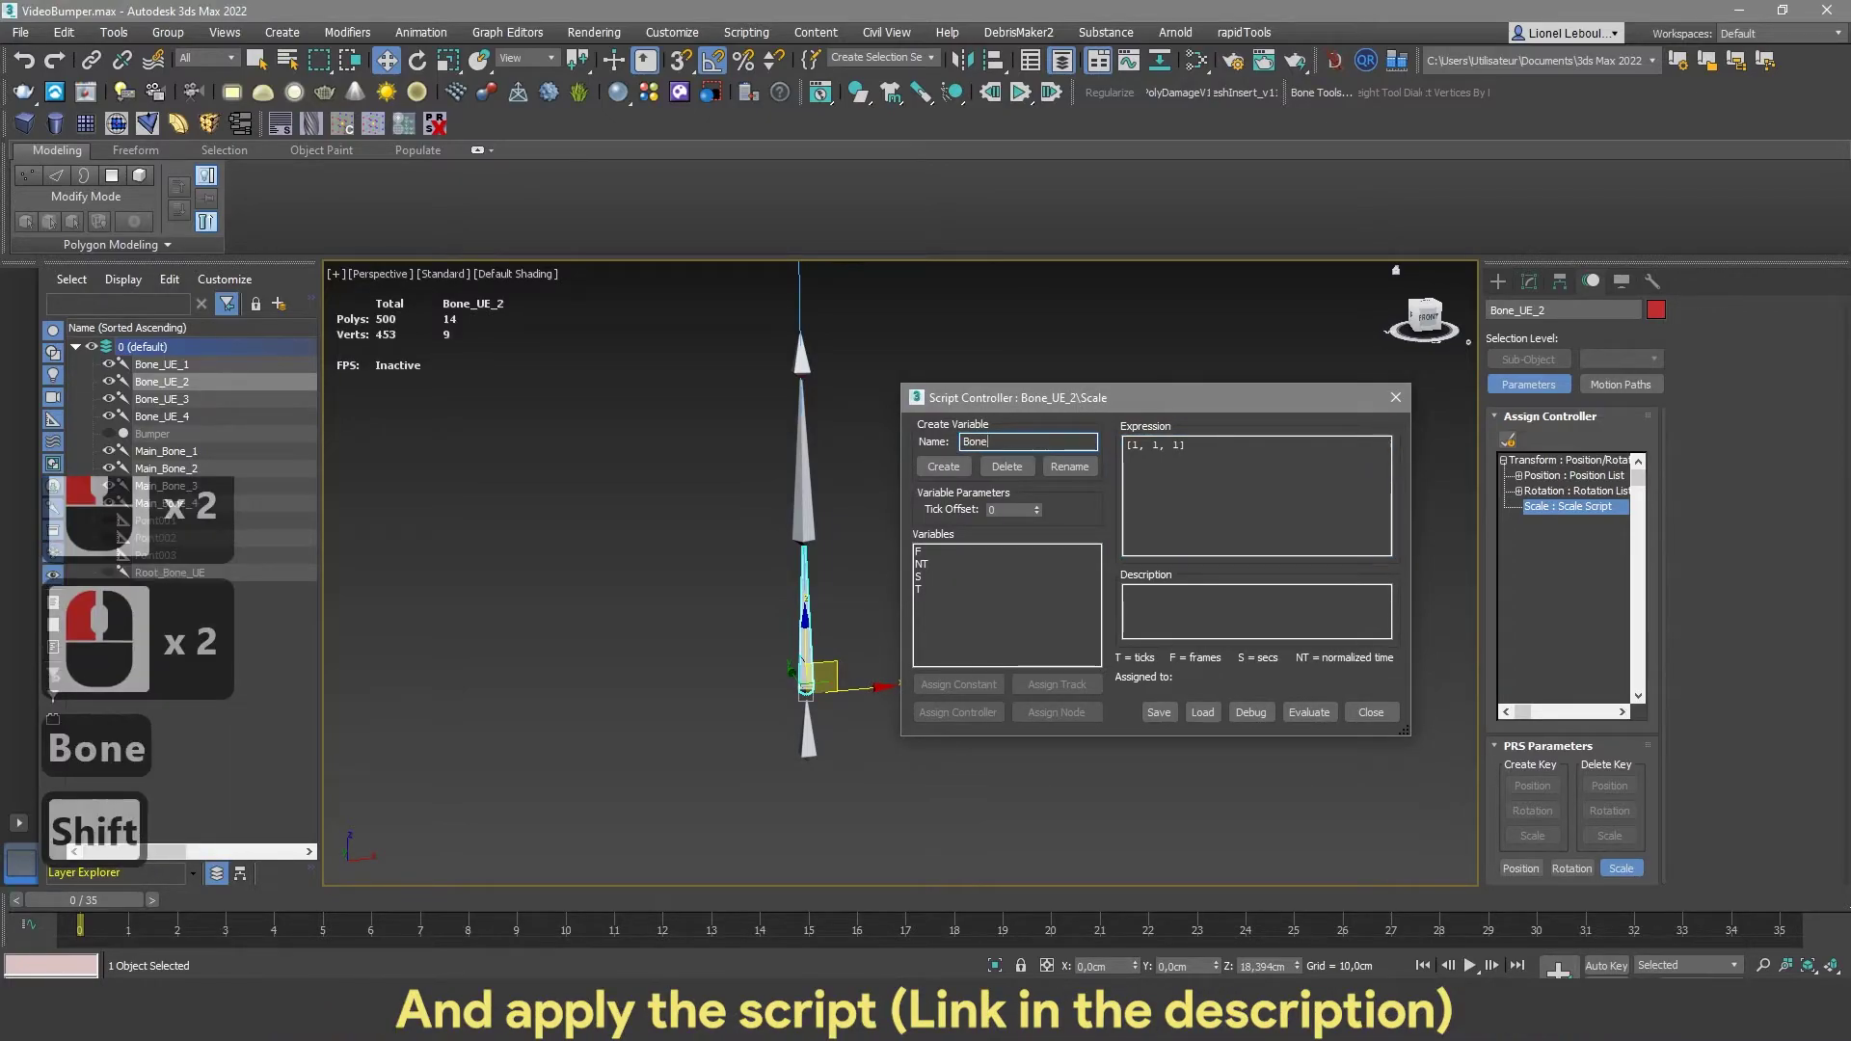
left_click(945, 468)
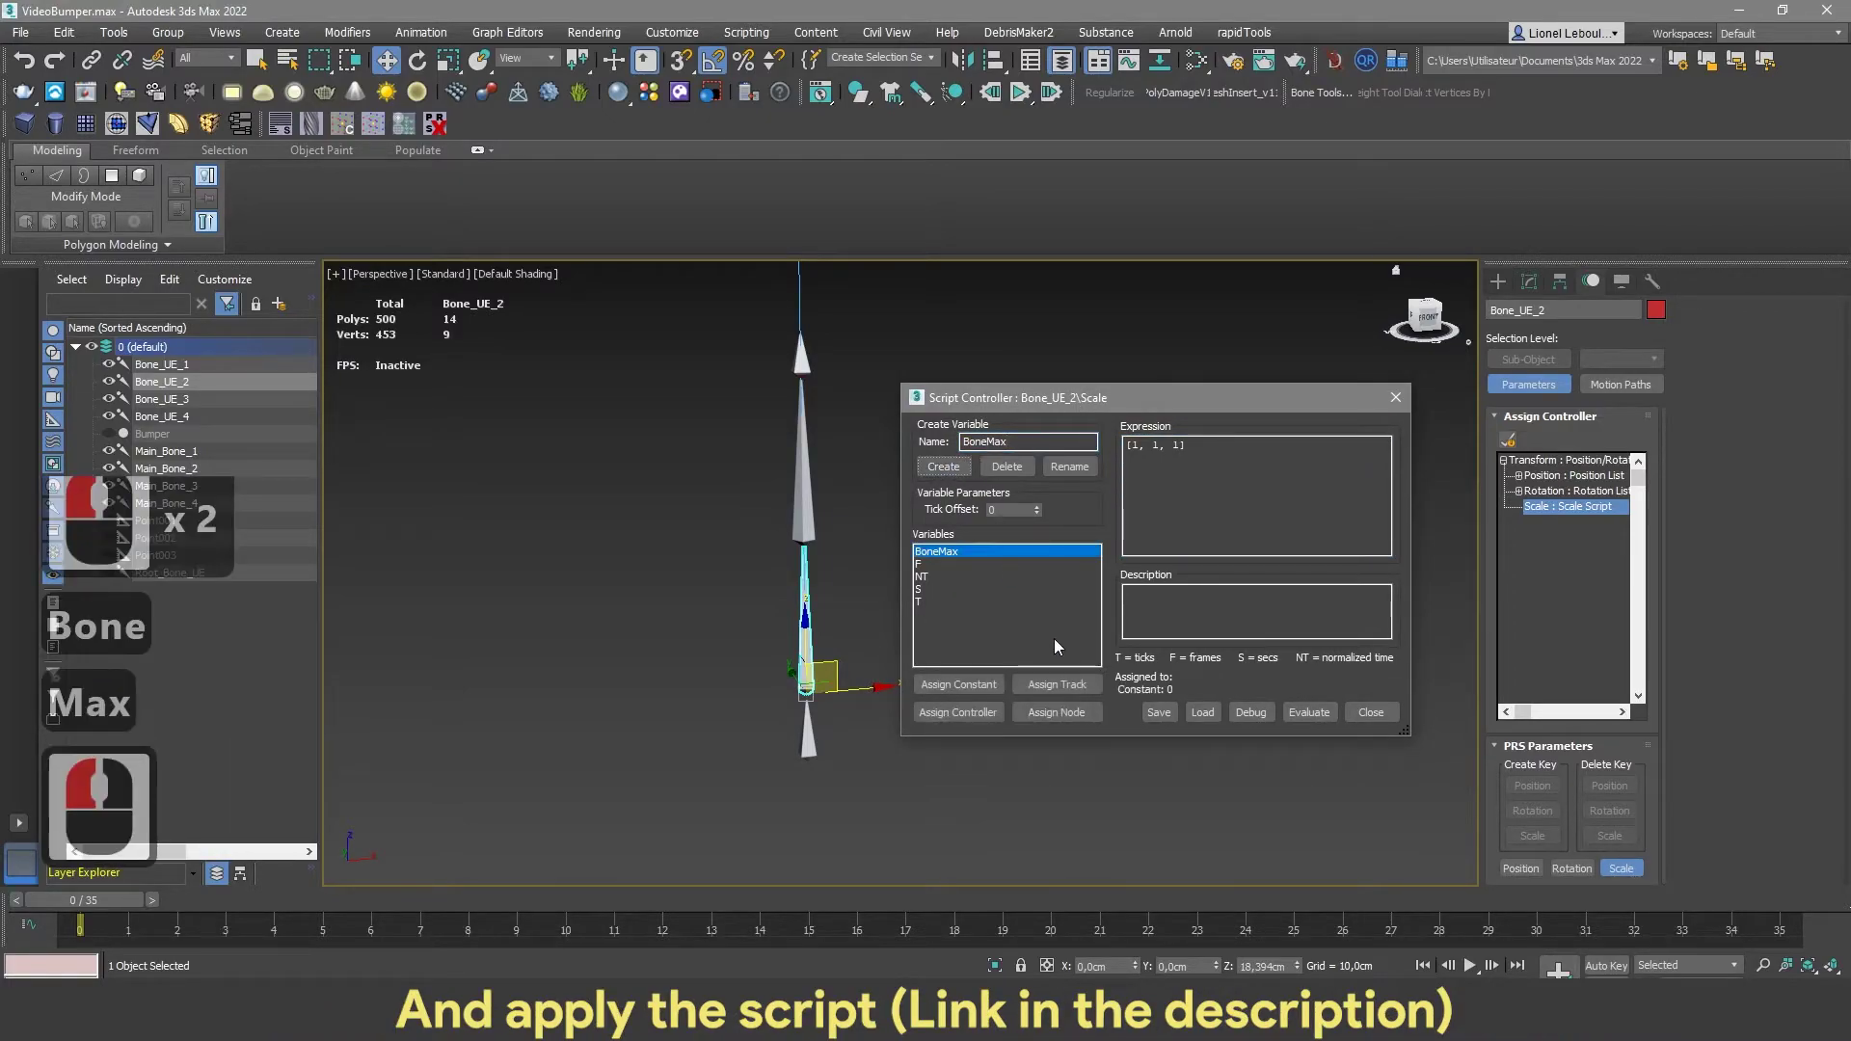
left_click(1056, 713)
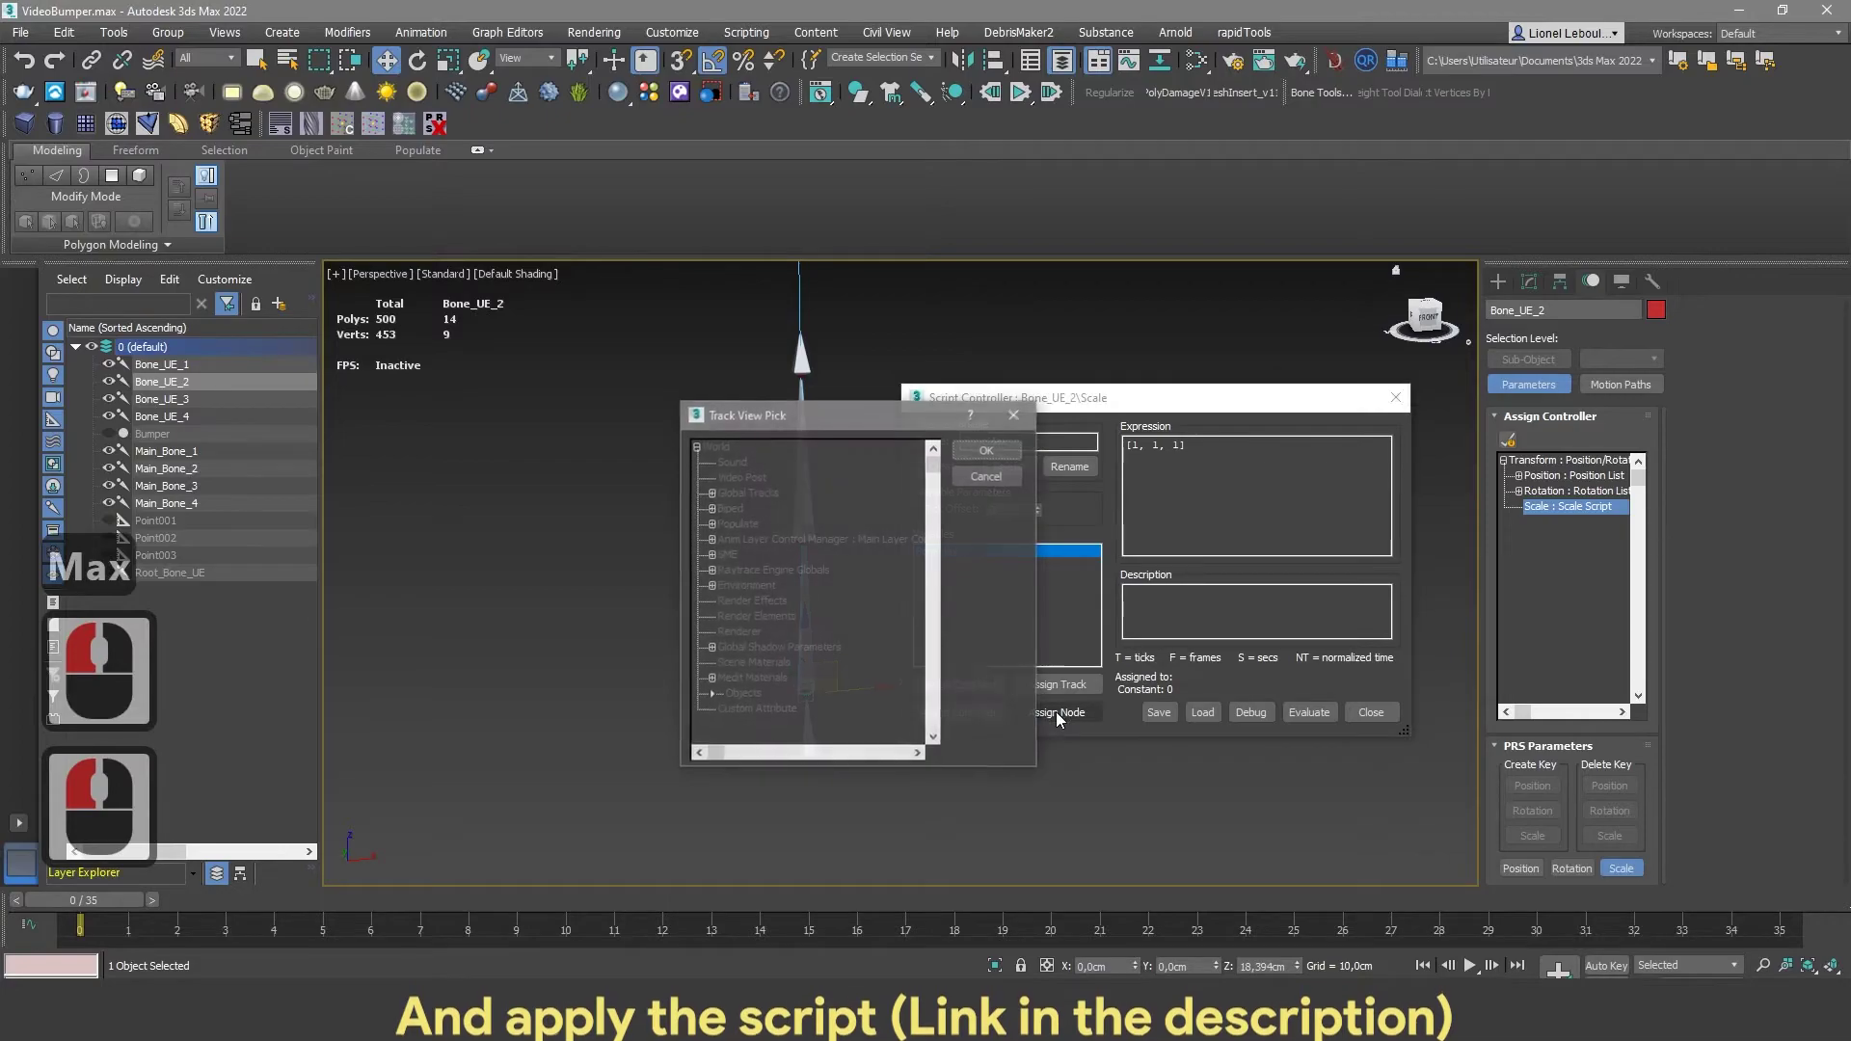
left_click(1002, 454)
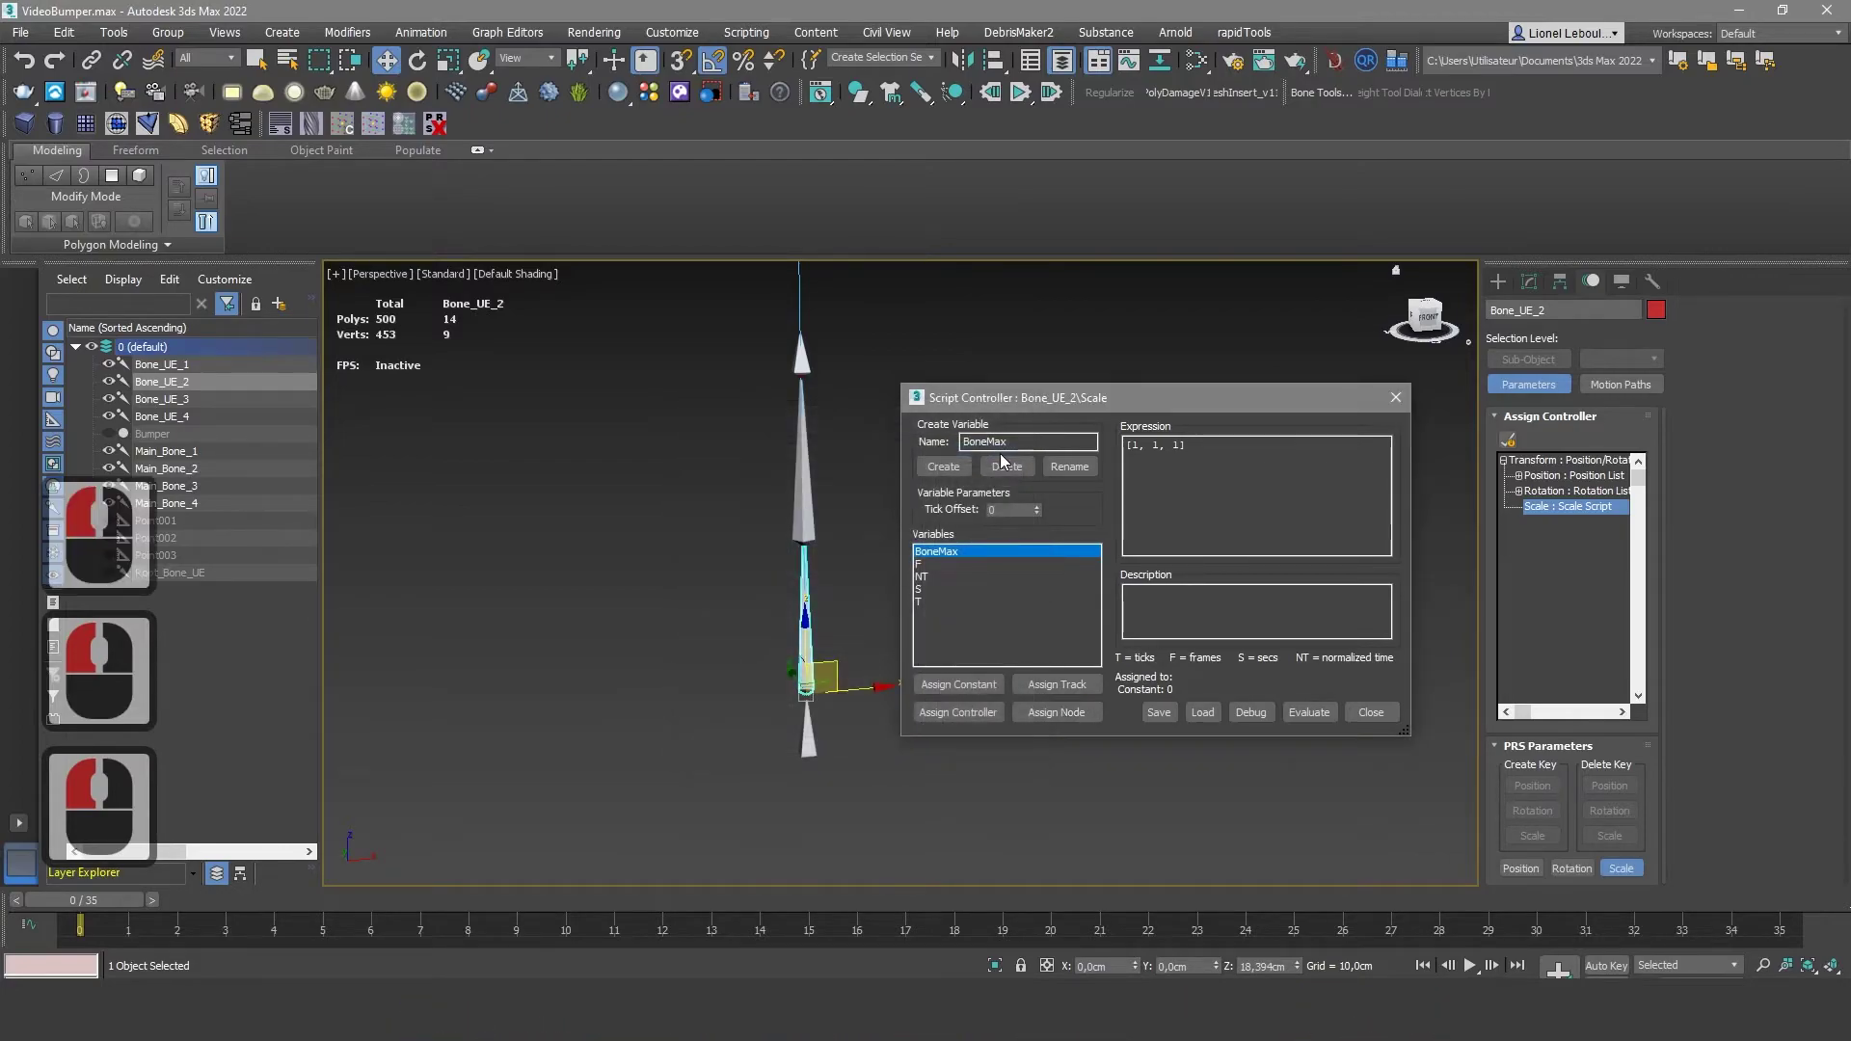
Try to replace Bone_UE_2's scale expression with [boneMax.stretchTM[1][1], boneMax.stretchTM[2][2], boneMax.stretchTM[3][3]]
left_click(810, 678)
key("ctrl+c")
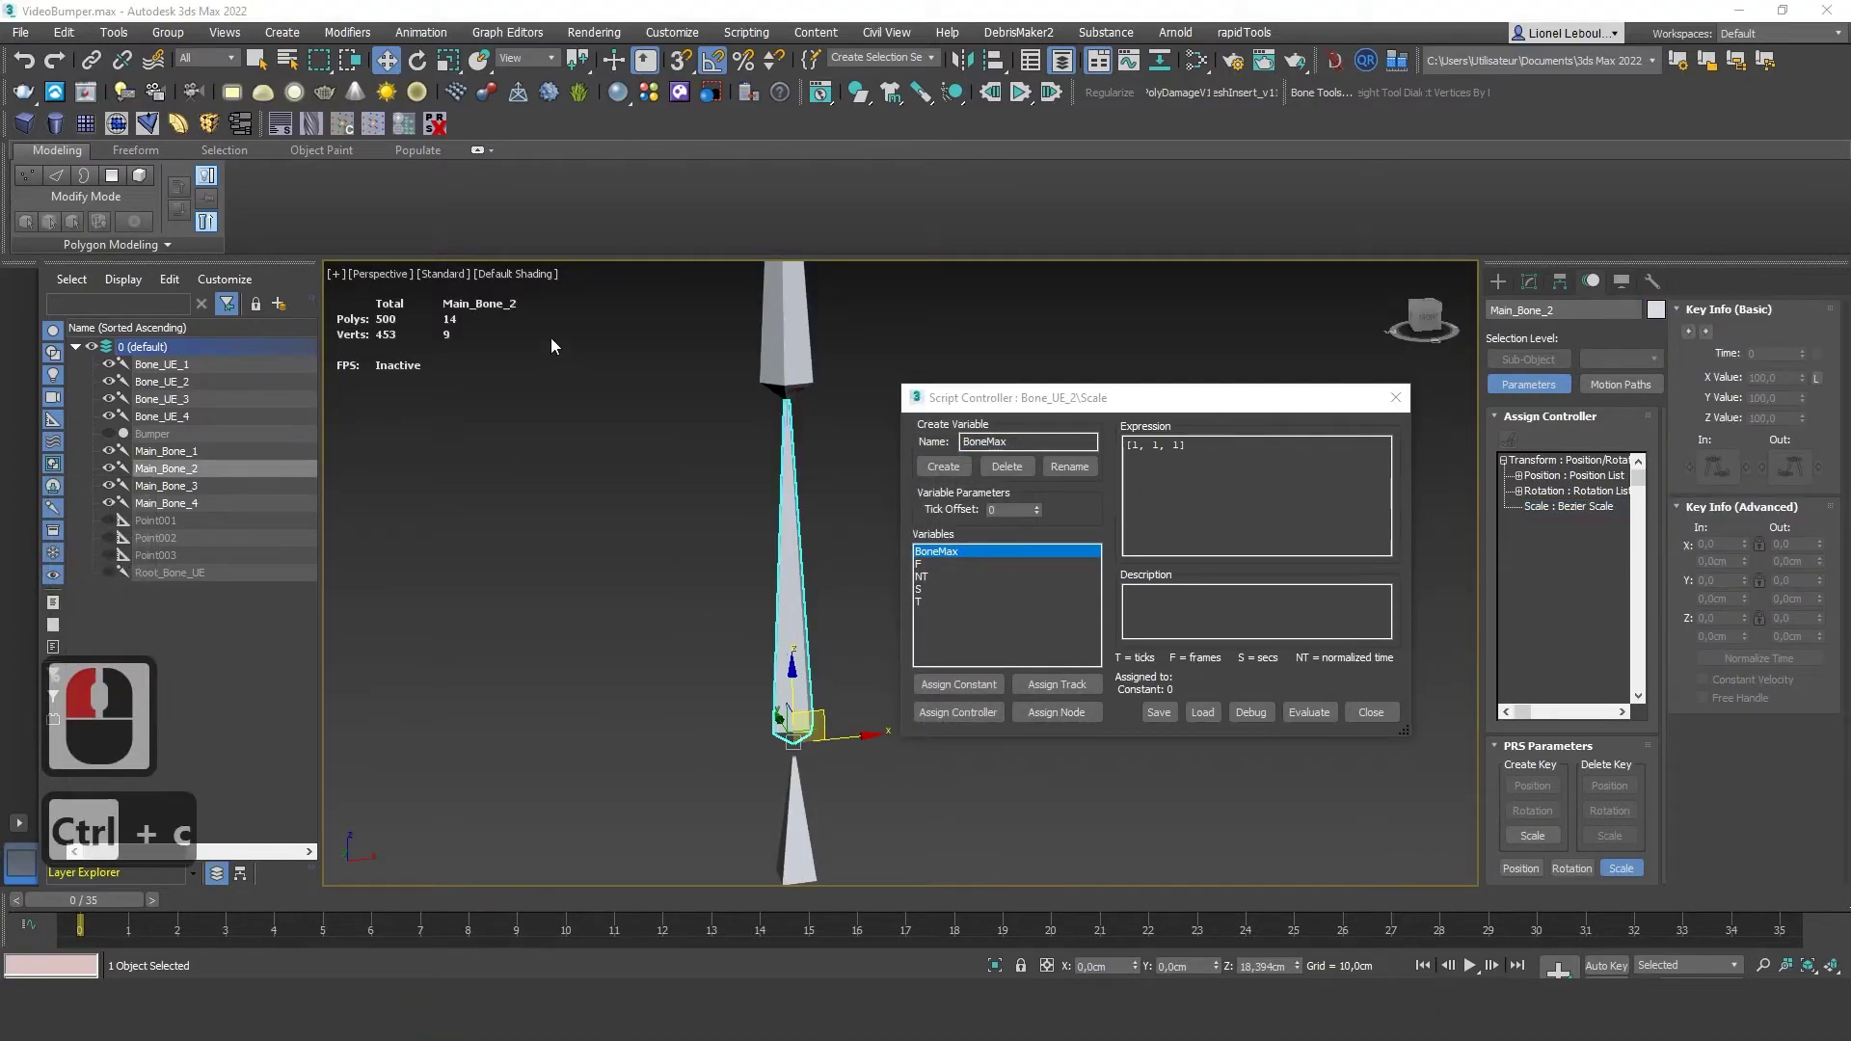
left_click(1209, 464)
key("BackSpace")
key("ctrl+v")
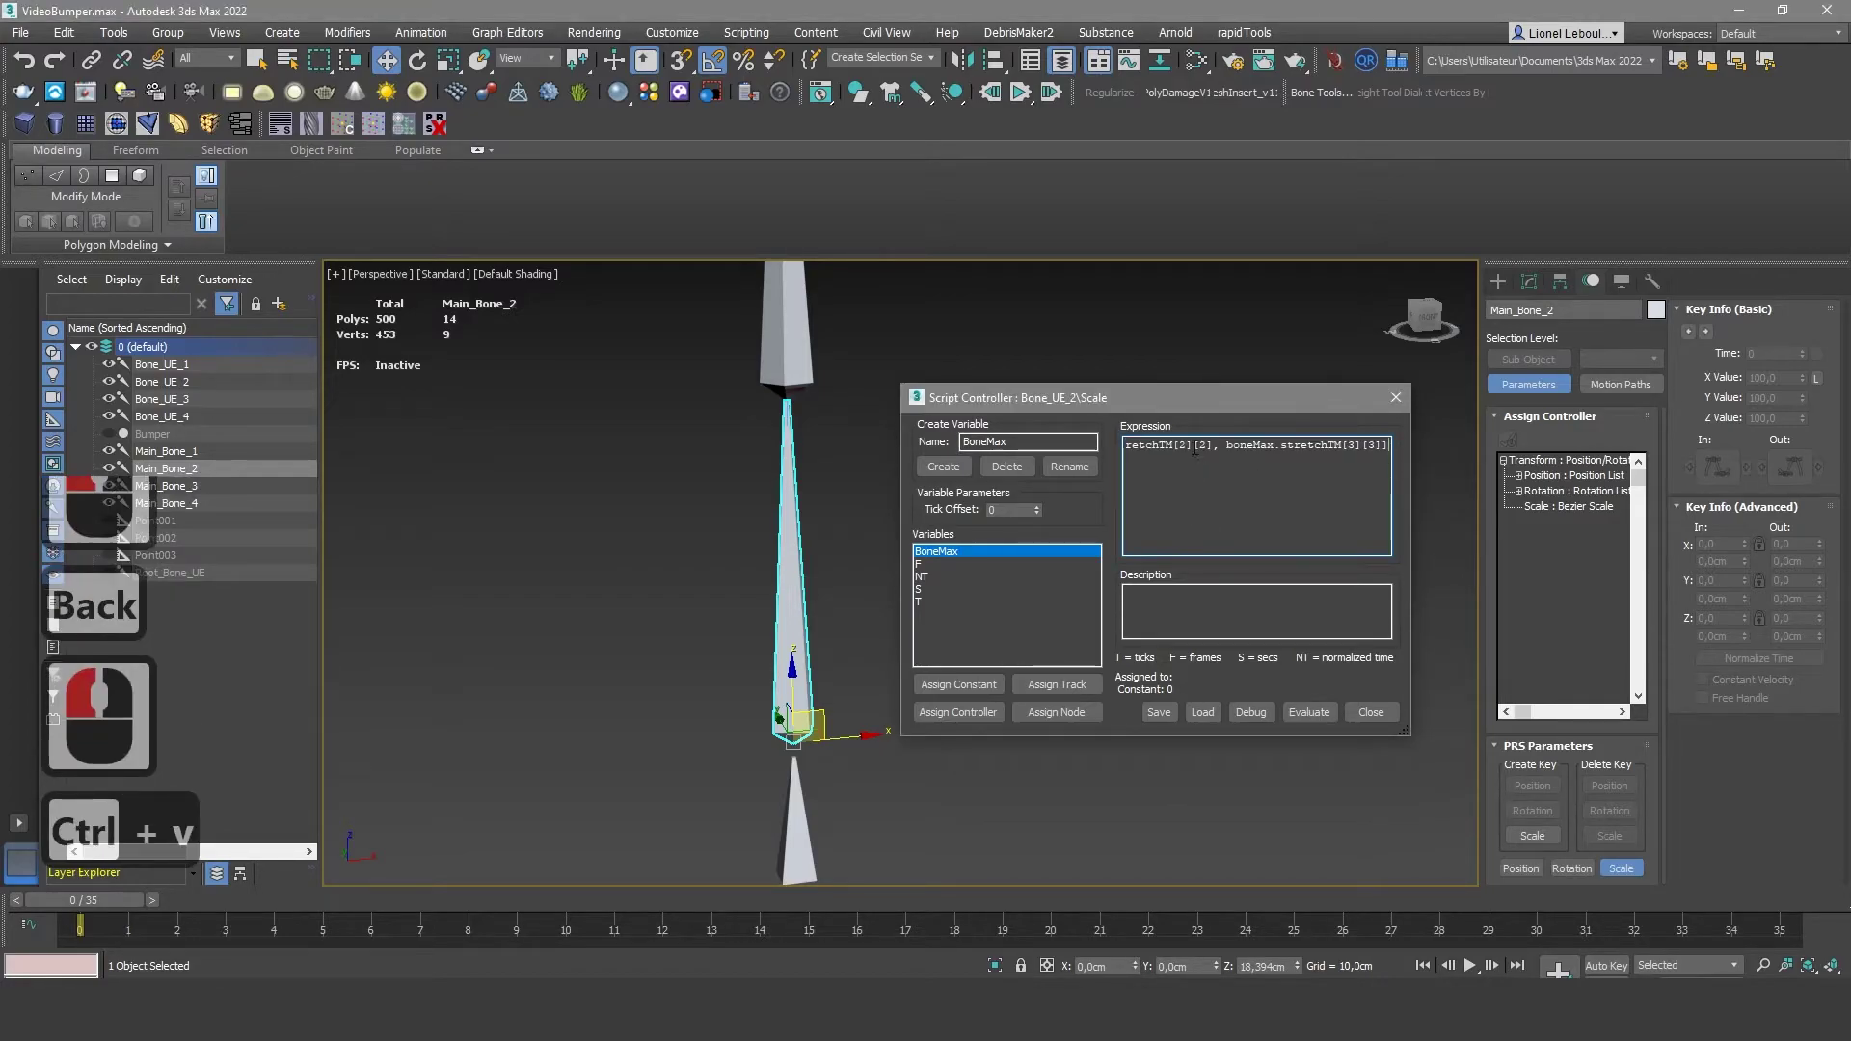
Go back to the start of the pasted scale expression and examine its stretchTM terms
left_click(1195, 449)
key("Left")
key("Left")
key("Left")
key("Left")
key("Left")
key("Left")
key("Left")
key("Left")
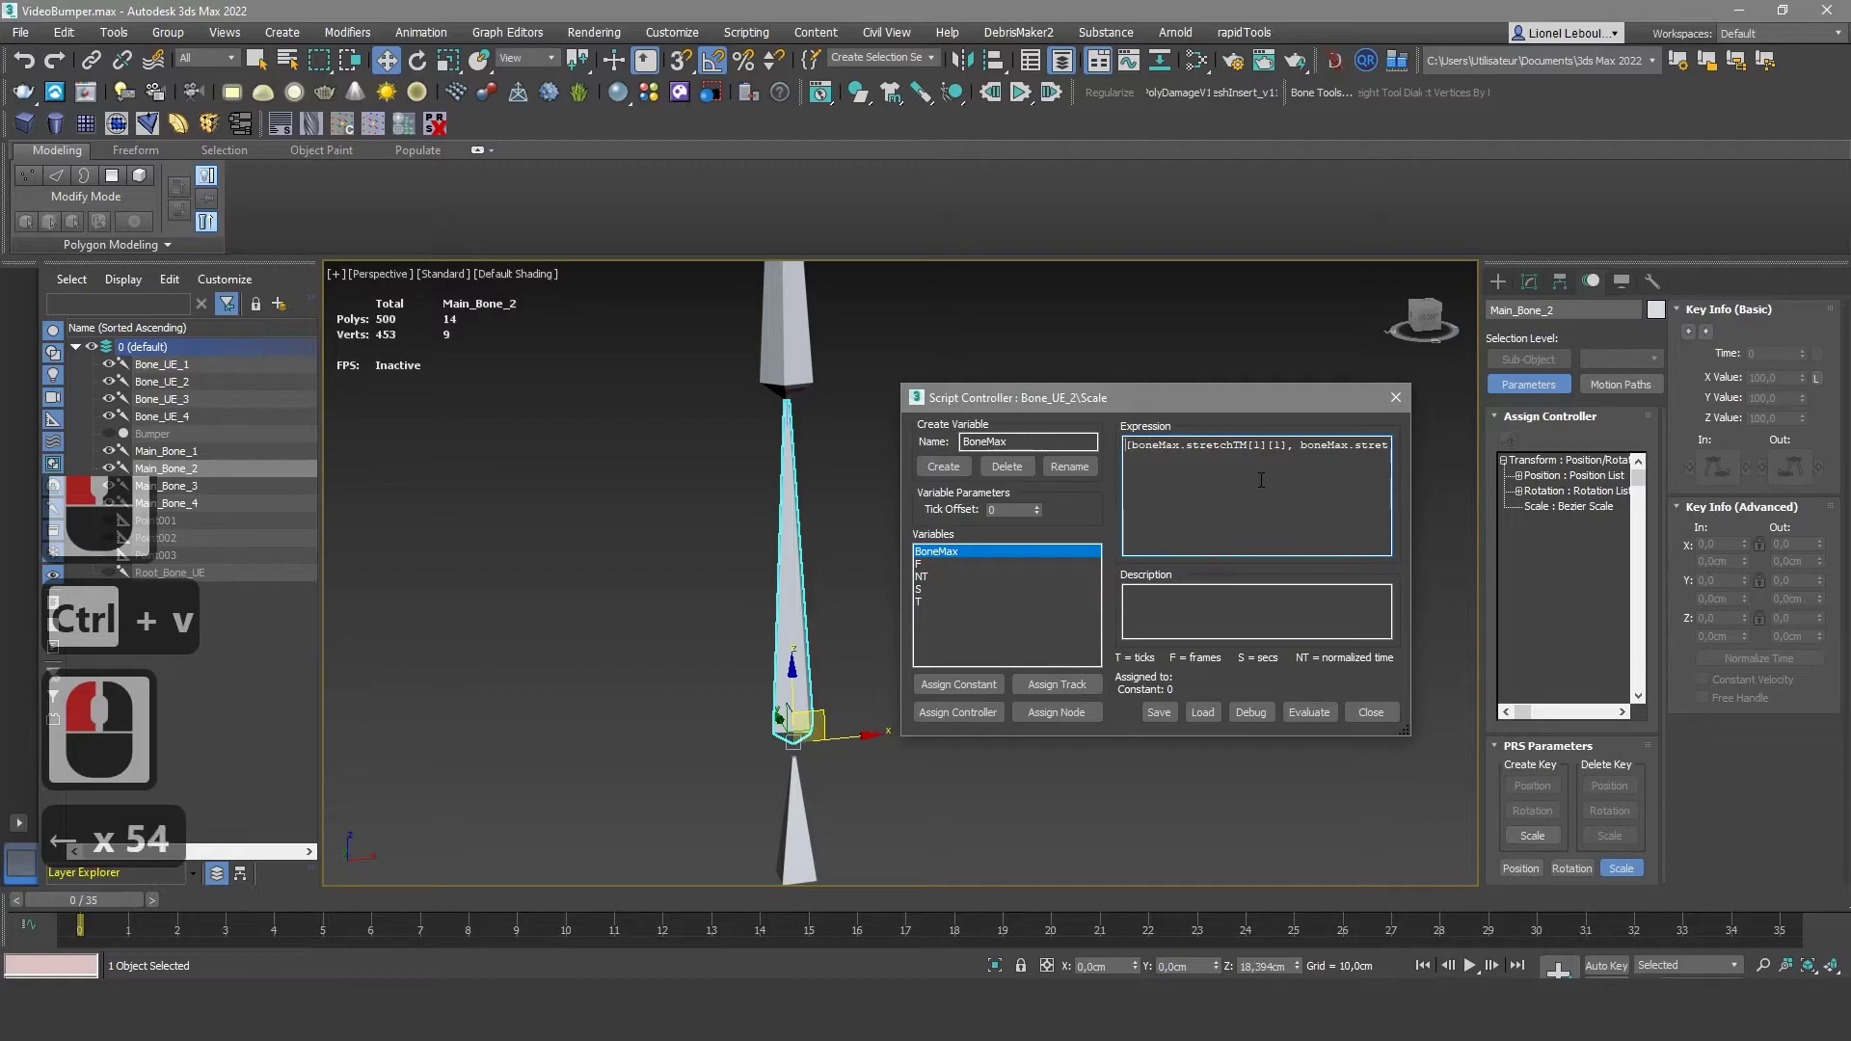
key("Left")
key("Left")
key("Left")
key("Left")
key("Left")
key("Left")
key("Left")
key("Left")
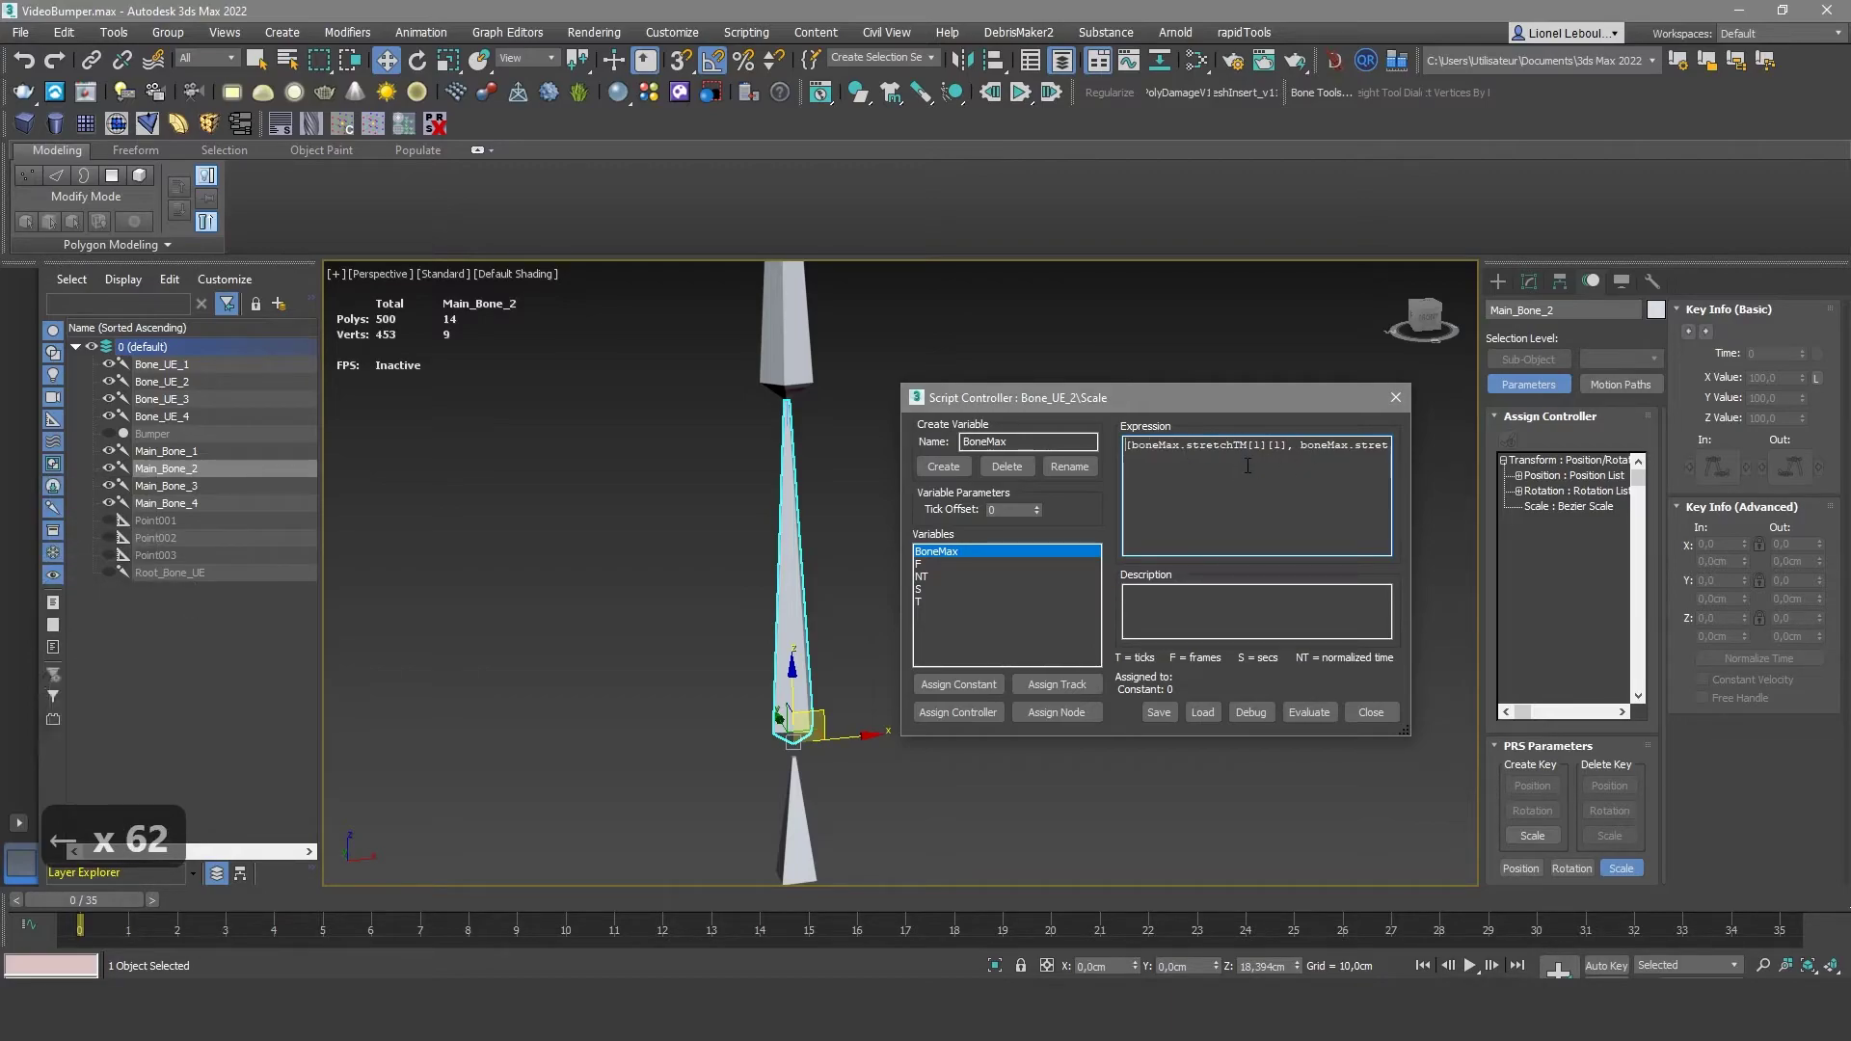
Close Bone_UE_2's scale script controller and accept reverting the expression to its original value
left_click(1369, 712)
left_click(998, 535)
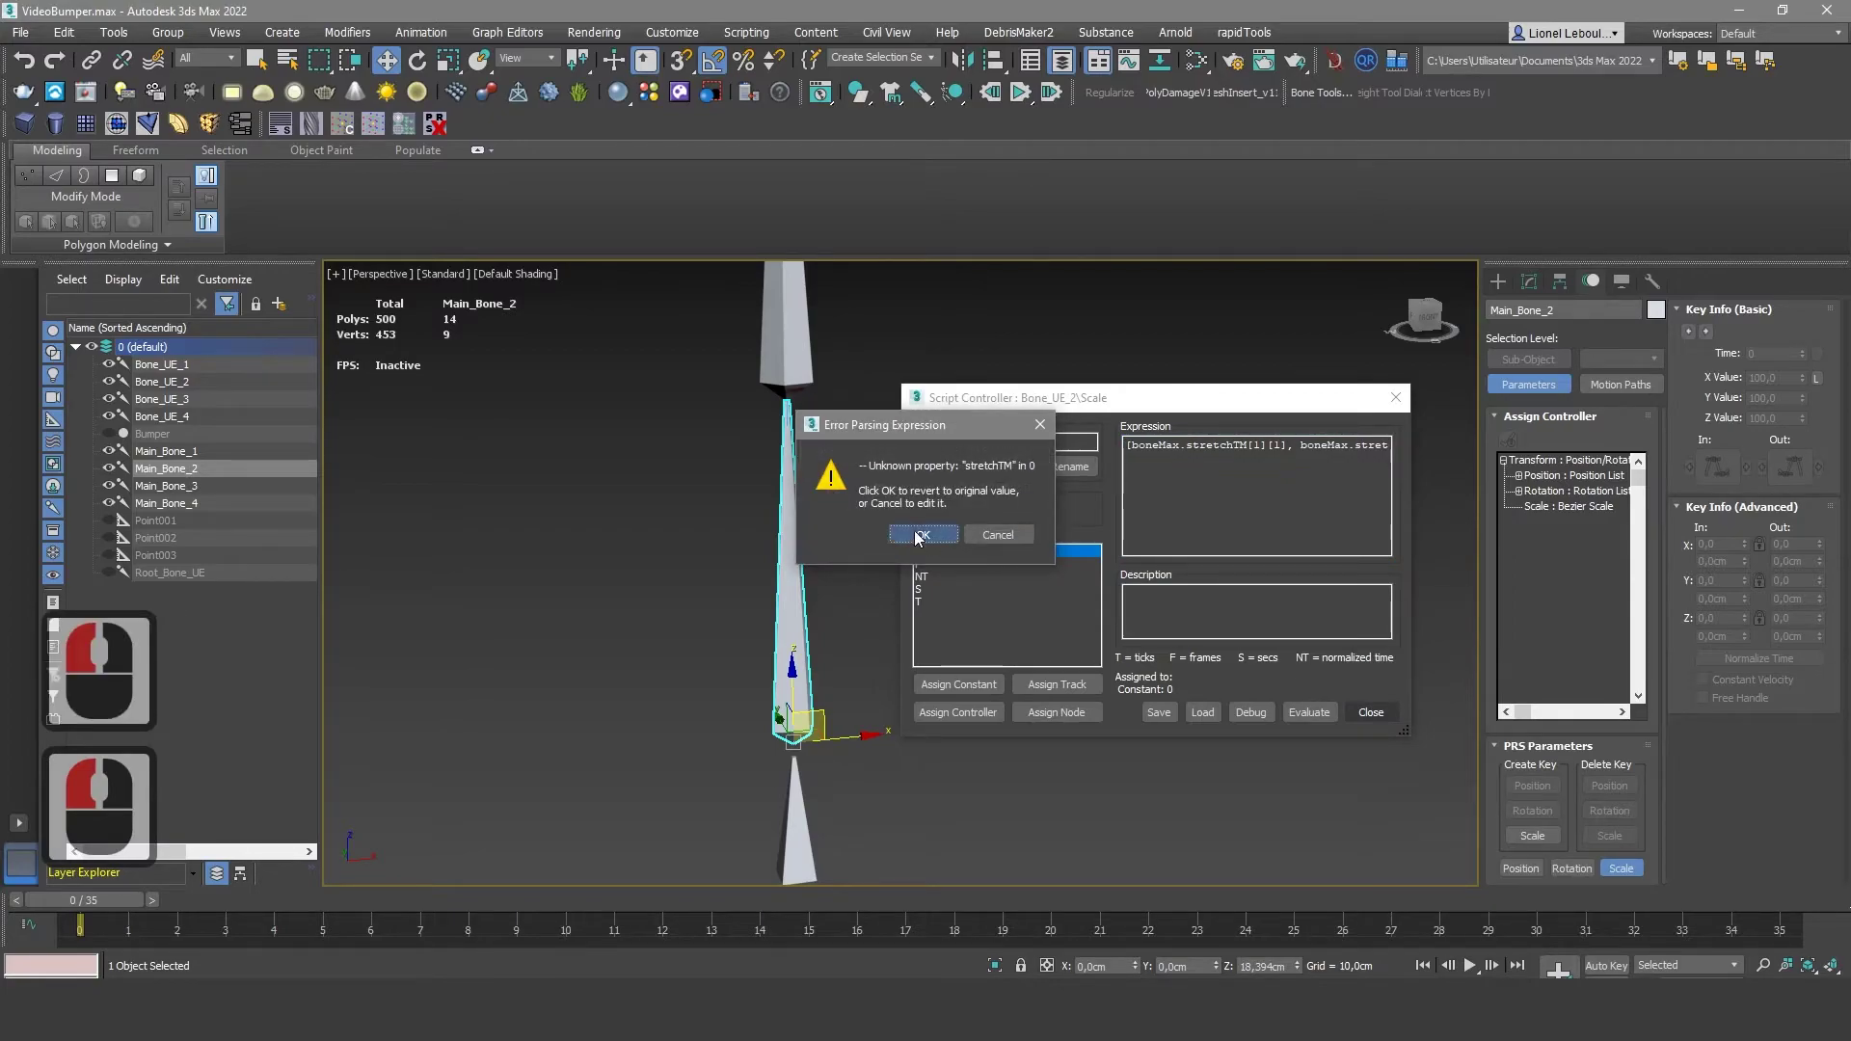
left_click(914, 535)
Assign a Scale Script controller to the scale track of Bone_UE_3
left_click(196, 380)
left_click(186, 398)
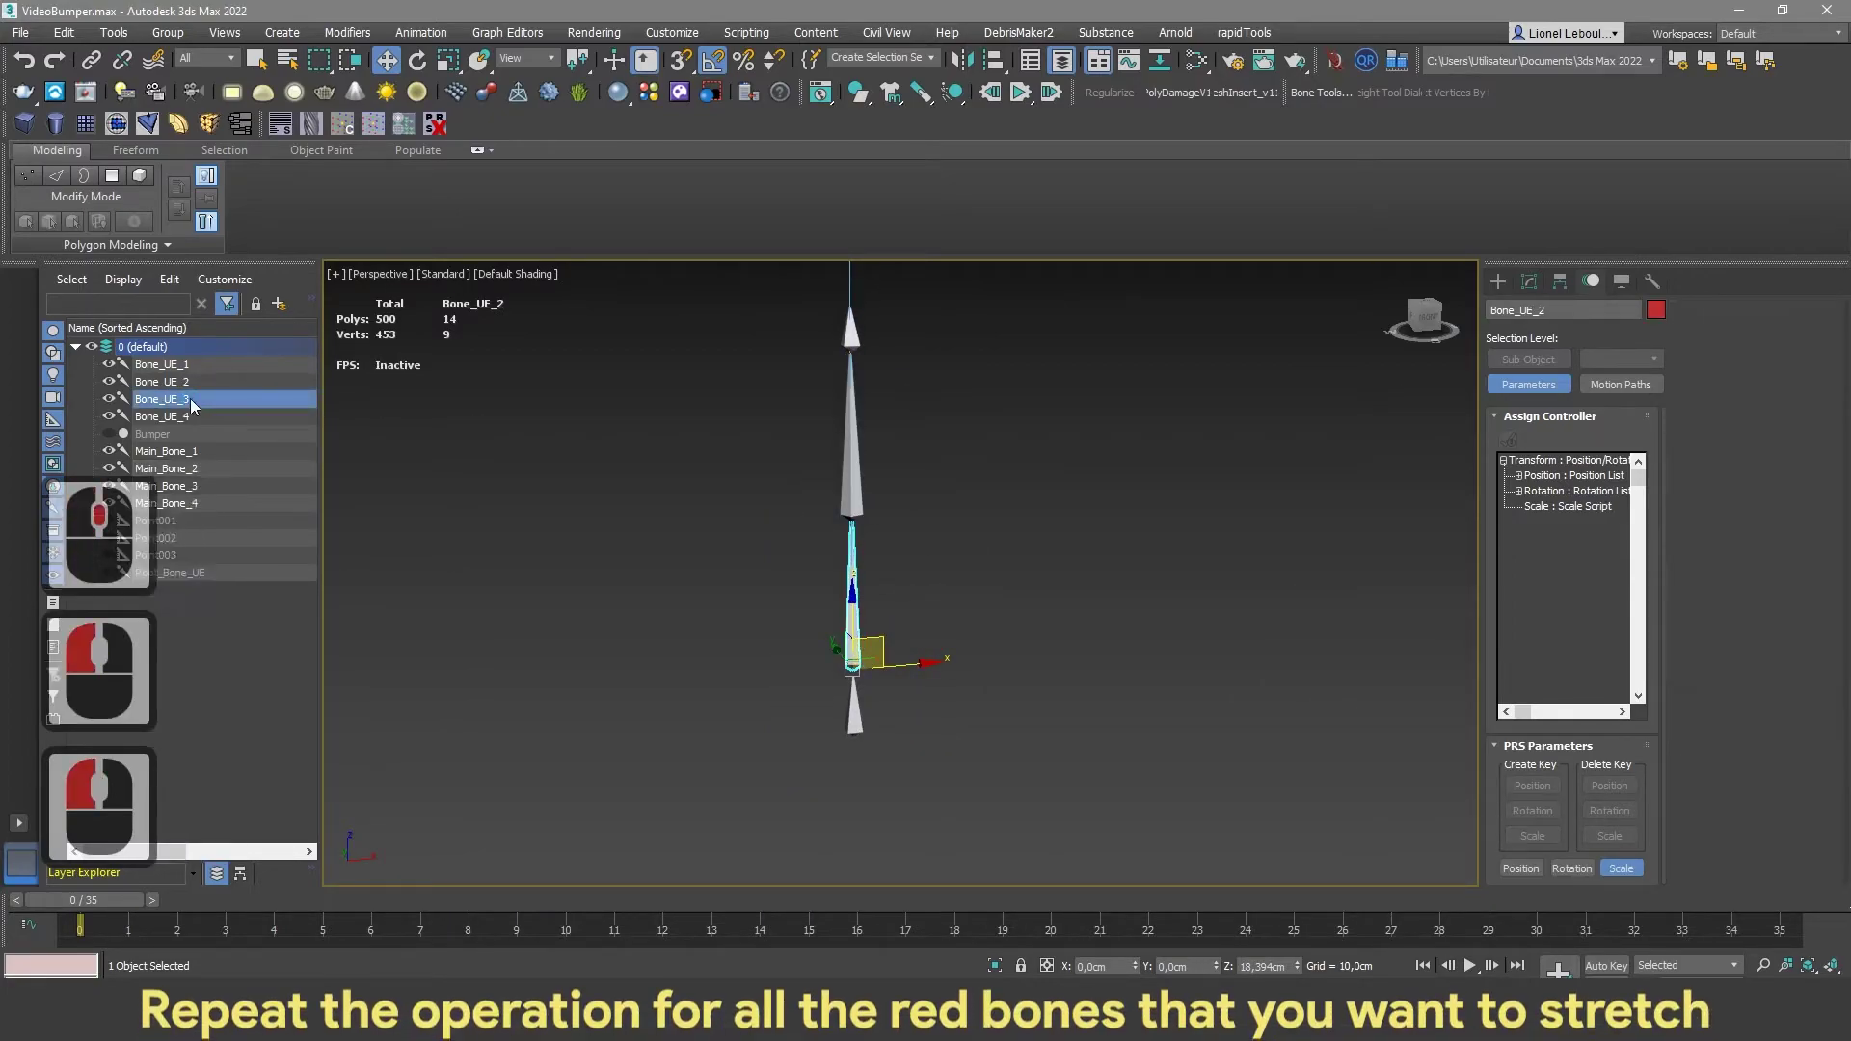
scroll(941, 513, "up", 3)
left_click(1574, 508)
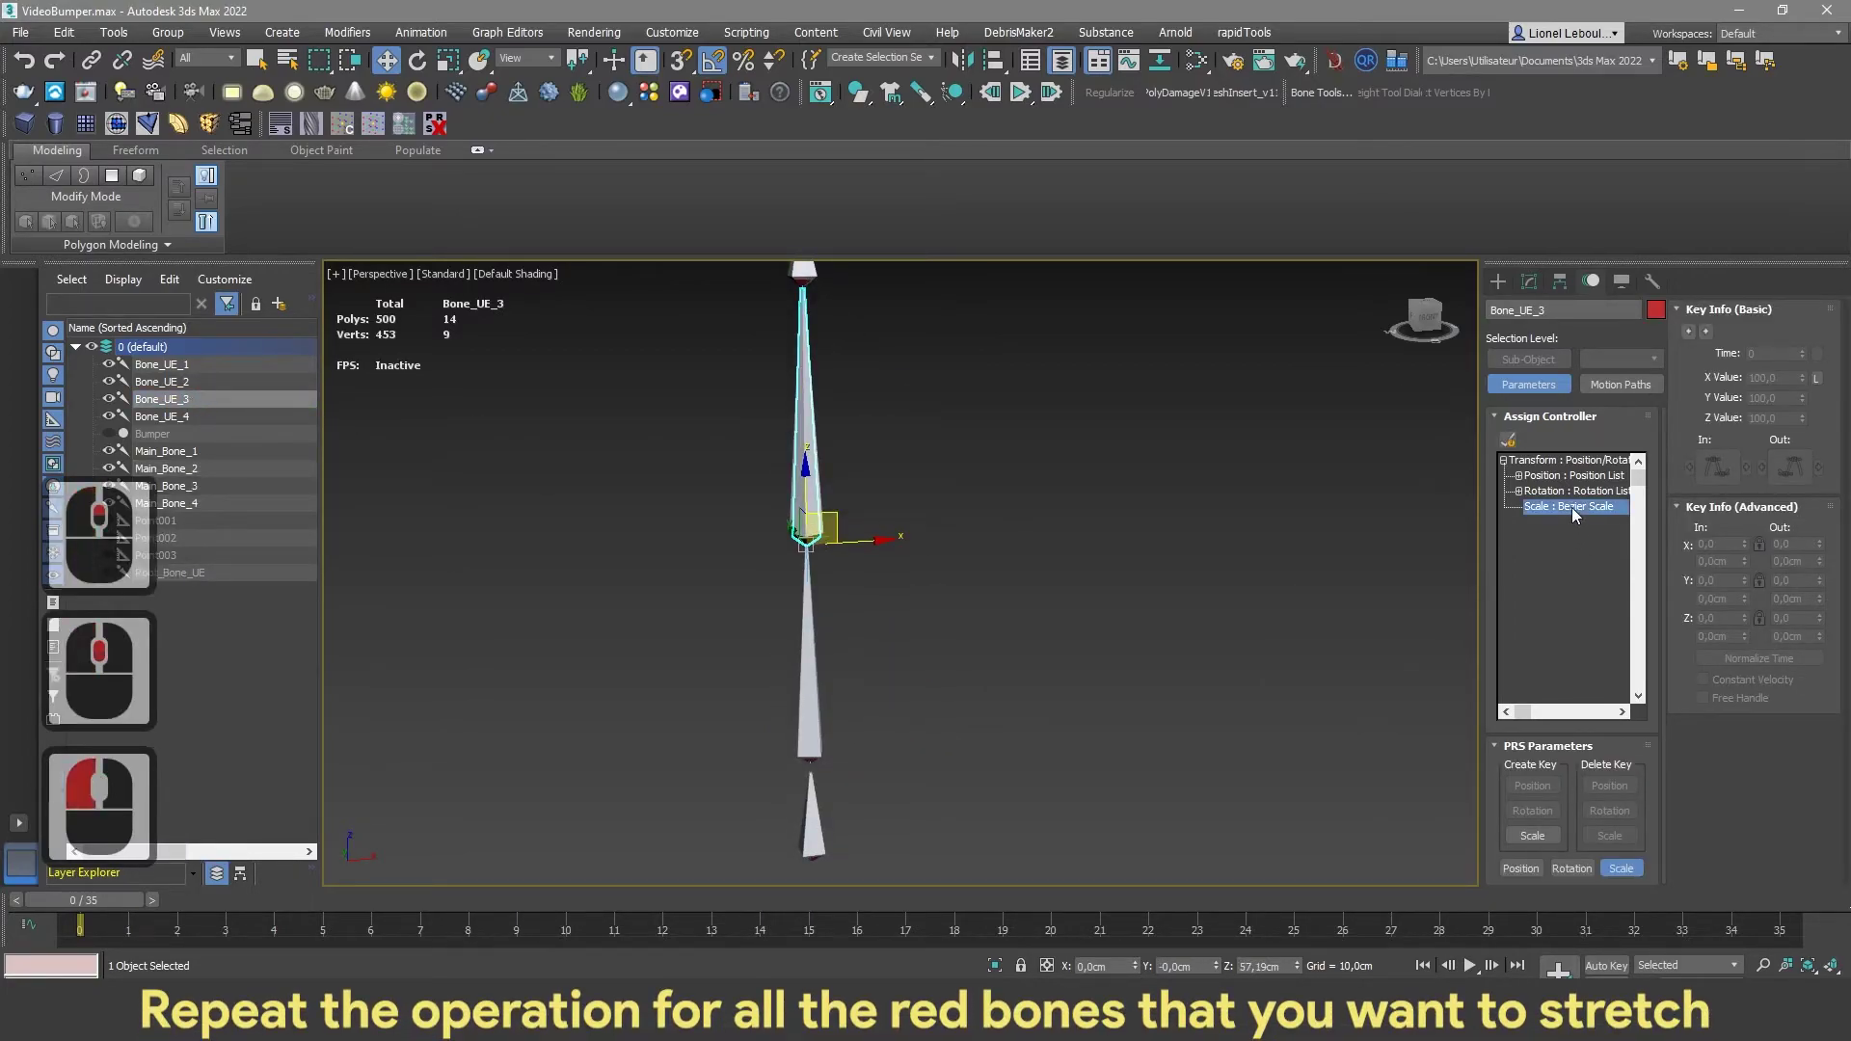
left_click(1508, 440)
double_click(931, 675)
Create the variable BoneMax in Bone_UE_3's scale script and try to assign a scene node to it
left_click(1022, 441)
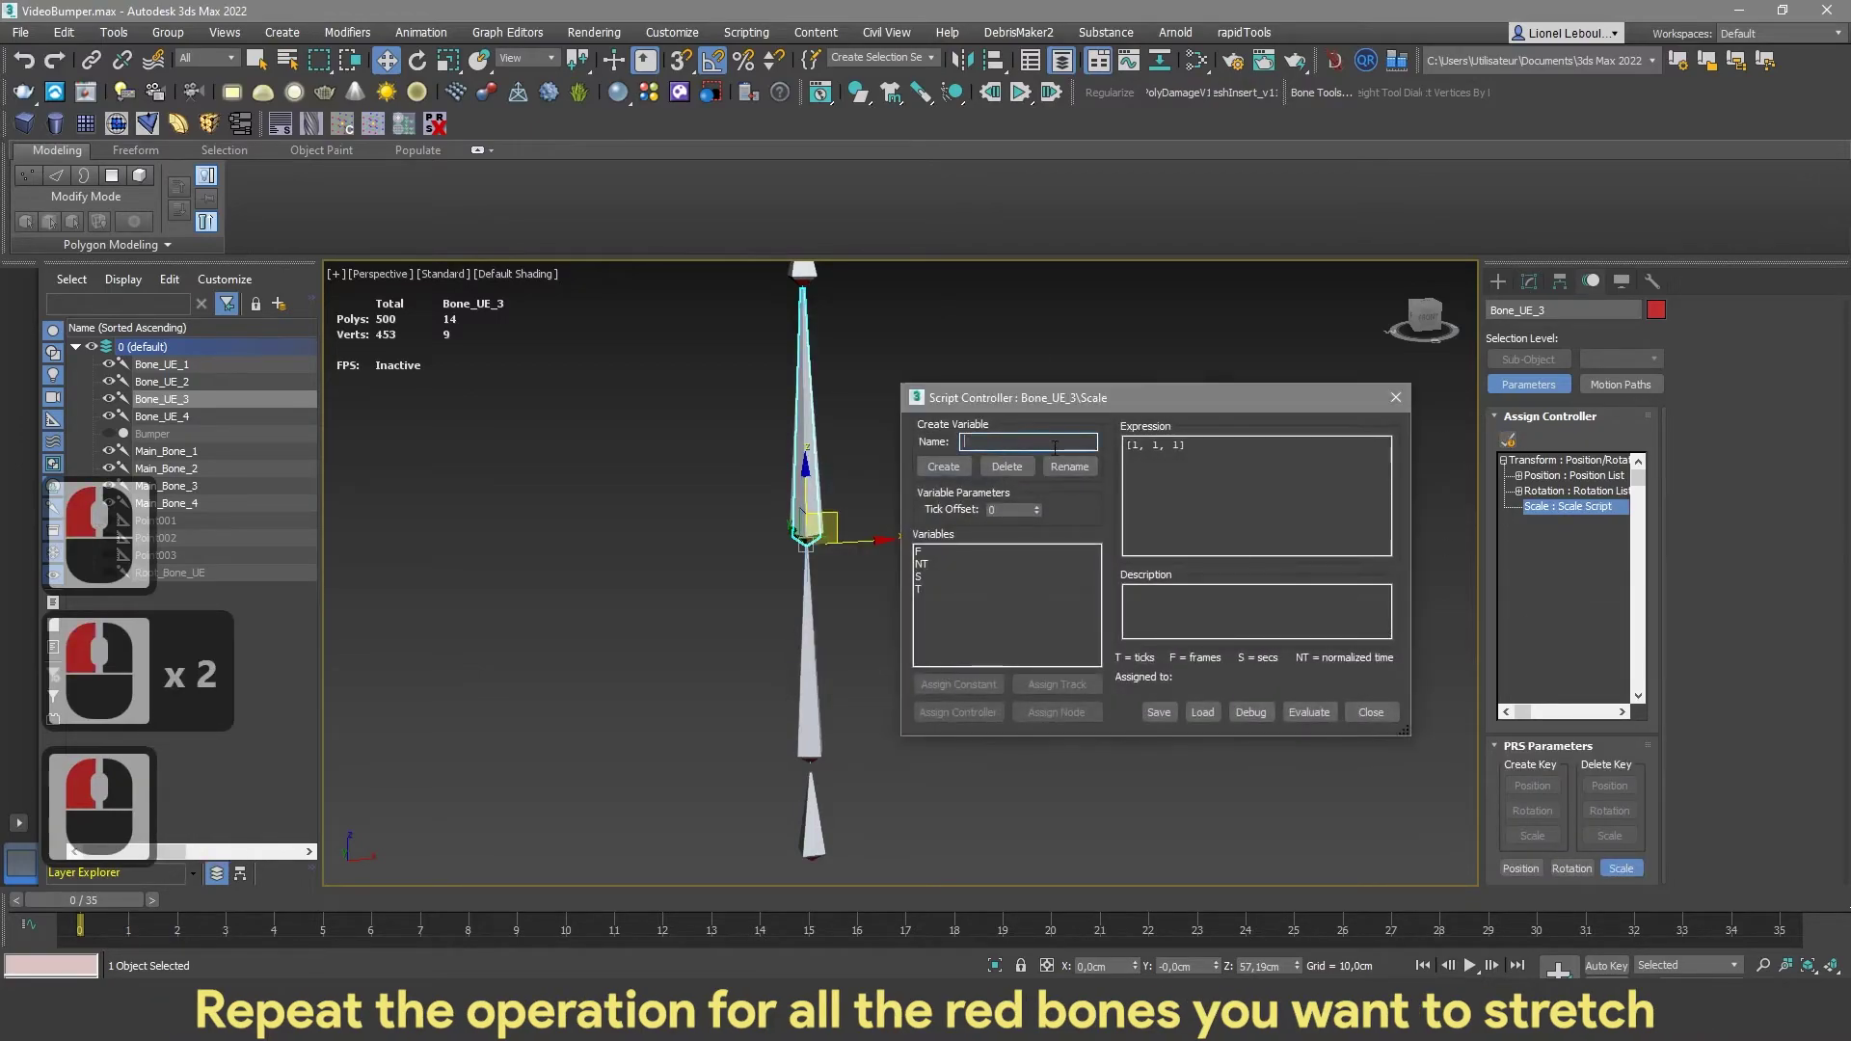
type("BoneMa")
left_click(945, 470)
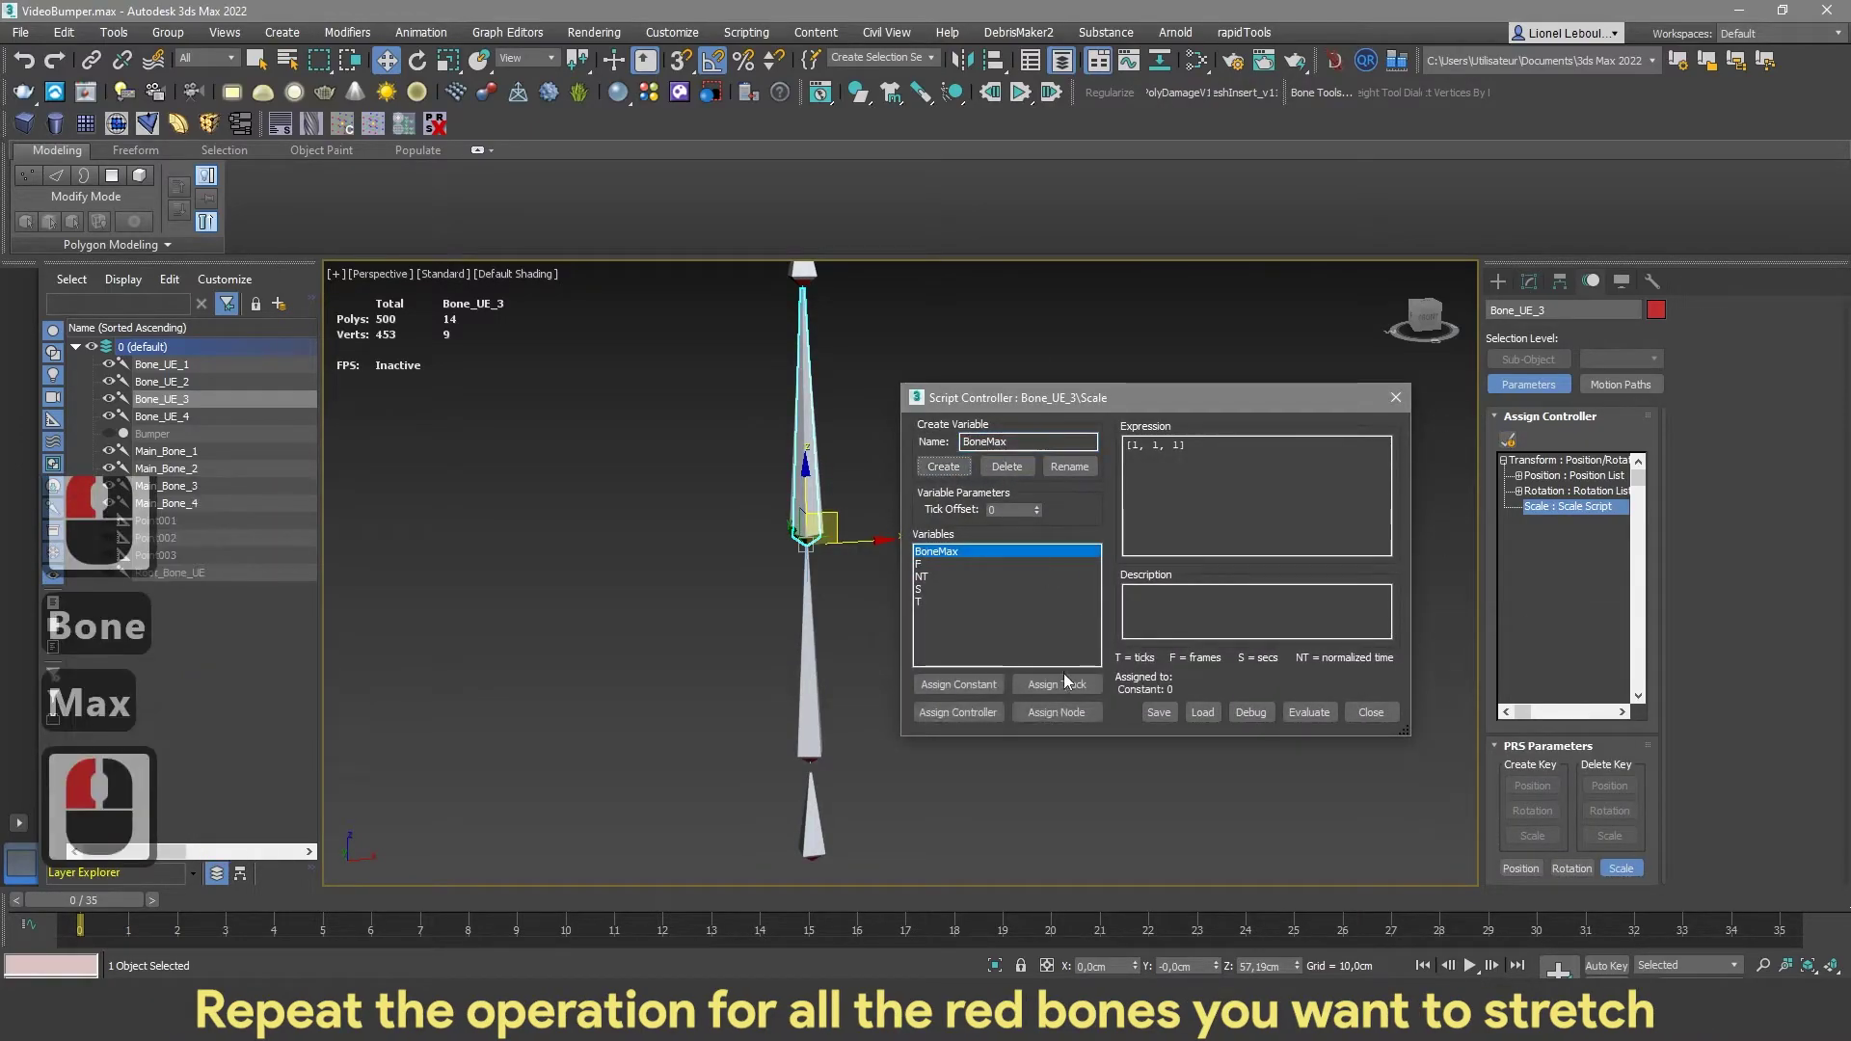
left_click(1054, 714)
left_click(1011, 453)
Replace Bone_UE_3's scale expression with [boneMax.stretchTM[1][1], boneMax.stretchTM[2][2], boneMax.stretchTM[3][3]], close the script controller and clear the selection
left_click(812, 487)
left_click_drag(1124, 444, 1187, 446)
key("BackSpace")
type("[boneMax.stretchTM[1][1], boneMax.stretchTM[2][2], boneMax.stretchTM[3][3]]")
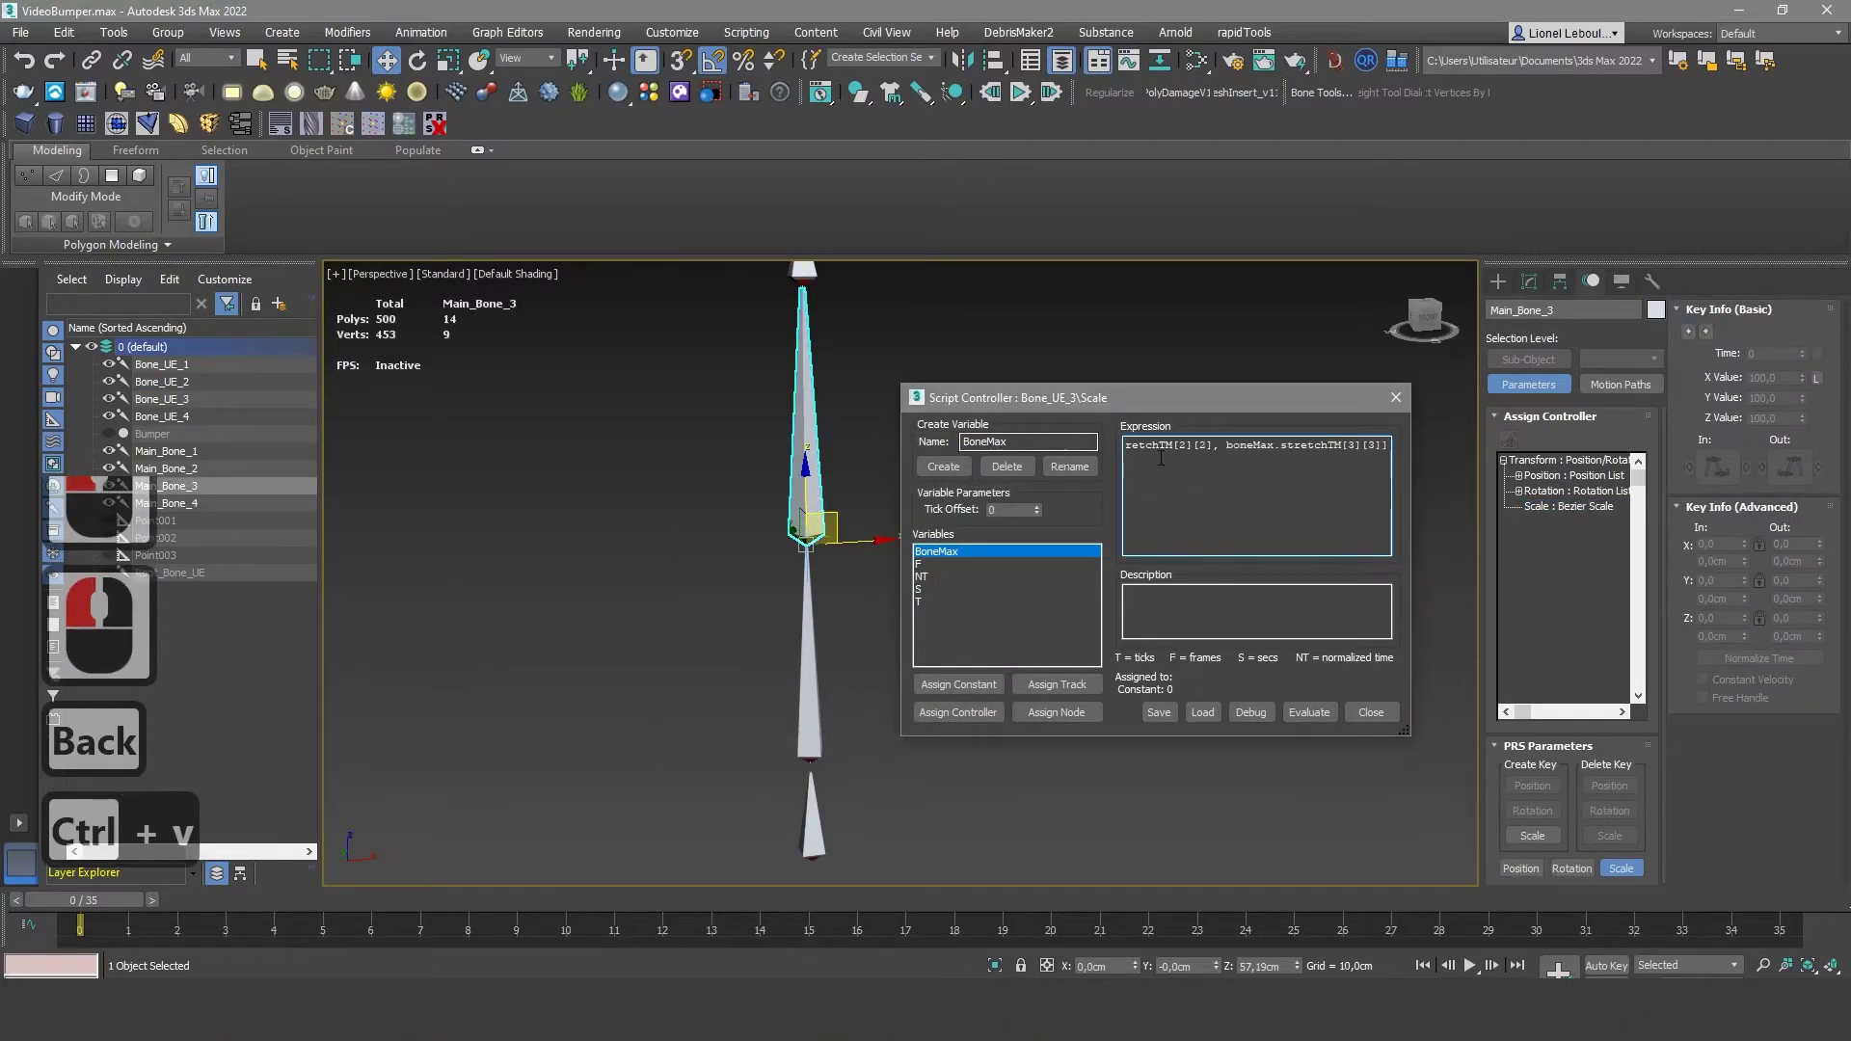
left_click(1369, 713)
left_click(993, 534)
scroll(951, 500, "down", 2)
left_click(904, 515)
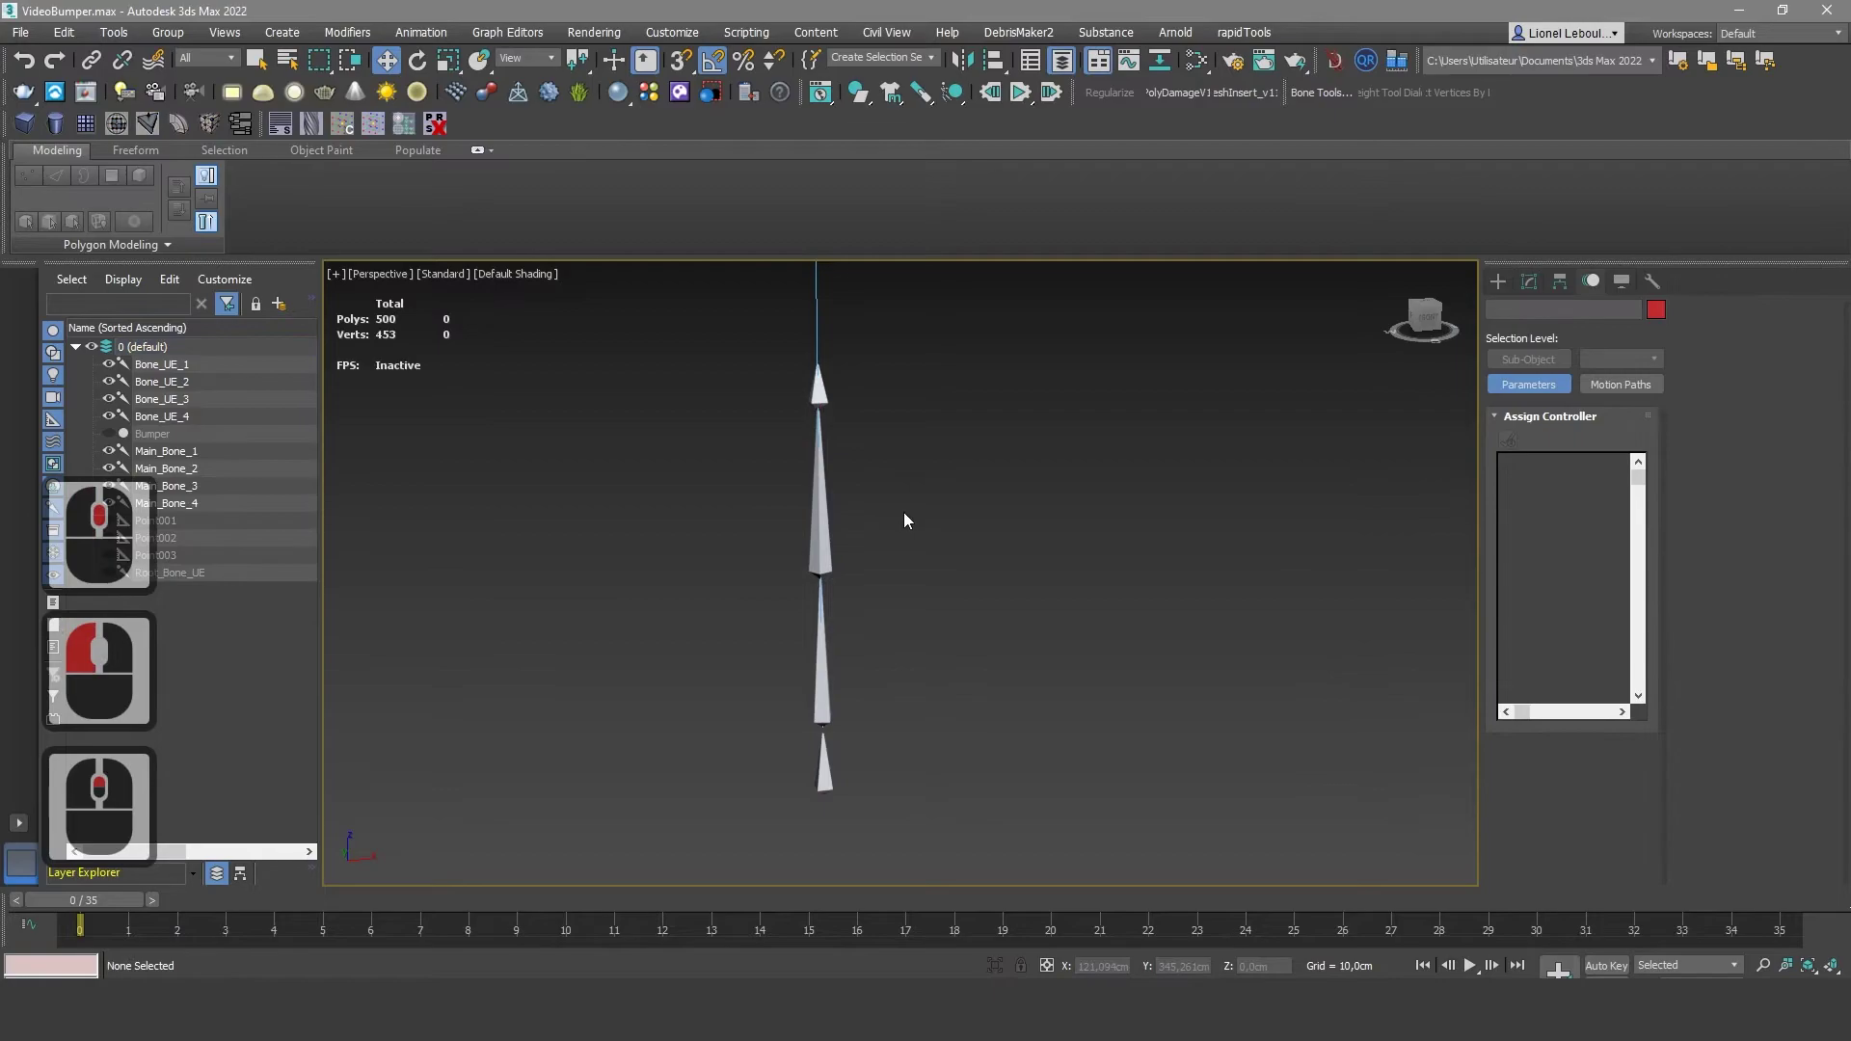
Unhide the Bumper mesh and hide Main_Bone_1 to Main_Bone_4
left_click(109, 434)
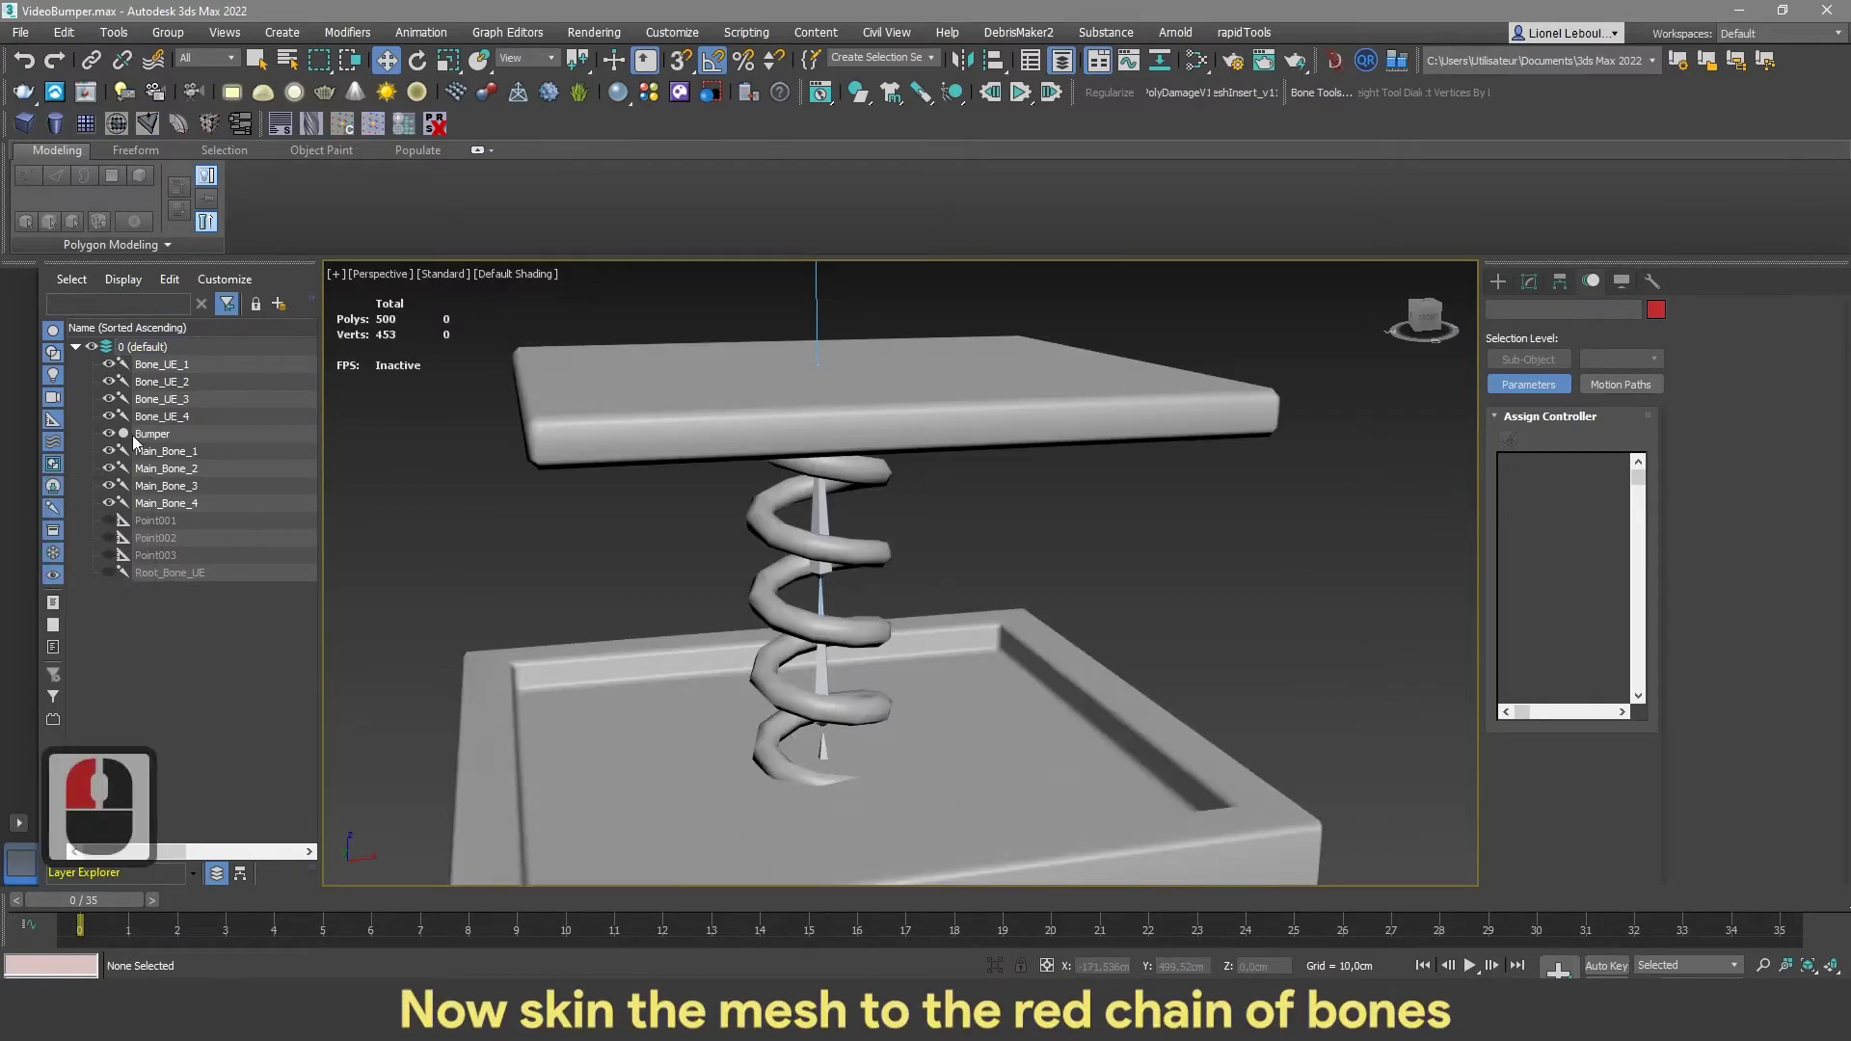
left_click(109, 451)
left_click(109, 469)
left_click(109, 486)
left_click(109, 503)
scroll(879, 482, "down", 3)
Apply a Skin modifier to the Bumper mesh, set the Weight Tool beside it and expand the modifier's sub-levels
left_click(879, 432)
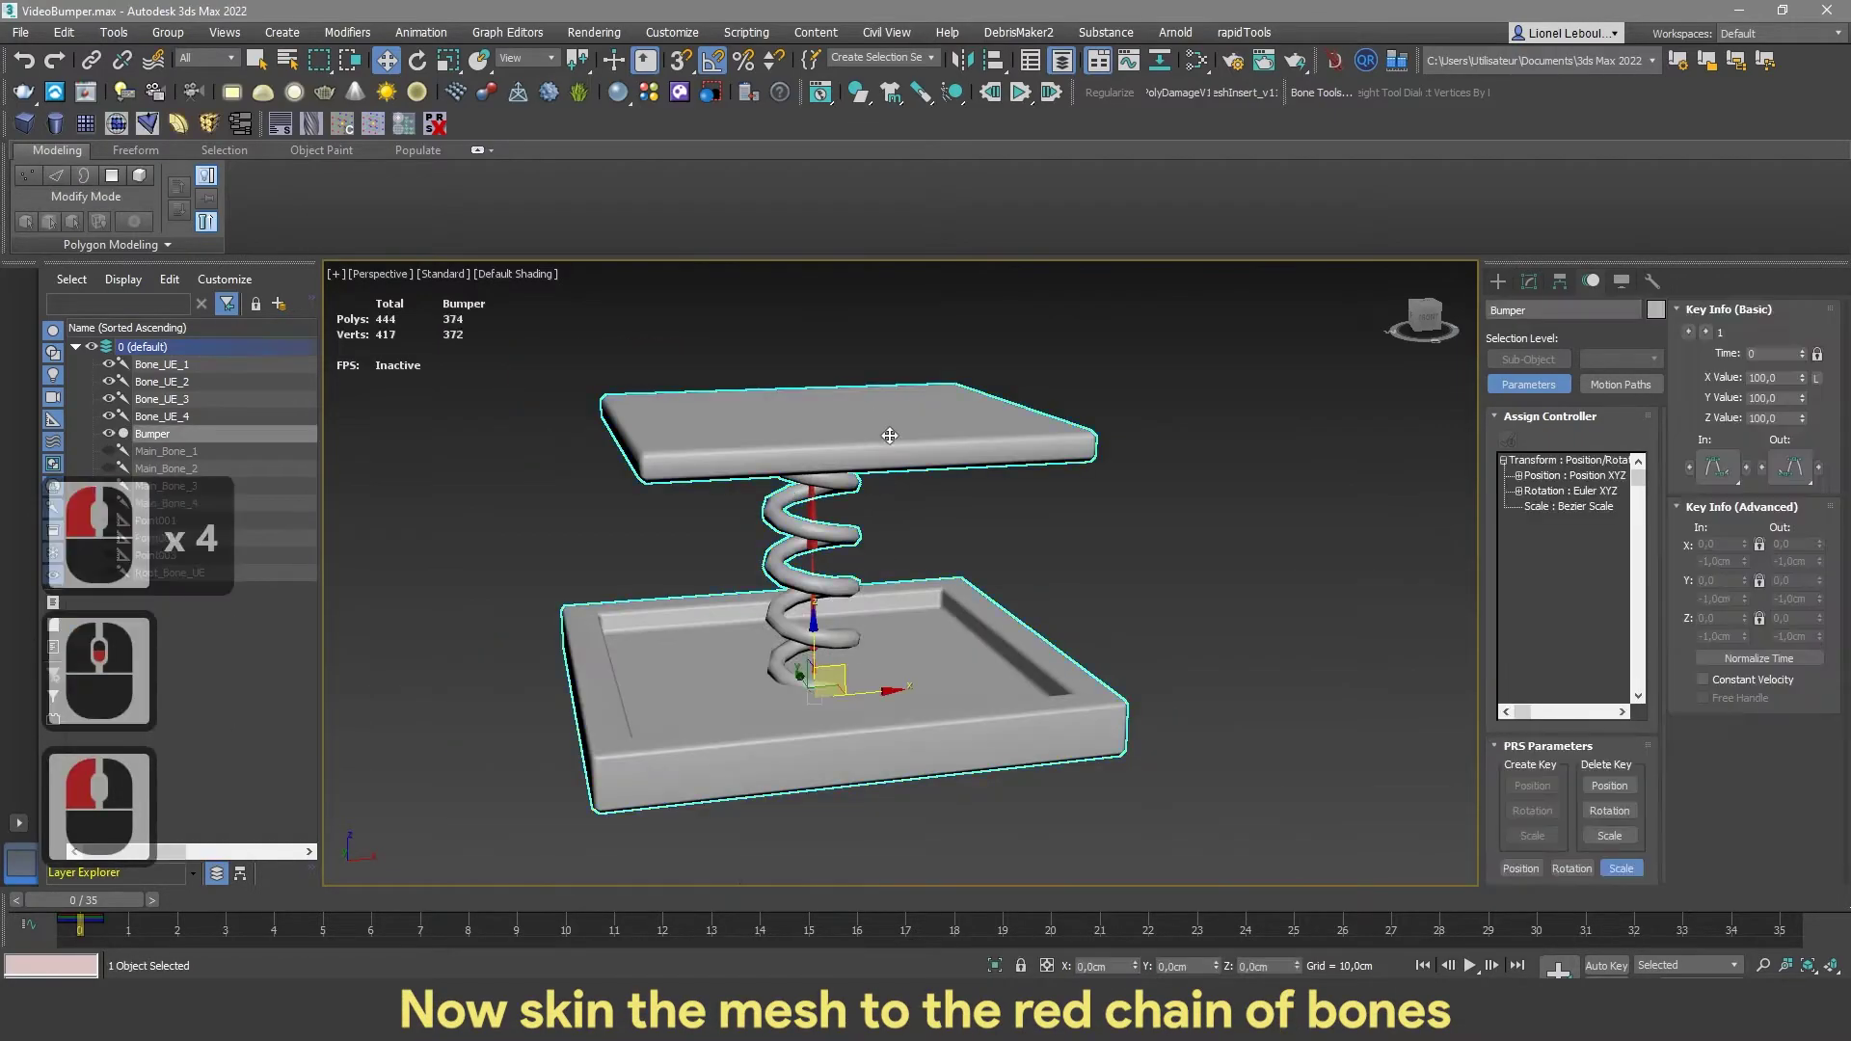
left_click(1529, 281)
left_click(1529, 587)
left_click_drag(1768, 294, 465, 439)
left_click(1517, 634)
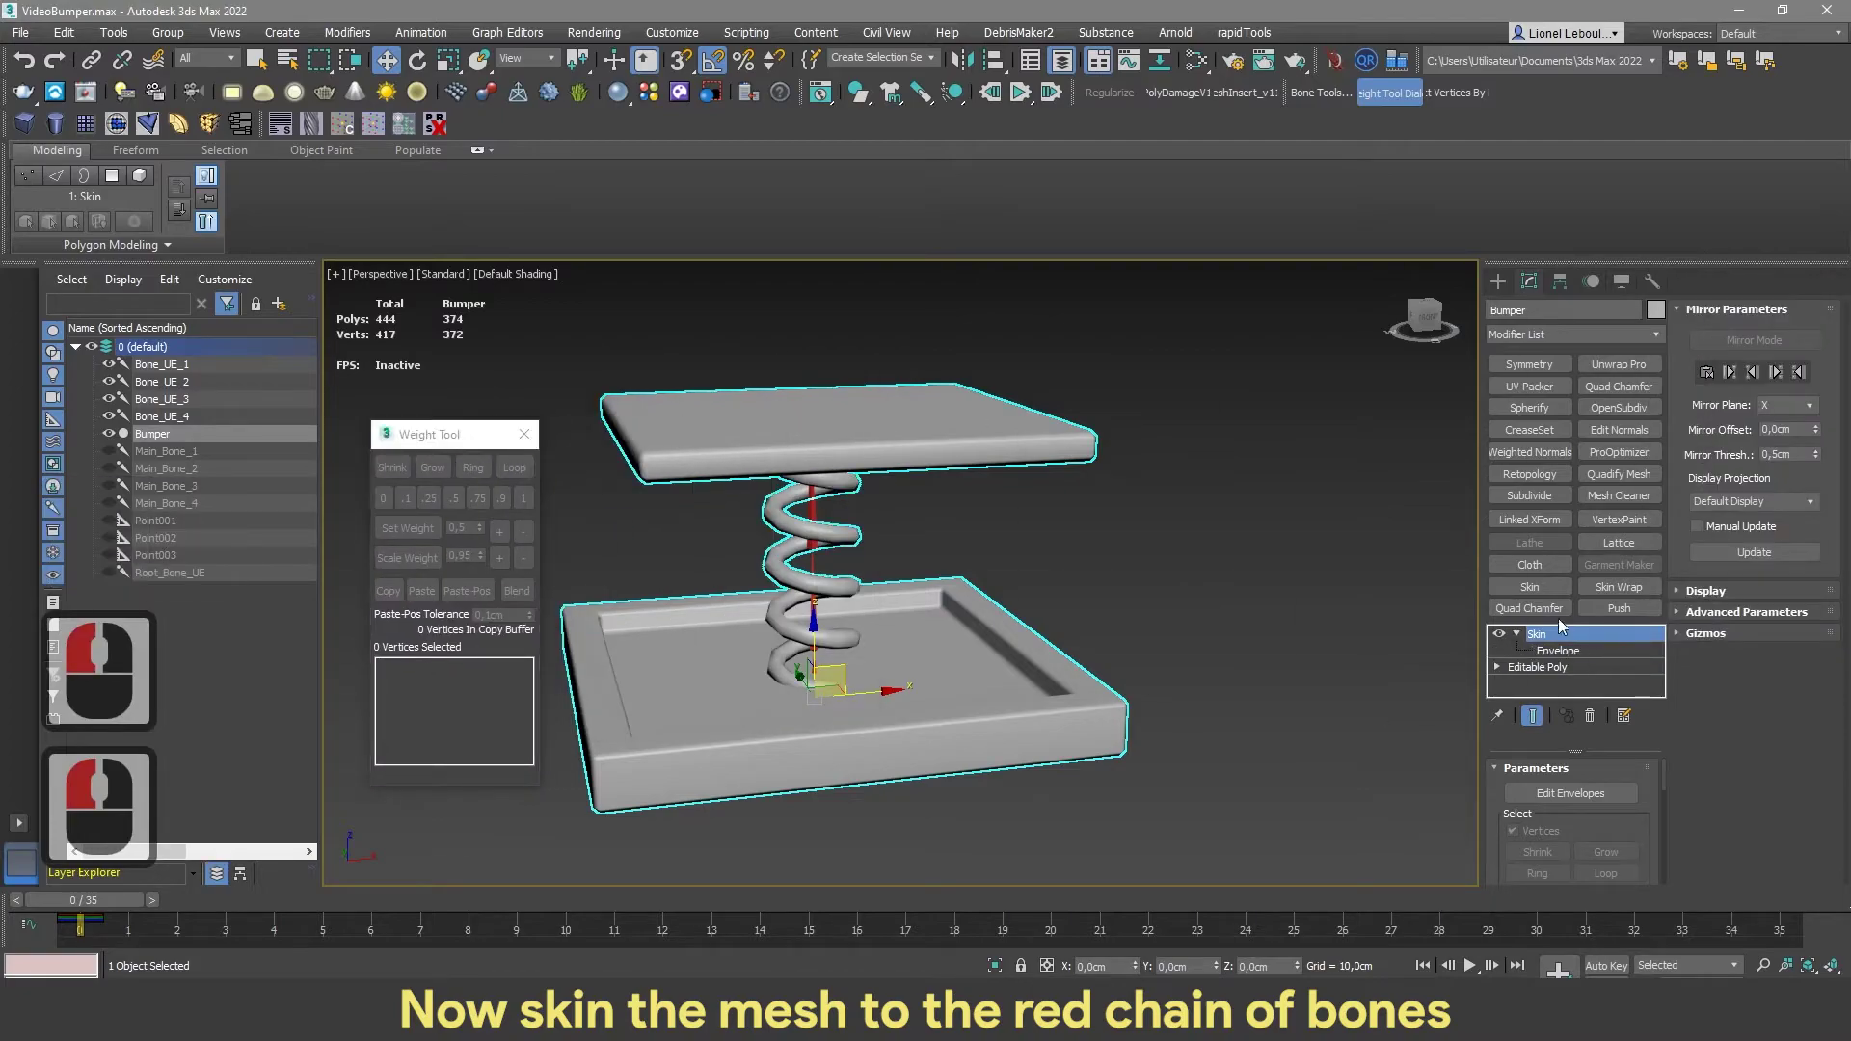
Add Bone_UE_1 to Bone_UE_4 to the Bumper's Skin modifier
scroll(1492, 768, "down", 9)
left_click(1562, 777)
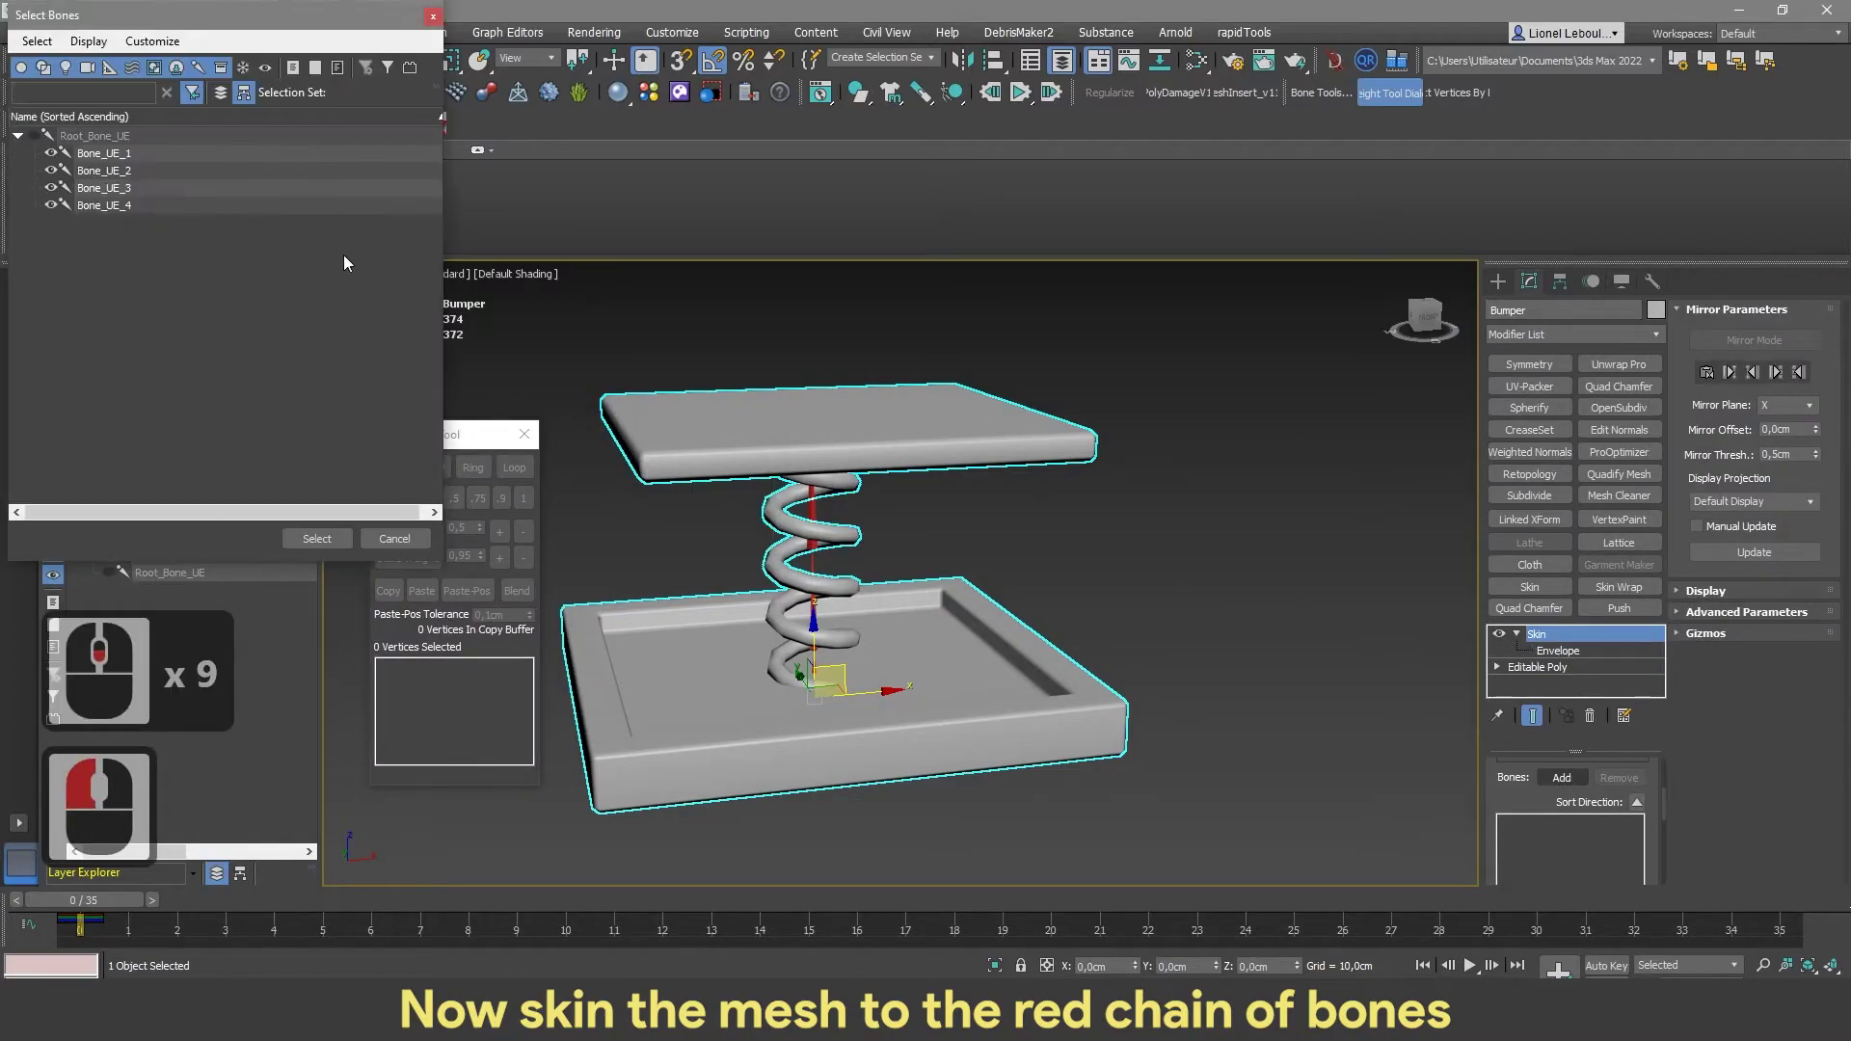
left_click(104, 153)
left_click(108, 205, "shift")
left_click(317, 538)
Start editing the Skin envelopes in a front view with edged faces, and select the vertices of the bumper's base
middle_click_drag(868, 666, 900, 619)
left_click_drag(1664, 802, 1664, 756)
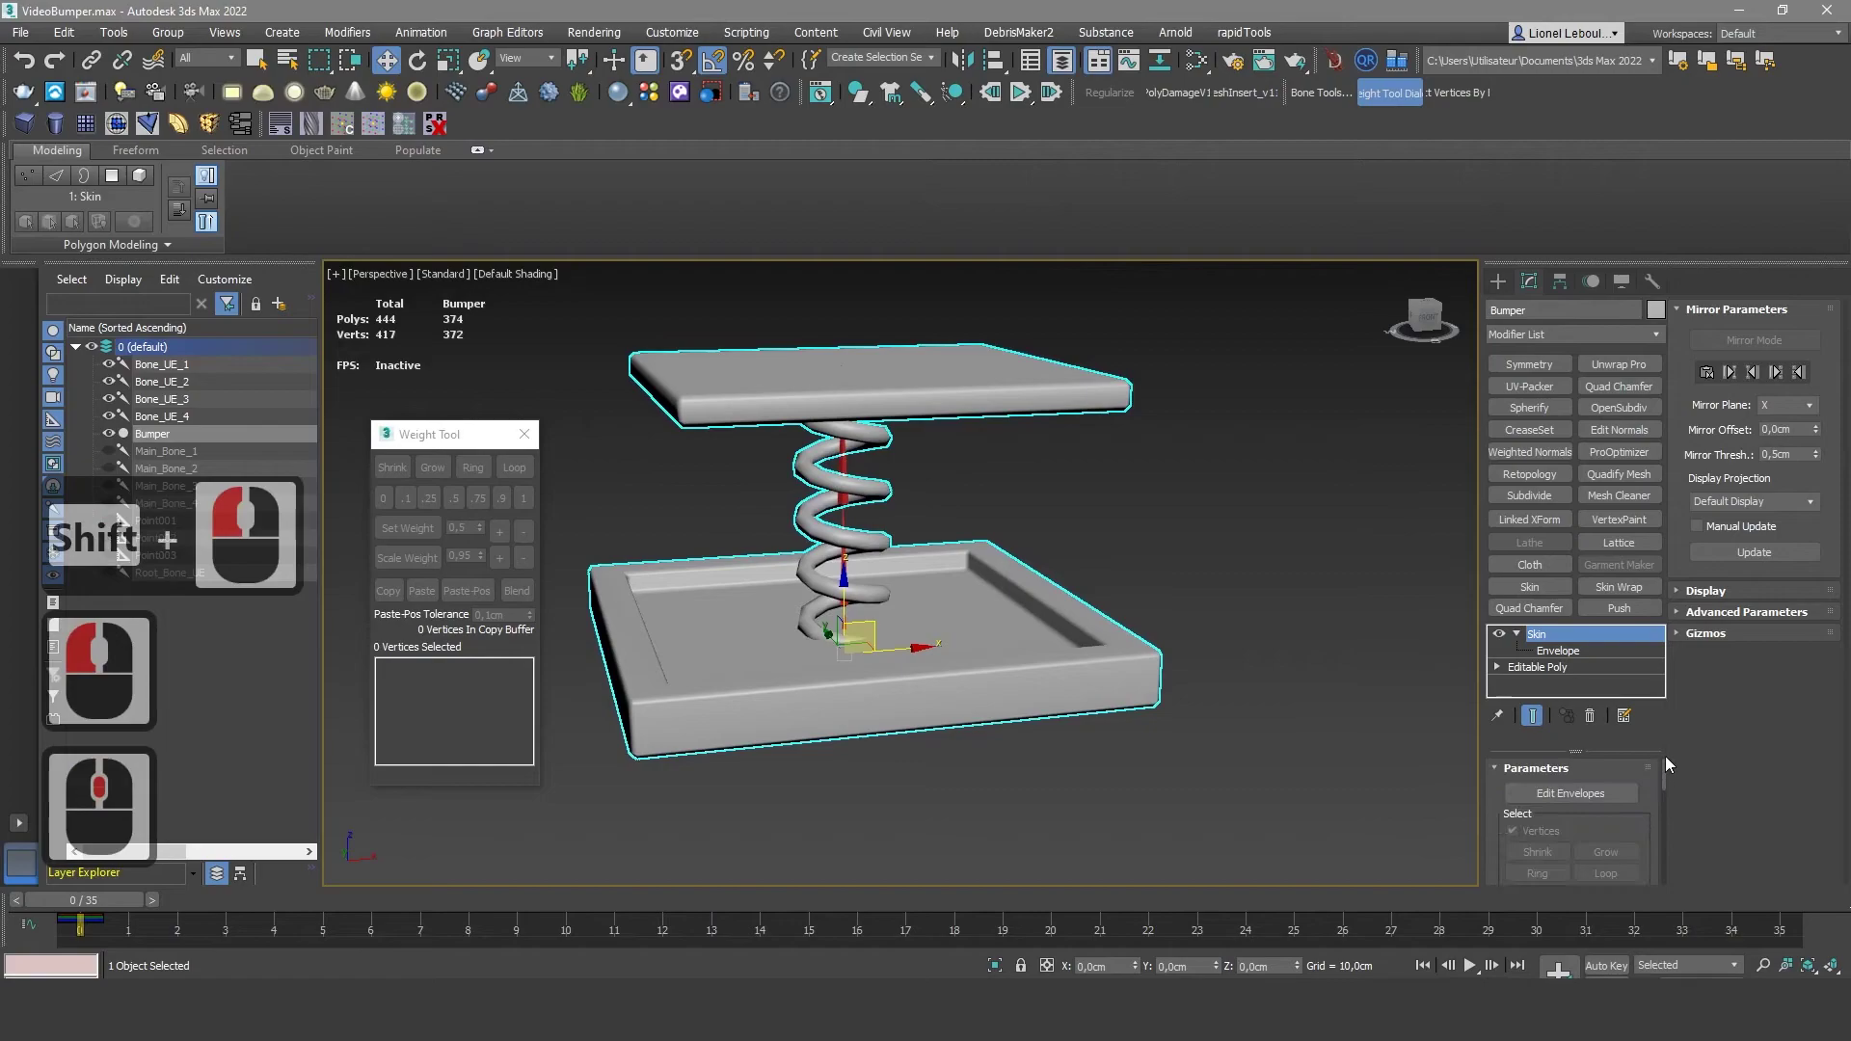
left_click(1571, 793)
key("f")
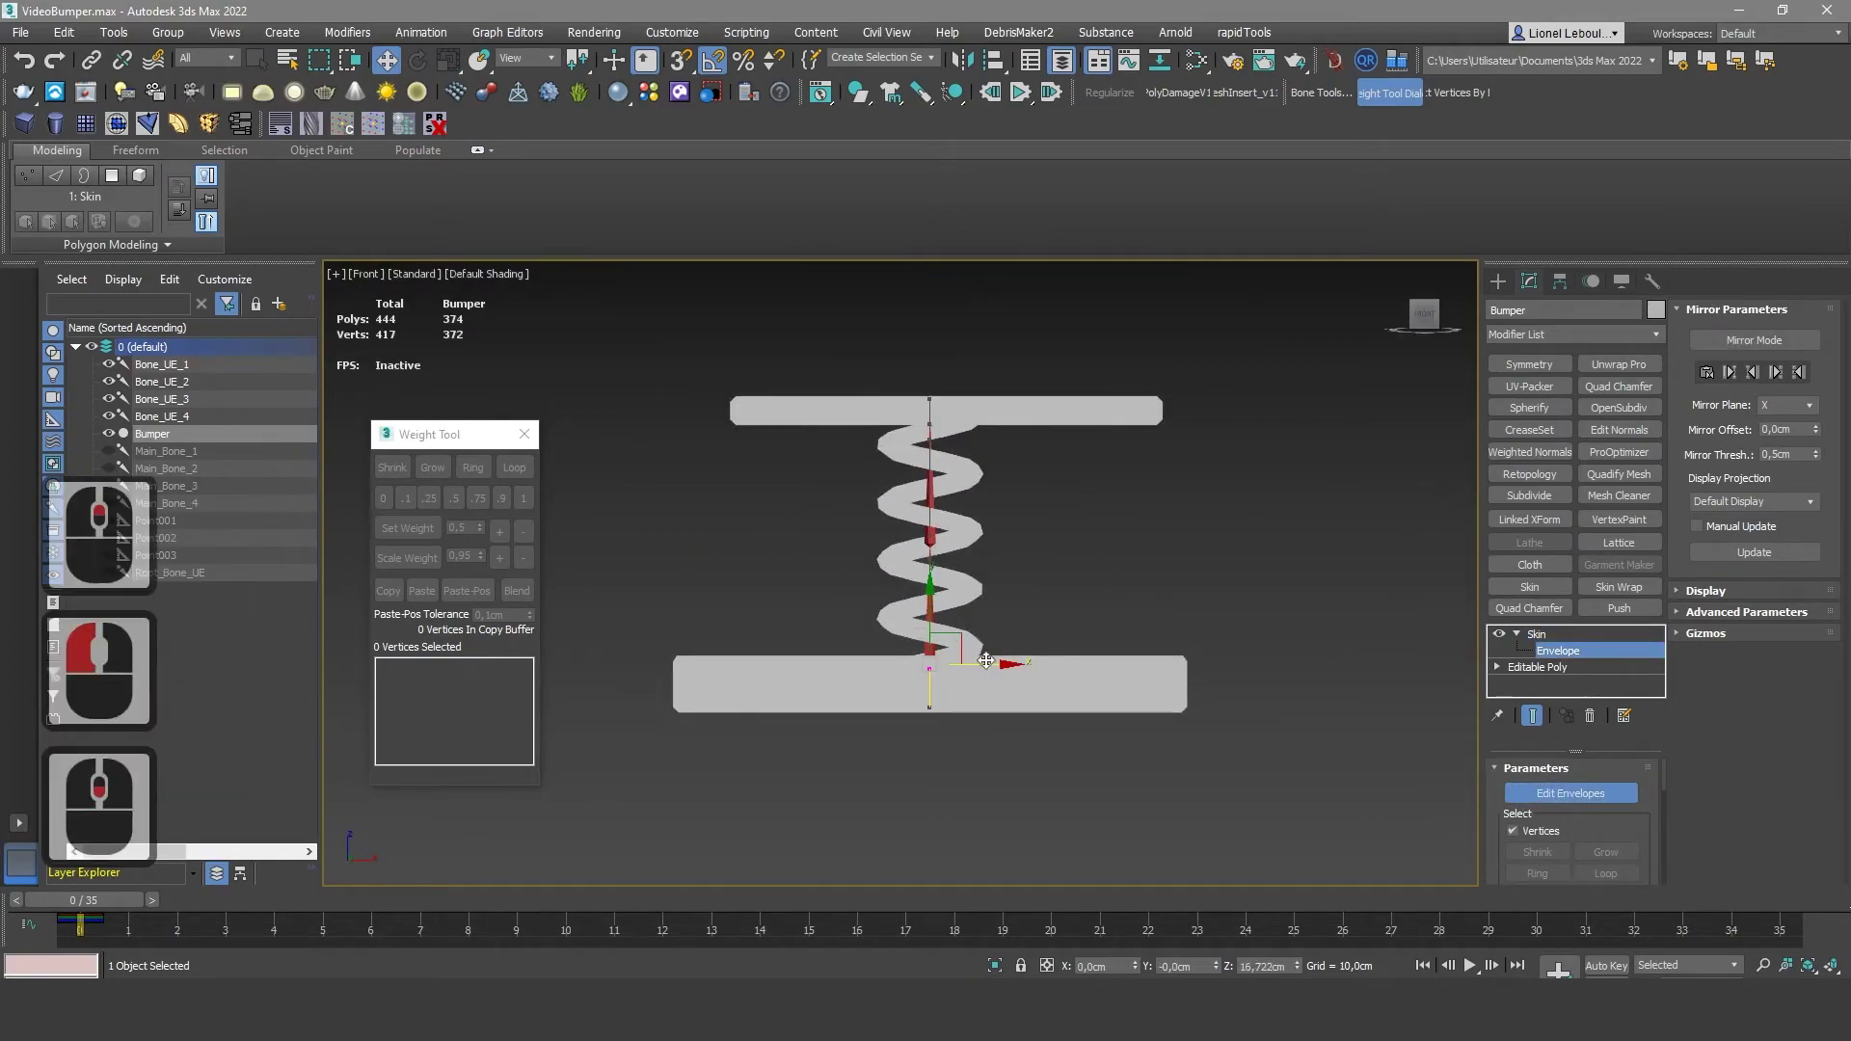
key("F4")
left_click_drag(617, 763, 1160, 773)
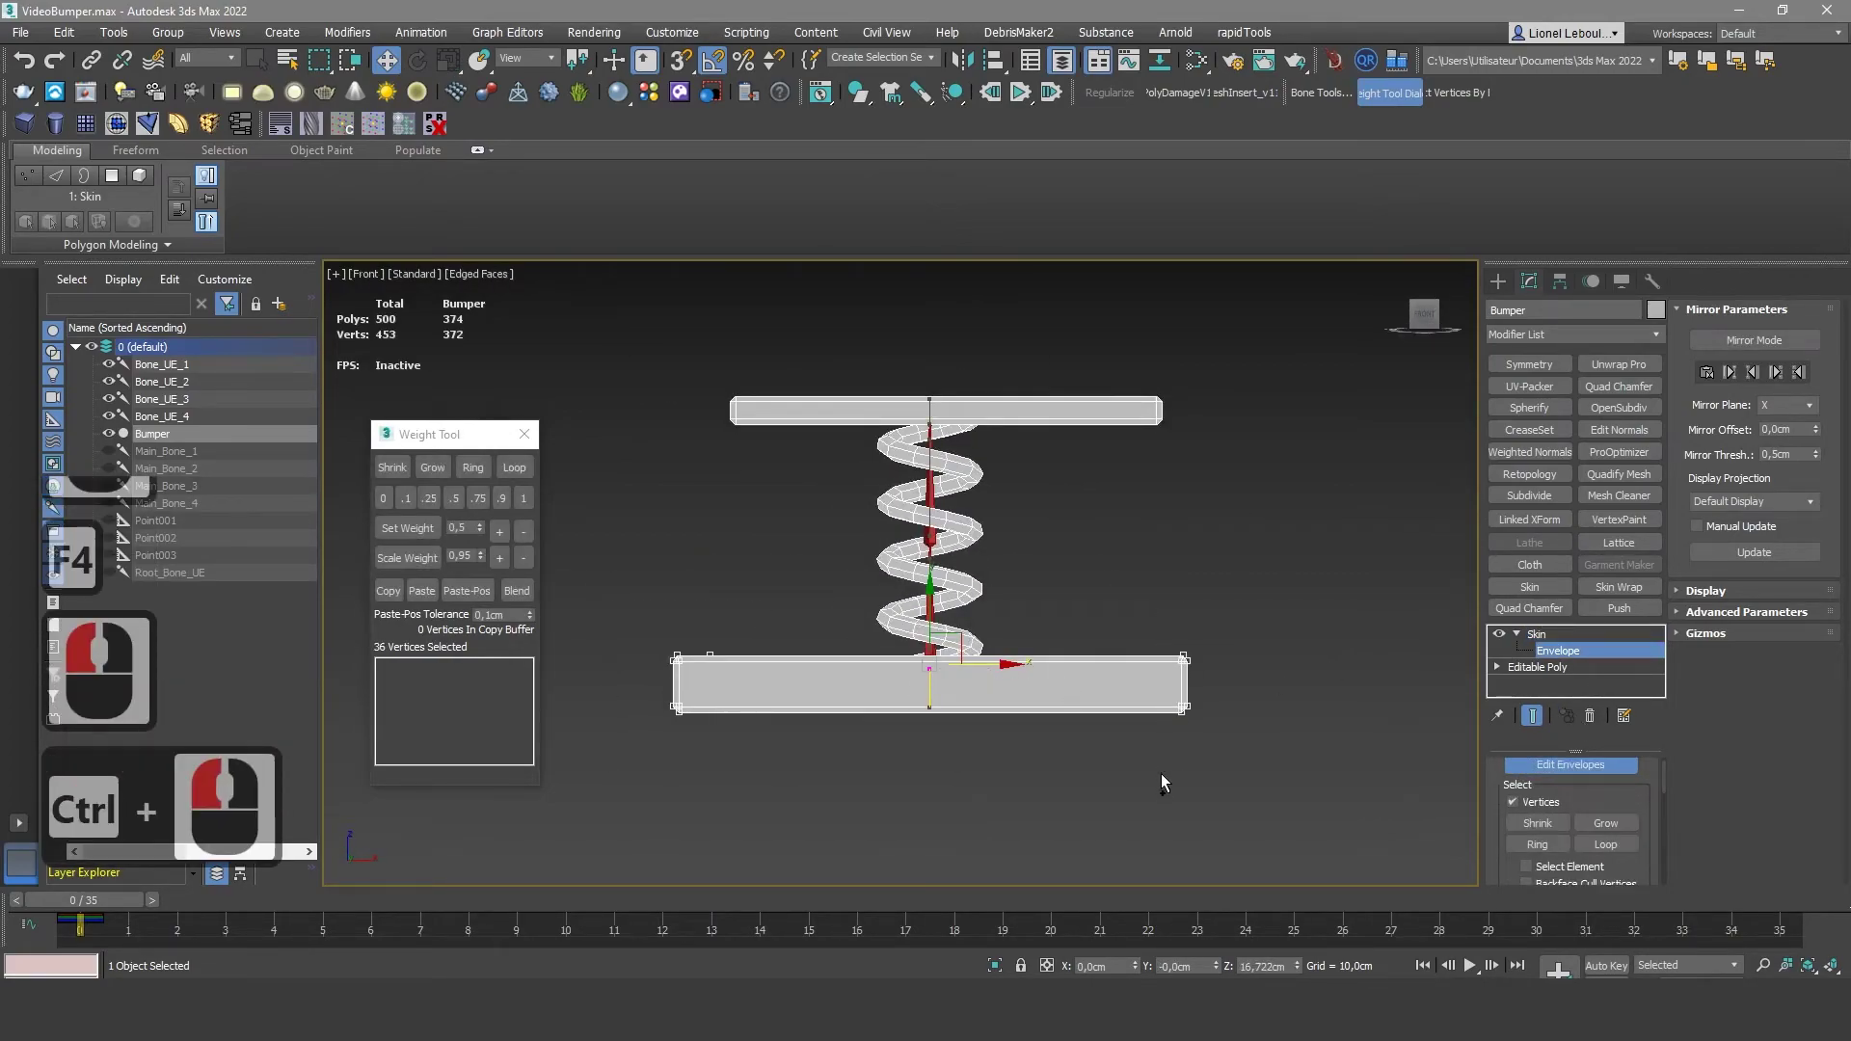
Assign the top plate's vertices fully to Bone_UE_4 with a weight of 1
left_click(928, 409)
left_click_drag(1205, 360, 1123, 461)
left_click_drag(786, 363, 687, 456, "ctrl")
left_click(524, 498)
Assign the spring's upper and middle coils to Bone_UE_3 with a weight of 1
left_click(929, 448)
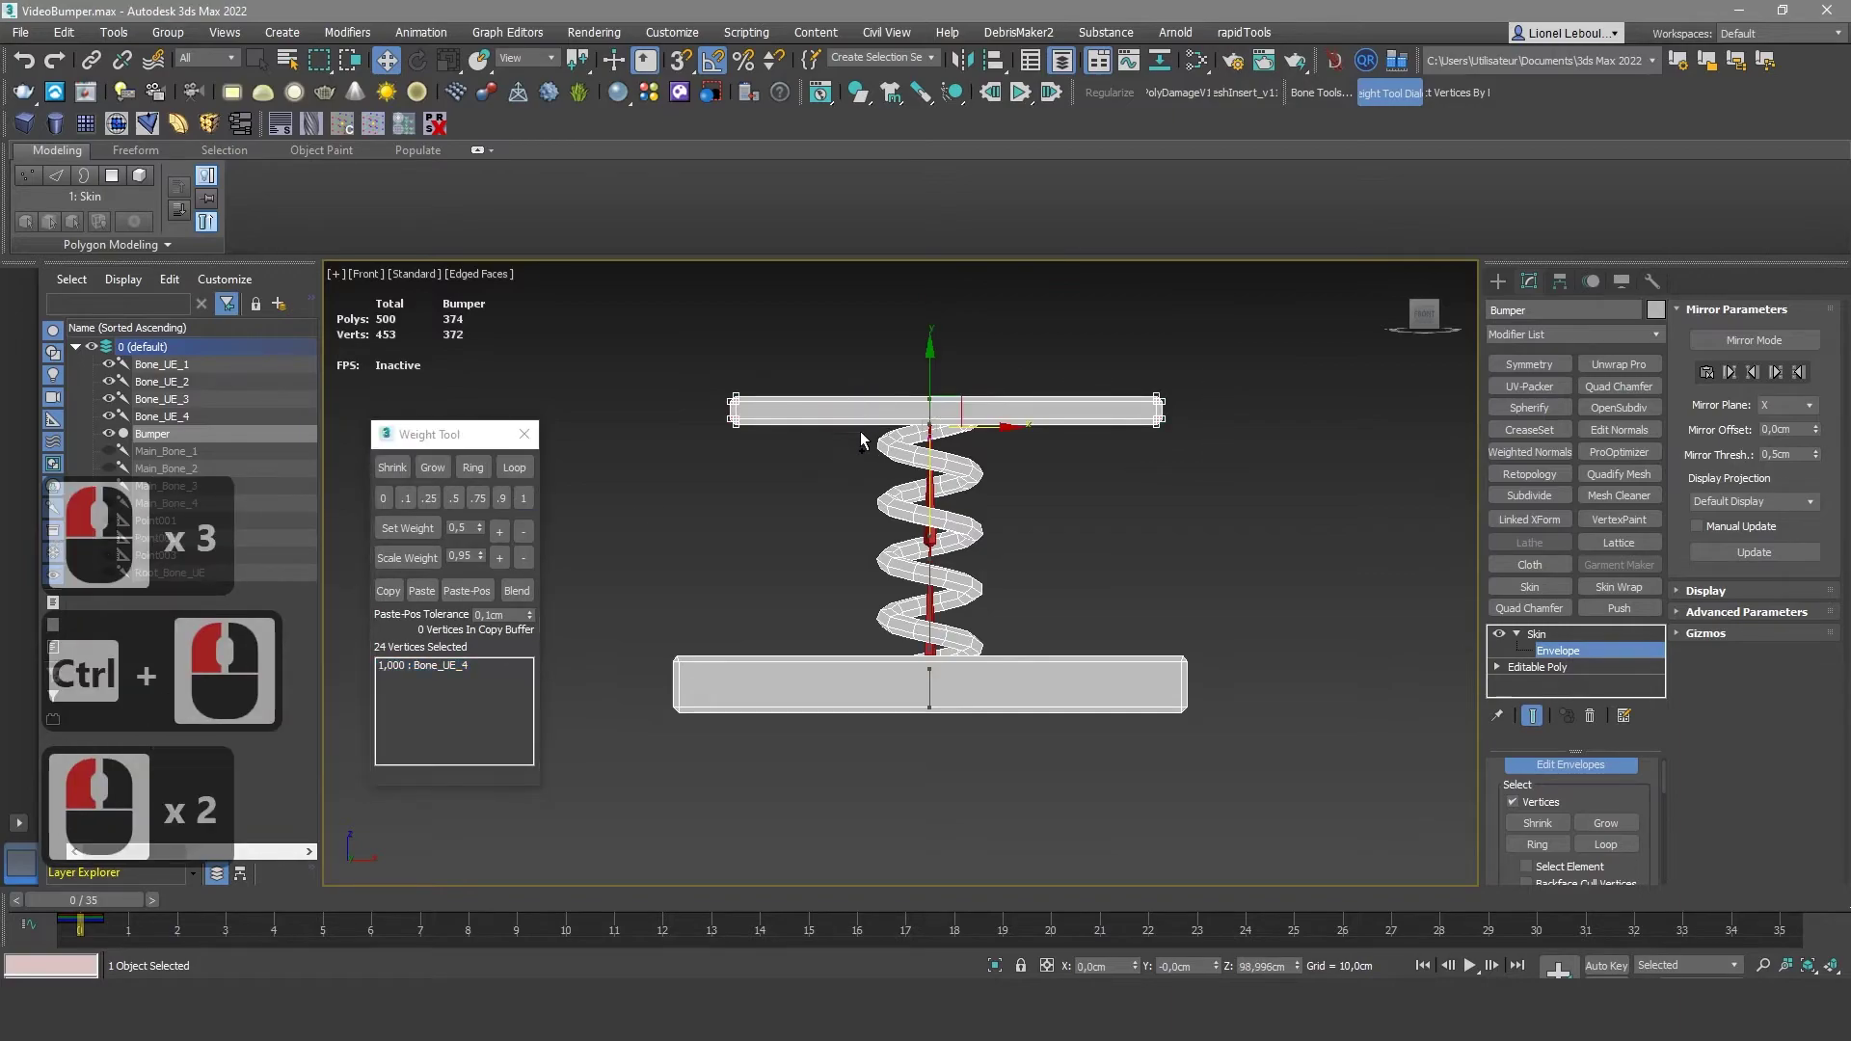
left_click_drag(1004, 497, 1007, 499)
left_click(523, 498)
left_click_drag(864, 496, 1003, 556)
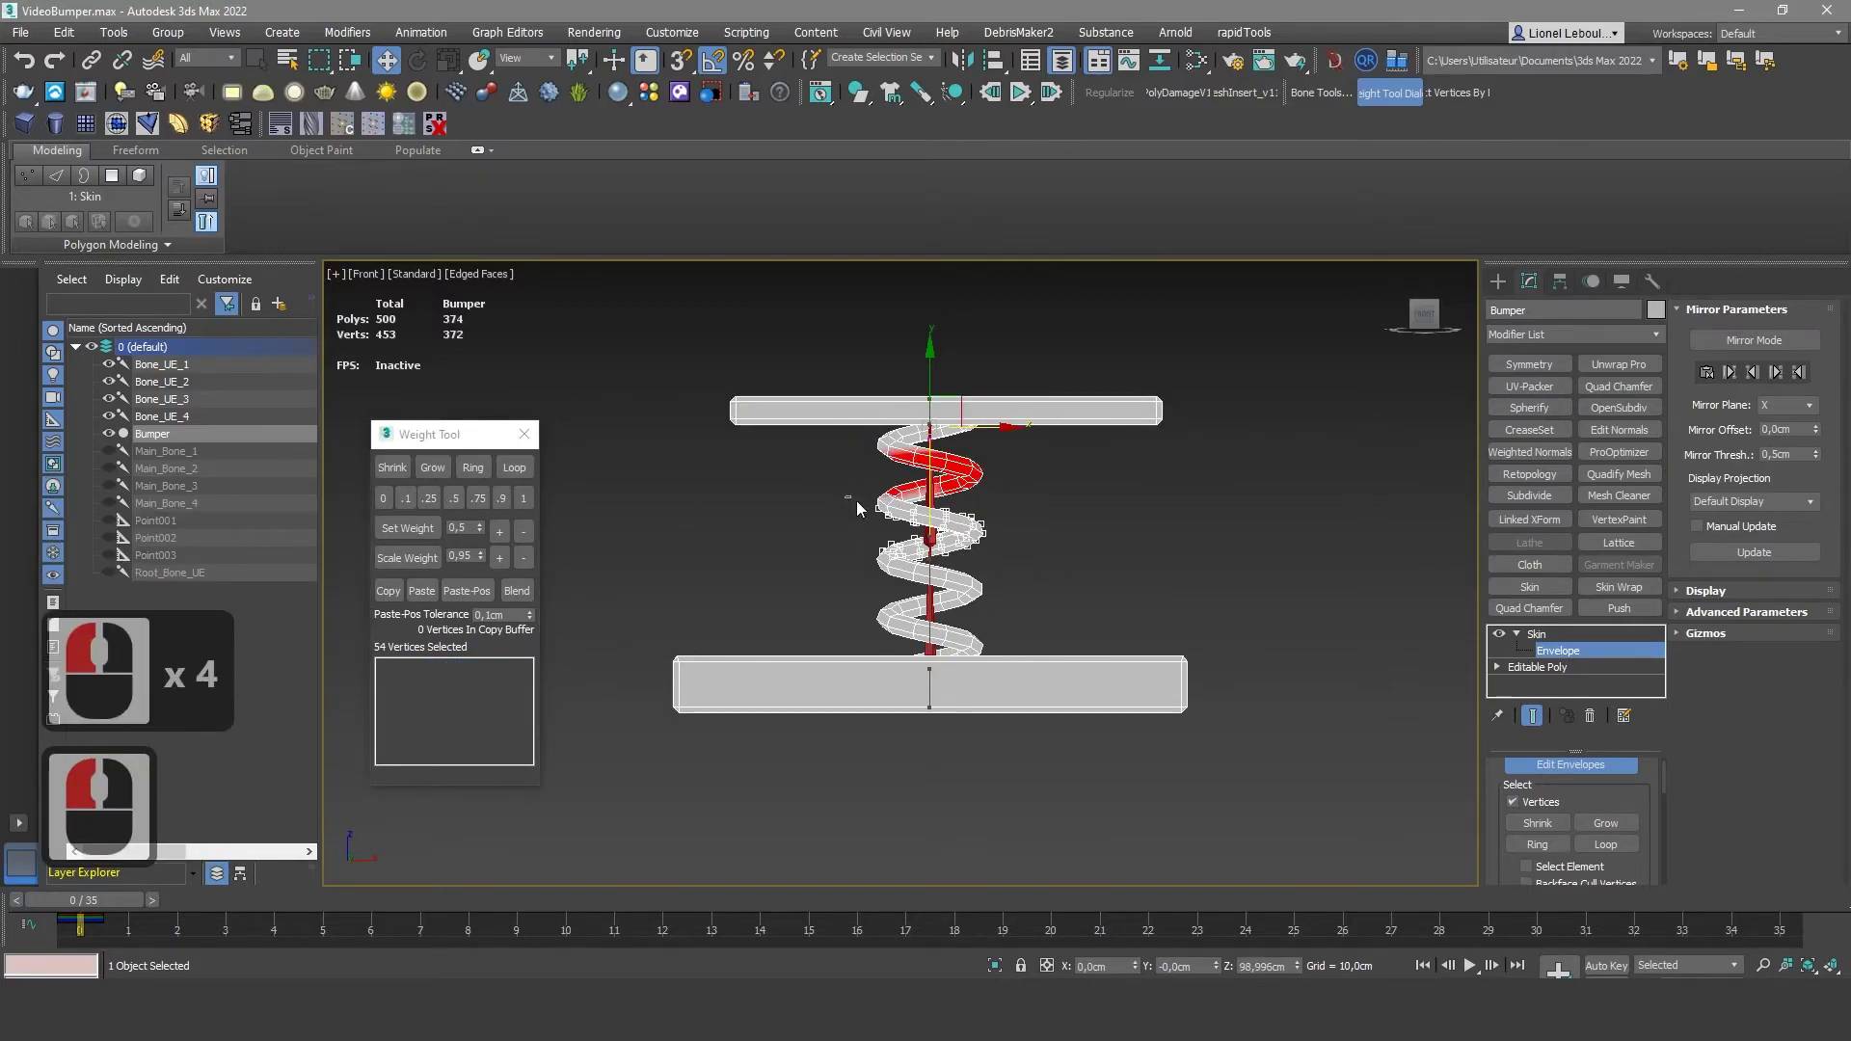
left_click(523, 499)
Assign all the spring's vertices to Bone_UE_2 with a weight of 1
left_click(930, 620)
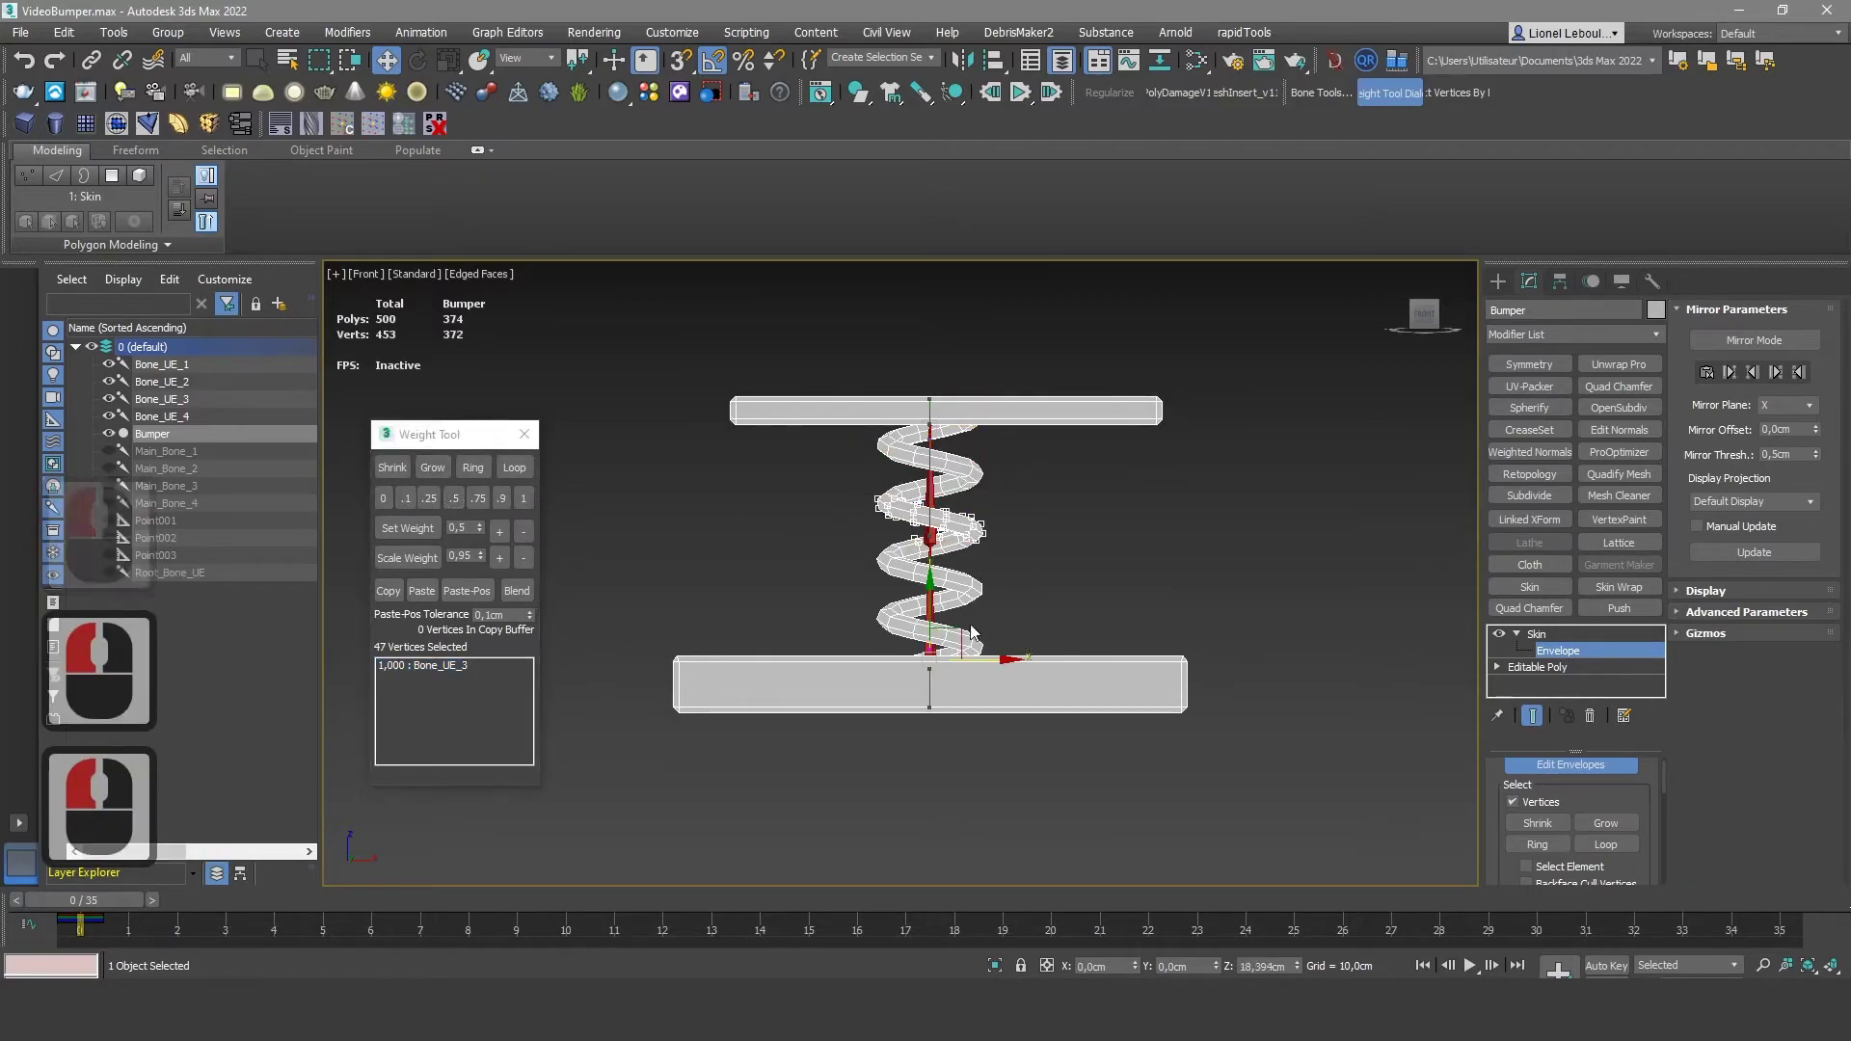
left_click_drag(1019, 692, 1023, 696)
left_click(523, 499)
Weight the spring to Bone_UE_3 in descending bands: 1 on the upper coils, 0.5 on the next and 0.25 below
left_click(929, 477)
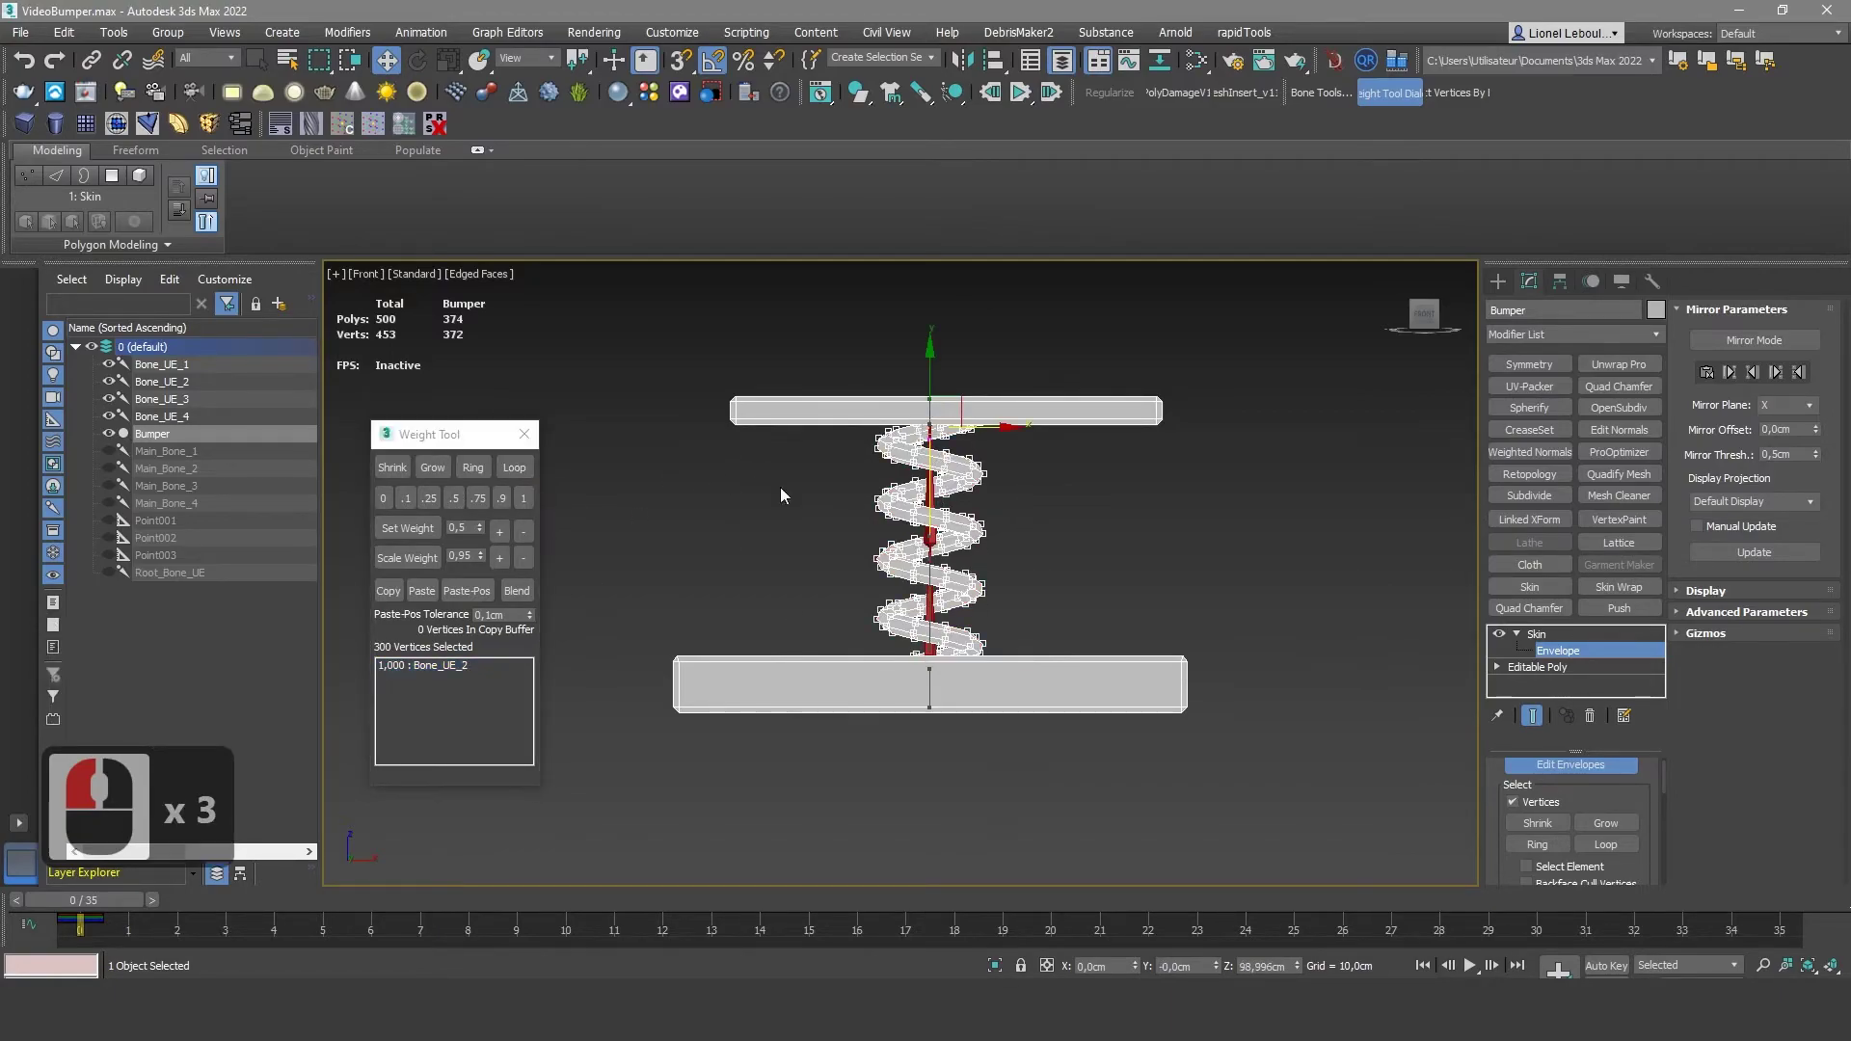
left_click(636, 514)
left_click_drag(858, 424, 975, 467)
left_click_drag(835, 453, 1003, 506)
left_click(524, 498)
left_click_drag(853, 499, 1008, 547)
left_click(453, 498)
left_click_drag(852, 553, 1014, 601)
left_click(429, 498)
Grade the spring's lower end to Bone_UE_1 with weights of 1, 0.5 and 0.1 going upward
mouse_move(848, 608)
left_mouse_down()
mouse_move(1021, 651)
mouse_move(861, 652)
mouse_move(854, 605)
left_mouse_up()
double_click(926, 682)
left_click(524, 499)
left_click(861, 640)
left_click(453, 498)
left_click(406, 498)
Grade the spring's upper end to Bone_UE_4 with weights of 1, 0.5 and 0.1 going downward
left_click(934, 416)
left_click(931, 413)
left_click_drag(853, 420, 987, 472)
left_click(530, 493)
left_click(453, 498)
left_click(406, 498)
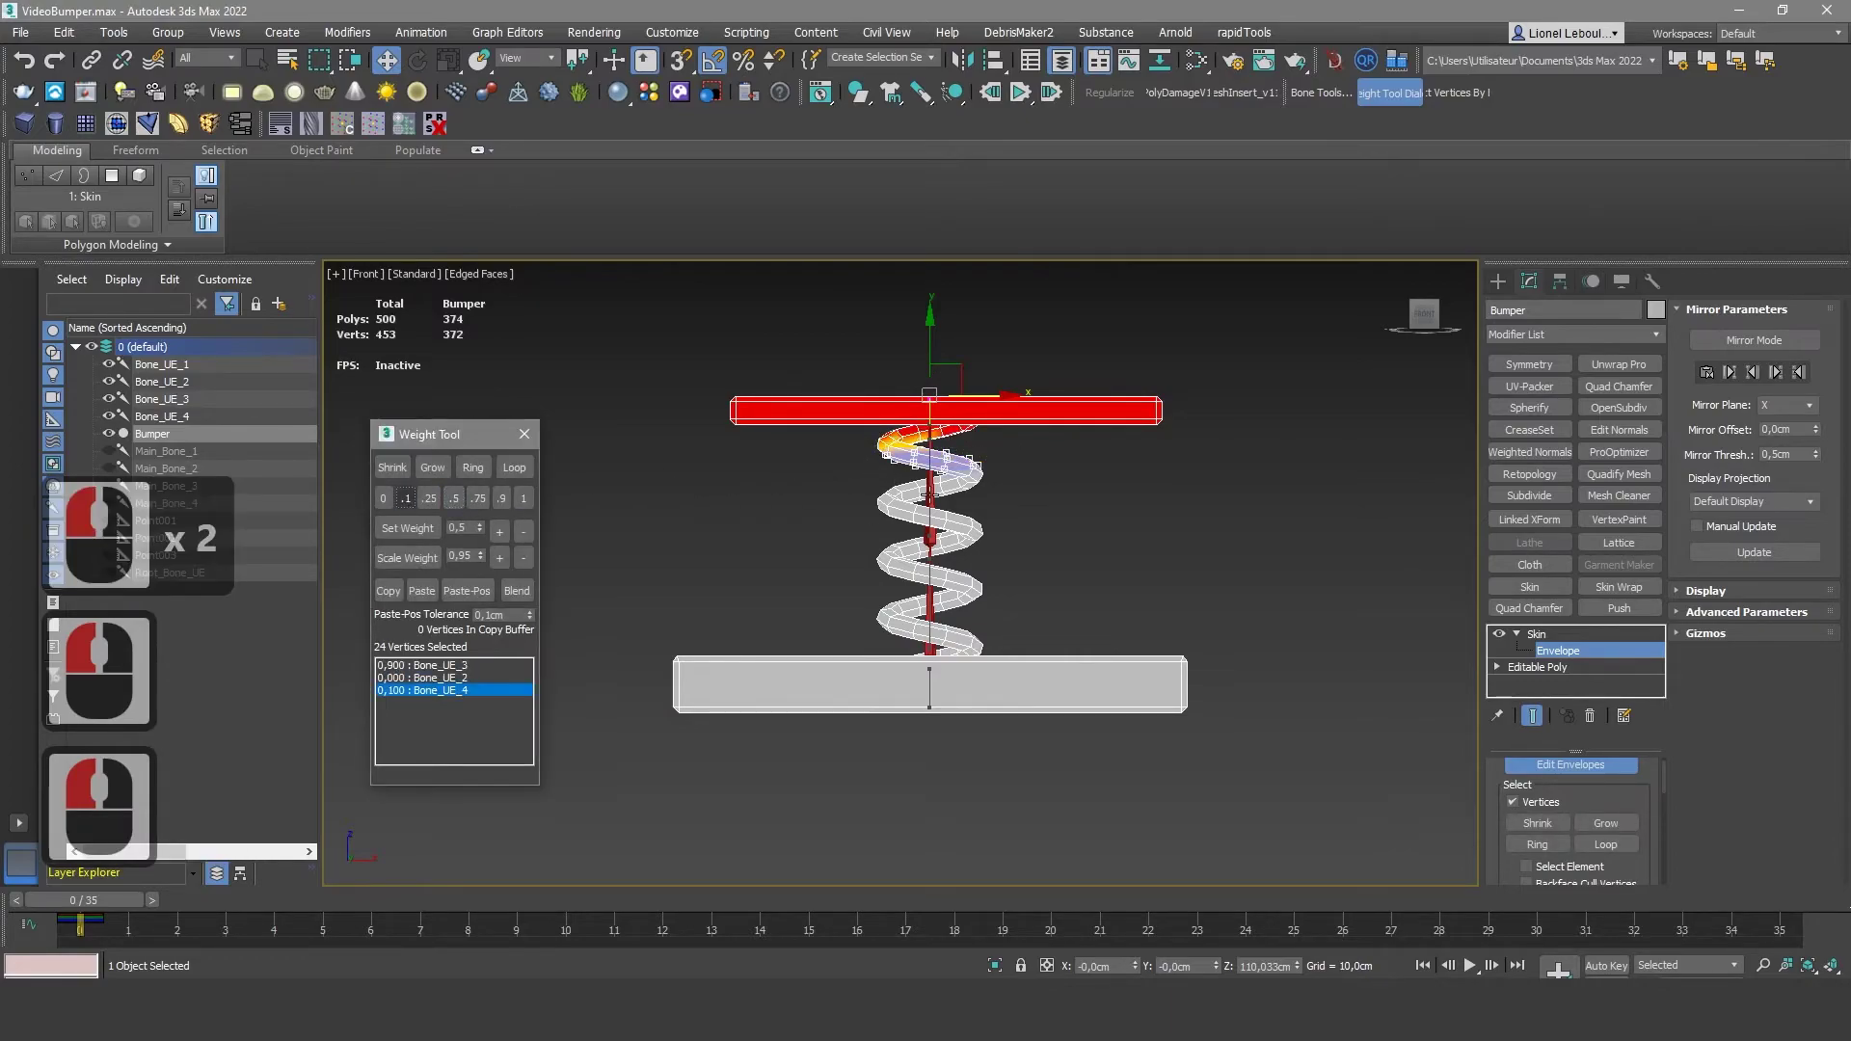
Refine Bone_UE_2's weights on the middle and lower coils with 0.75, 0.5, 0.1 and 0.9, check the upper bones and leave envelope editing
left_click(930, 487)
left_click(927, 616)
left_click_drag(993, 602, 1016, 537)
left_click(478, 499)
left_click(454, 498)
left_click(406, 499)
left_click_drag(847, 591, 996, 627)
left_click(502, 500)
left_click(930, 487)
left_click(929, 410)
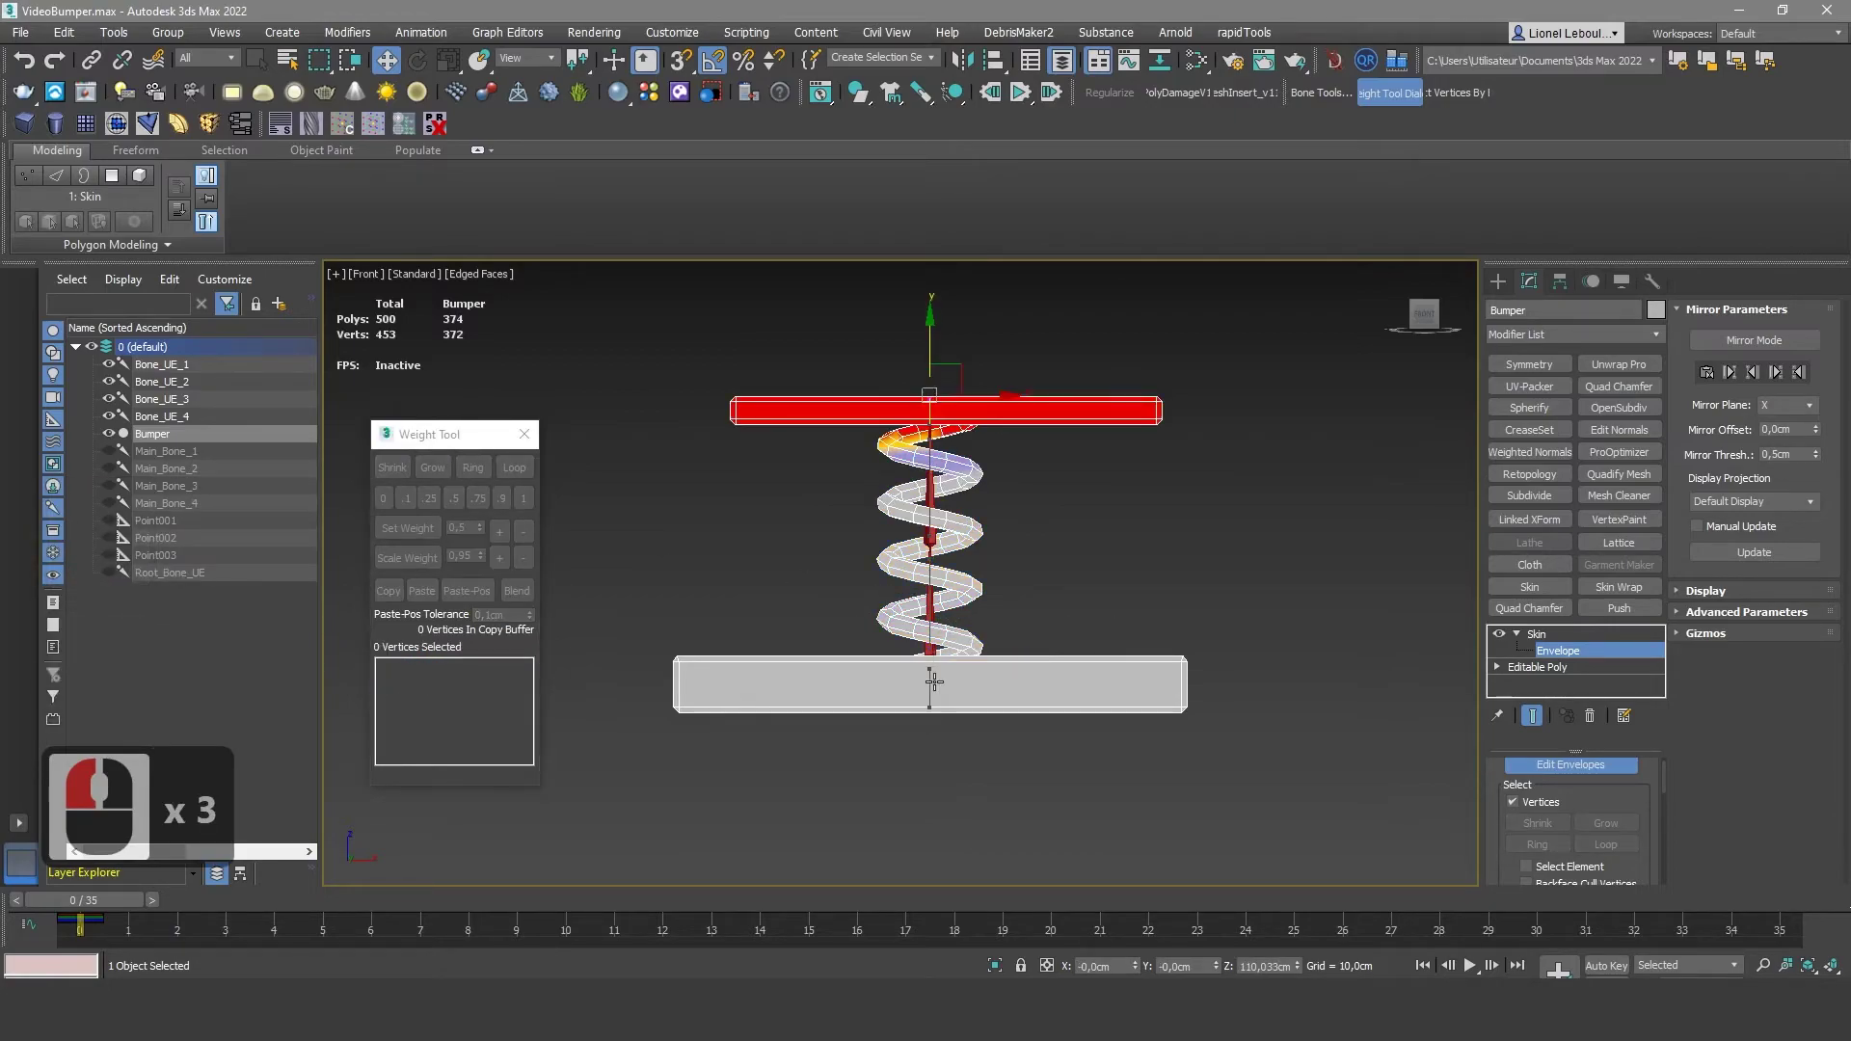
left_click(1537, 634)
Examine how the bones' skin weights are distributed over the spring and plates of the finished bumper in BumperGood06.max
scroll(1076, 559, "down", 2)
middle_click_drag(1077, 563, 1041, 540, "alt")
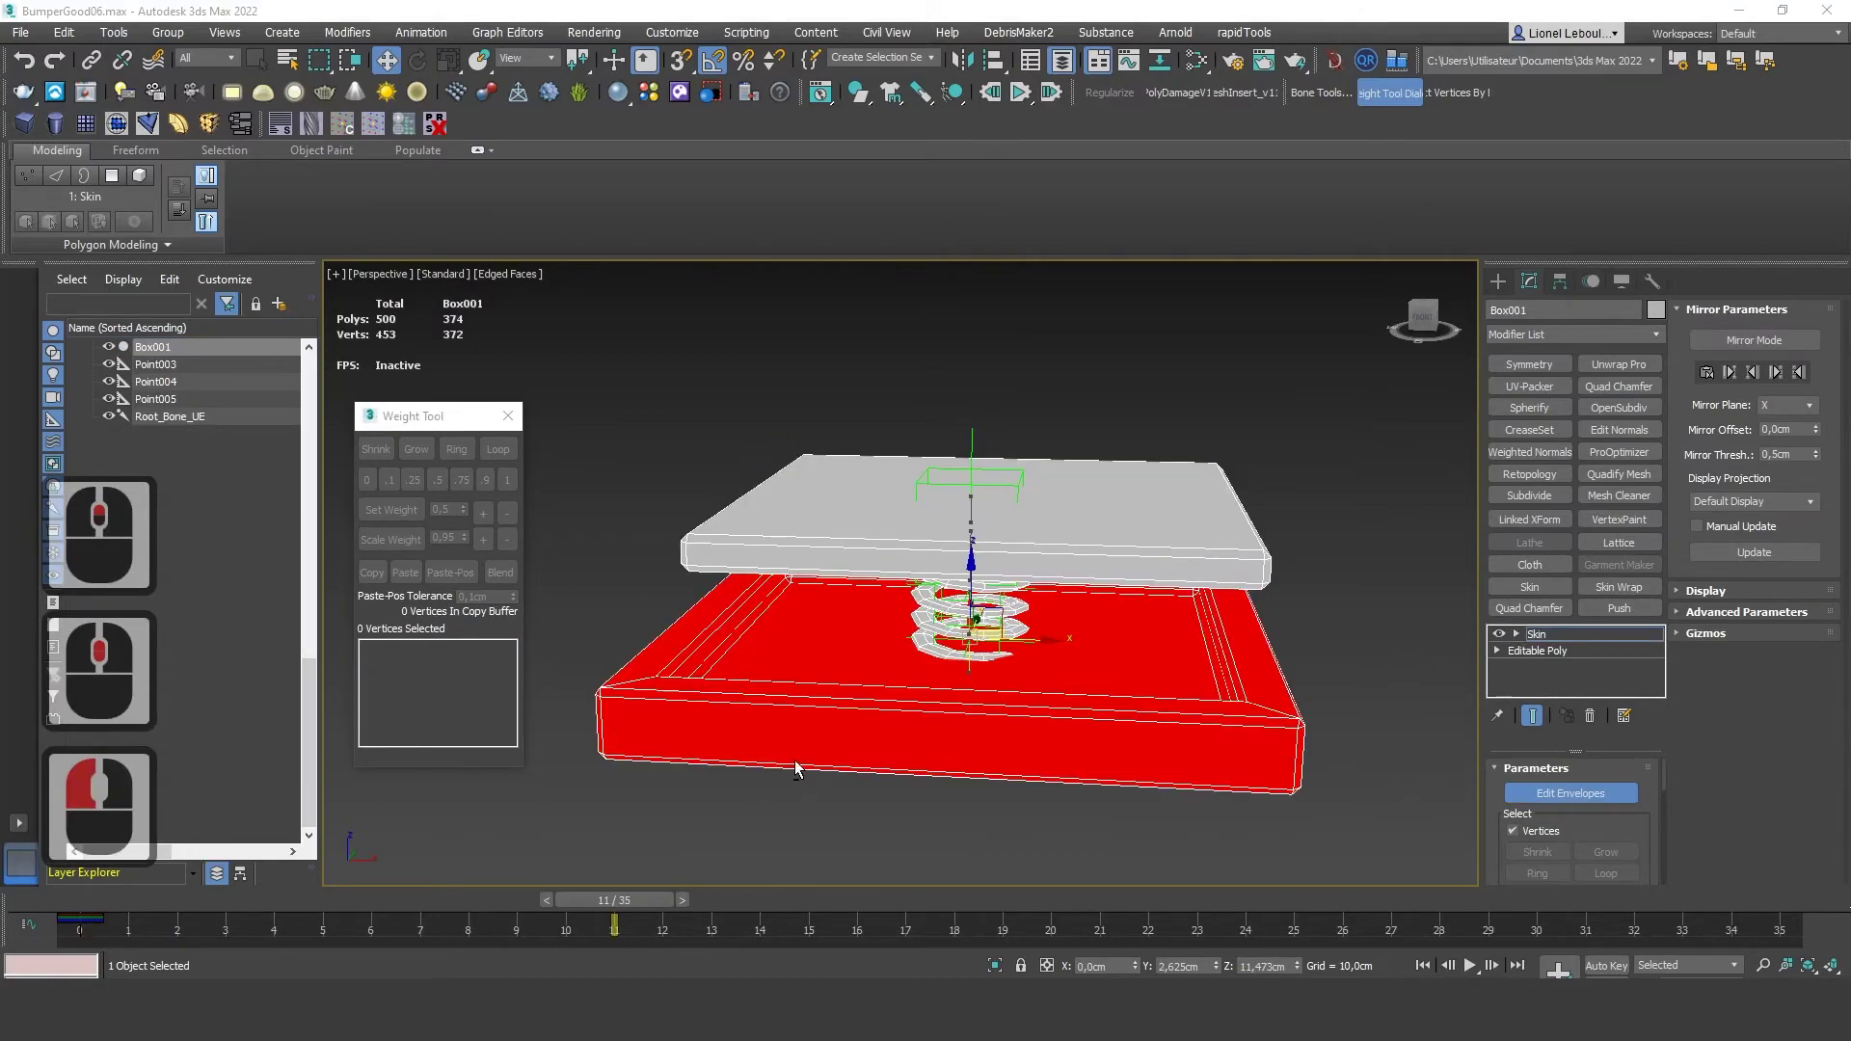
middle_click_drag(1002, 525, 975, 511, "alt")
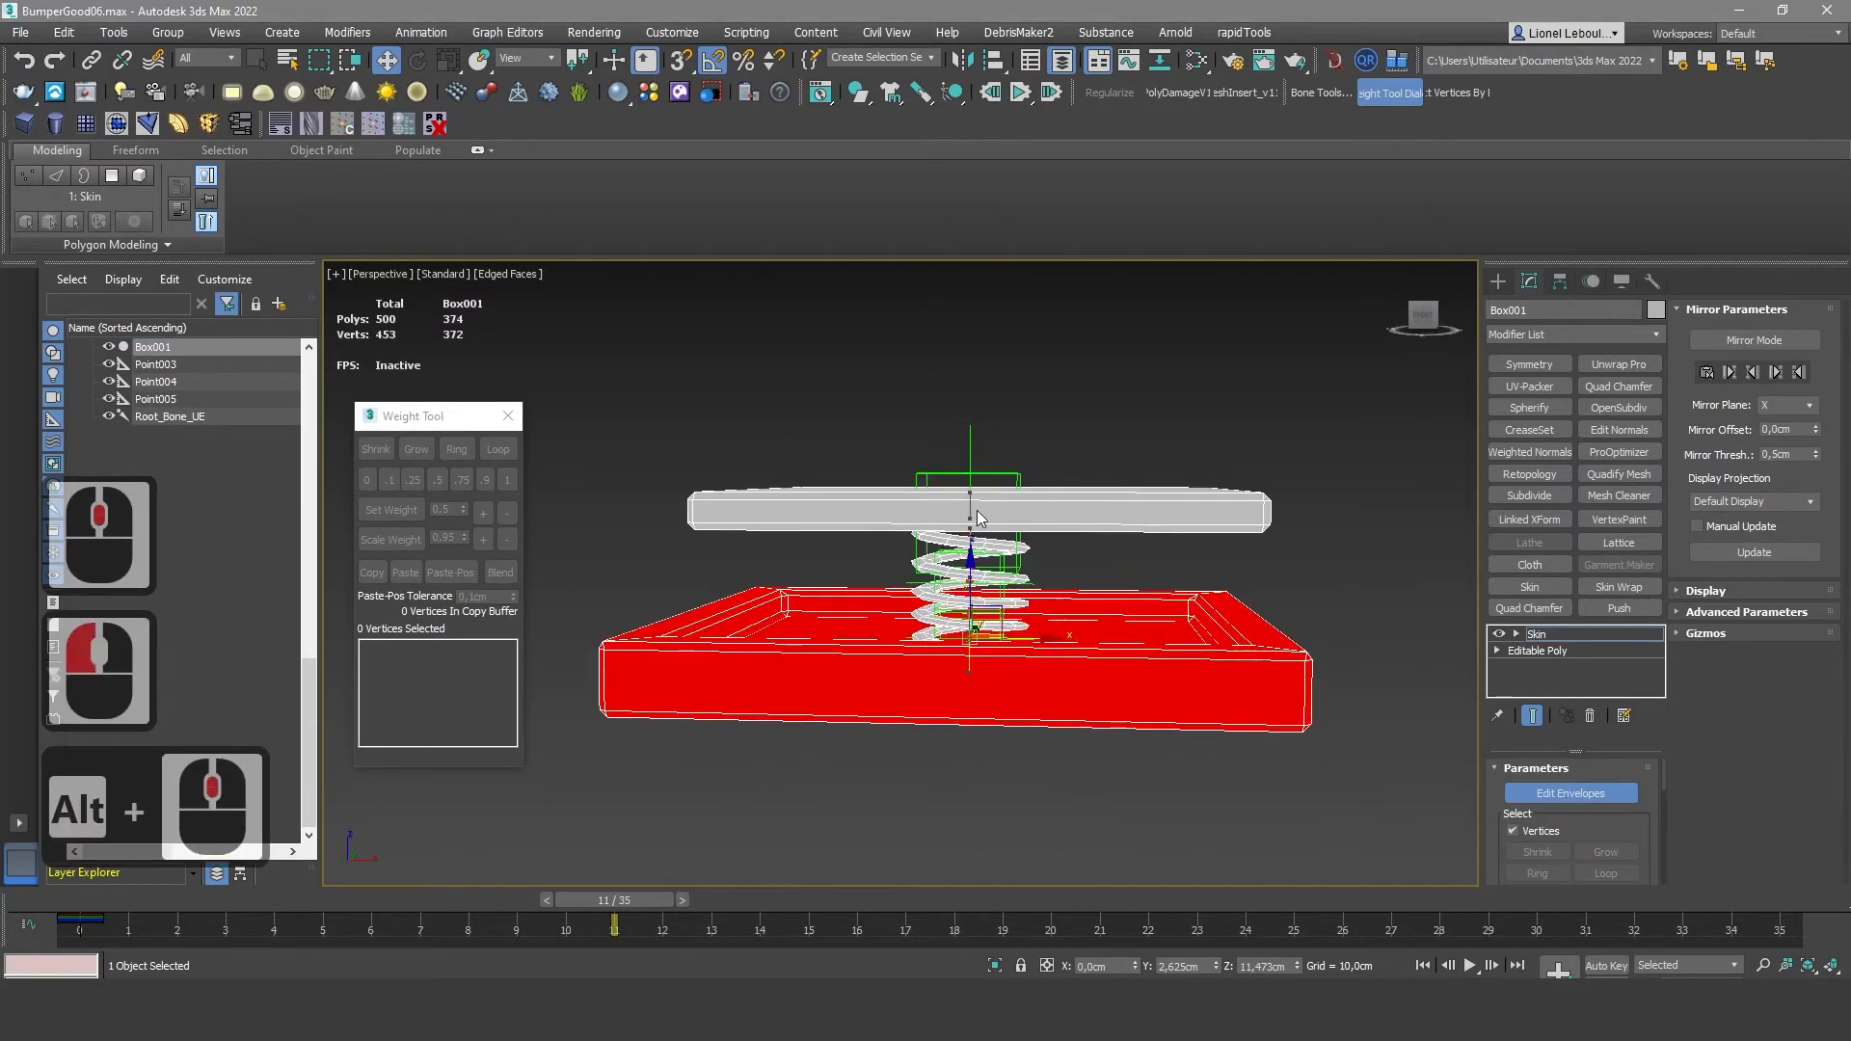
scroll(975, 511, "up", 5)
left_click(971, 546)
left_click(970, 650)
scroll(858, 584, "down", 5)
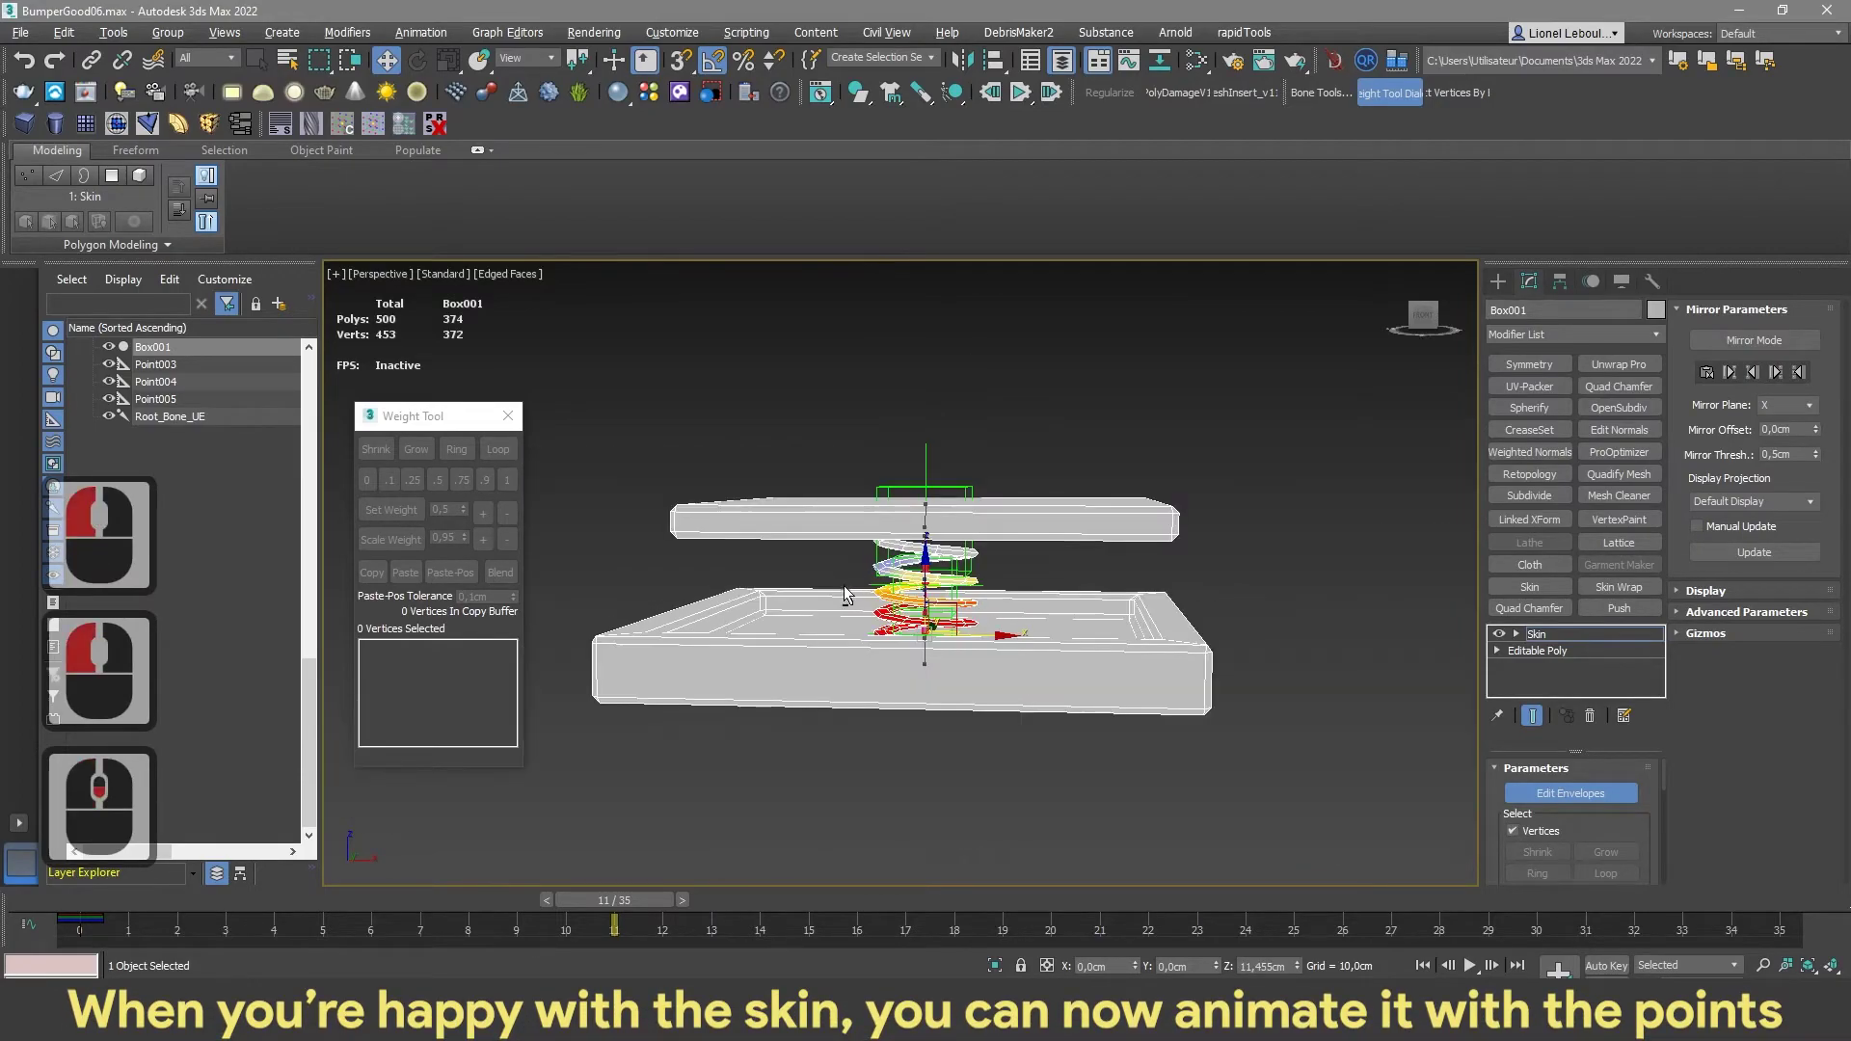
middle_click_drag(847, 587, 830, 625, "alt")
Close the Weight Tool, leave envelope editing and return the timeline to frame 0
left_click(507, 416)
double_click(1643, 637)
left_click_drag(622, 899, 79, 920)
Turn on Auto Key and try moving Point003 and rotating Point004 at frame 6
key("n")
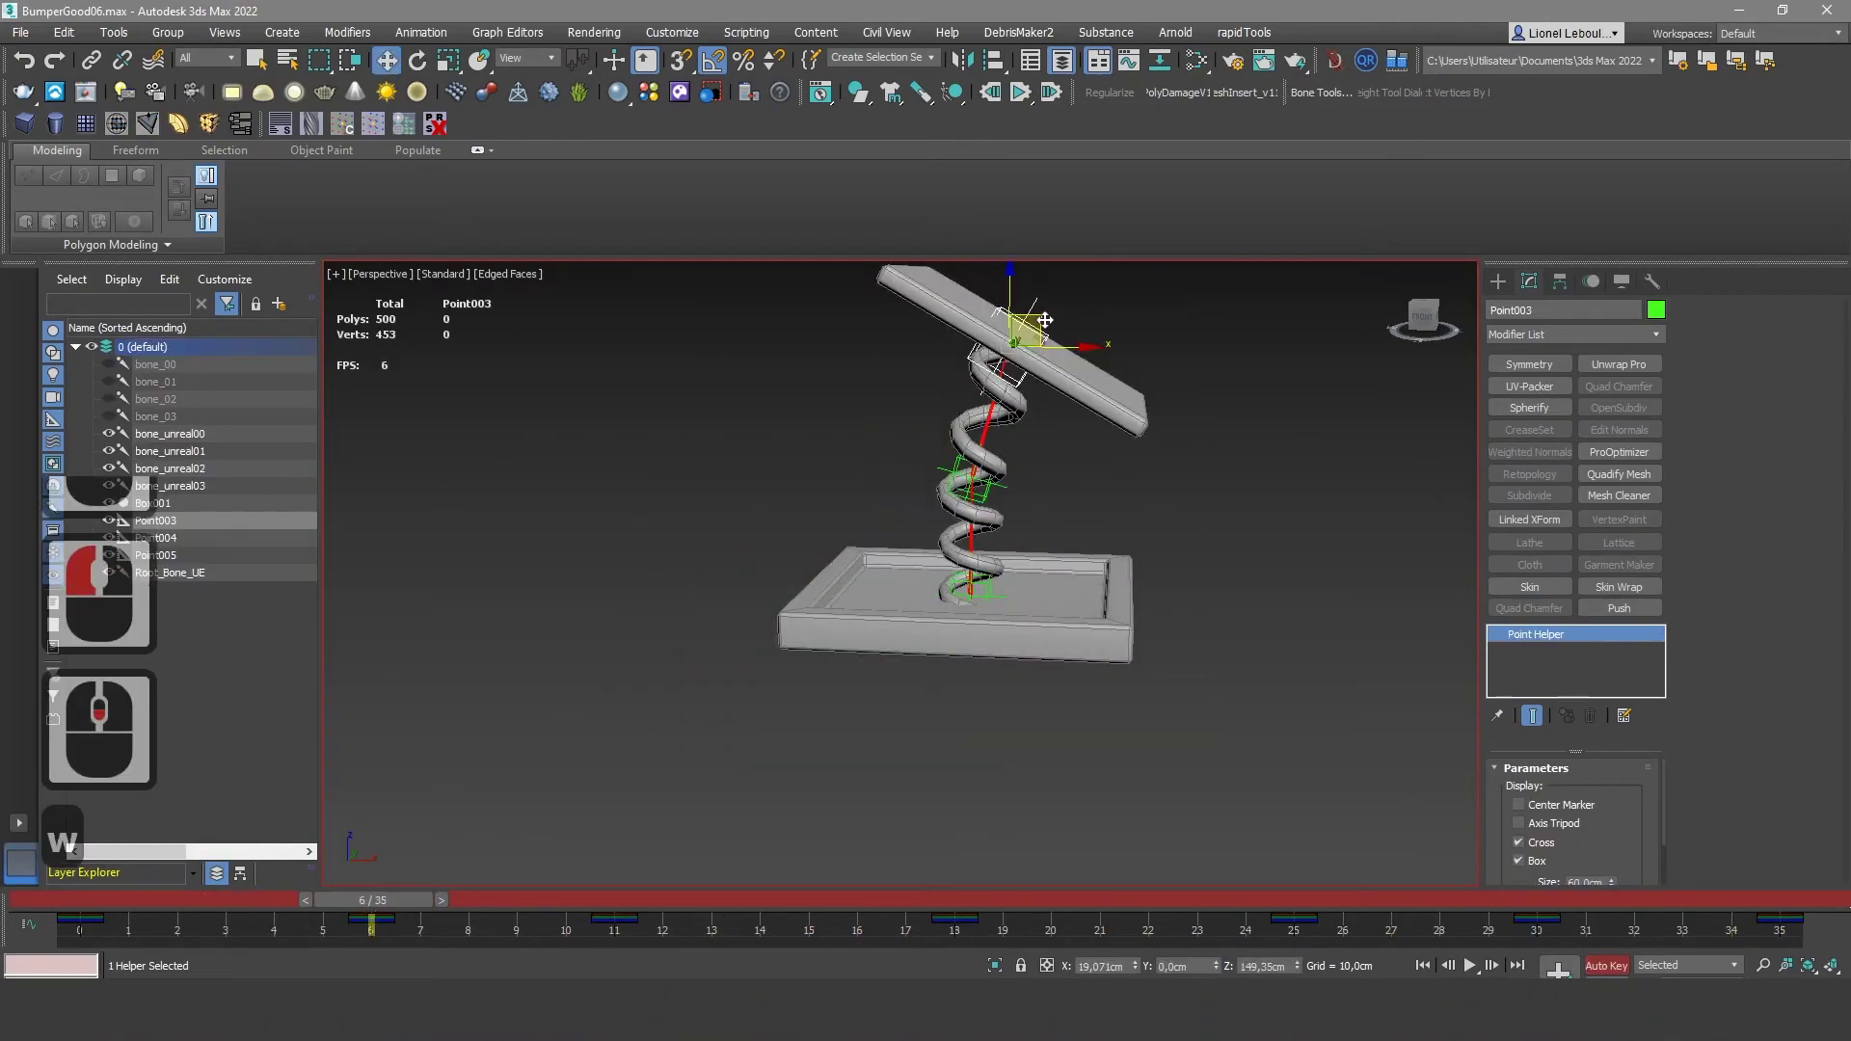
mouse_move(1022, 337)
left_mouse_down()
mouse_move(1010, 370)
mouse_move(1022, 347)
left_mouse_up()
key("ctrl+z")
left_click(987, 487)
key("e")
left_click_drag(1027, 433, 1010, 422)
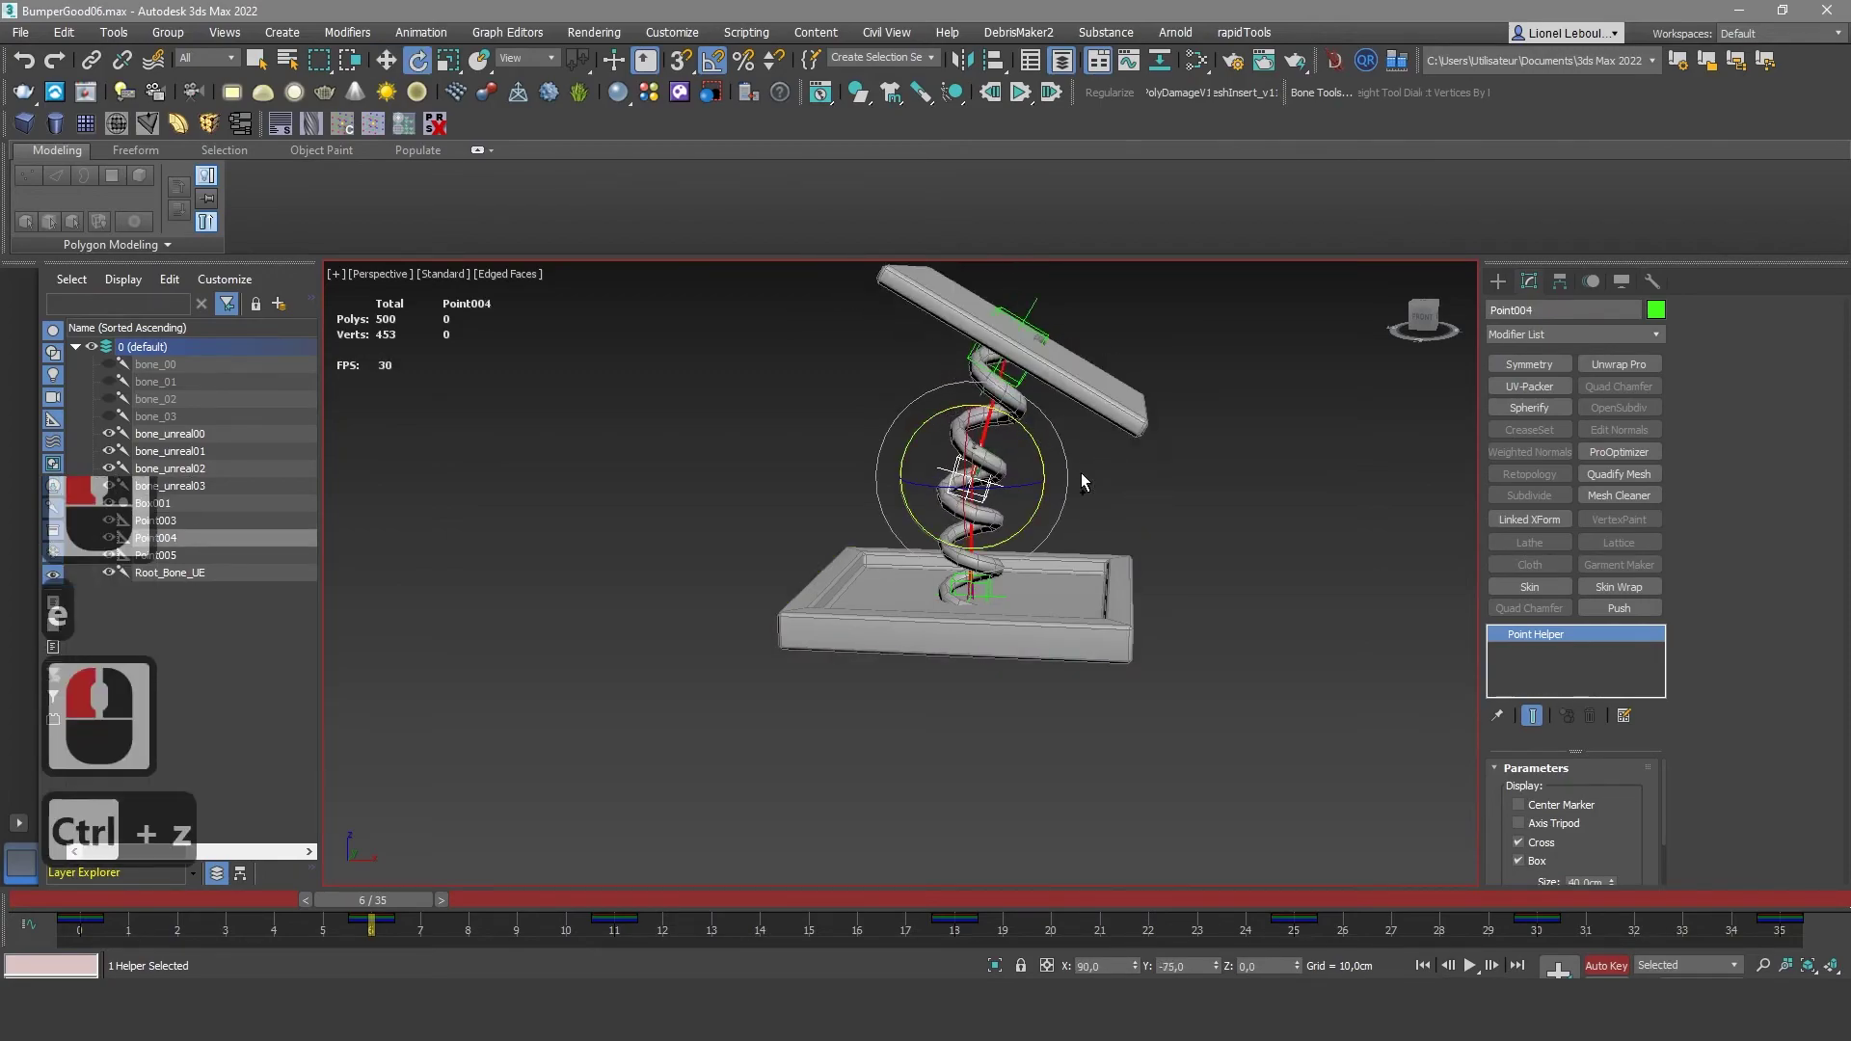
Play back the bumper animation, turn off Auto Key and return to frame 0
scroll(1061, 554, "down", 3)
key("/")
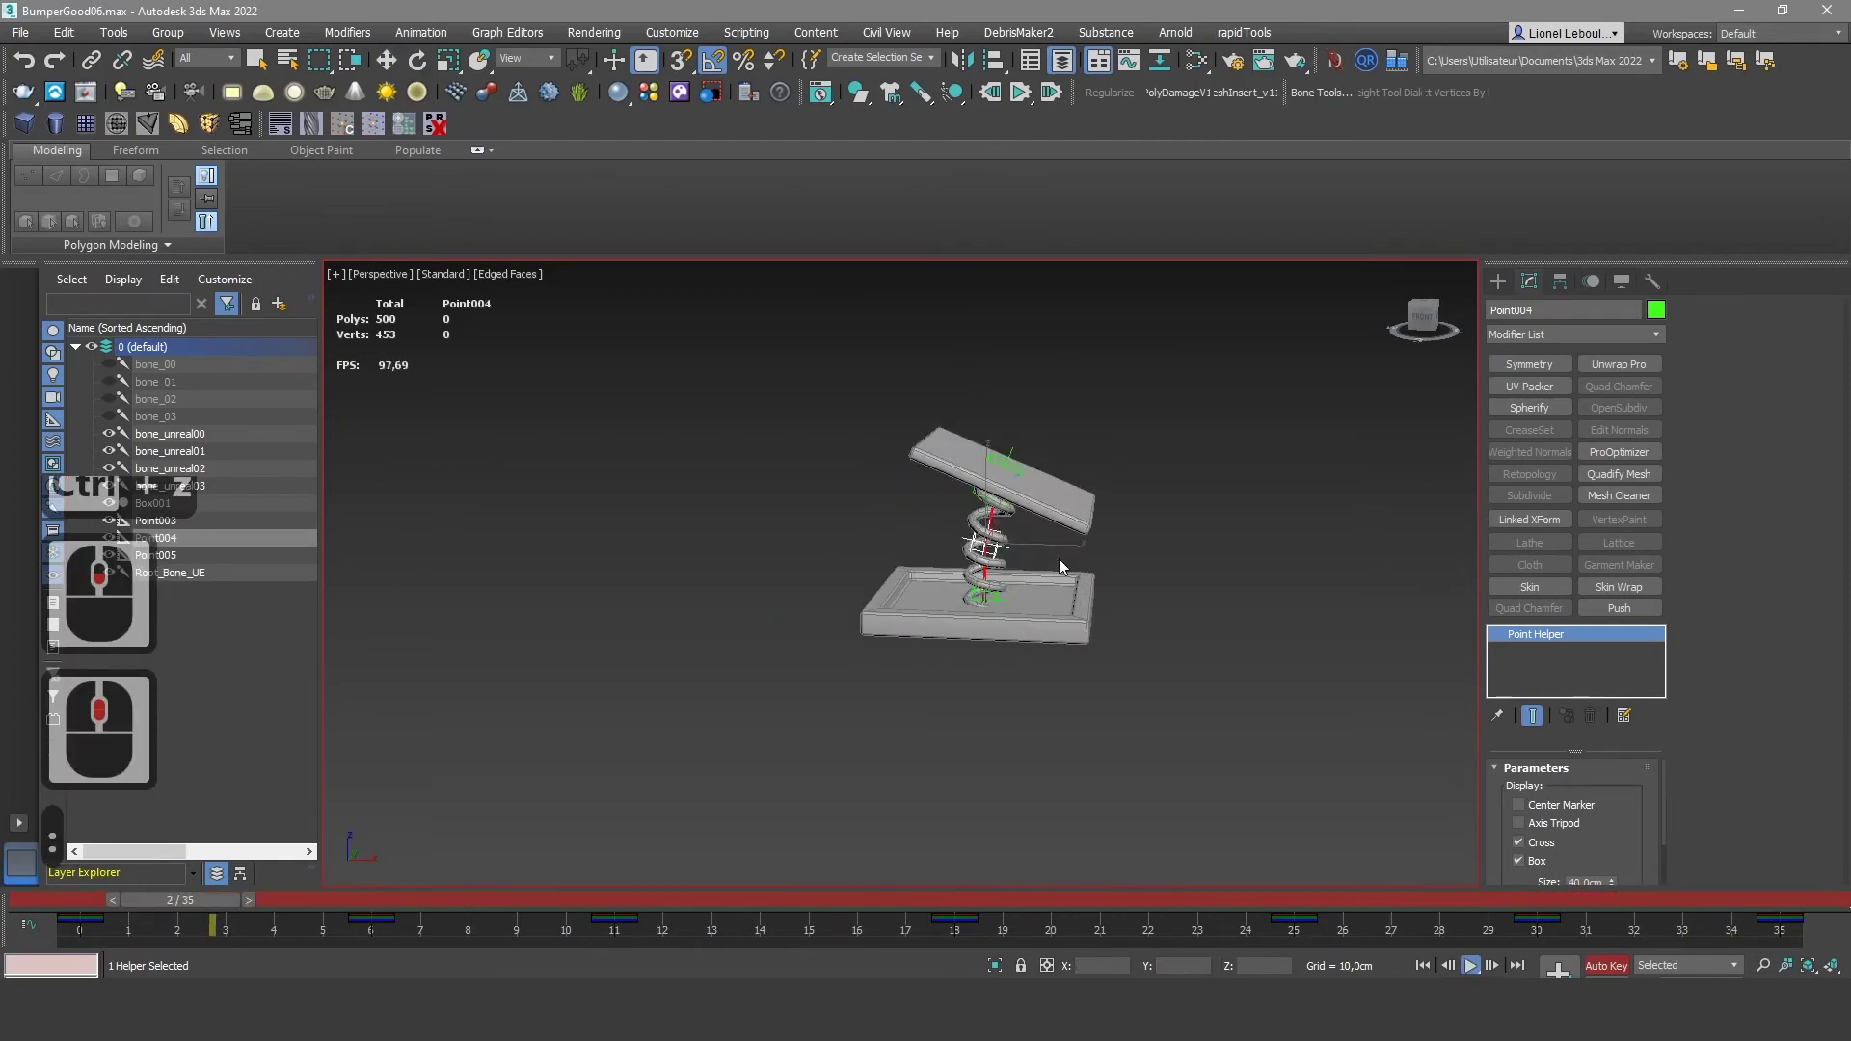
key("n")
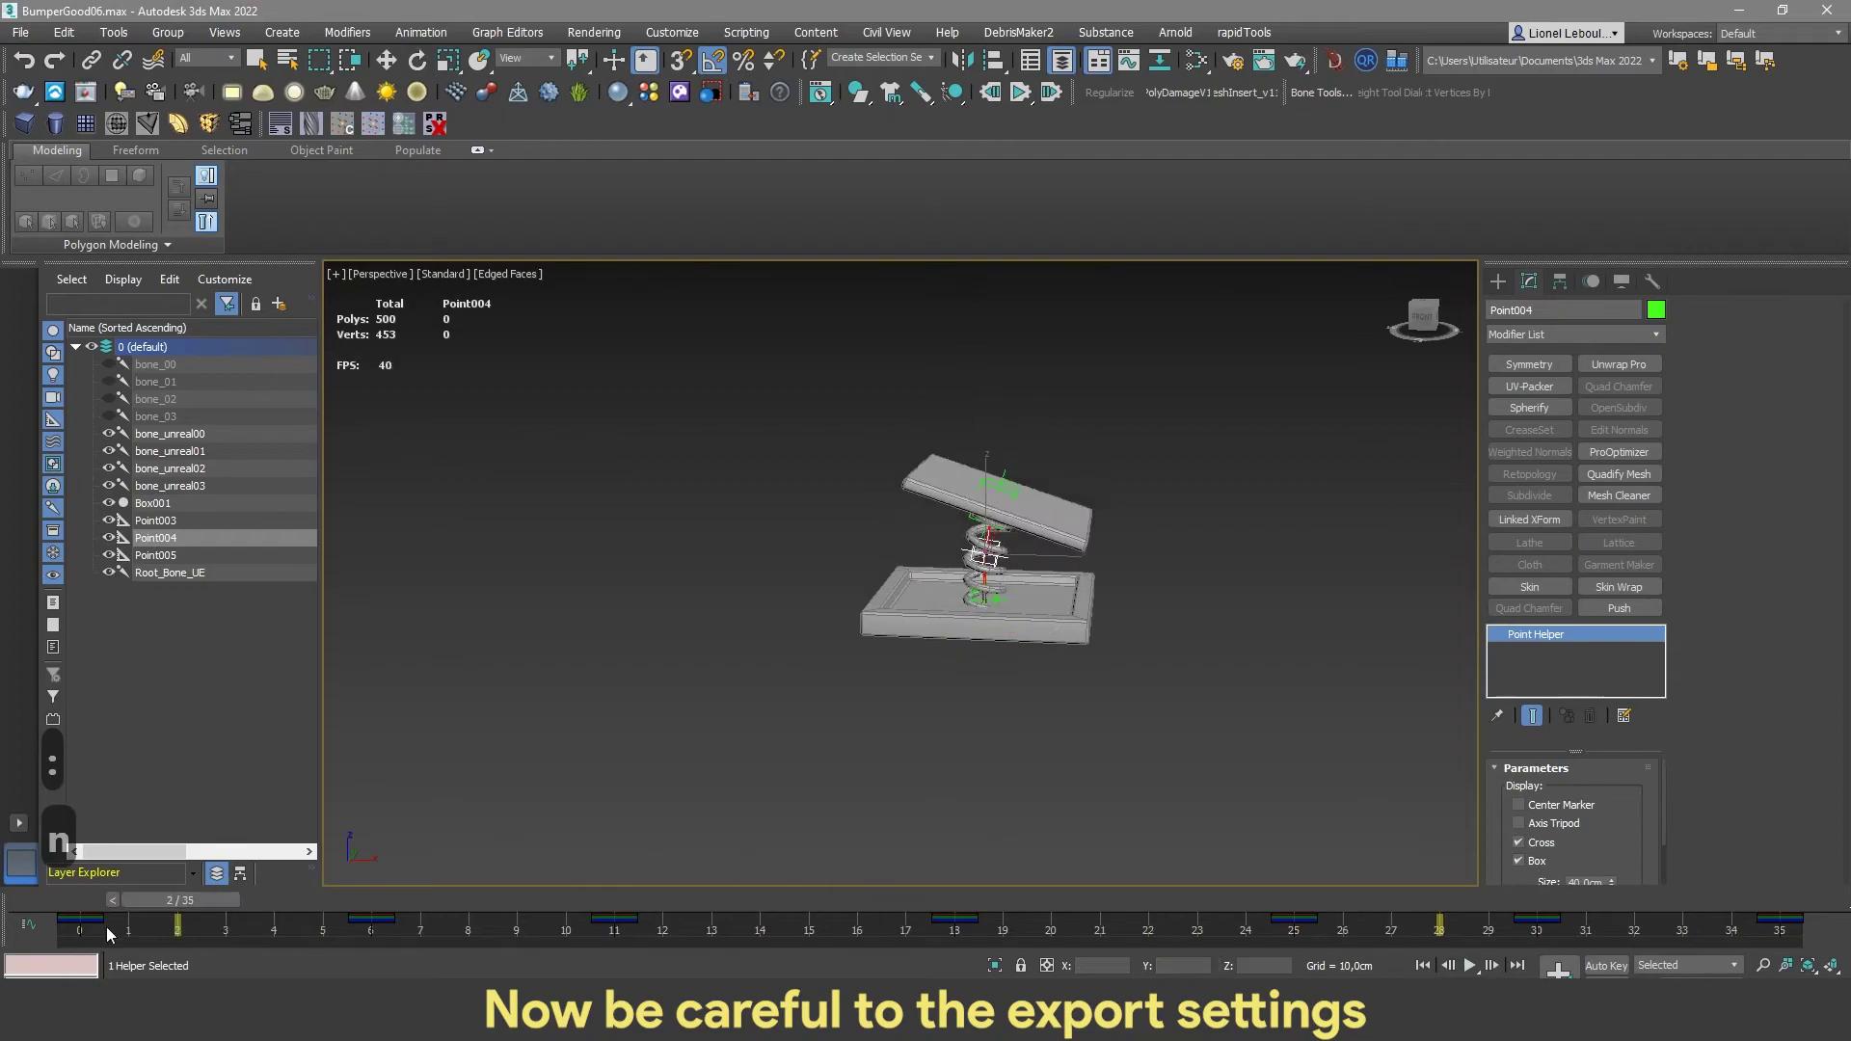
left_click(132, 931)
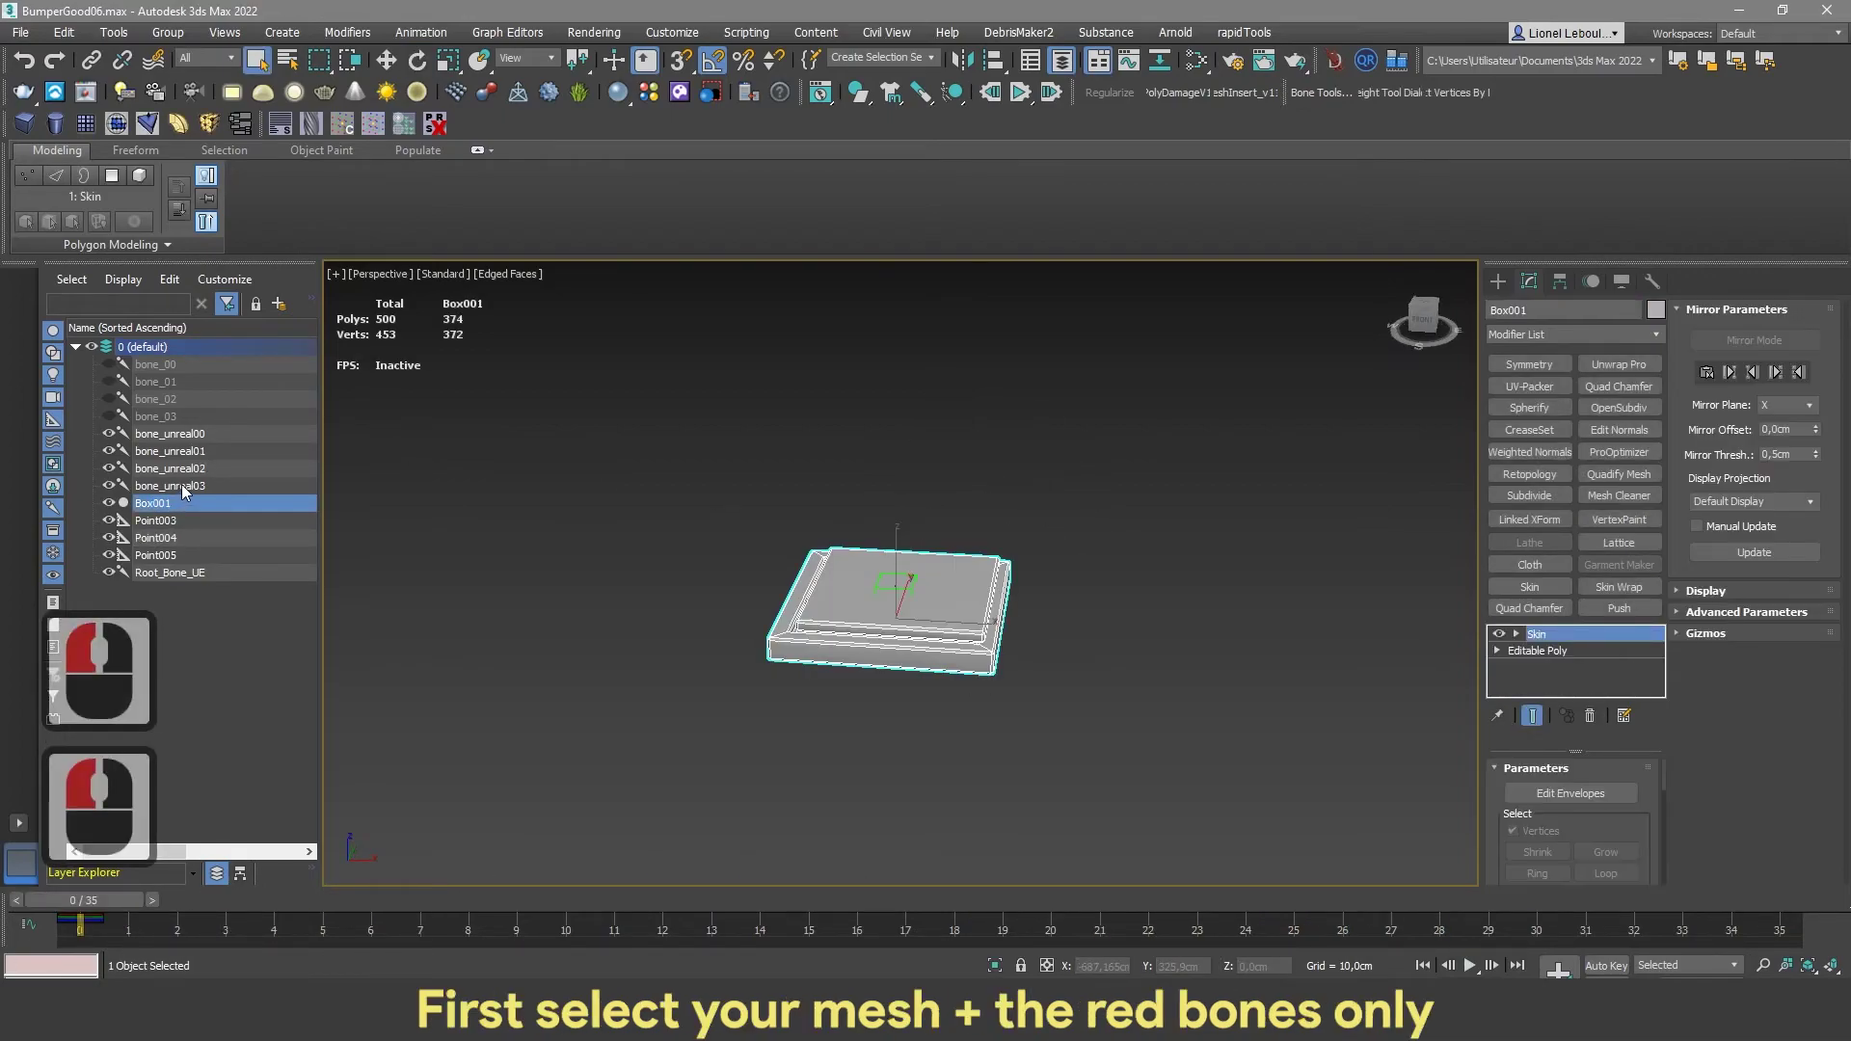
Add bone_unreal00 to bone_unreal03 and Root_Bone_UE to the selection with the Box001 mesh
left_click(182, 484, "ctrl")
left_click(206, 469, "ctrl")
left_click(210, 451, "ctrl")
left_click(212, 433, "ctrl")
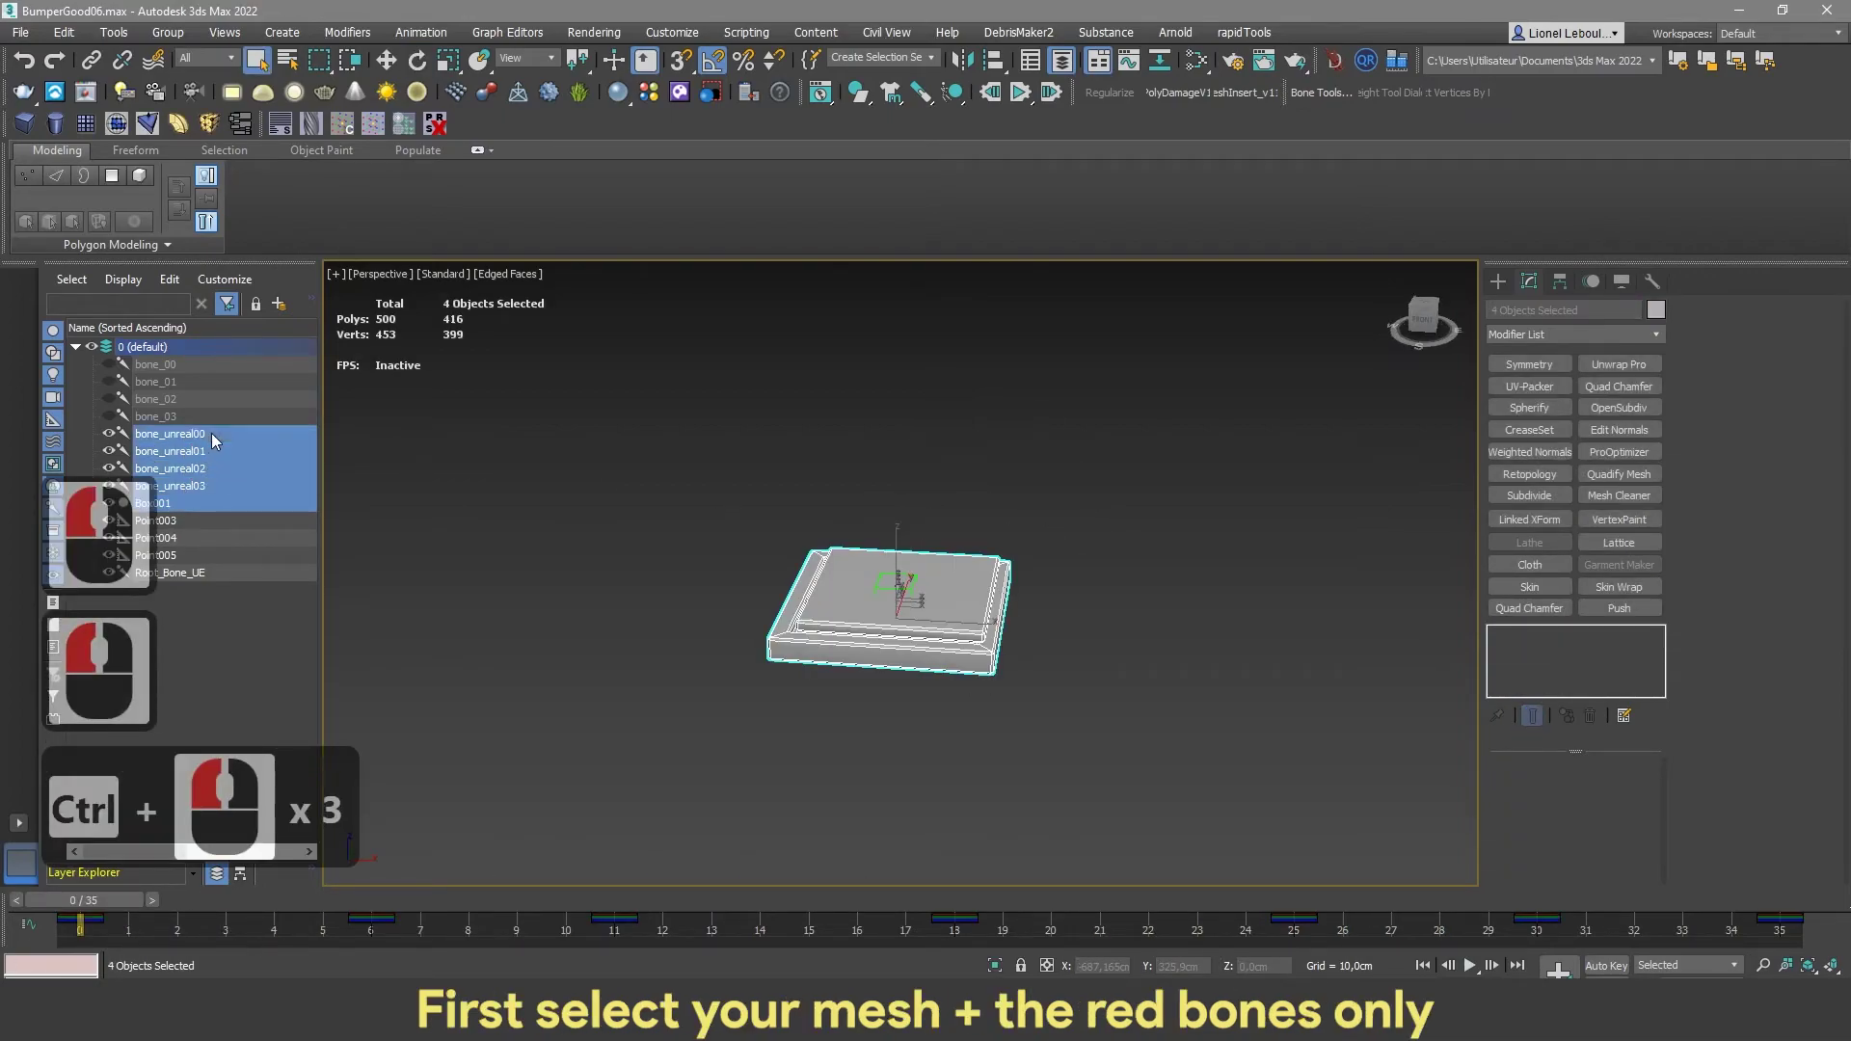
left_click(201, 571, "ctrl")
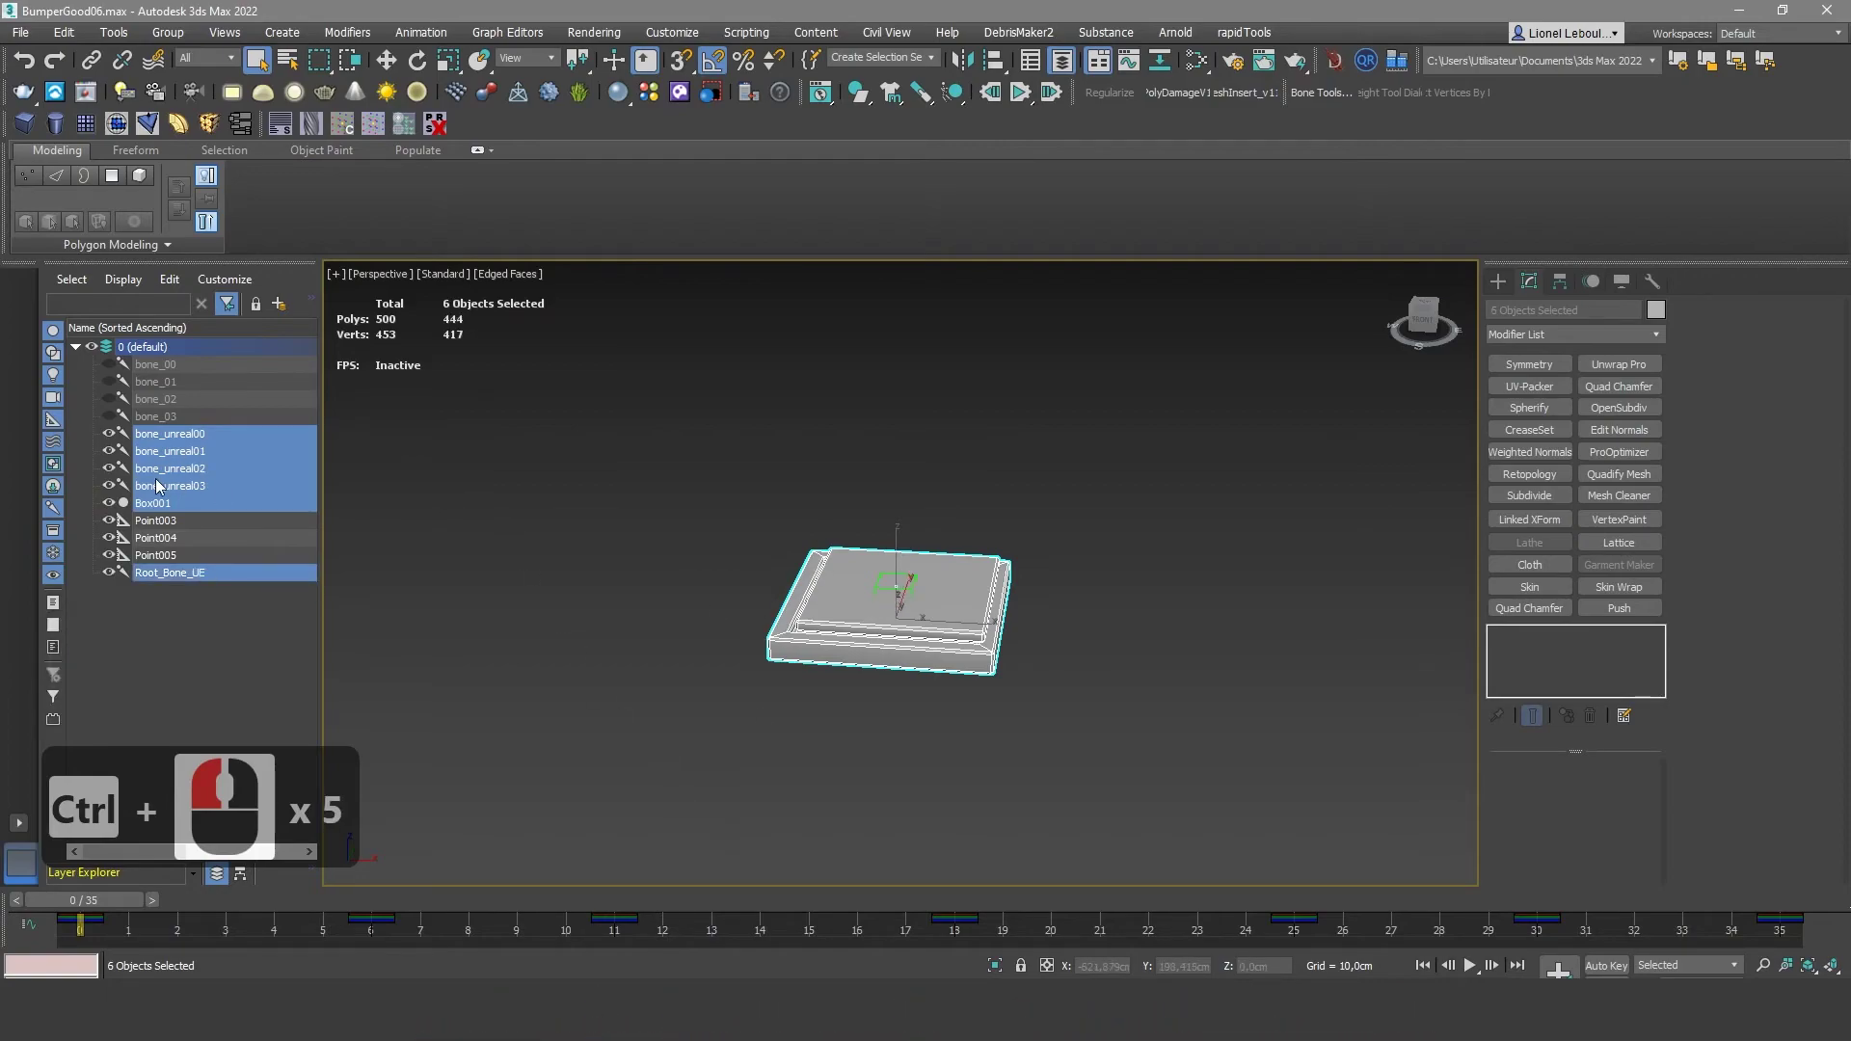
Start an FBX export of only the selected objects, overwriting the existing SM_Bumper file
left_click(29, 36)
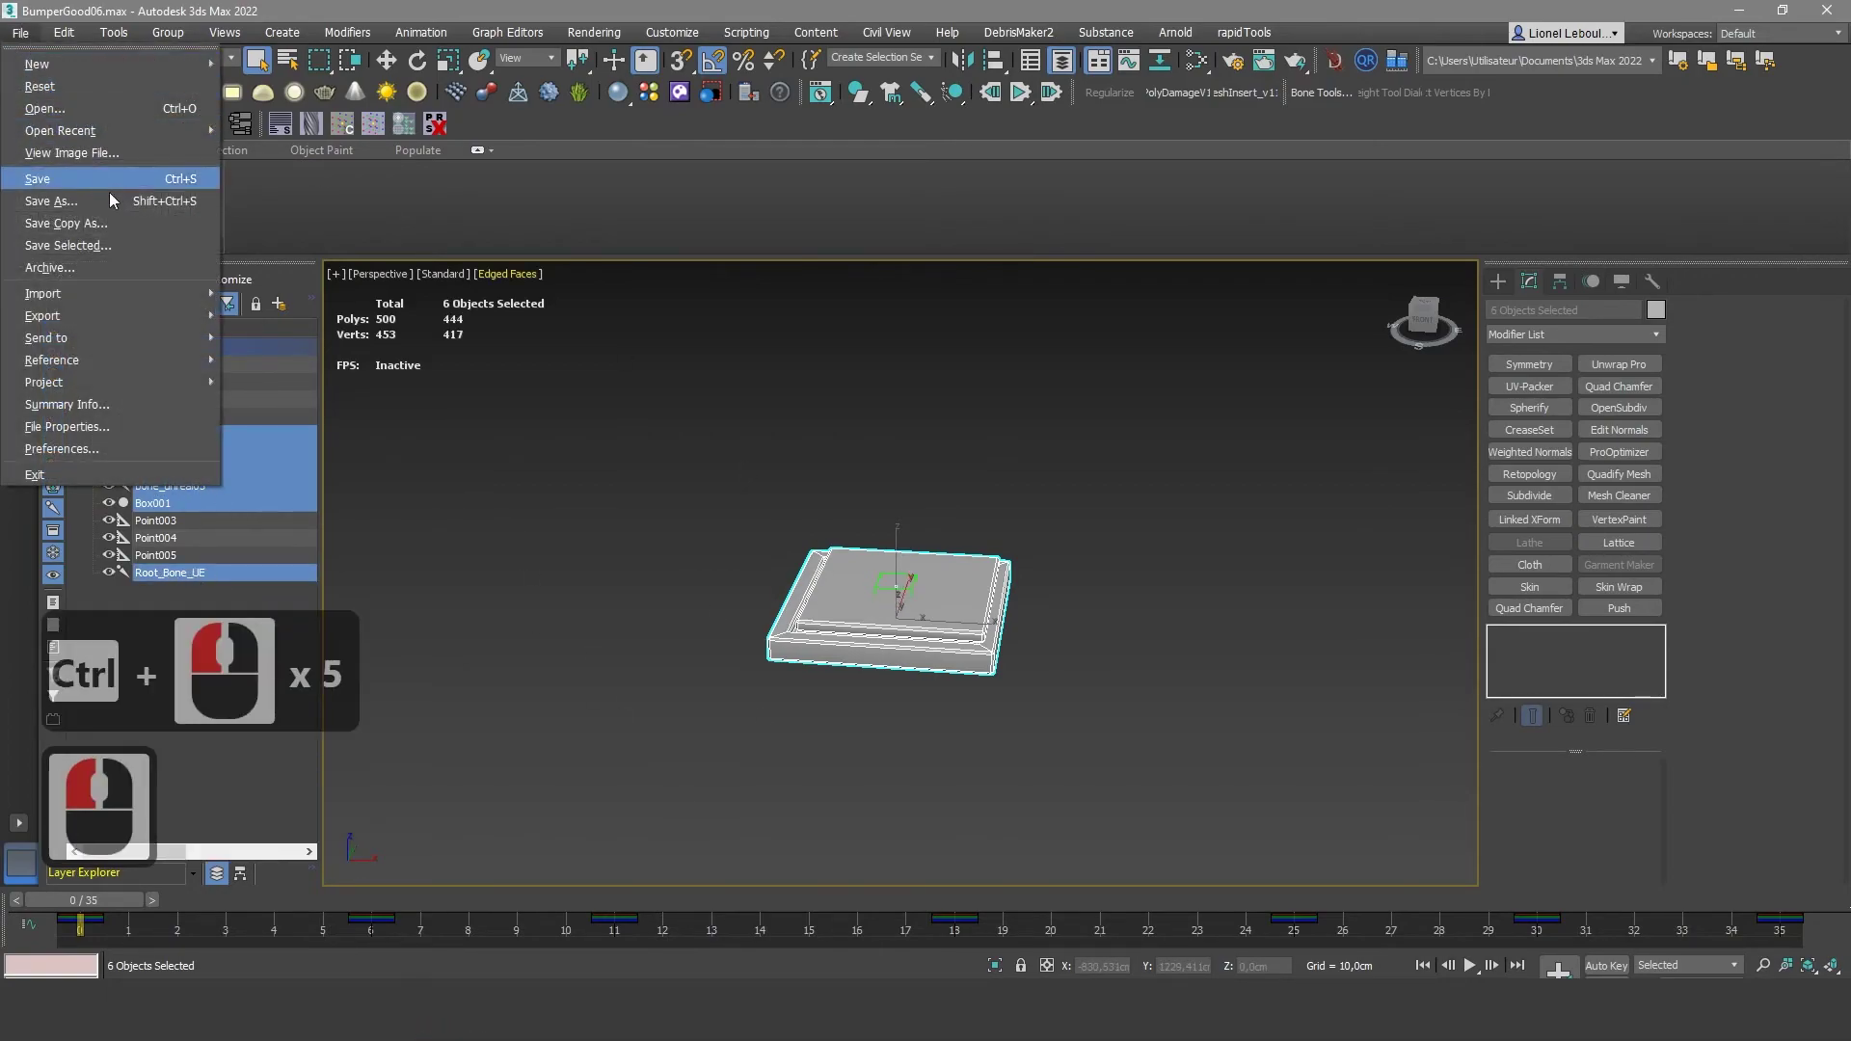
left_click(115, 310)
left_click(307, 340)
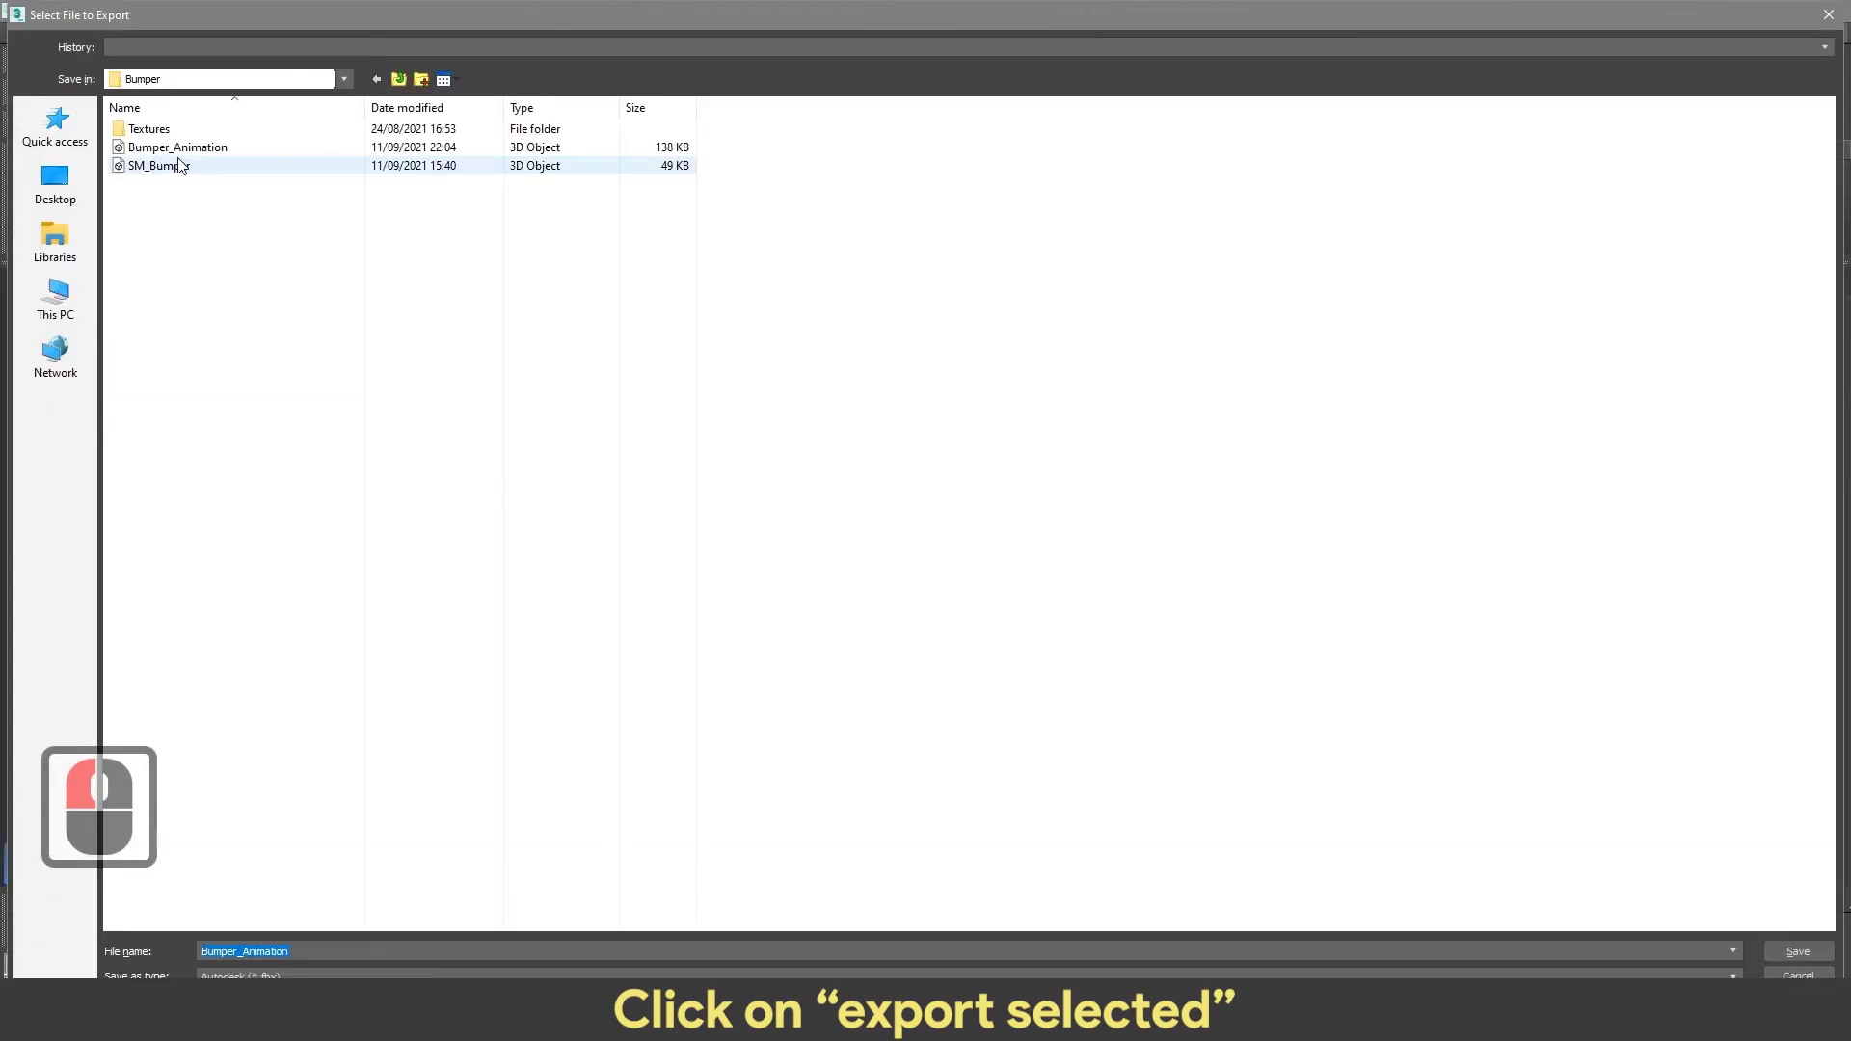
left_click(207, 168)
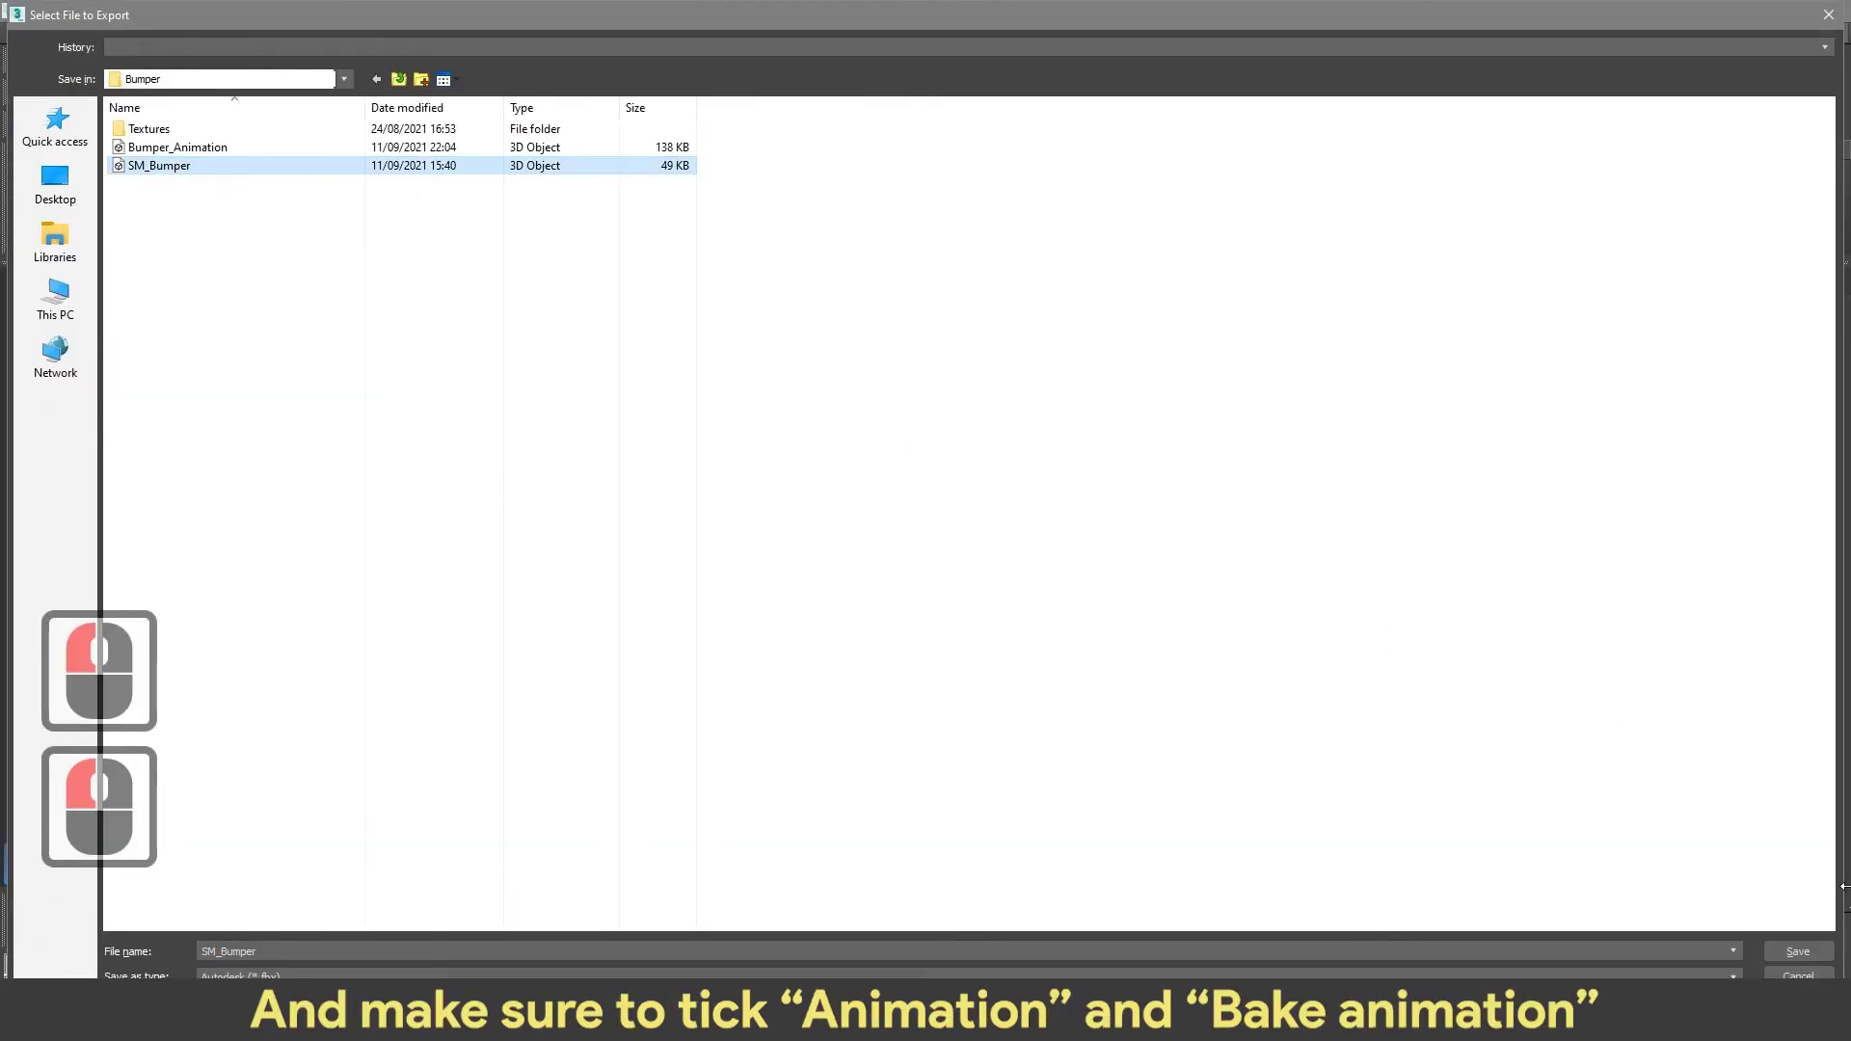
left_click(1798, 952)
left_click(1060, 558)
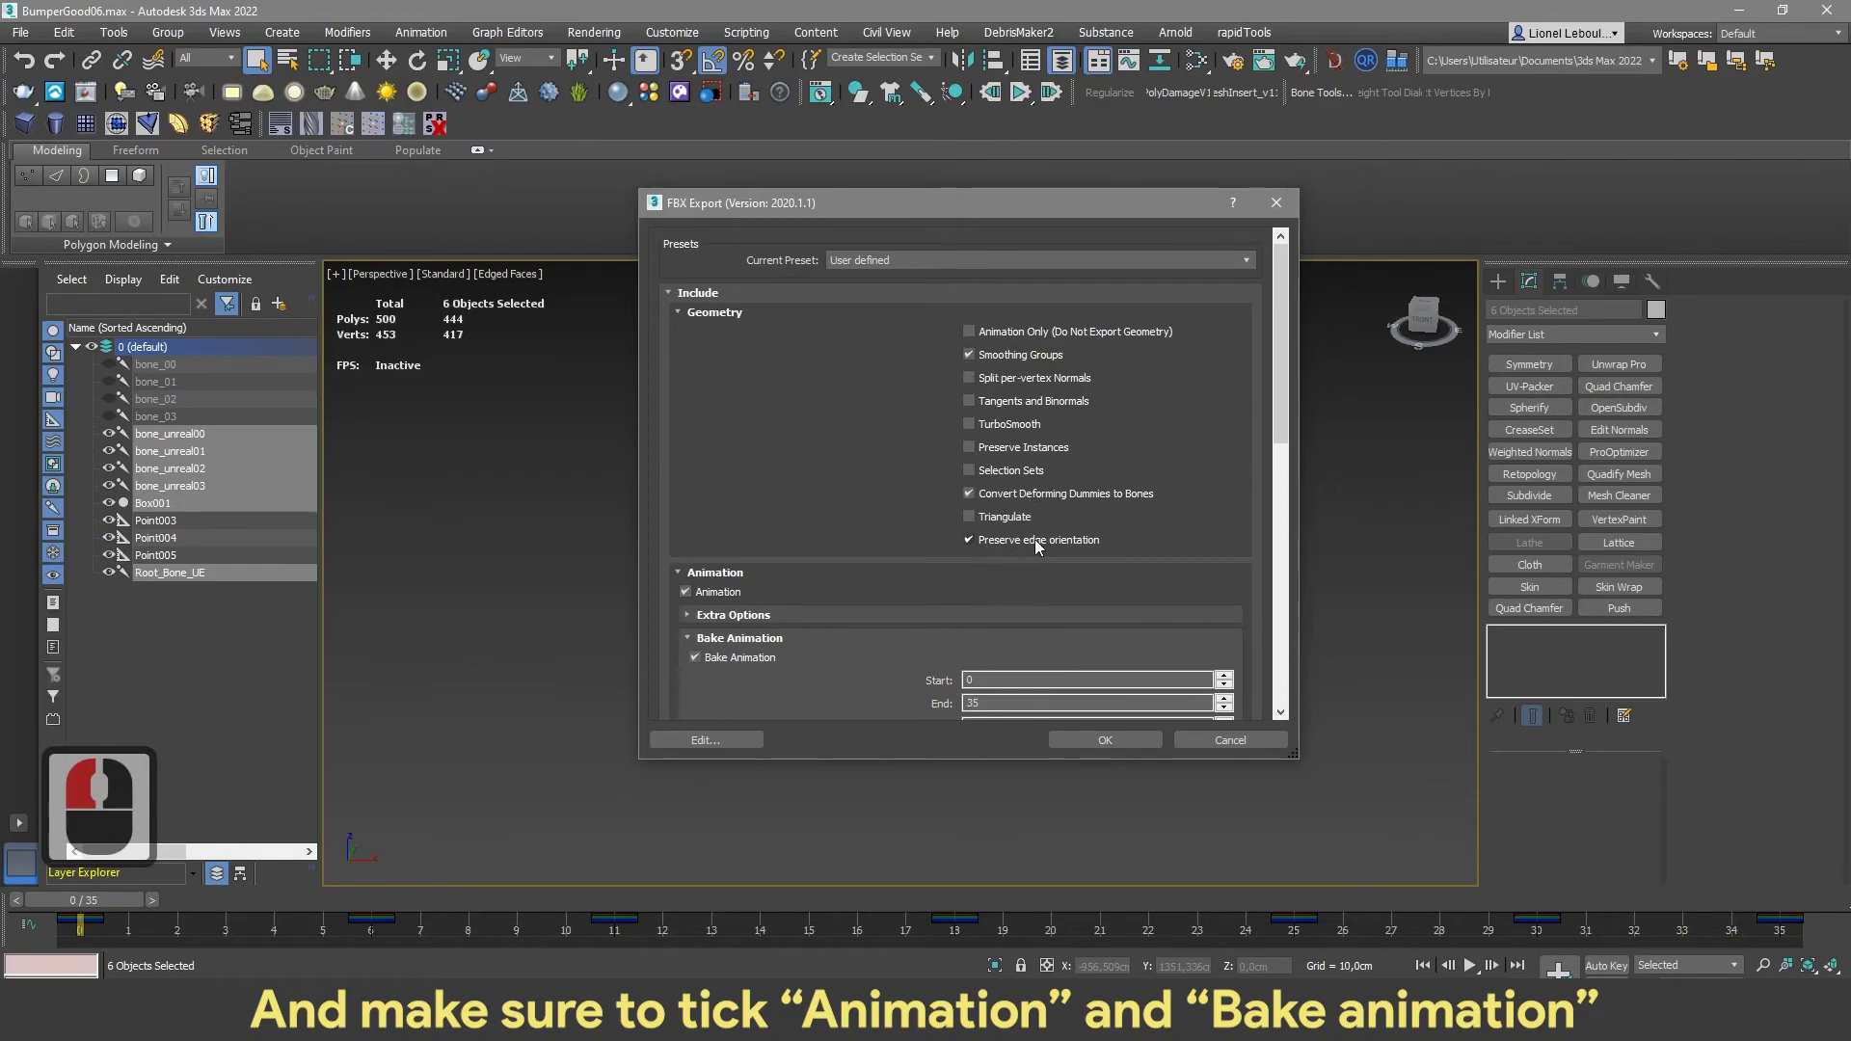
Check that Animation and Bake Animation are enabled in the FBX export options, and review the remaining settings
scroll(750, 554, "down", 2)
double_click(691, 403)
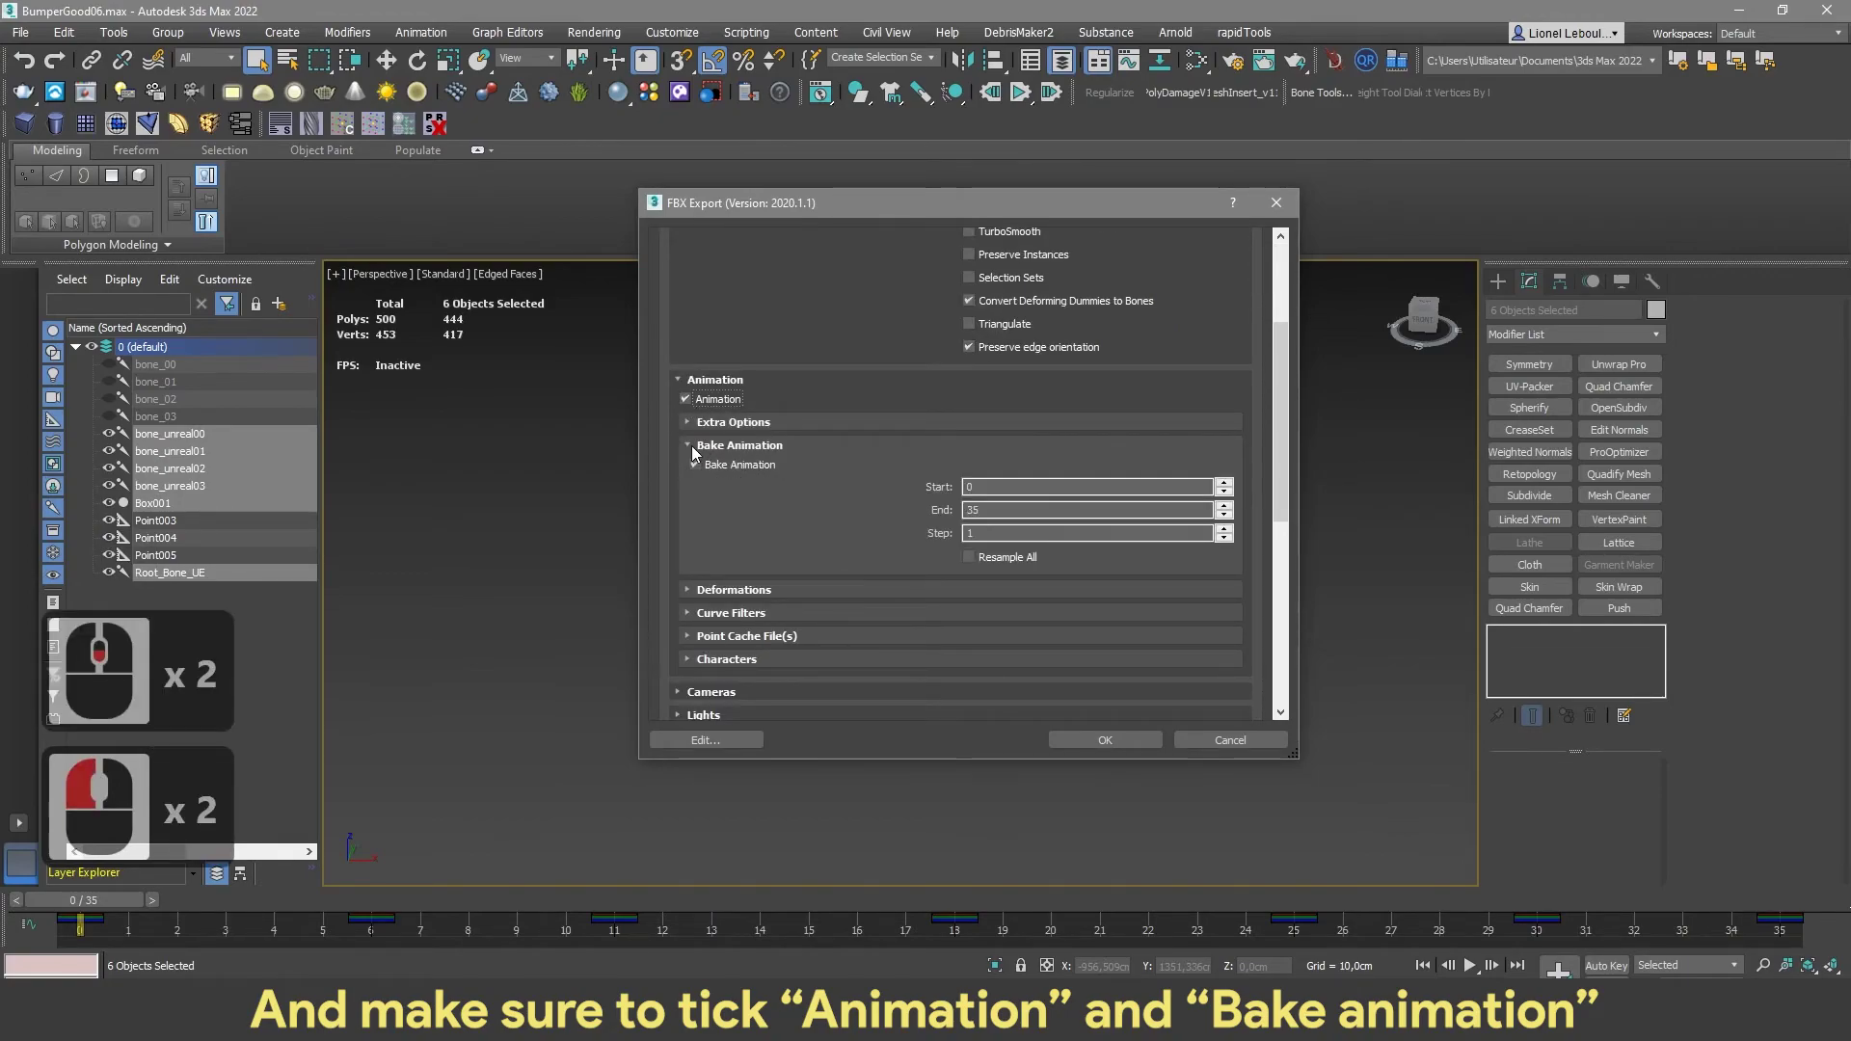
double_click(691, 445)
scroll(759, 497, "down", 8)
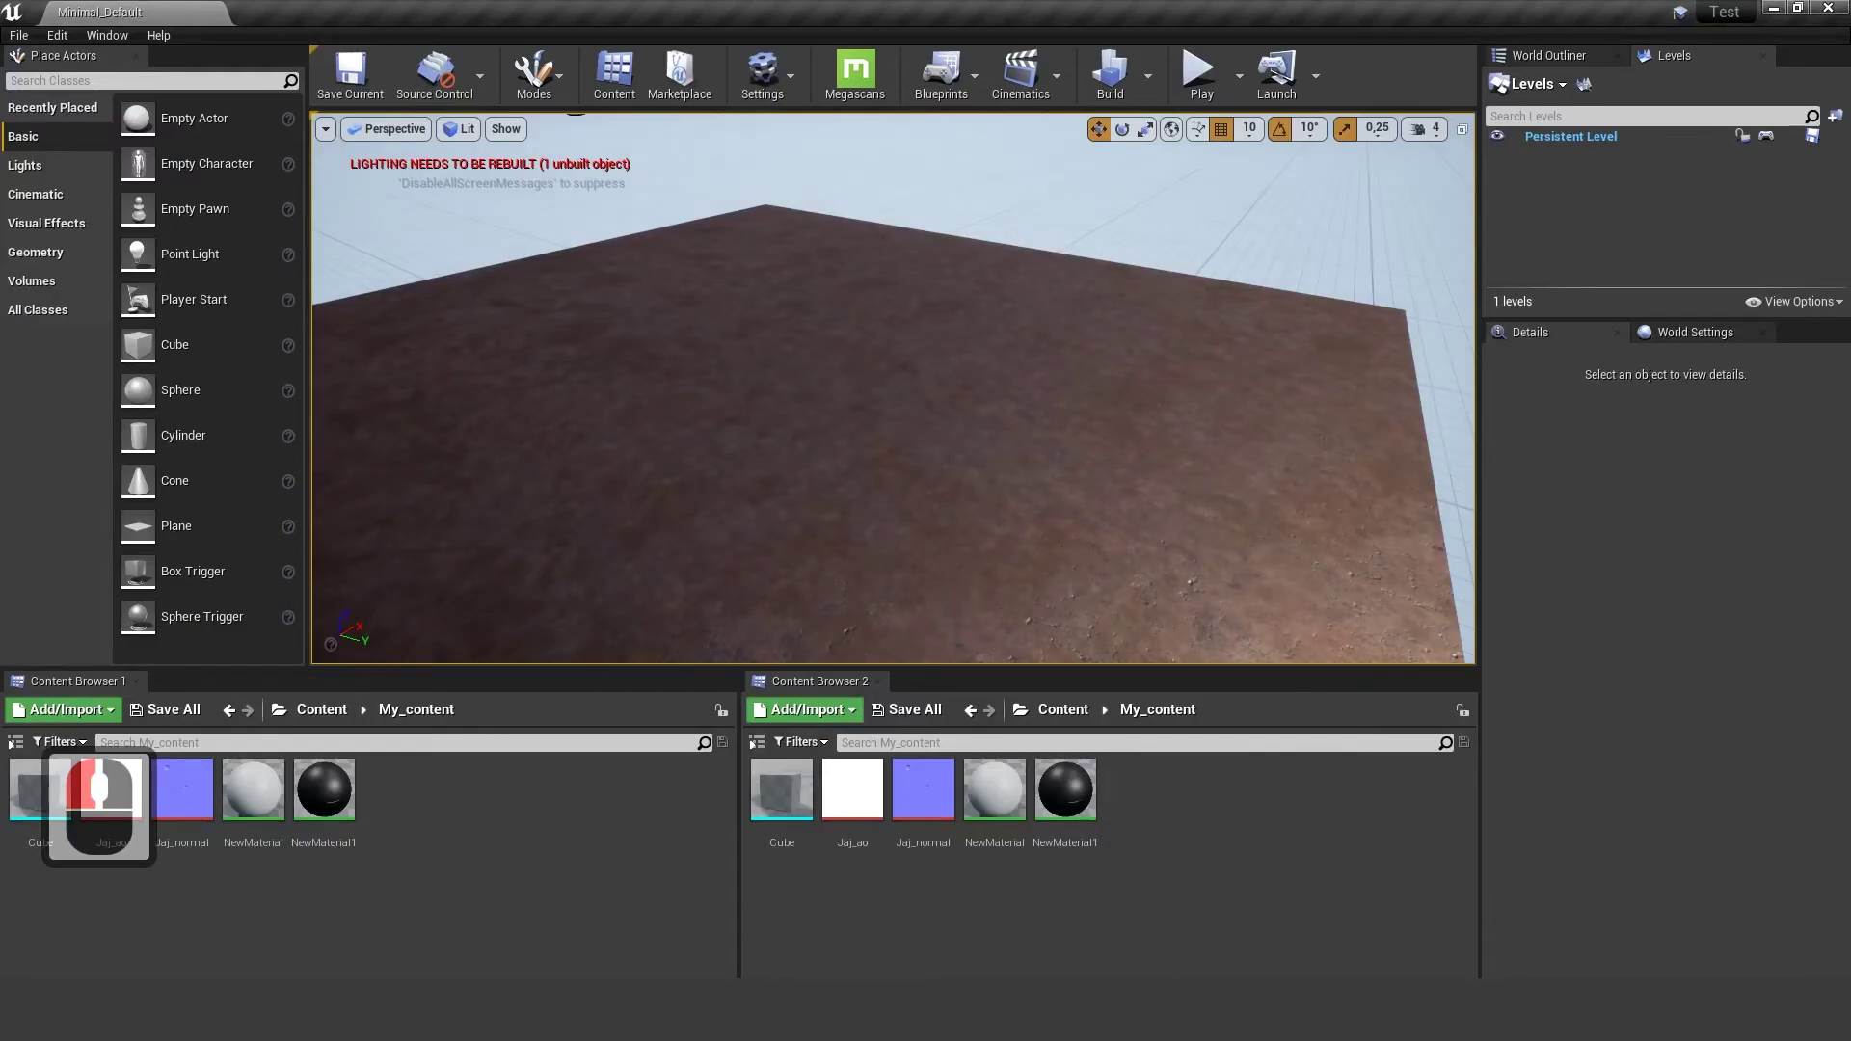
Switch to Unreal Engine and import Bumper_Animation from the Bumper folder into My_content as a skeletal mesh with Import Animations enabled
mouse_move(1298, 1022)
left_click(723, 1022)
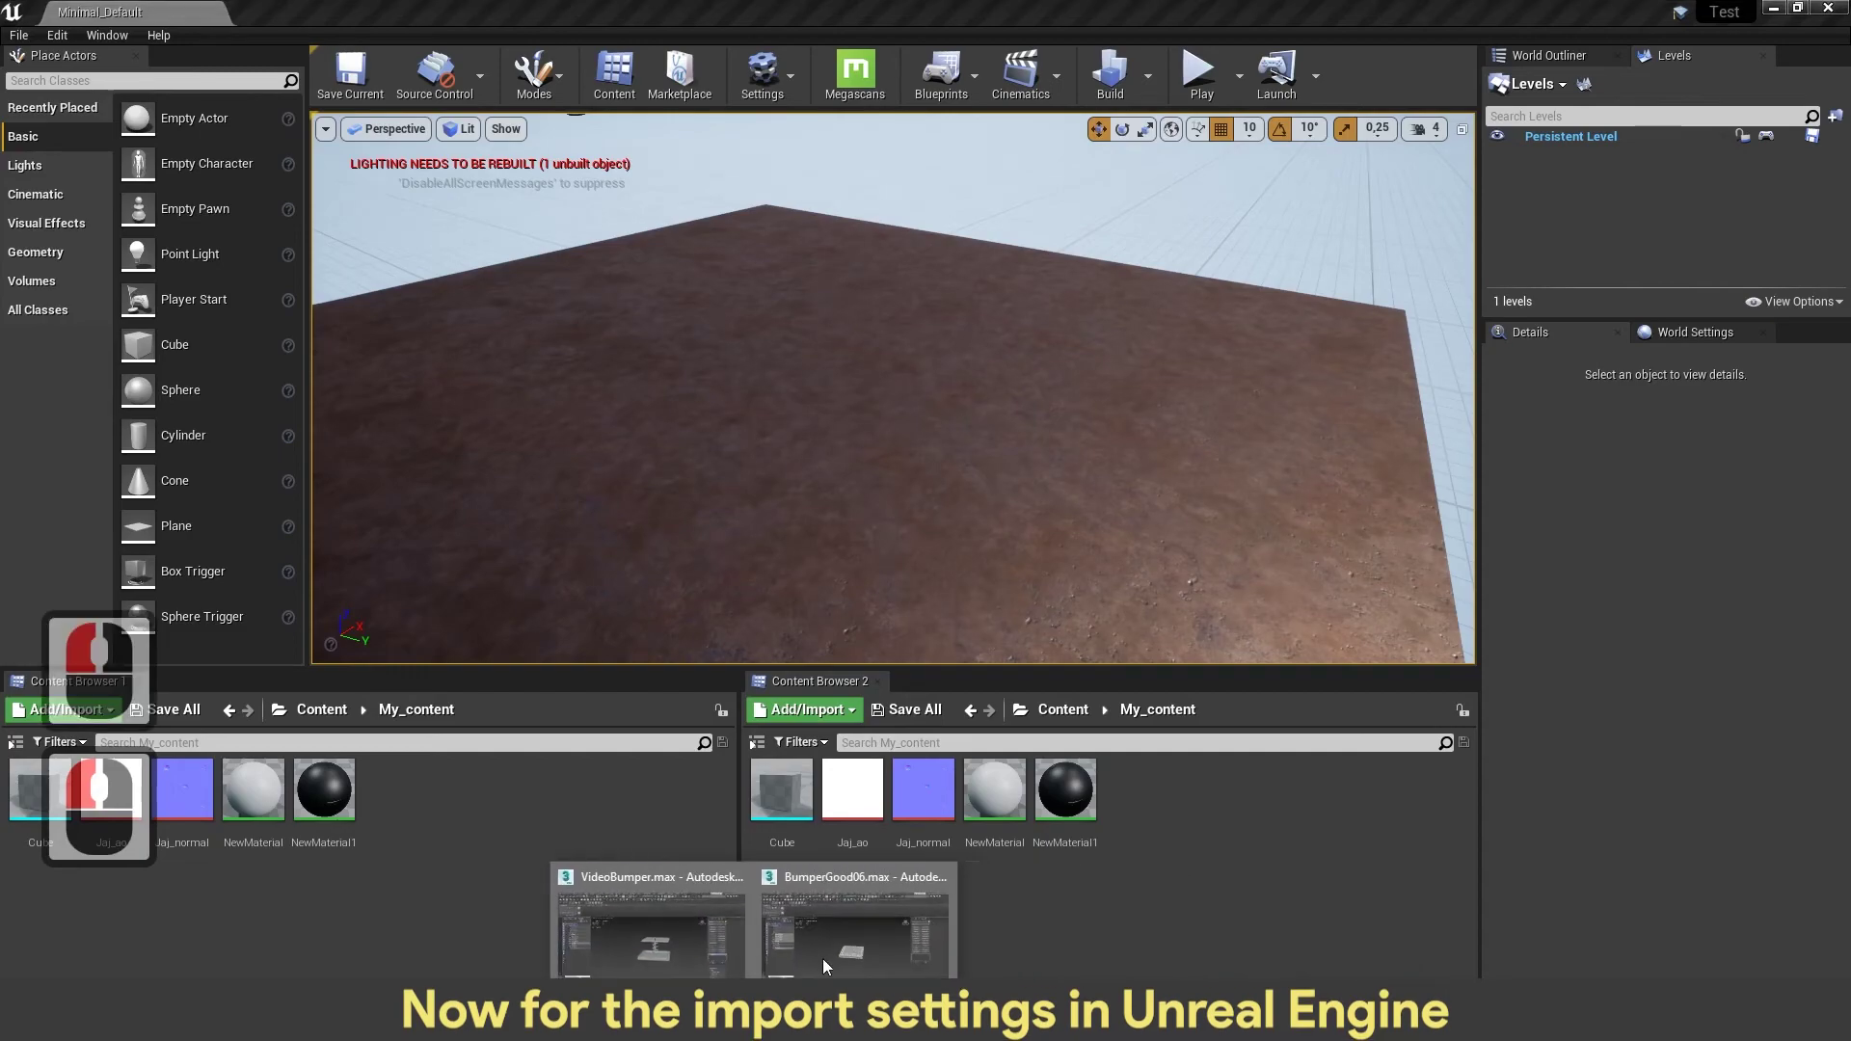
left_click(530, 1022)
left_click(600, 946)
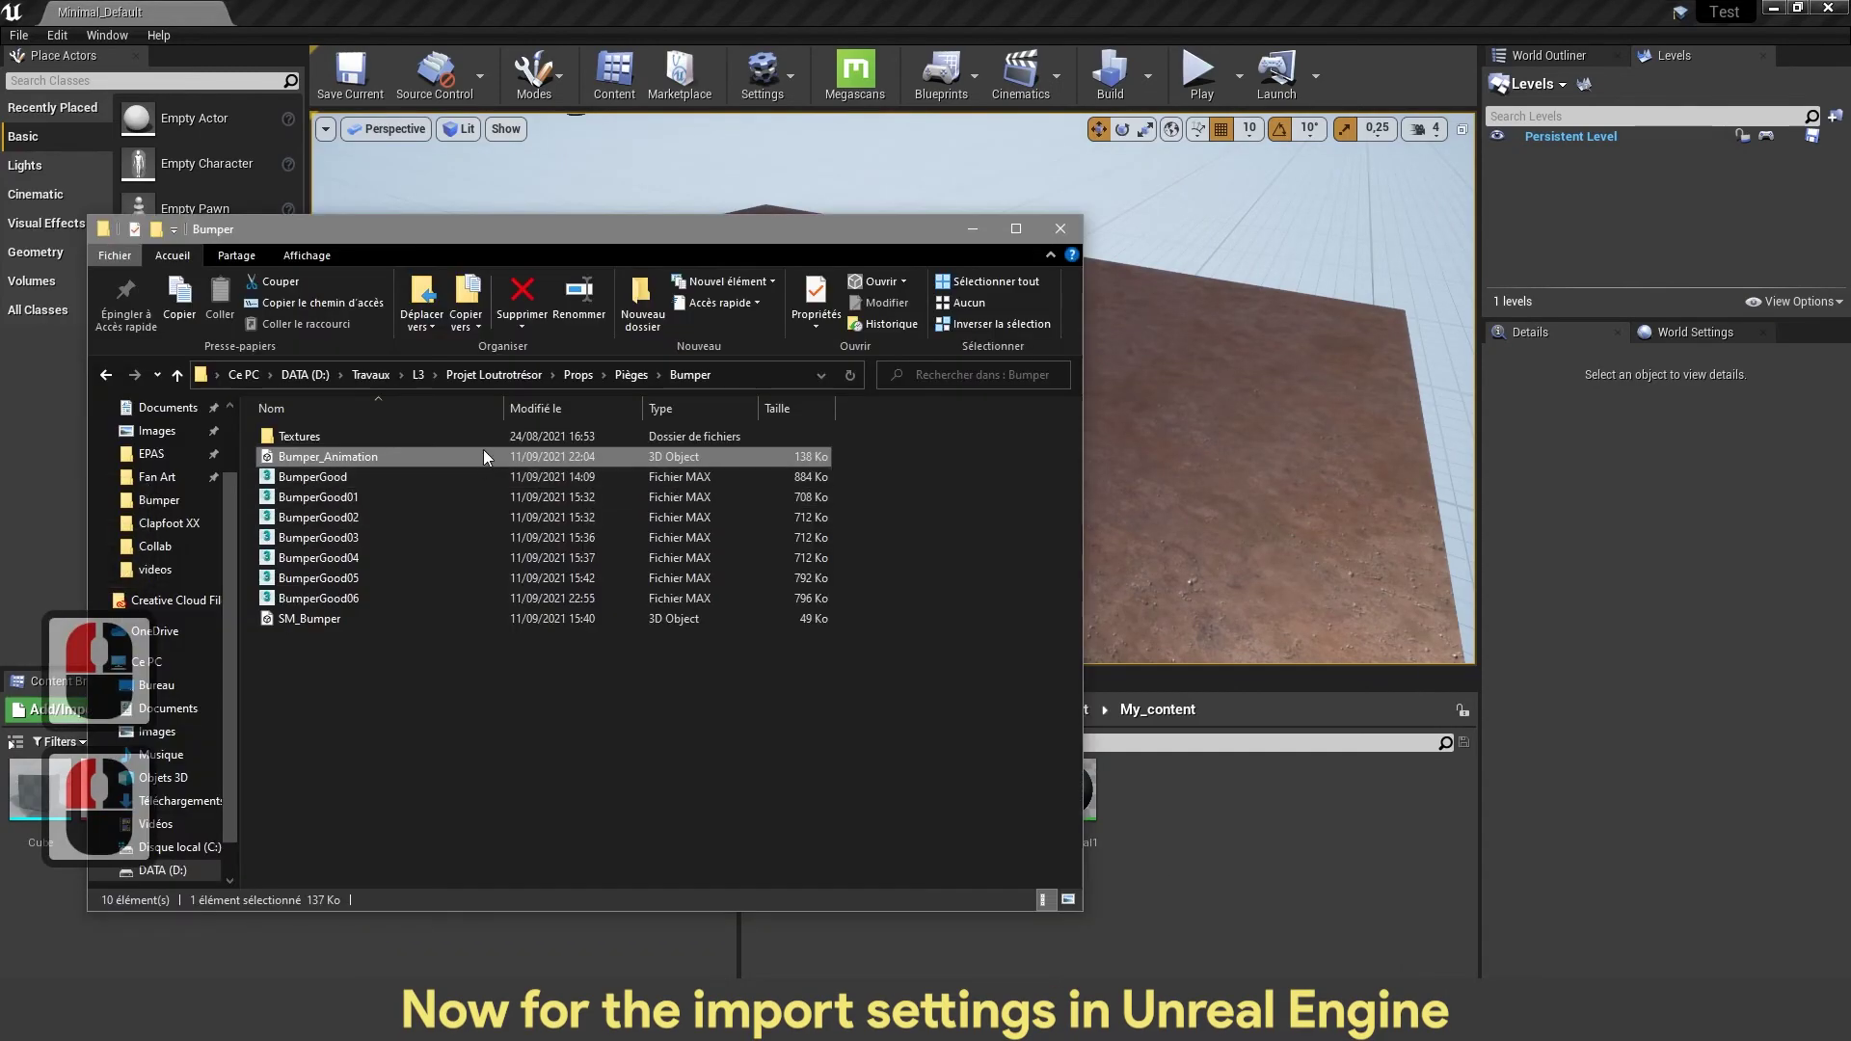
left_click_drag(1236, 827, 1236, 827)
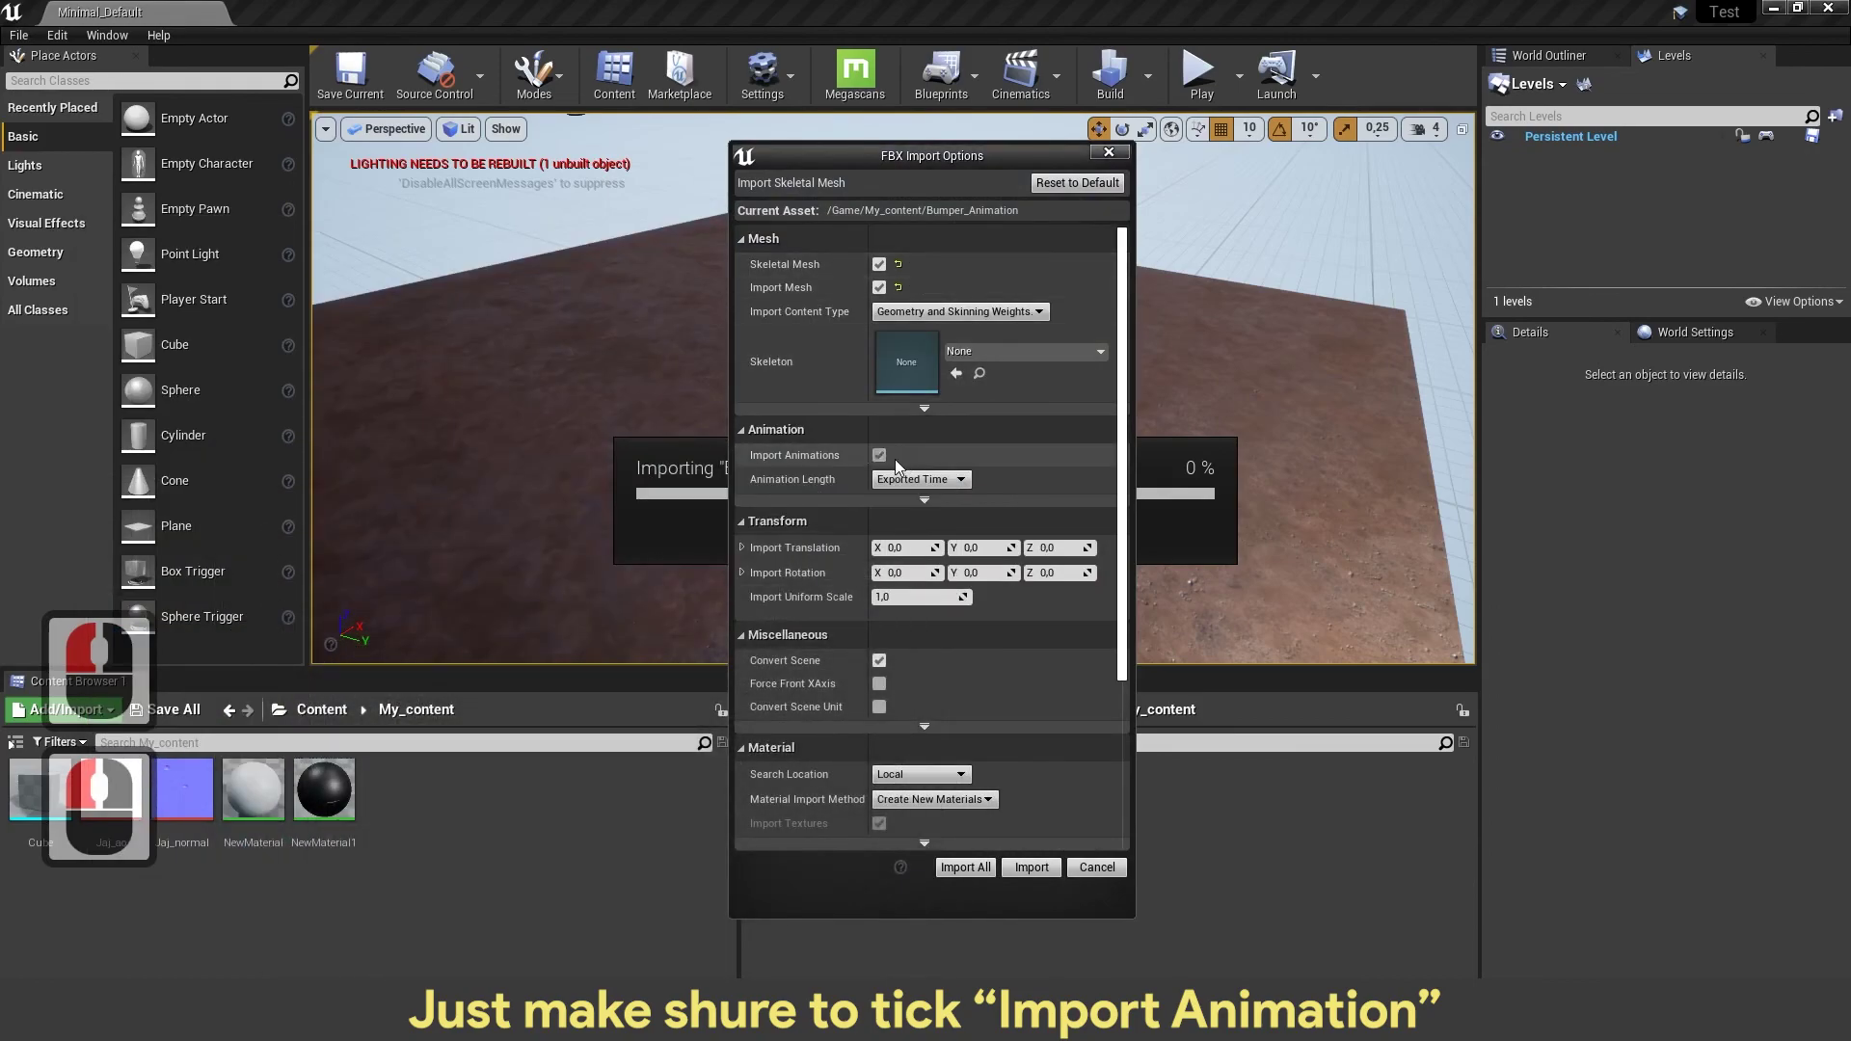
double_click(879, 455)
left_click(1030, 868)
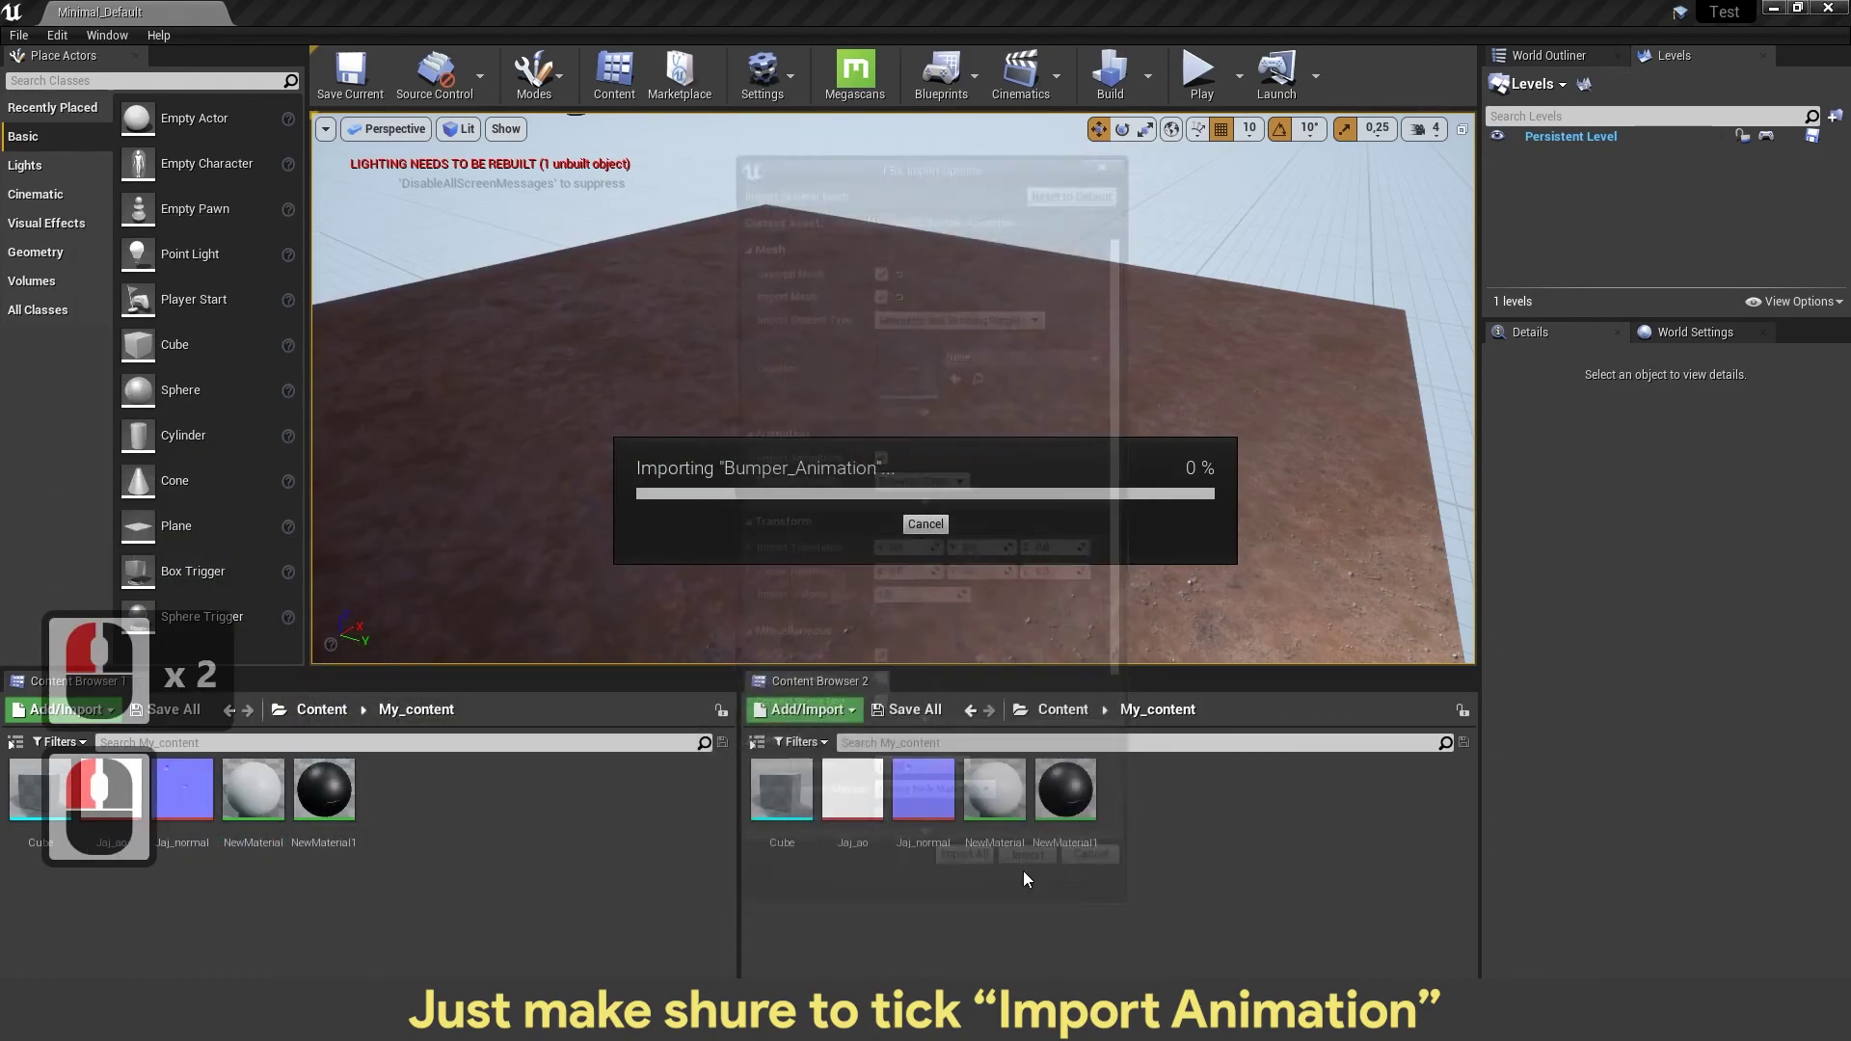
Open the imported Bumper_Animation_Anim asset in a maximized animation editor to preview the bumper's motion
double_click(1205, 817)
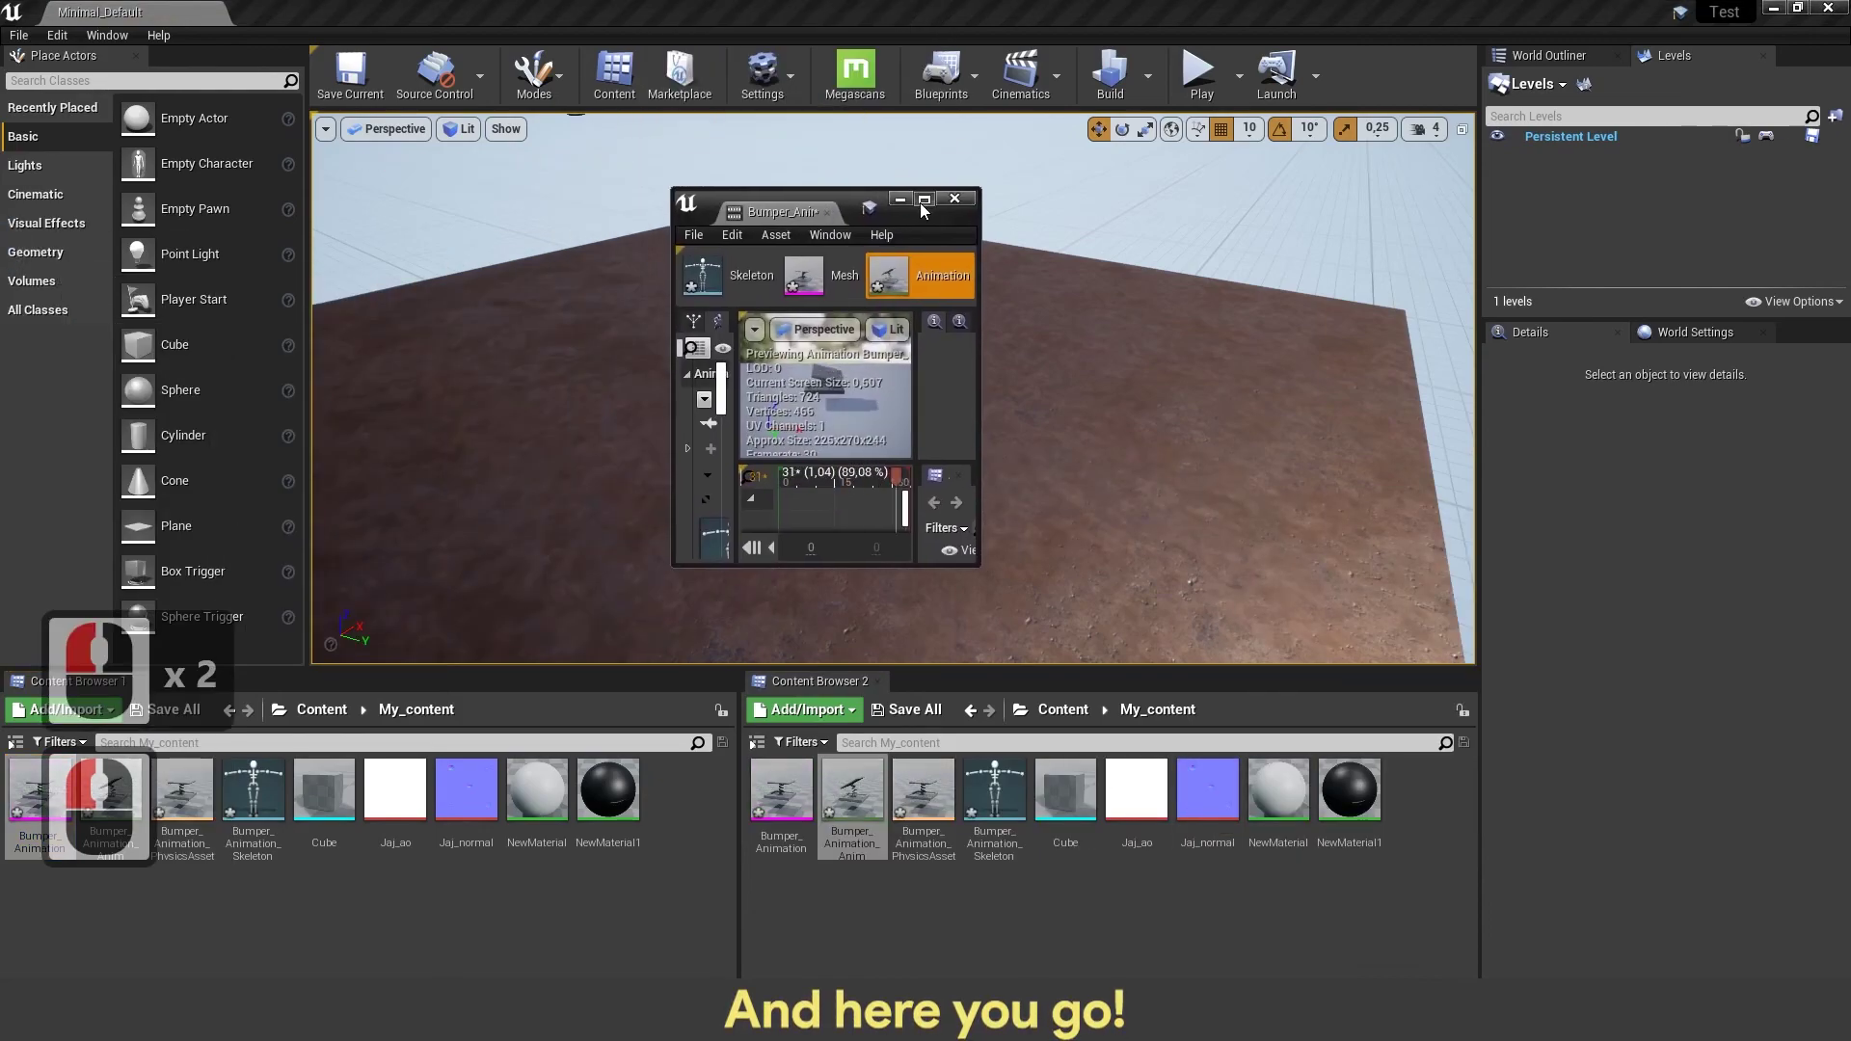
double_click(920, 200)
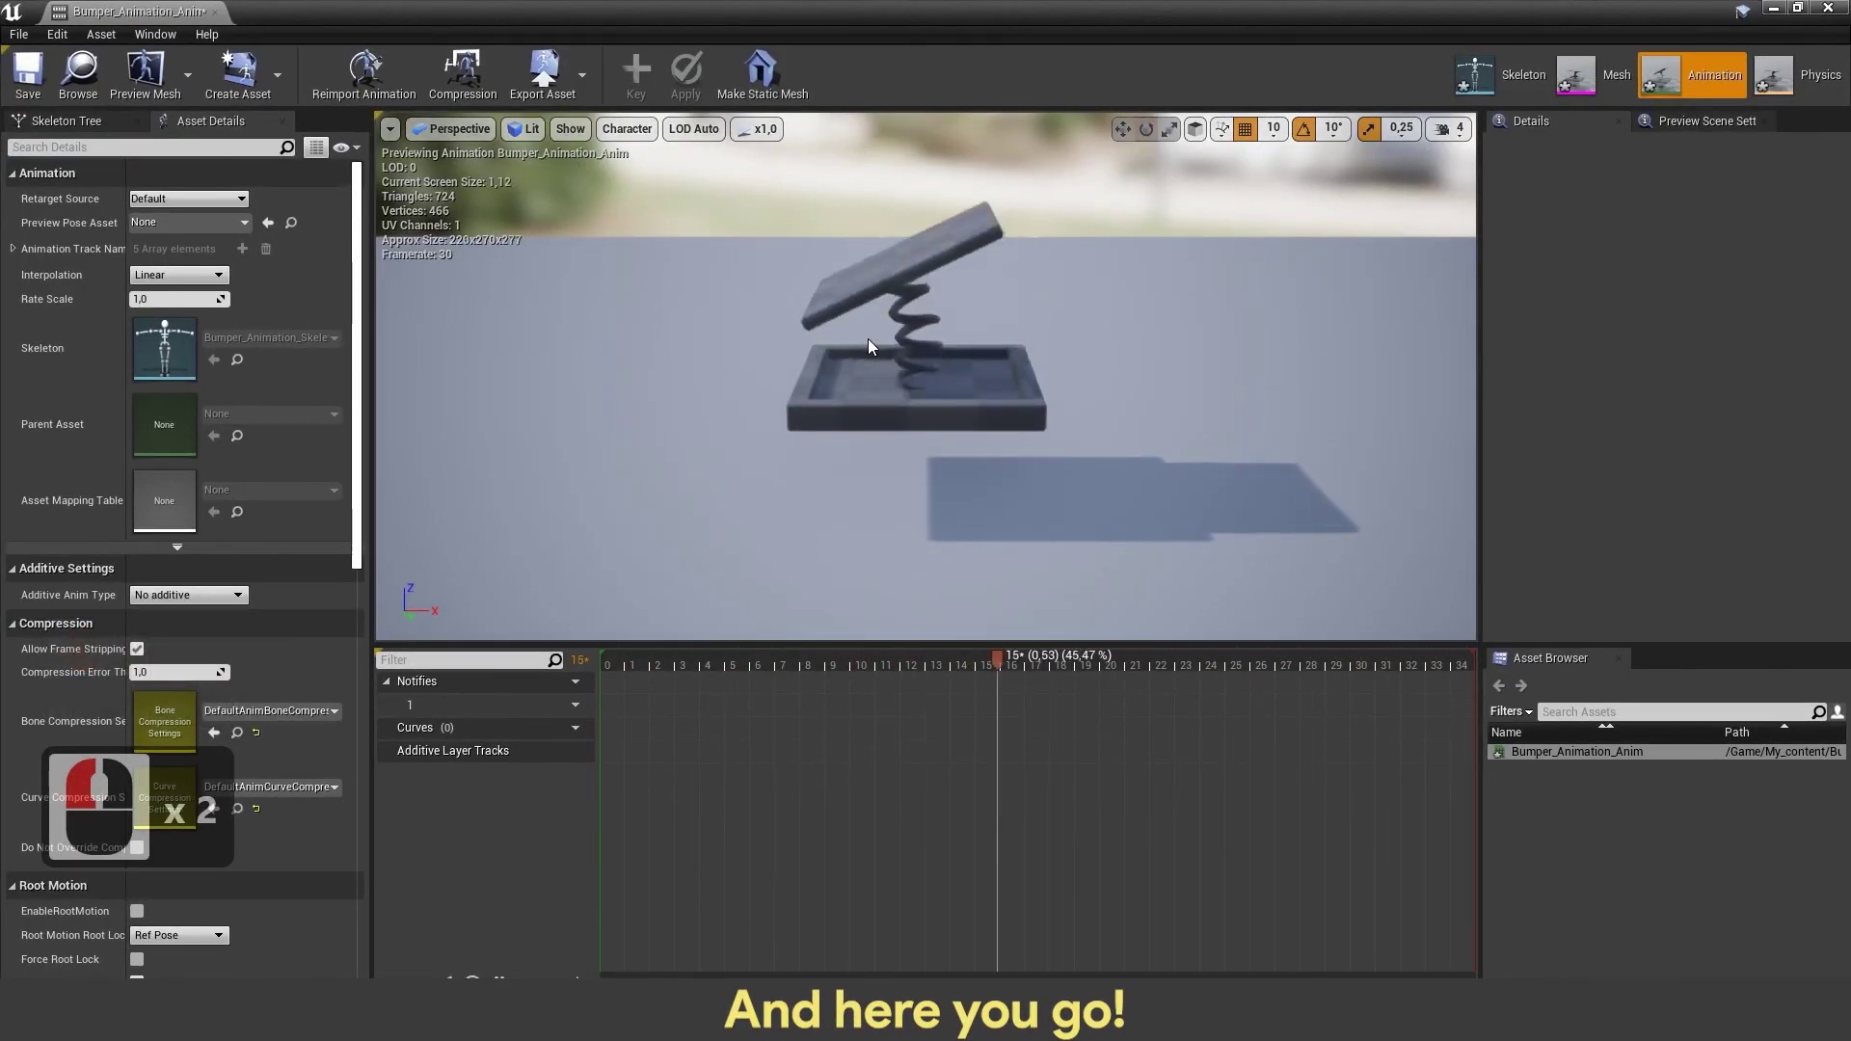